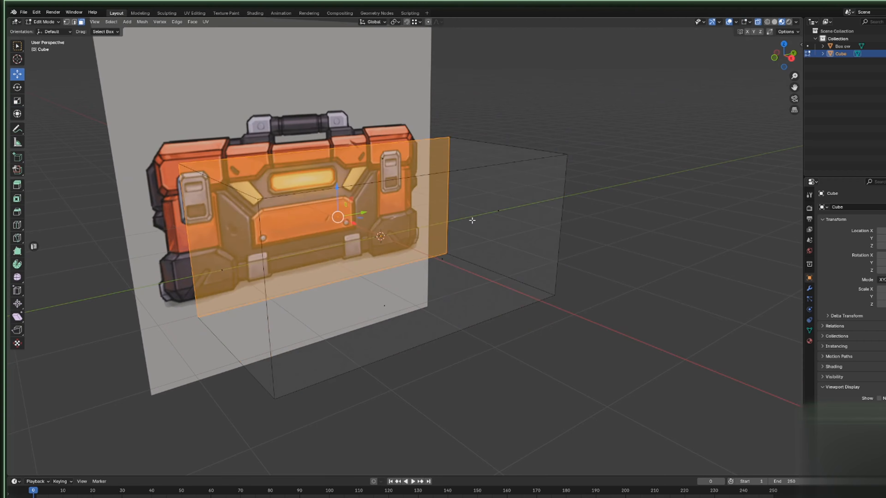
# Add centred loop cuts to the box, halving it across its length and its depth.
pyautogui.moveTo(439, 239); pyautogui.dragTo(446, 256, button='middle')
pyautogui.click(17, 225)
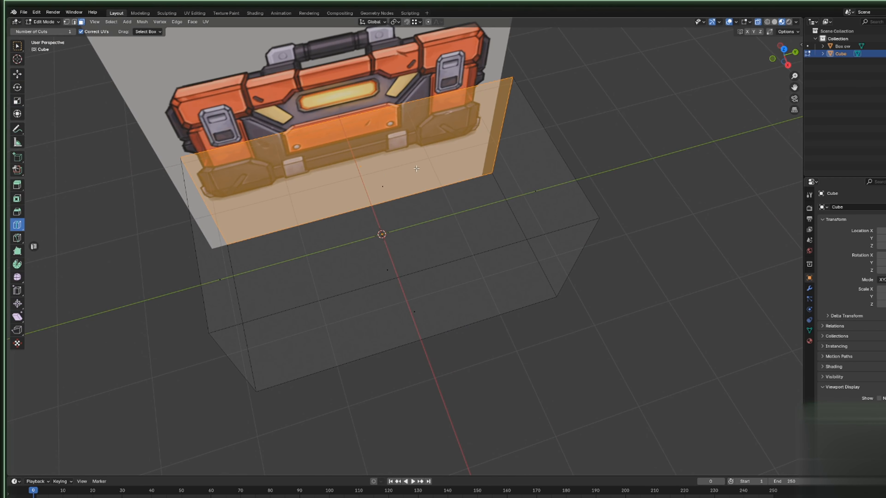
pyautogui.click(362, 121)
pyautogui.moveTo(573, 151); pyautogui.dragTo(505, 156, button='middle')
# Delete the faces of the box half nearest the reference image plane.
pyautogui.click(20, 74)
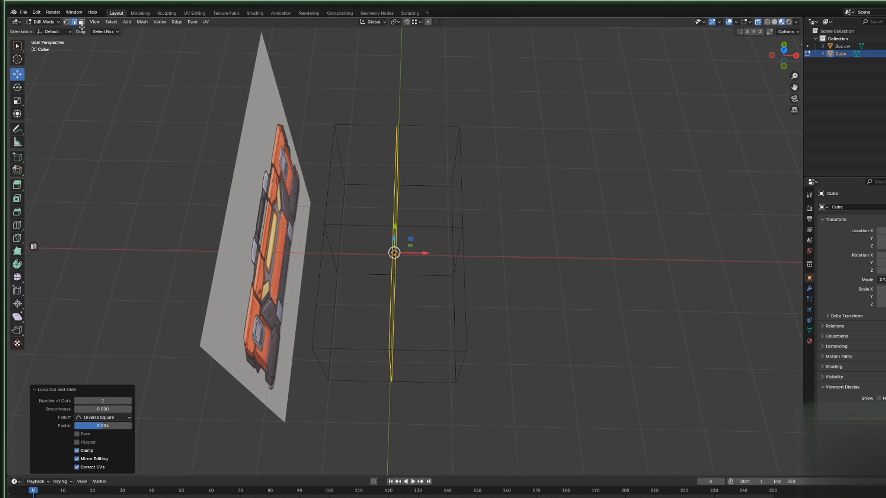
pyautogui.click(81, 22)
pyautogui.moveTo(311, 113); pyautogui.dragTo(389, 426)
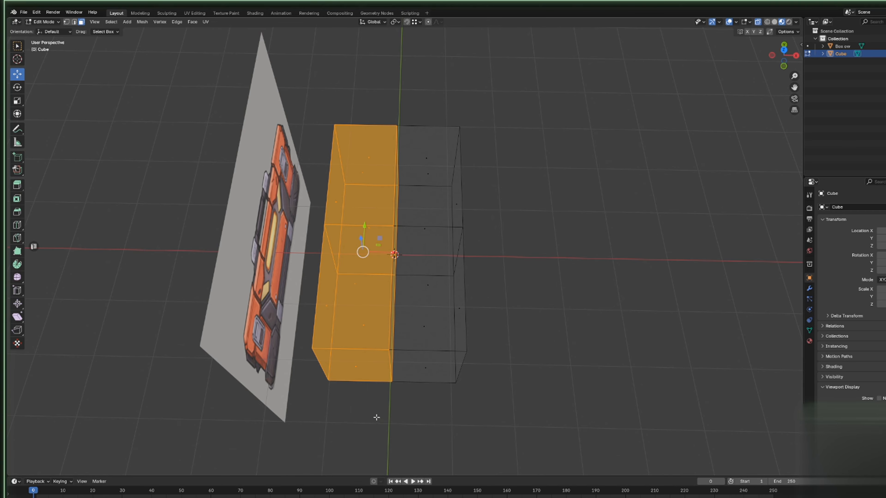
pyautogui.press('x')
pyautogui.click(375, 416)
# Delete the faces on the +Y half of the remaining box, leaving one quarter of it.
pyautogui.moveTo(375, 415); pyautogui.dragTo(369, 401, button='middle')
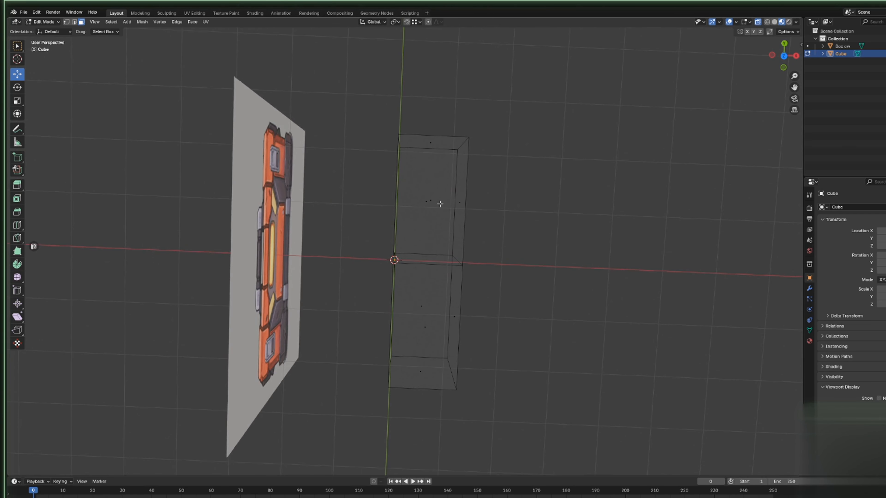
pyautogui.moveTo(336, 98); pyautogui.dragTo(554, 207)
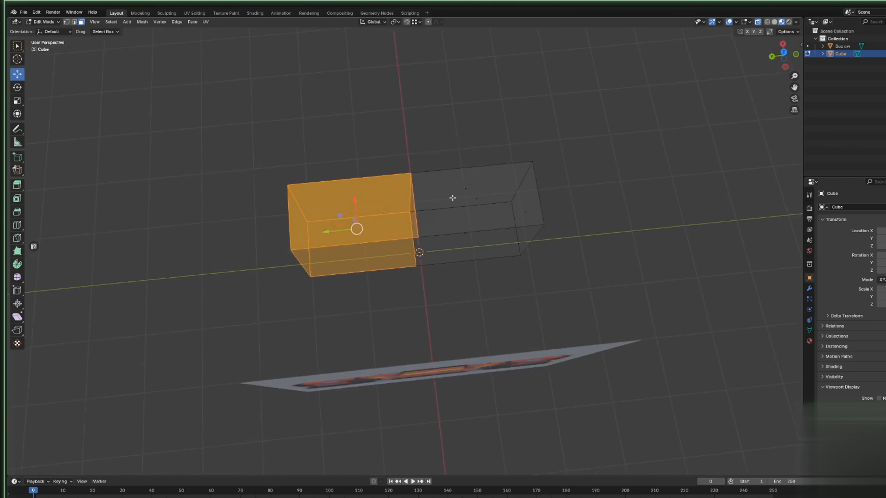
pyautogui.moveTo(453, 197); pyautogui.dragTo(260, 185, button='middle')
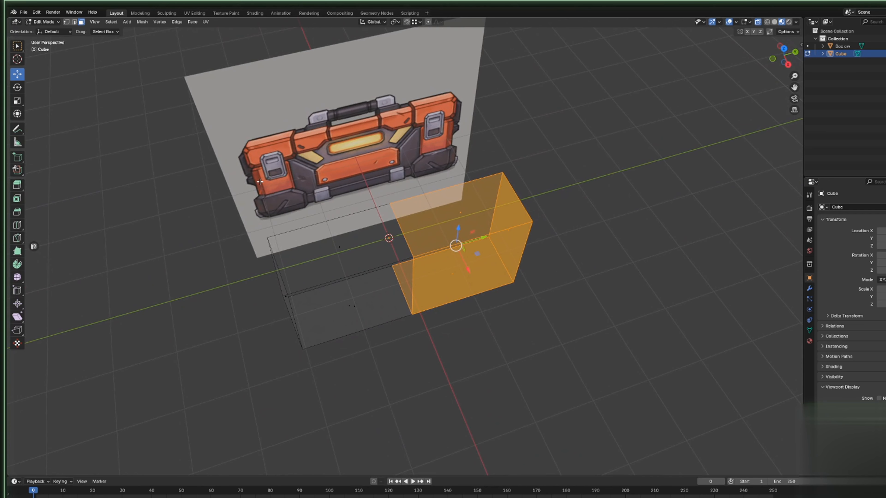
pyautogui.press('x')
pyautogui.click(286, 182)
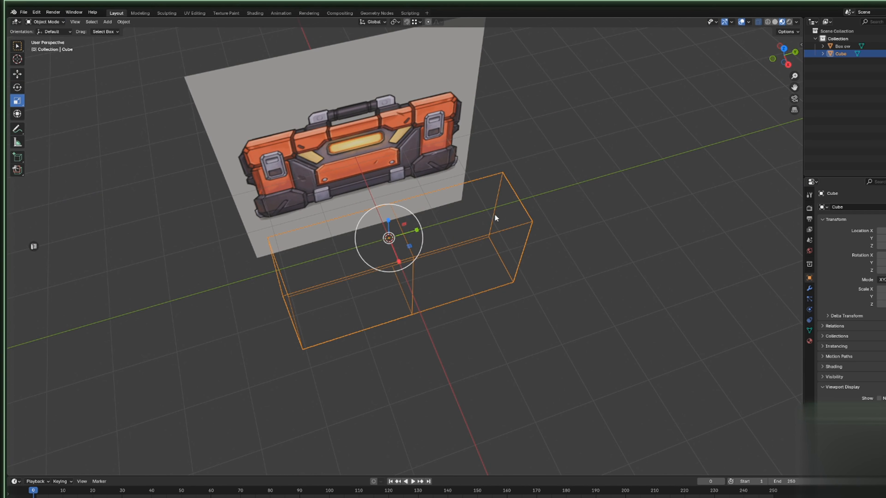
pyautogui.hotkey('ctrl', 'z')
pyautogui.press('x')
pyautogui.click(518, 248)
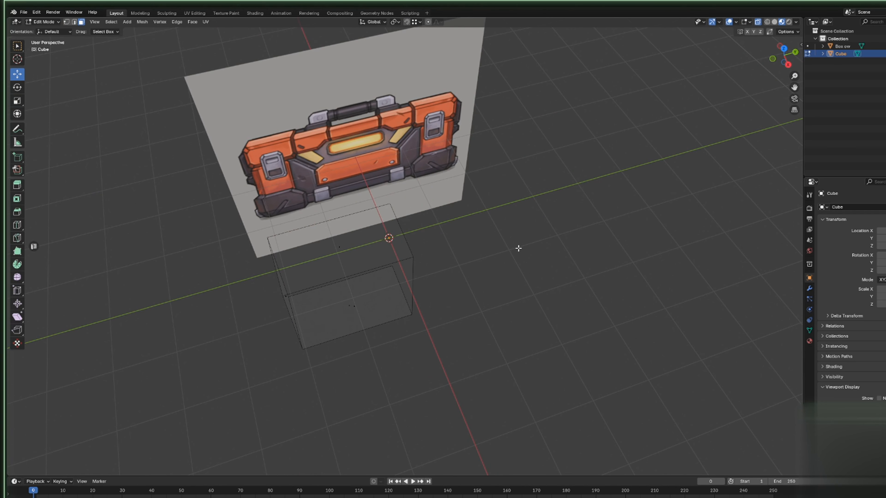
# Add a Mirror modifier to the quarter box, mirroring it along X and Y with clipping enabled.
pyautogui.press('Tab')
pyautogui.click(808, 288)
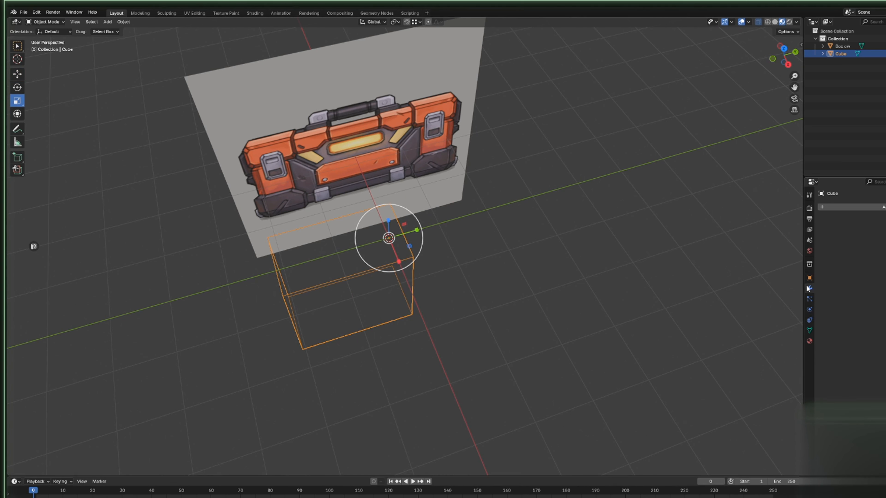
pyautogui.click(848, 209)
pyautogui.moveTo(848, 210)
pyautogui.click(877, 262)
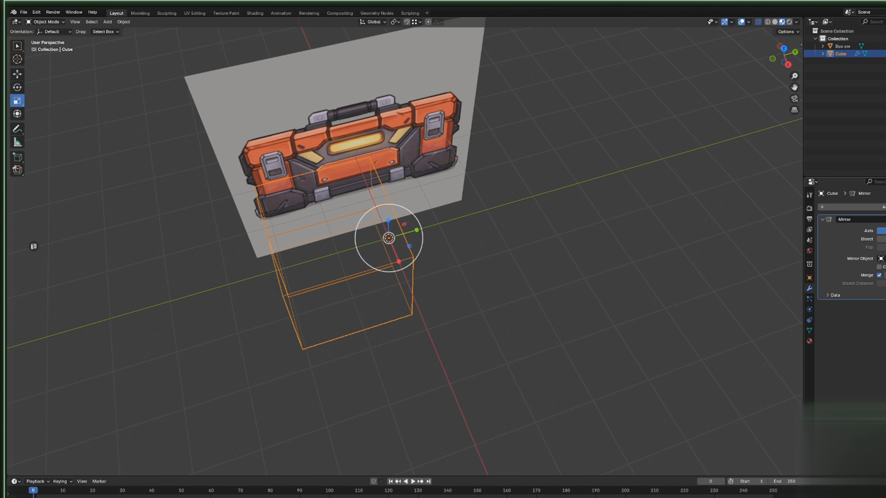
pyautogui.moveTo(703, 275); pyautogui.dragTo(718, 296, button='middle')
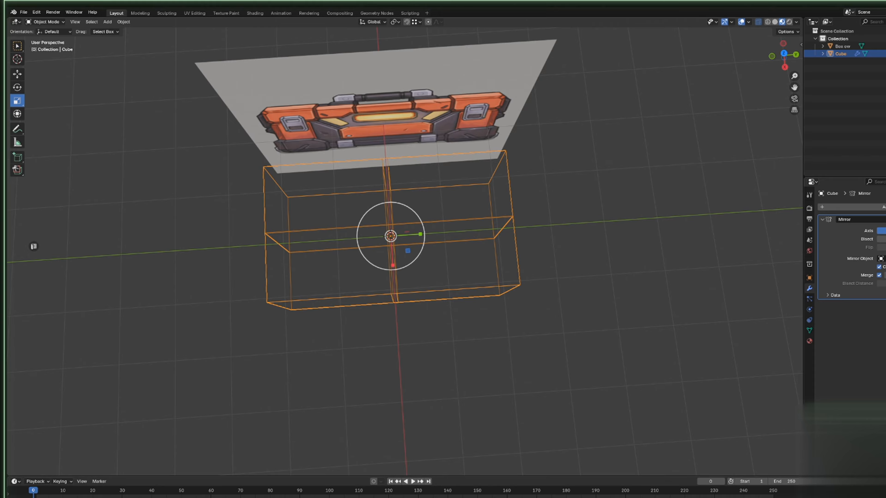
# Move the box's inner seam vertices onto the mirror centre along Y and along X to close the seams.
pyautogui.click(17, 74)
pyautogui.press('Tab')
pyautogui.click(67, 22)
pyautogui.moveTo(343, 138); pyautogui.dragTo(435, 333)
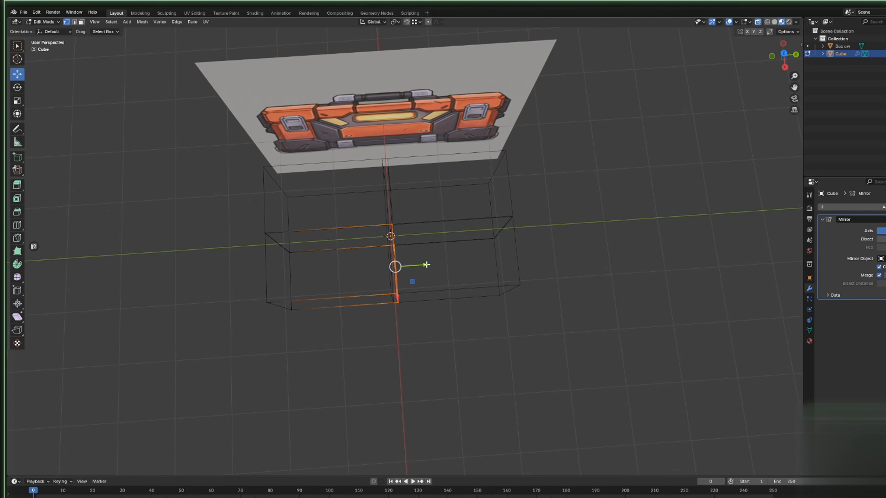
pyautogui.moveTo(415, 265); pyautogui.dragTo(393, 268)
pyautogui.moveTo(206, 204); pyautogui.dragTo(436, 277)
pyautogui.moveTo(335, 266); pyautogui.dragTo(336, 279)
pyautogui.moveTo(336, 279); pyautogui.dragTo(525, 244, button='middle')
pyautogui.press('Tab')
pyautogui.scroll(5, 516, 307)
pyautogui.moveTo(546, 330); pyautogui.dragTo(626, 308, button='middle')
pyautogui.scroll(2, 619, 300)
pyautogui.scroll(2, 624, 300)
pyautogui.scroll(-2, 624, 300)
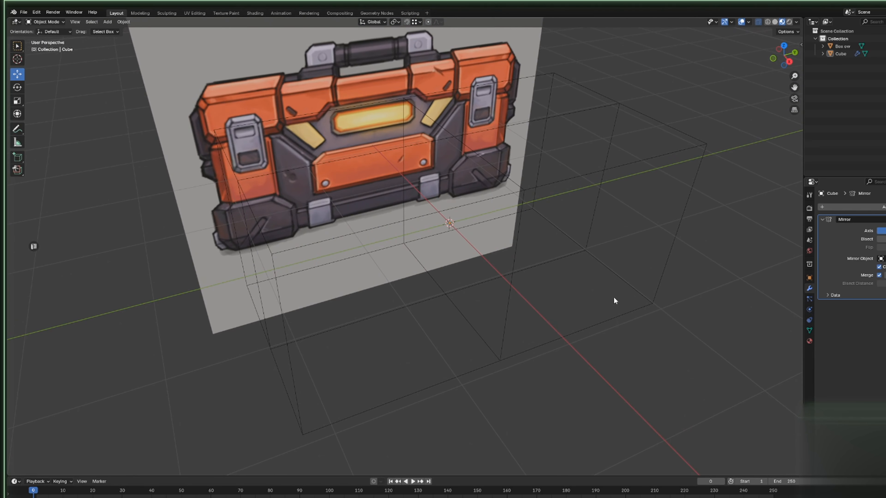
pyautogui.moveTo(569, 290); pyautogui.dragTo(501, 285, button='middle')
# In the right orthographic view, shift the box's outer end vertices along Y to fit the reference case.
pyautogui.click(503, 298)
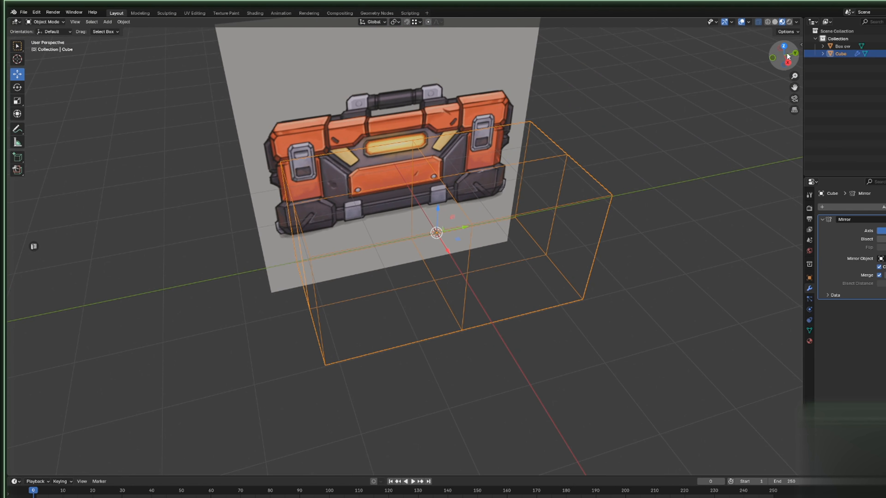
pyautogui.click(787, 62)
pyautogui.press('Tab')
pyautogui.moveTo(151, 85); pyautogui.dragTo(316, 402)
pyautogui.moveTo(288, 224); pyautogui.dragTo(291, 225)
# Lower the box's top vertices by about 0.029 m along Z to match the reference case.
pyautogui.moveTo(216, 110); pyautogui.dragTo(674, 183)
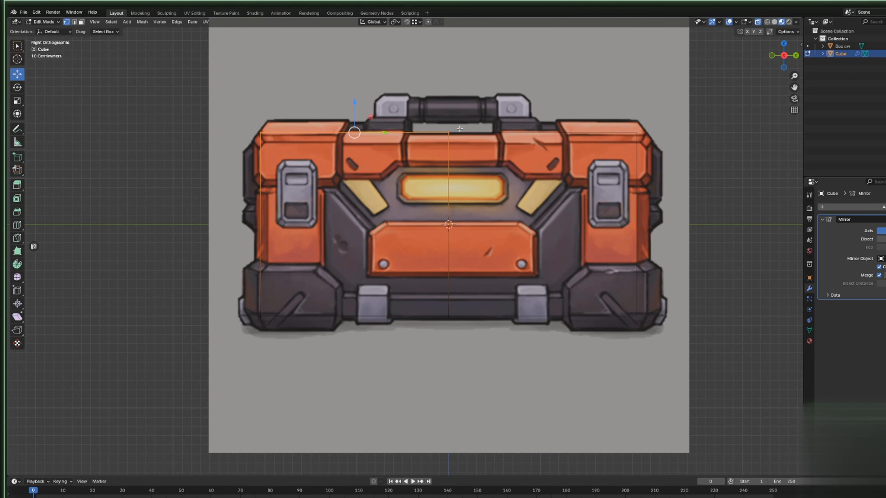
pyautogui.moveTo(355, 103); pyautogui.dragTo(356, 104)
pyautogui.scroll(-3, 355, 100)
pyautogui.moveTo(356, 100); pyautogui.dragTo(506, 265, button='middle')
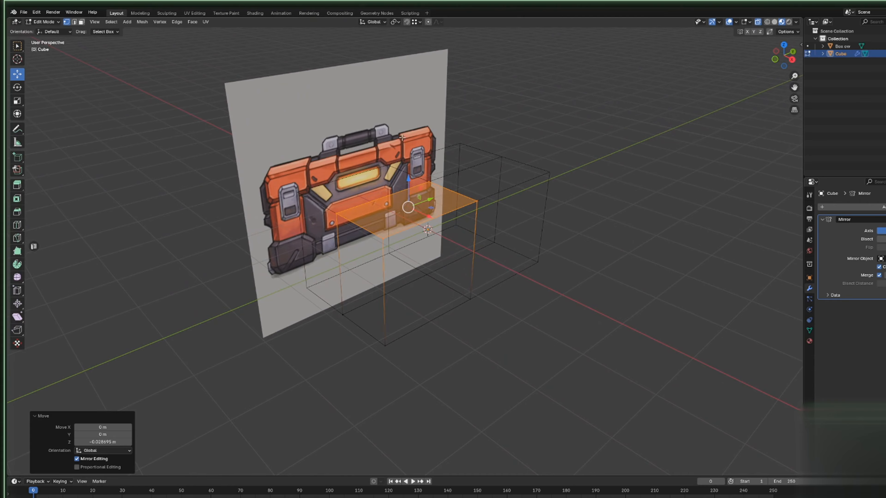
# Apply location, rotation and scale to the mirrored box, then deselect it.
pyautogui.press('Tab')
pyautogui.hotkey('ctrl', 'a')
pyautogui.click(506, 265)
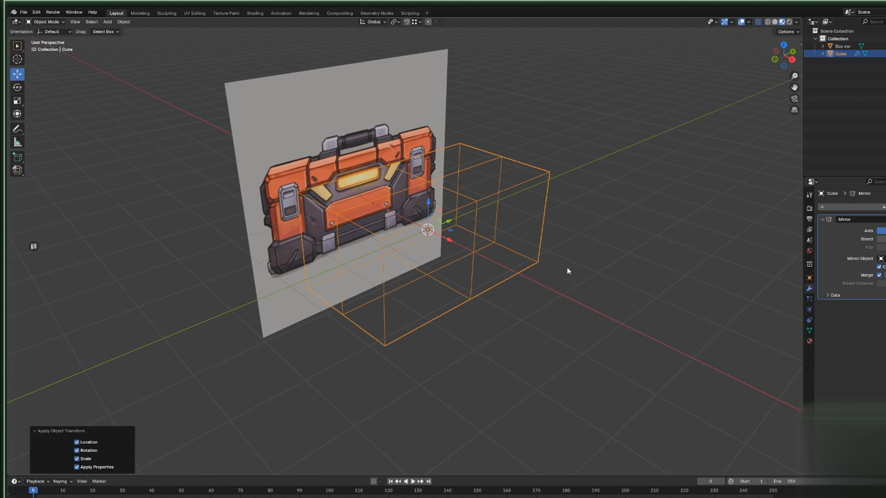
pyautogui.click(579, 271)
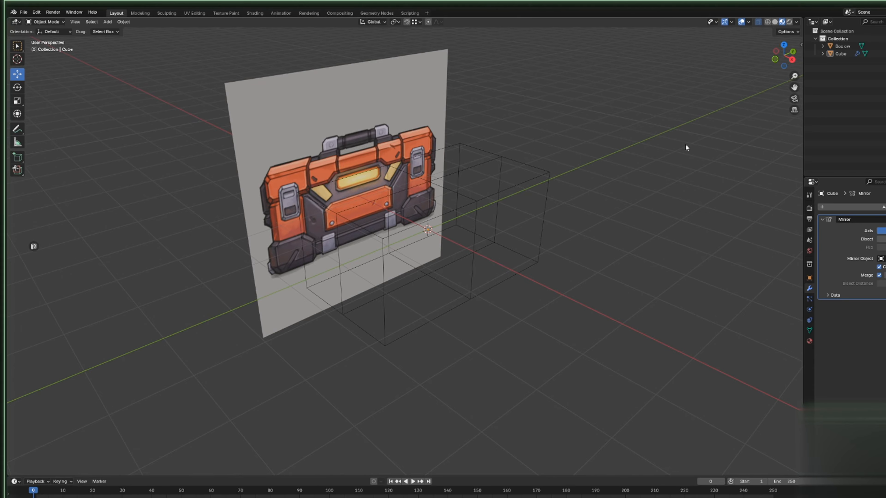
# In the right orthographic view, add a new 2 m cube at the world origin.
pyautogui.click(792, 59)
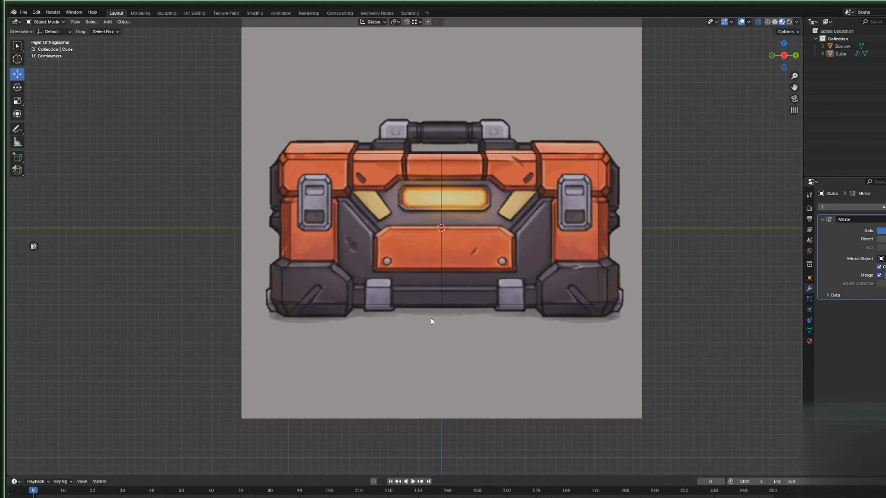
pyautogui.click(378, 306)
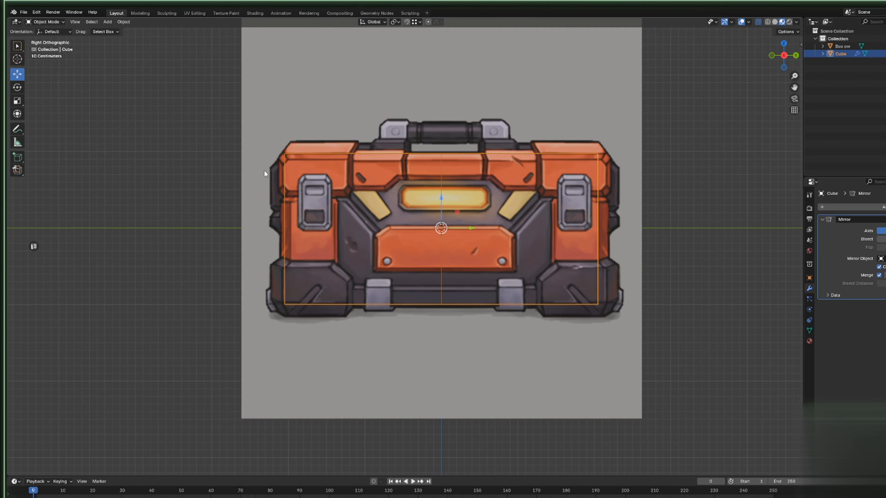
pyautogui.click(163, 160)
pyautogui.click(113, 22)
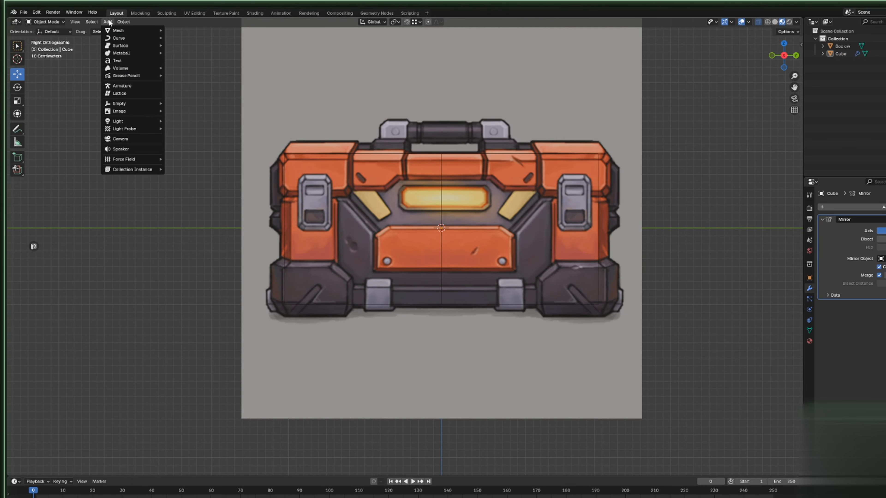
pyautogui.moveTo(116, 31)
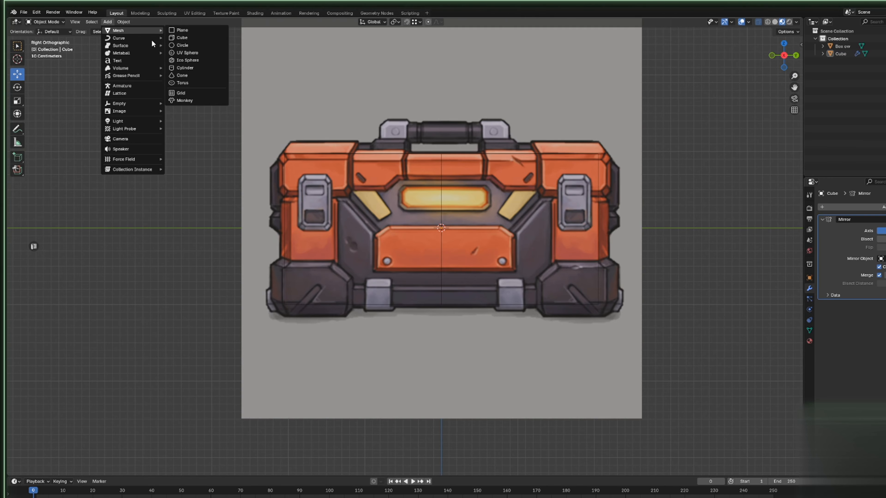
pyautogui.click(175, 38)
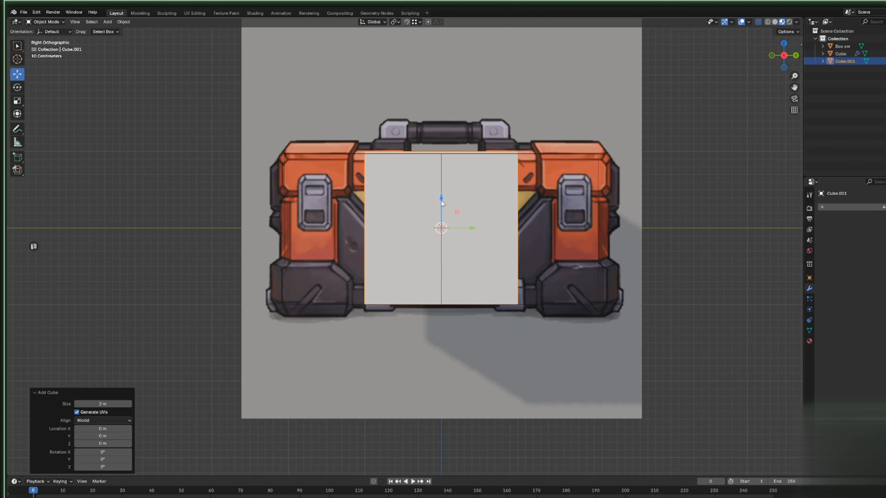
# Move the new cube down and along -Y to the case's lower corner, and about 1.14 m forward along X.
pyautogui.moveTo(443, 196); pyautogui.dragTo(443, 233)
pyautogui.moveTo(445, 234); pyautogui.dragTo(458, 269, button='middle')
pyautogui.moveTo(468, 264); pyautogui.dragTo(311, 264)
pyautogui.moveTo(311, 264); pyautogui.dragTo(468, 349, button='middle')
pyautogui.moveTo(467, 349); pyautogui.dragTo(493, 359)
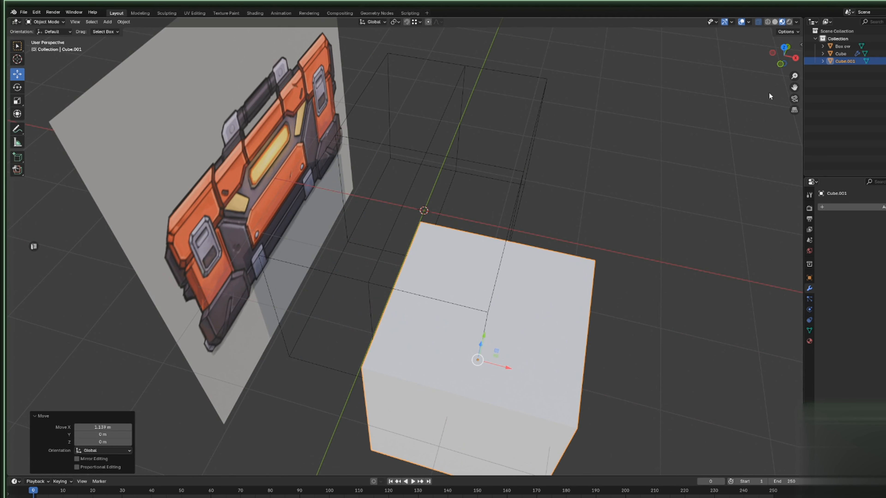
# Scale the new cube to about half size and lower it over the dark corner guard in the reference.
pyautogui.click(795, 59)
pyautogui.press('s')
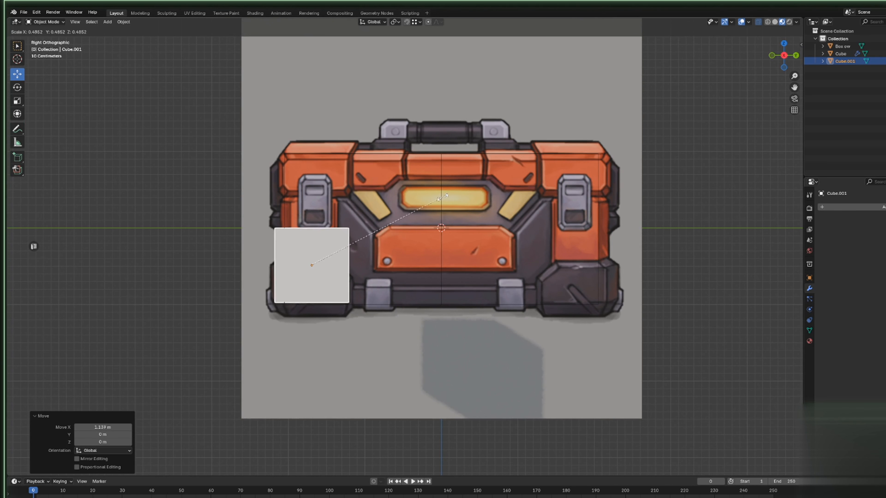
pyautogui.click(445, 196)
pyautogui.moveTo(312, 230)
pyautogui.mouseDown()
pyautogui.moveTo(312, 309)
pyautogui.moveTo(312, 245)
pyautogui.mouseUp()
# Lower the corner cube's top face about 0.24 m and move its inner side about 0.17 m along -Y.
pyautogui.press('Tab')
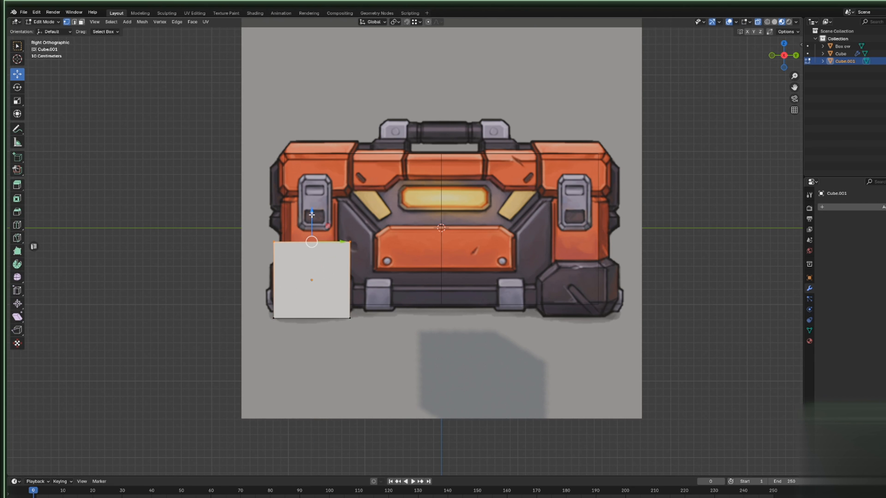
pyautogui.moveTo(312, 214); pyautogui.dragTo(325, 234)
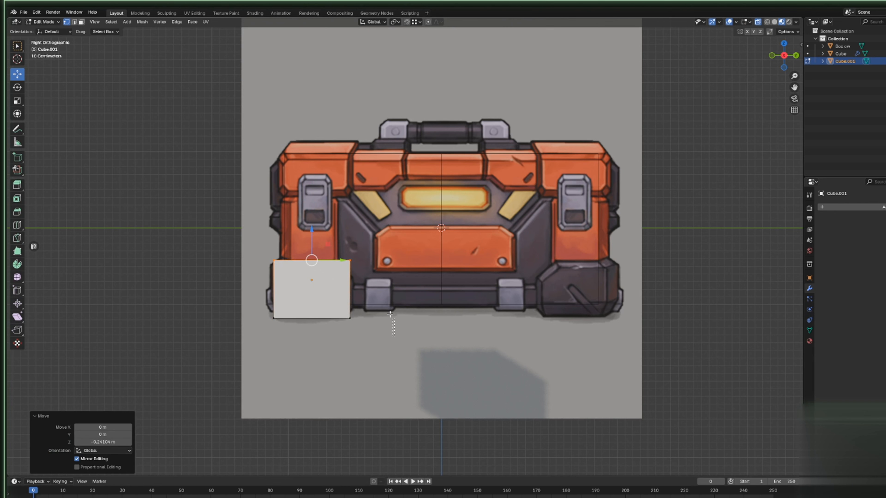
pyautogui.moveTo(390, 314); pyautogui.dragTo(331, 229)
pyautogui.moveTo(380, 288); pyautogui.dragTo(360, 292)
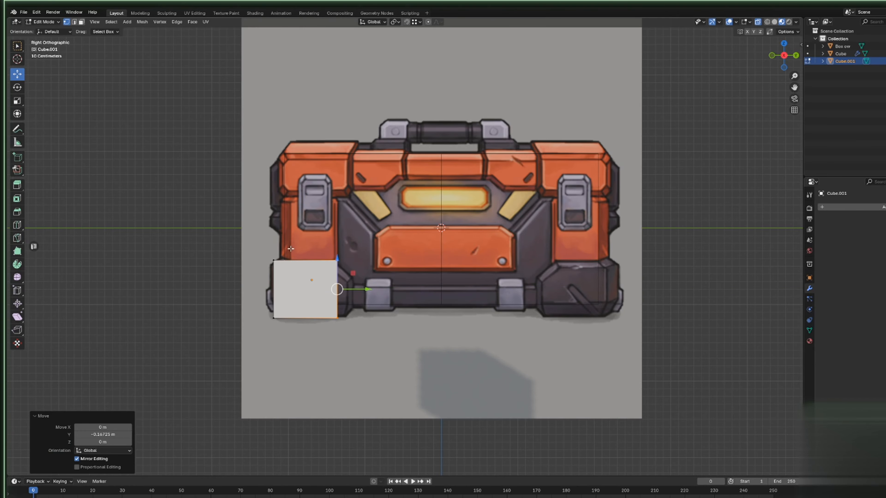
pyautogui.press('Tab')
# Move the corner cube's front vertices about 0.29 m back along X to reduce its depth.
pyautogui.moveTo(305, 242); pyautogui.dragTo(506, 399, button='middle')
pyautogui.press('Tab')
pyautogui.moveTo(519, 409); pyautogui.dragTo(416, 292)
pyautogui.press('g')
pyautogui.press('x')
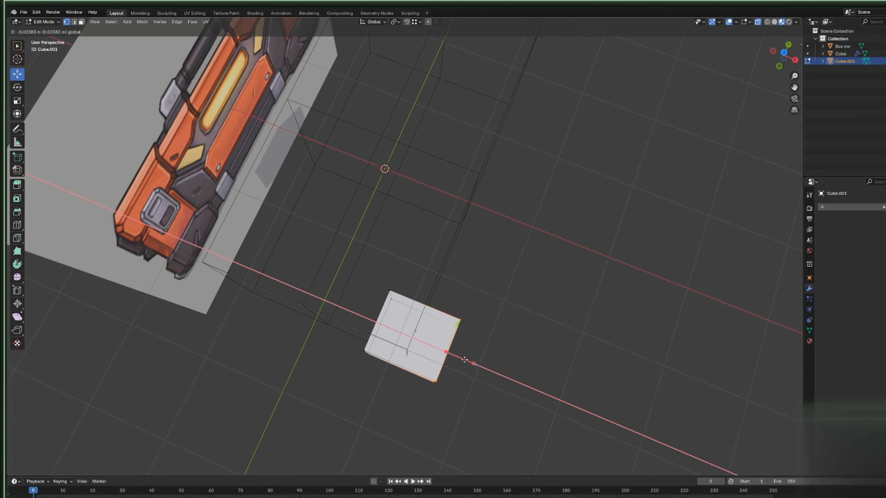
pyautogui.click(599, 247)
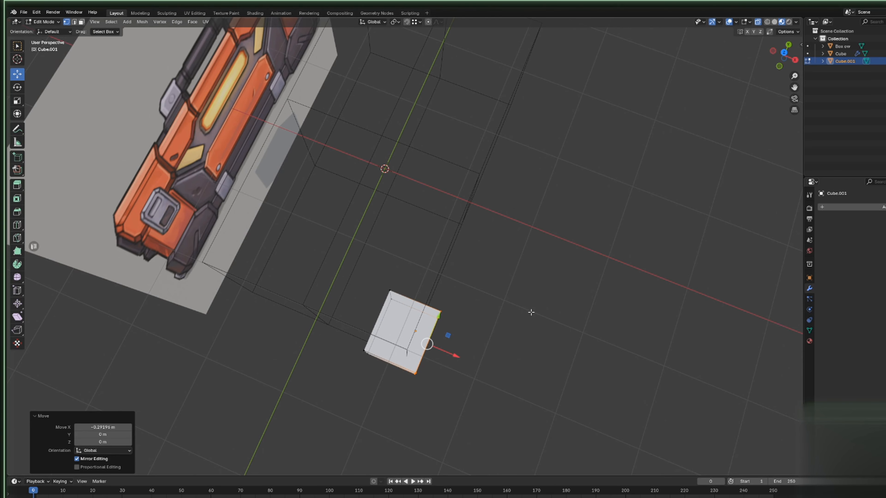
pyautogui.moveTo(530, 319); pyautogui.dragTo(497, 307, button='middle')
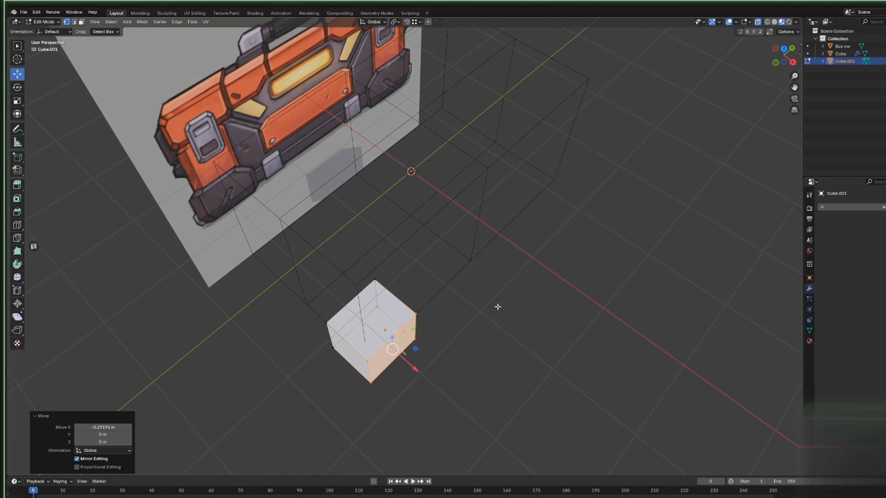
pyautogui.moveTo(559, 289); pyautogui.dragTo(581, 224, button='middle')
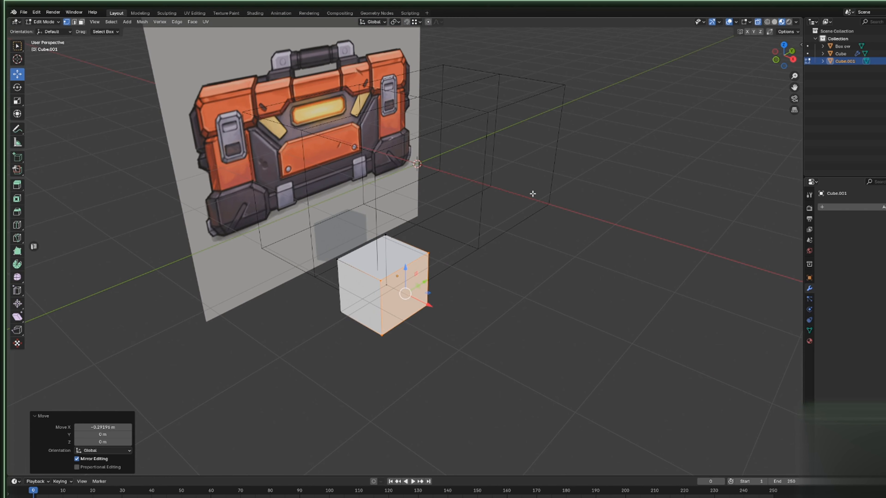
pyautogui.moveTo(535, 180); pyautogui.dragTo(551, 230, button='middle')
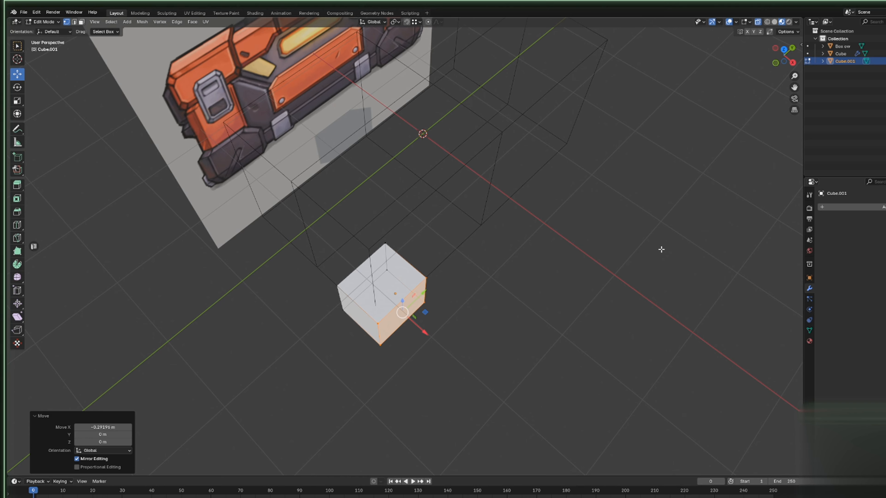
pyautogui.moveTo(509, 261); pyautogui.dragTo(390, 203, button='middle')
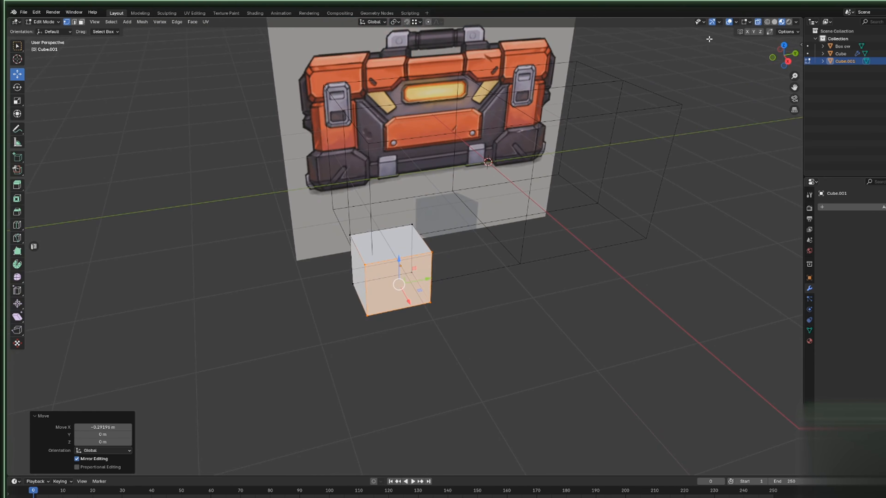
# Extrude the corner cube's inner side face about 0.21 m along +Y.
pyautogui.click(788, 61)
pyautogui.scroll(3, 435, 235)
pyautogui.moveTo(435, 235); pyautogui.dragTo(395, 239, button='middle')
pyautogui.press('Tab')
pyautogui.press('Tab')
pyautogui.press('3')
pyautogui.click(418, 233)
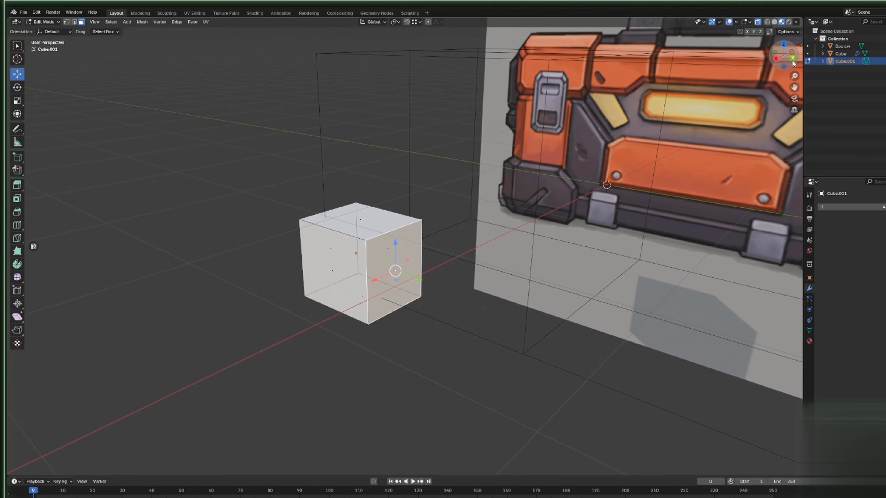
pyautogui.click(776, 58)
pyautogui.press('e')
pyautogui.click(571, 173)
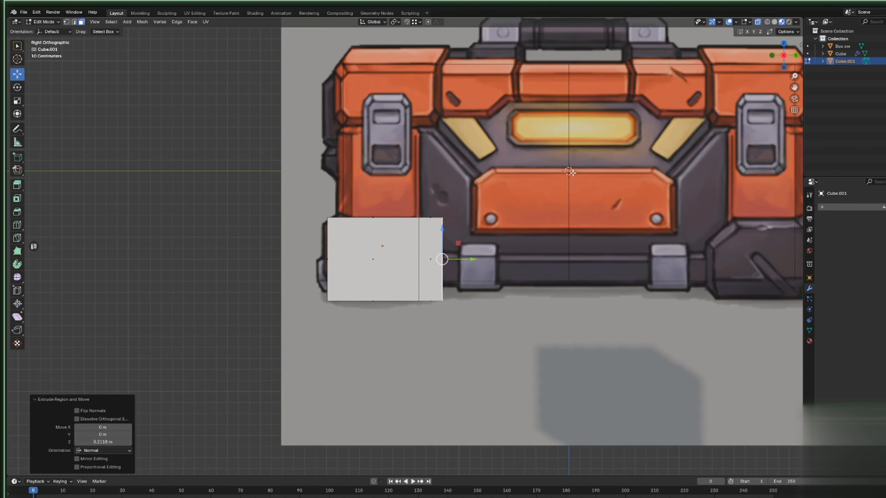
# Extrude the corner block's back face about 0.27 m toward -X.
pyautogui.moveTo(303, 186); pyautogui.dragTo(564, 174, button='middle')
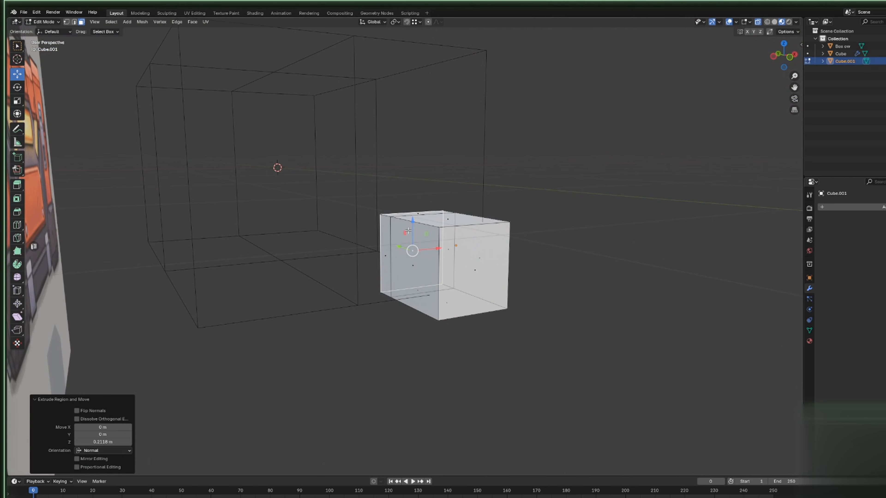
pyautogui.click(790, 58)
pyautogui.press('e')
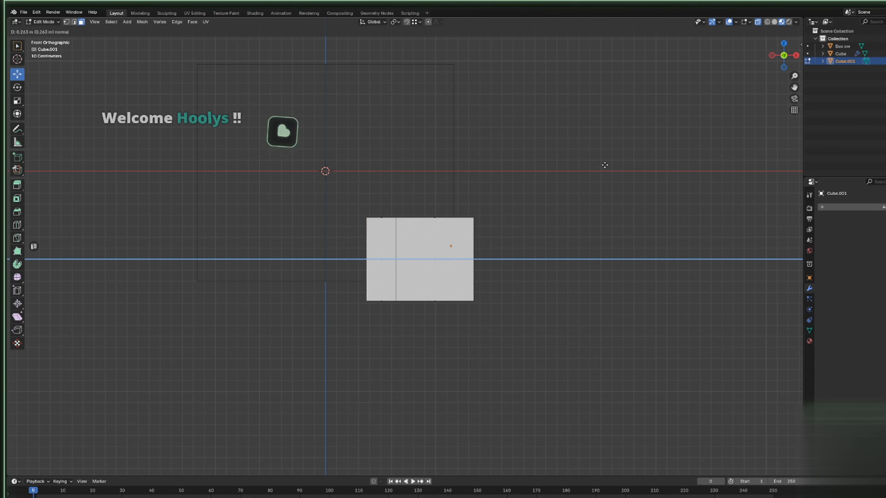
pyautogui.click(604, 164)
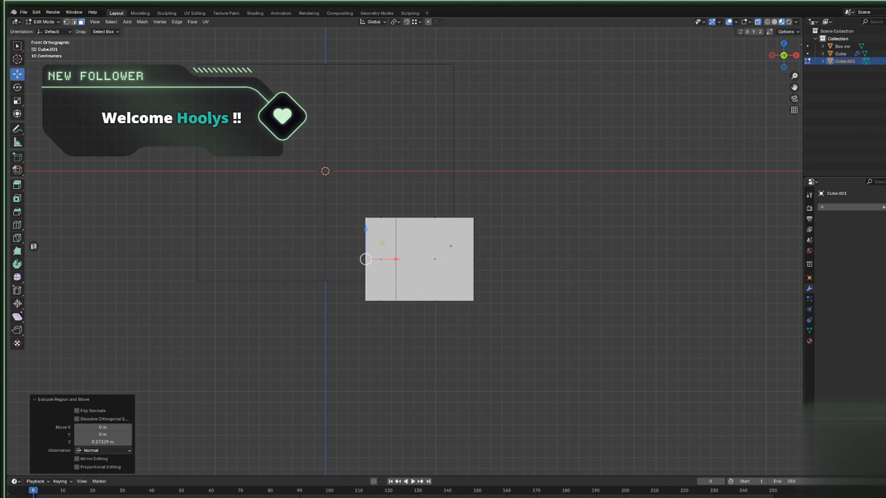
# Lower the corner block's back and inner top edges about 0.19 m along Z to form slopes.
pyautogui.moveTo(503, 248); pyautogui.dragTo(510, 257, button='middle')
pyautogui.click(74, 21)
pyautogui.click(352, 230)
pyautogui.keyDown('shift'); pyautogui.click(432, 209); pyautogui.keyUp('shift')
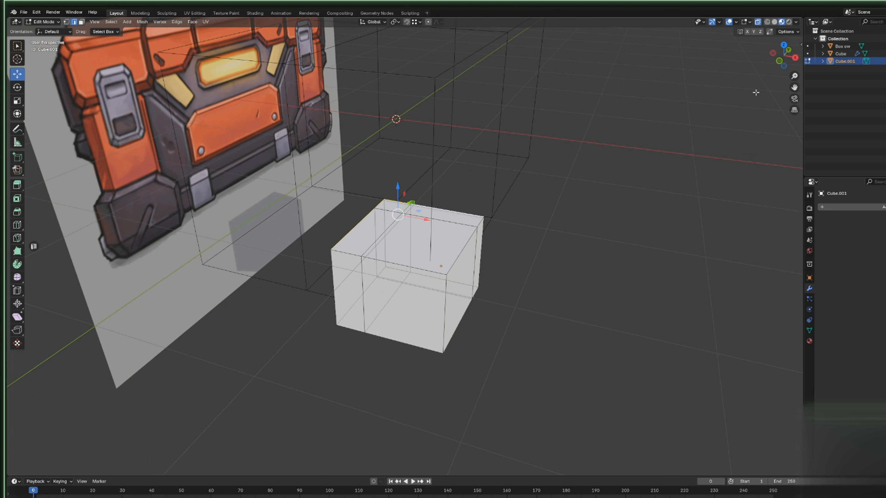
pyautogui.moveTo(455, 197)
pyautogui.mouseDown(button='middle')
pyautogui.moveTo(512, 192)
pyautogui.moveTo(439, 181)
pyautogui.moveTo(464, 185)
pyautogui.mouseUp(button='middle')
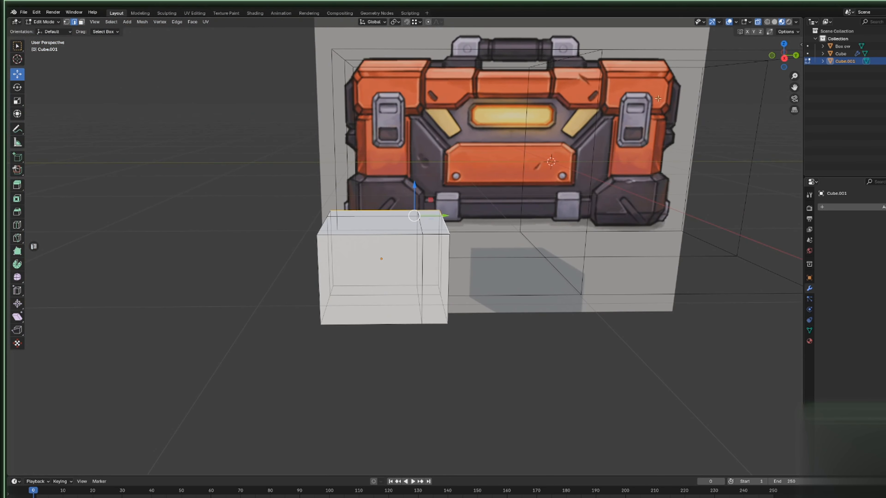
pyautogui.click(784, 58)
pyautogui.moveTo(415, 186); pyautogui.dragTo(346, 206)
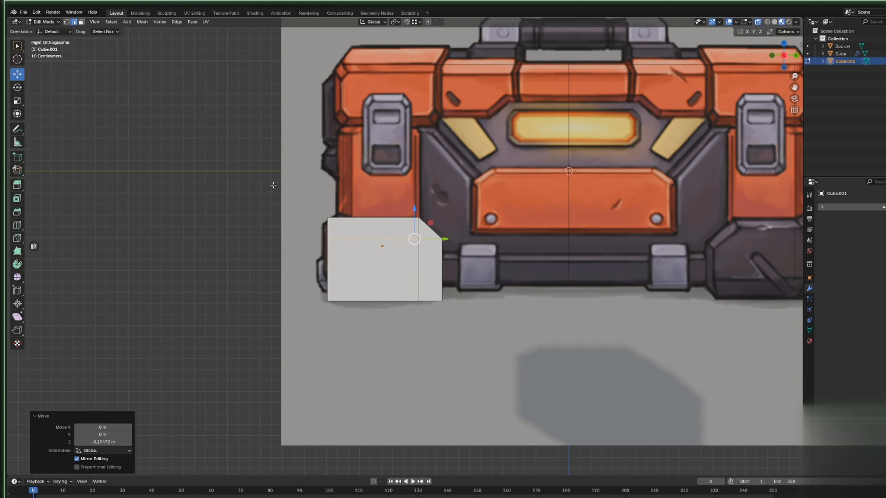
# Lower the corner block's flat top very slightly, about 0.007 m, to match the top of the reference guard.
pyautogui.moveTo(274, 186); pyautogui.dragTo(455, 228)
pyautogui.moveTo(373, 193); pyautogui.dragTo(374, 190)
pyautogui.moveTo(482, 306); pyautogui.dragTo(437, 216)
pyautogui.moveTo(464, 270)
pyautogui.mouseDown()
pyautogui.moveTo(445, 271)
pyautogui.moveTo(464, 270)
pyautogui.mouseUp()
pyautogui.moveTo(280, 189); pyautogui.dragTo(447, 224)
pyautogui.moveTo(373, 192)
pyautogui.mouseDown()
pyautogui.moveTo(374, 204)
pyautogui.moveTo(374, 192)
pyautogui.mouseUp()
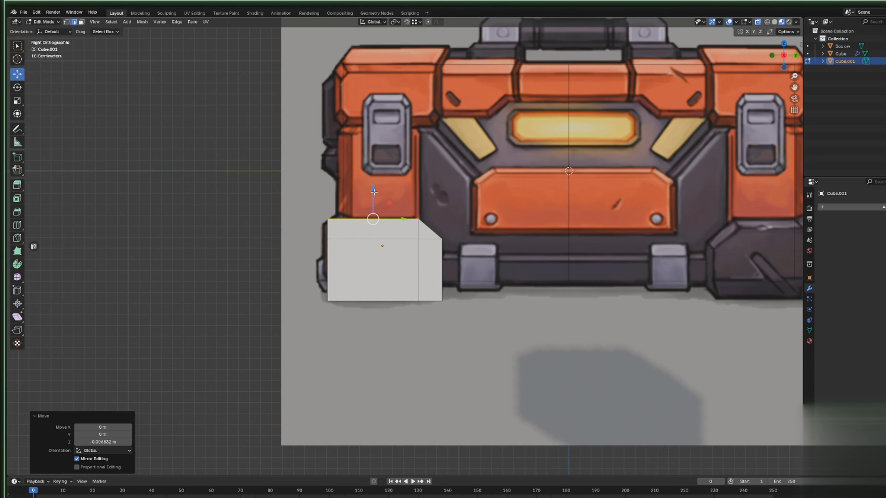
# Try to raise the corner block's bottom face about 0.21 m and extrude it back down.
pyautogui.moveTo(302, 236); pyautogui.dragTo(652, 234, button='middle')
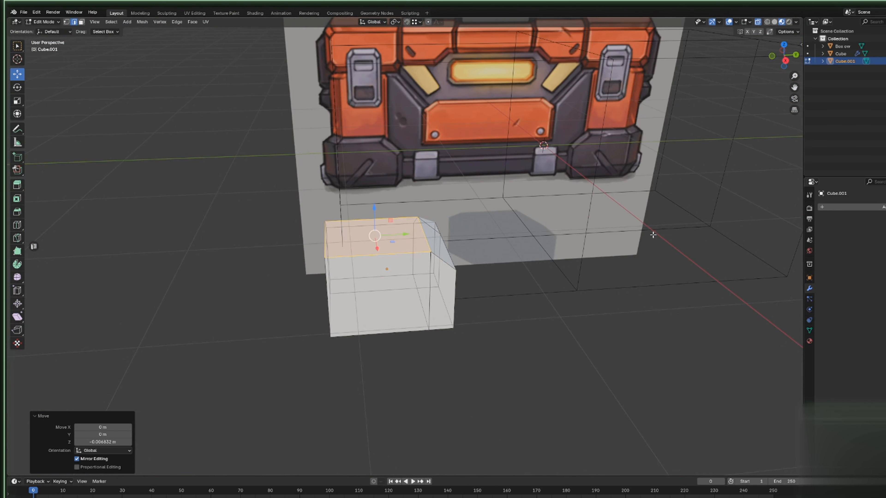
pyautogui.click(785, 61)
pyautogui.moveTo(435, 355); pyautogui.dragTo(272, 297)
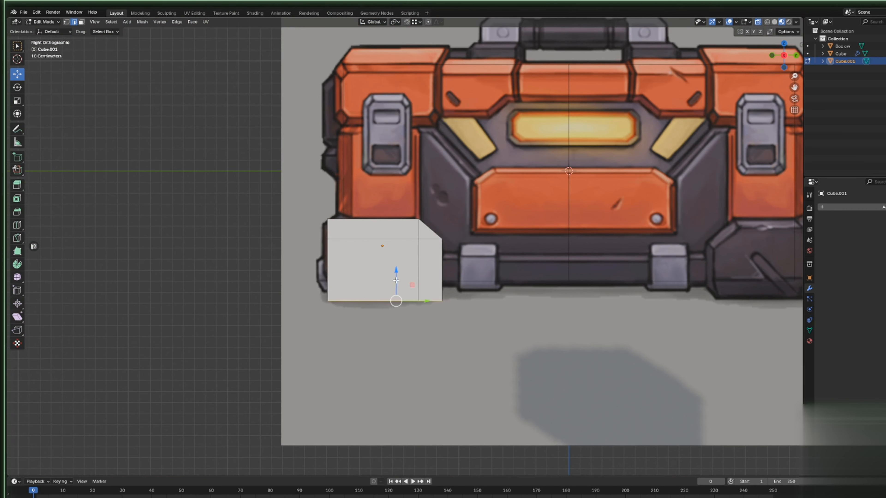
pyautogui.moveTo(396, 277); pyautogui.dragTo(410, 254)
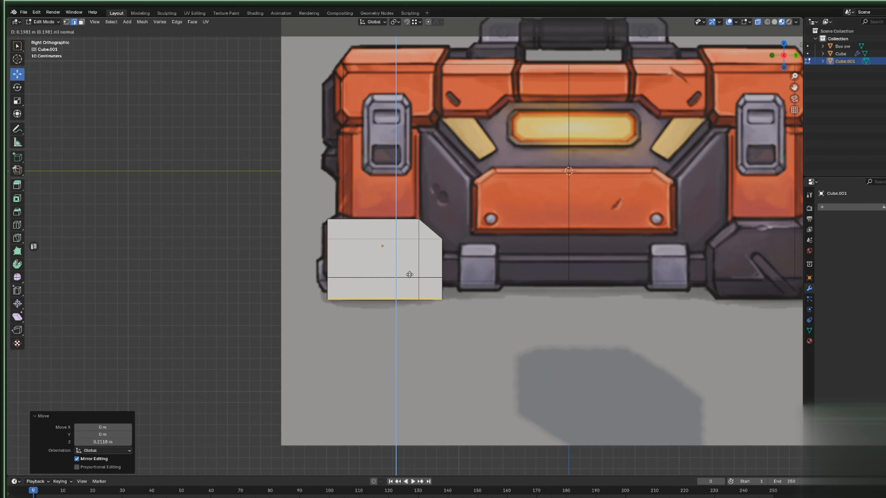
# Select the block's front outer vertical edge and apply the object's transforms in Object Mode.
pyautogui.moveTo(411, 253)
pyautogui.mouseDown(button='middle')
pyautogui.moveTo(373, 248)
pyautogui.moveTo(417, 238)
pyautogui.mouseUp(button='middle')
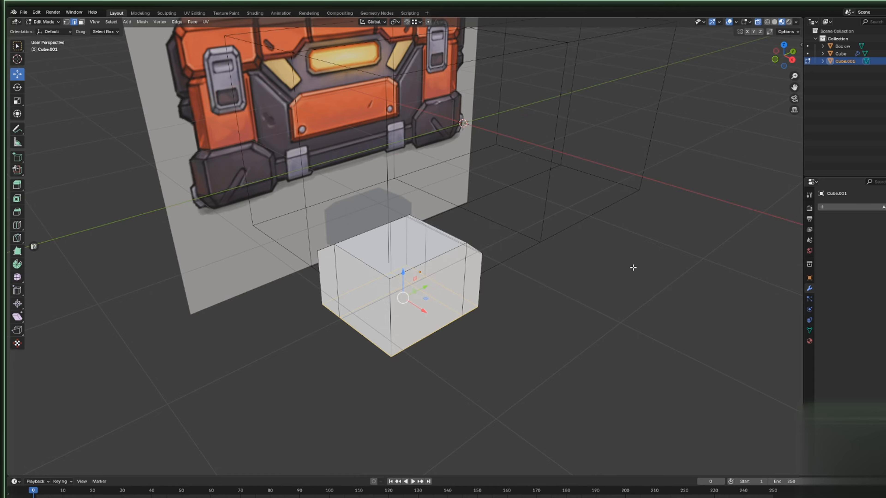
pyautogui.click(384, 297)
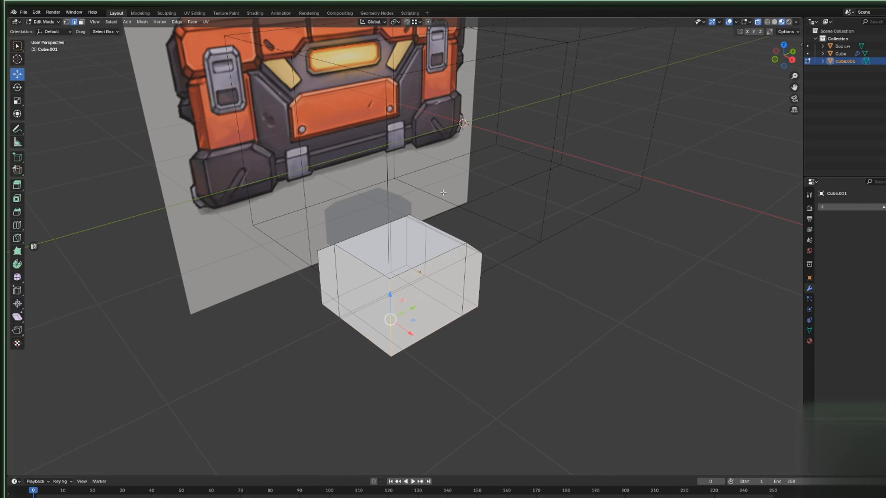
pyautogui.press('Tab')
pyautogui.rightClick(493, 299)
pyautogui.click(456, 301)
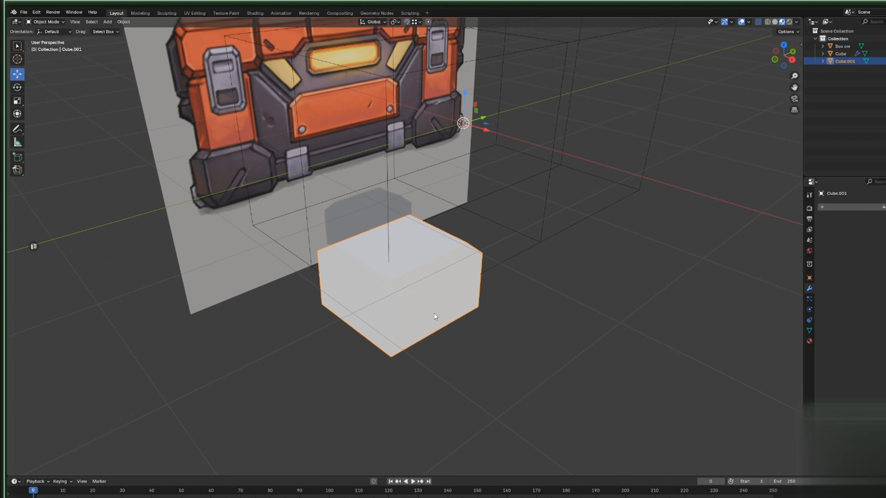
# Bevel the corner block's front outer vertical edge with one segment at a width of about 0.138 m.
pyautogui.press('Tab')
pyautogui.hotkey('ctrl', 'e')
pyautogui.click(403, 325)
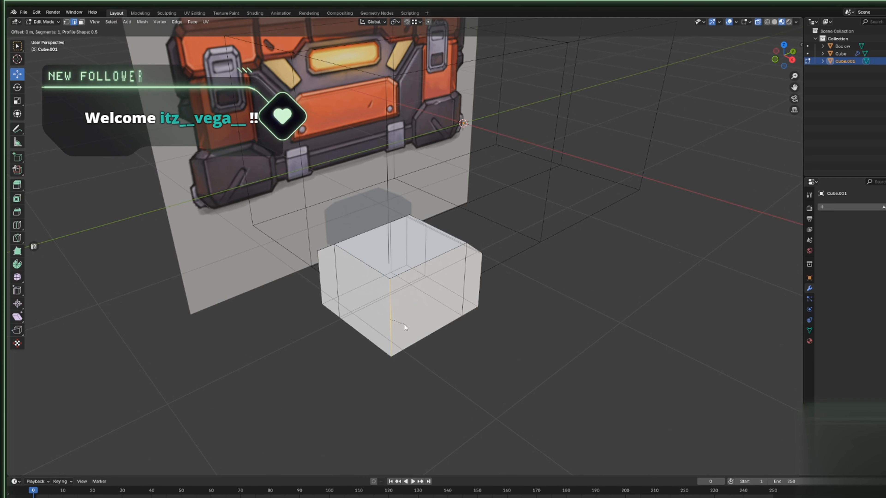
pyautogui.click(422, 327)
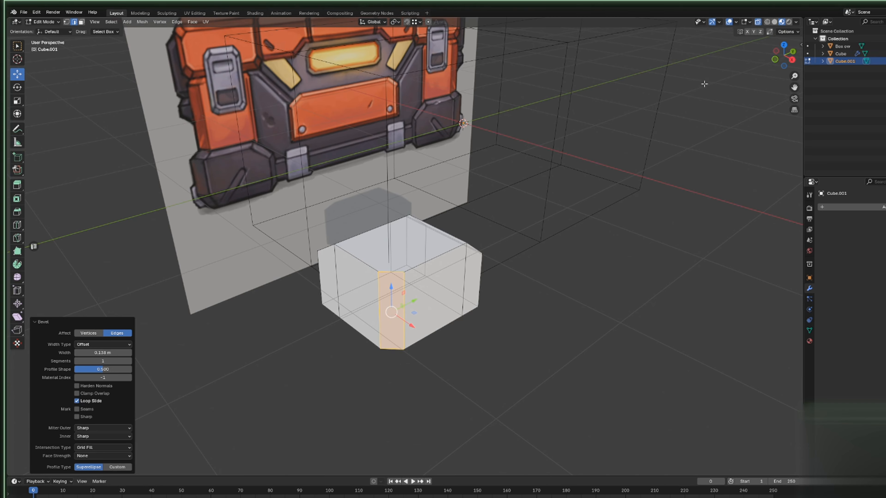
pyautogui.click(792, 60)
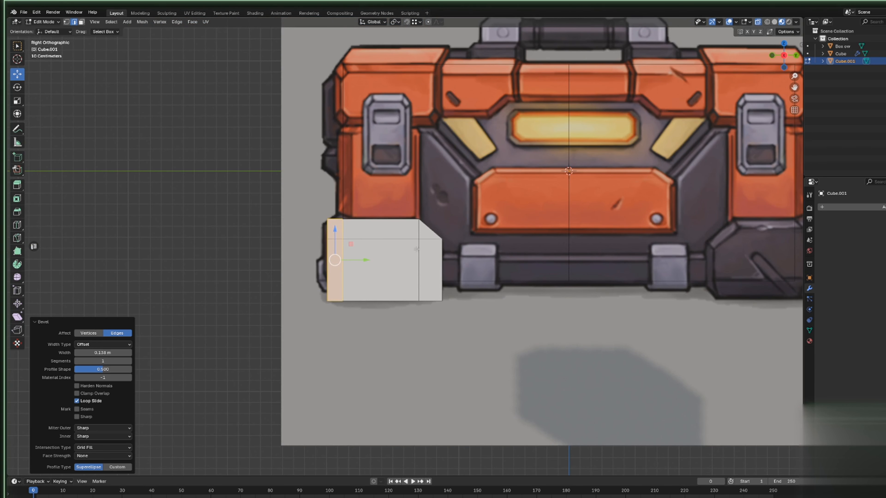
# Bevel the top edges running along the block's outer side, chamfered corner, front and inner slope by about 0.091 m.
pyautogui.moveTo(372, 257); pyautogui.dragTo(363, 272, button='middle')
pyautogui.click(357, 262)
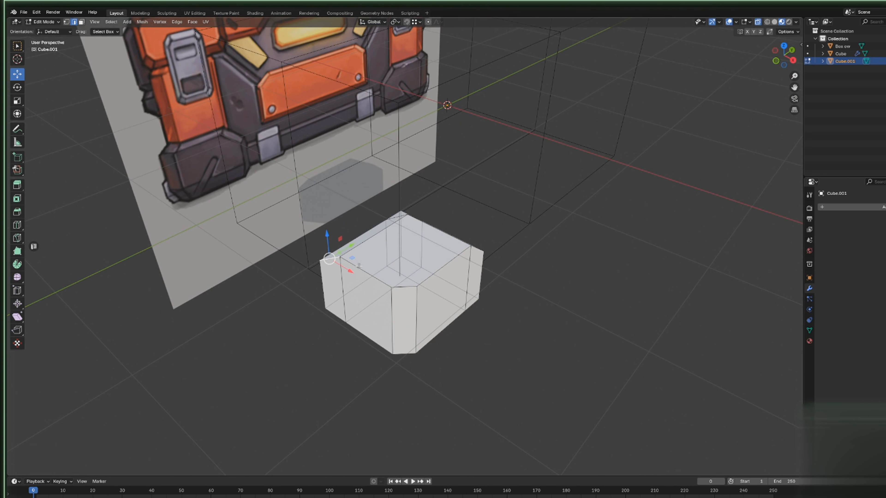
pyautogui.keyDown('alt'); pyautogui.click(383, 283); pyautogui.keyUp('alt')
pyautogui.moveTo(490, 251); pyautogui.dragTo(466, 265, button='middle')
pyautogui.keyDown('shift'); pyautogui.click(469, 269); pyautogui.keyUp('shift')
pyautogui.keyDown('shift'); pyautogui.click(469, 271); pyautogui.keyUp('shift')
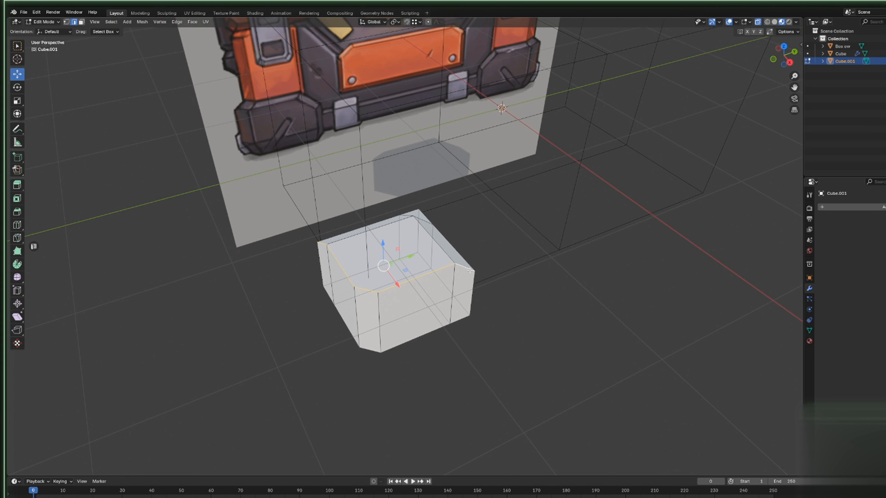
pyautogui.hotkey('ctrl', 'e')
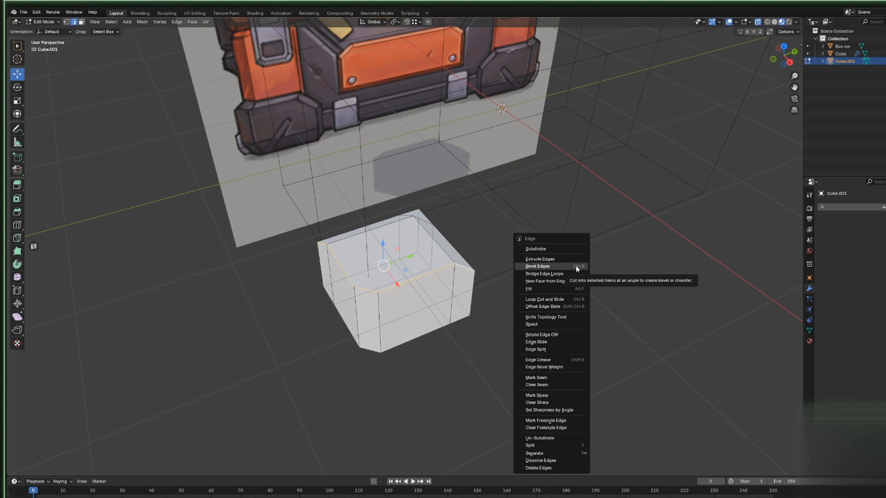
pyautogui.click(575, 265)
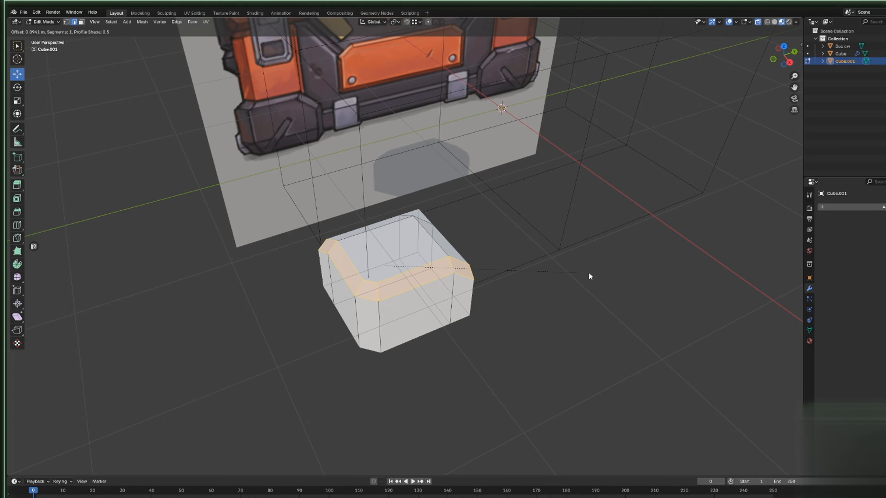
pyautogui.click(589, 274)
pyautogui.click(789, 62)
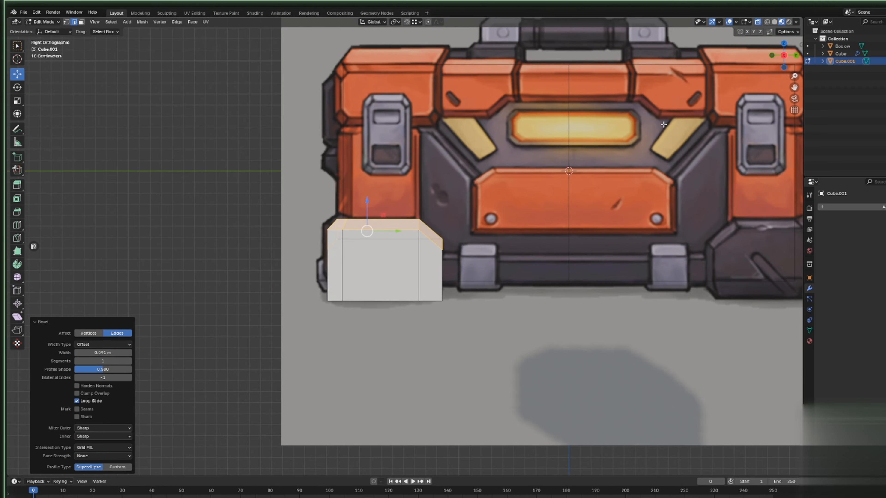
pyautogui.scroll(-3, 463, 211)
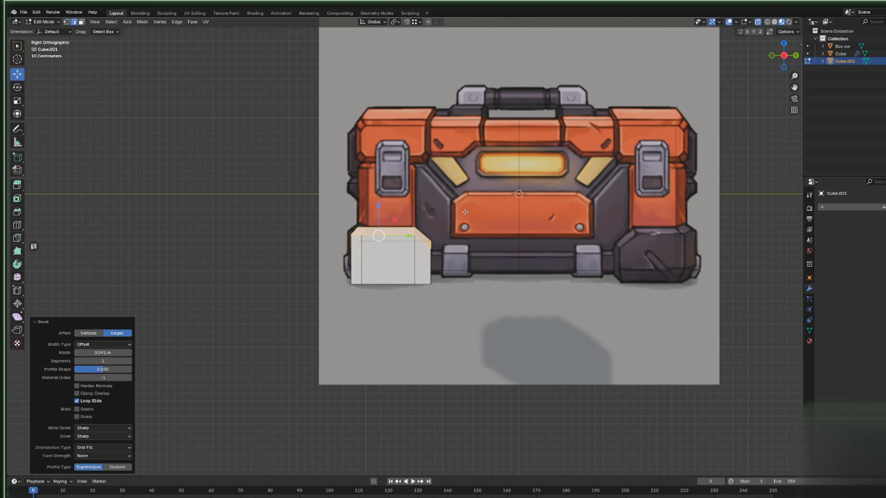
pyautogui.scroll(2, 465, 211)
# Knife-cut vertical edges from both ends of the top bevel down to the bottom edge, on the block's inner and back faces.
pyautogui.moveTo(465, 211); pyautogui.dragTo(410, 276, button='middle')
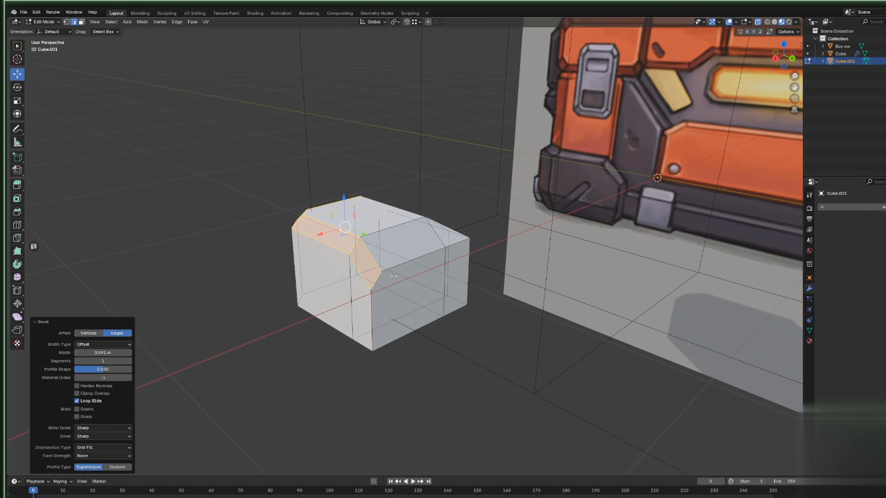
pyautogui.click(16, 237)
pyautogui.click(382, 271)
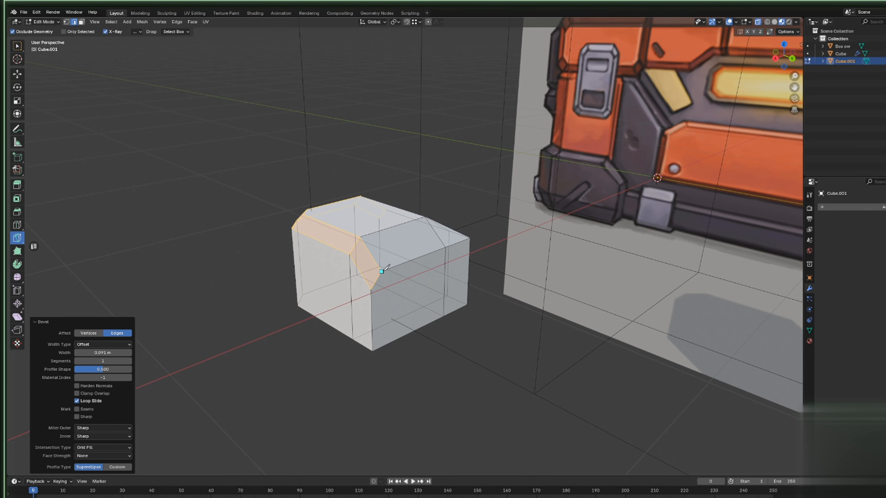
pyautogui.click(383, 342)
pyautogui.press('Return')
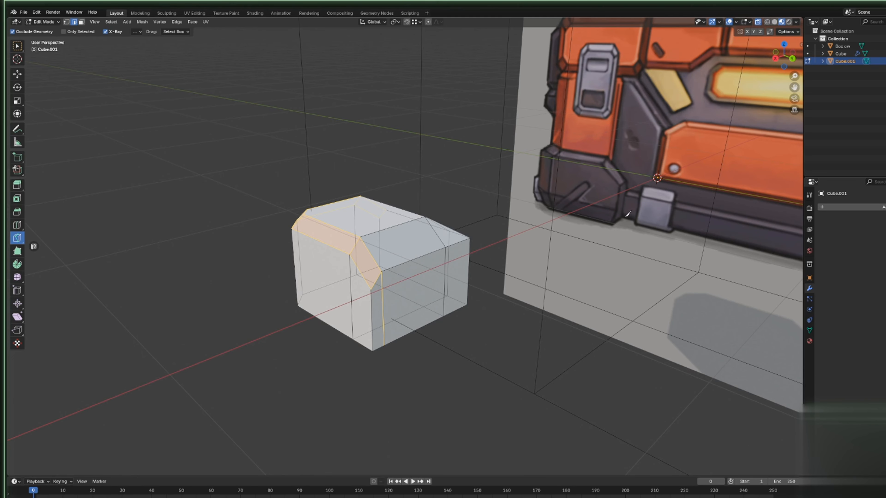
pyautogui.moveTo(569, 257); pyautogui.dragTo(439, 257, button='middle')
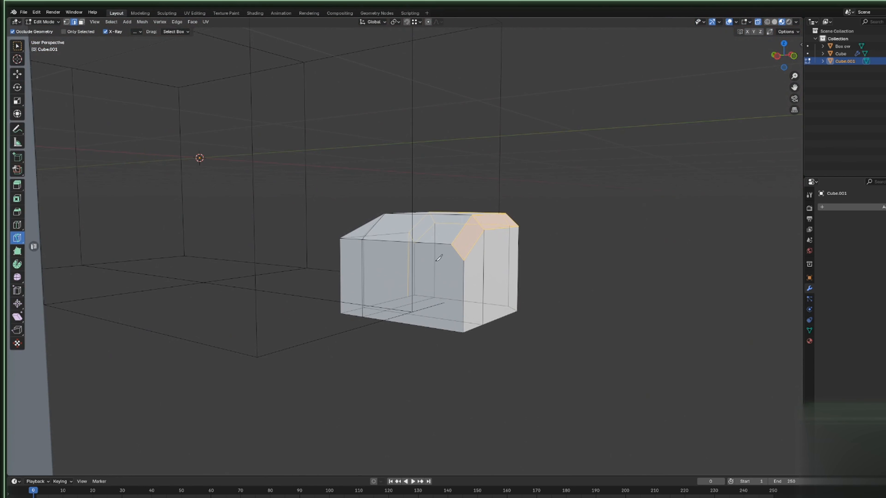
pyautogui.click(452, 243)
pyautogui.moveTo(684, 271); pyautogui.dragTo(453, 293, button='middle')
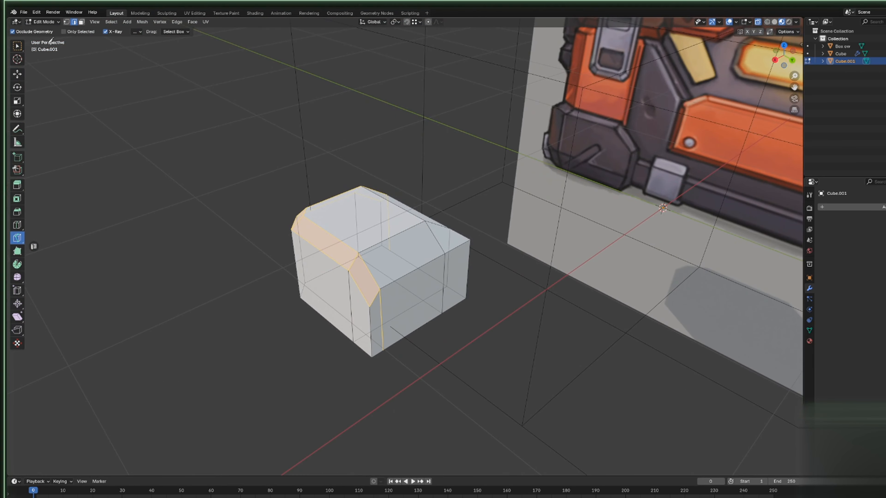
# Straighten the new vertical edge on the block's inner face by scaling it to 0 along X, leaving its position unshifted.
pyautogui.click(16, 76)
pyautogui.click(384, 309)
pyautogui.moveTo(384, 308); pyautogui.dragTo(355, 283, button='middle')
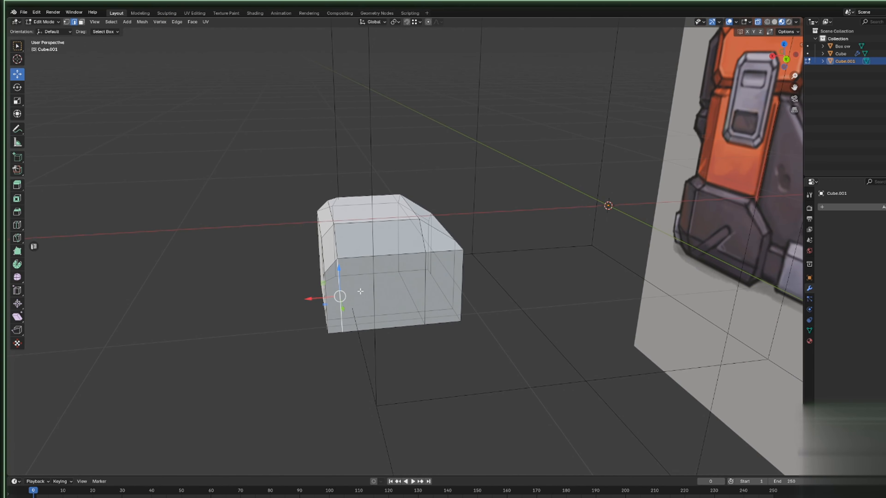
pyautogui.press('s')
pyautogui.press('x')
pyautogui.press('0')
pyautogui.press('Return')
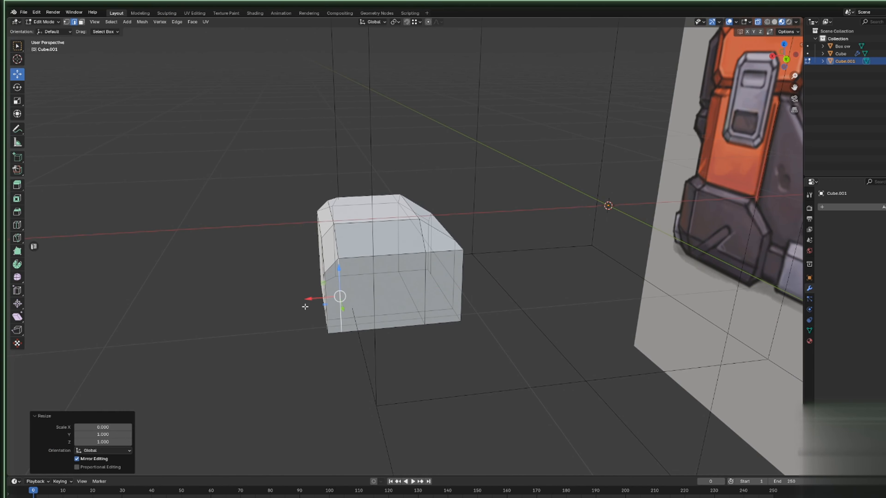
pyautogui.moveTo(313, 298); pyautogui.dragTo(312, 296)
pyautogui.hotkey('ctrl', 'z')
# Straighten the new vertical edge on the block's back face by scaling it to 0 along Y.
pyautogui.moveTo(232, 260); pyautogui.dragTo(404, 308, button='middle')
pyautogui.click(430, 309)
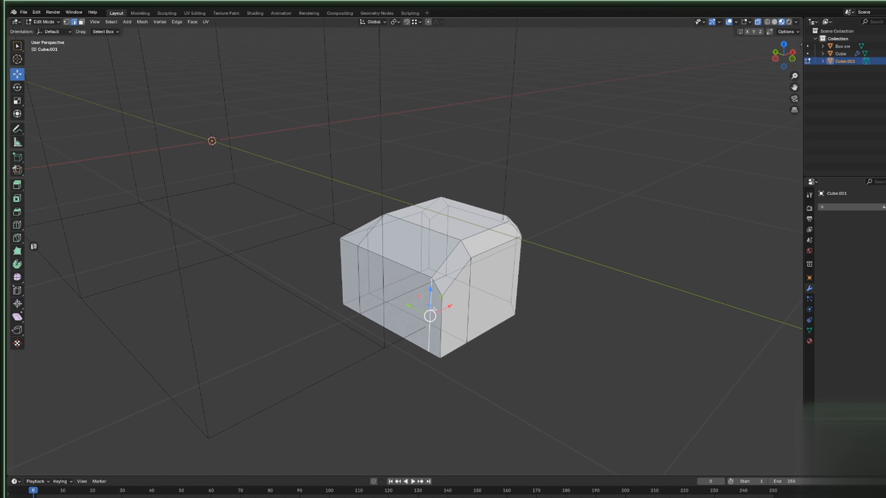
pyautogui.press('s')
pyautogui.press('y')
pyautogui.press('0')
pyautogui.press('Return')
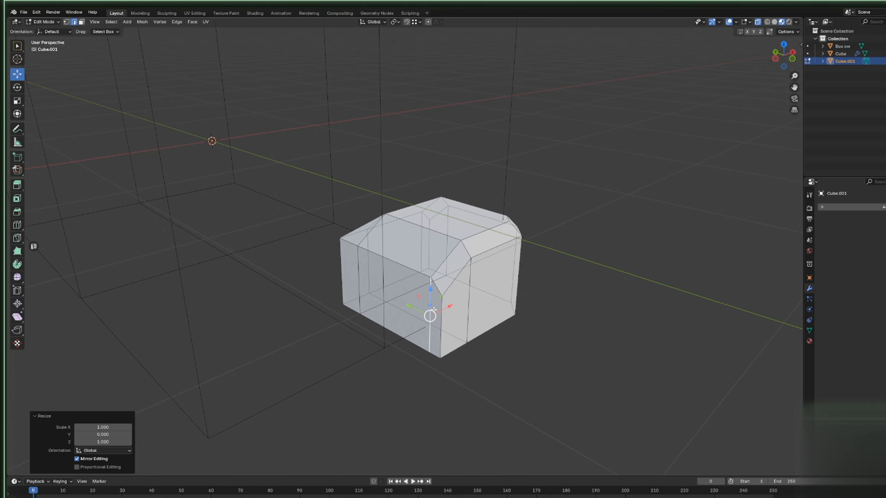
# Move the inner side's vertical edges behind the front corner about 0.064 m along +Y to angle that corner.
pyautogui.moveTo(435, 309); pyautogui.dragTo(418, 270, button='middle')
pyautogui.click(425, 269)
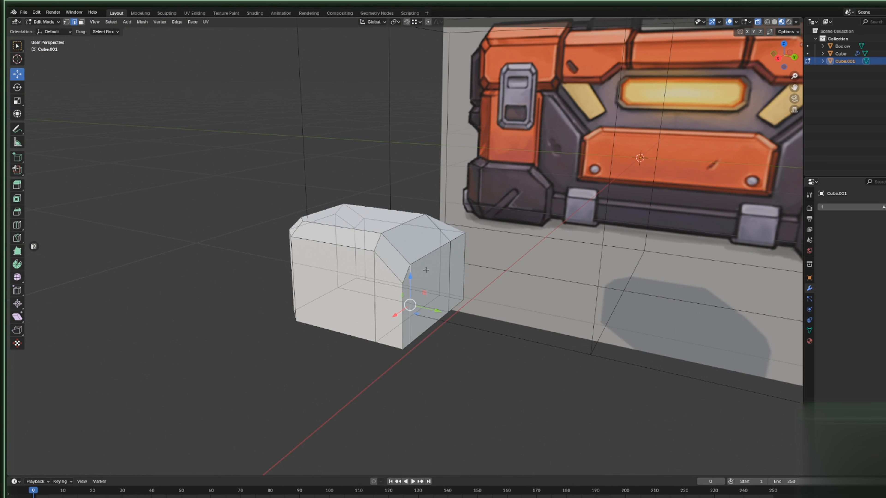
pyautogui.keyDown('shift'); pyautogui.click(449, 265); pyautogui.keyUp('shift')
pyautogui.keyDown('shift'); pyautogui.click(460, 282); pyautogui.keyUp('shift')
pyautogui.moveTo(470, 285); pyautogui.dragTo(478, 287)
pyautogui.click(778, 58)
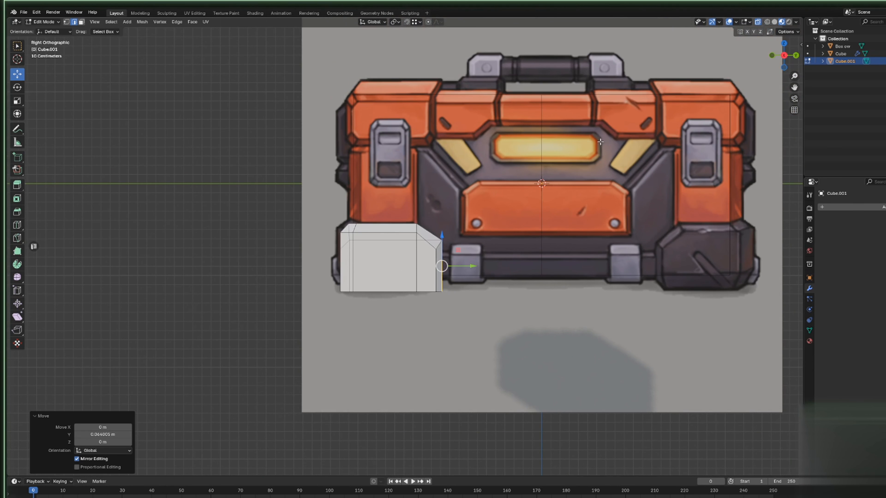
# Move the vertical edges on the block's back face along X to angle its outer corner.
pyautogui.press('Tab')
pyautogui.click(619, 97)
pyautogui.scroll(-4, 589, 97)
pyautogui.moveTo(561, 99); pyautogui.dragTo(493, 214, button='middle')
pyautogui.scroll(3, 419, 241)
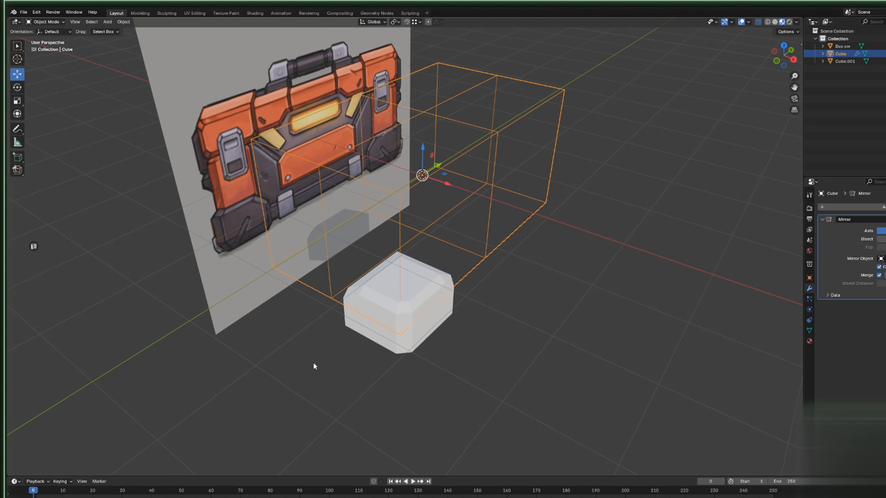
pyautogui.moveTo(313, 362); pyautogui.dragTo(418, 303, button='middle')
pyautogui.click(405, 317)
pyautogui.scroll(4, 408, 322)
pyautogui.press('Tab')
pyautogui.click(418, 303)
pyautogui.click(386, 294)
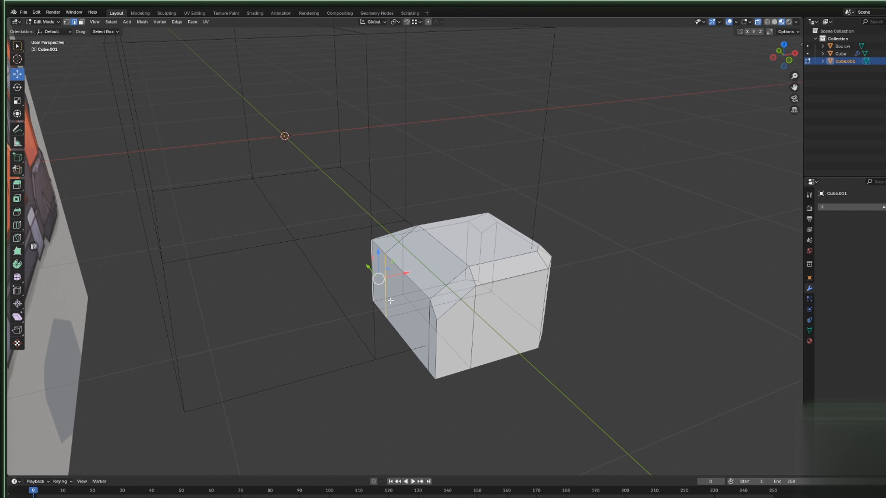
pyautogui.keyDown('shift'); pyautogui.click(373, 276); pyautogui.keyUp('shift')
pyautogui.keyDown('shift'); pyautogui.click(428, 319); pyautogui.keyUp('shift')
pyautogui.moveTo(414, 292); pyautogui.dragTo(401, 293)
pyautogui.moveTo(401, 293); pyautogui.dragTo(423, 278, button='middle')
pyautogui.moveTo(393, 292); pyautogui.dragTo(406, 291)
# Raise the top vertices of the angled corners at the block's back and inner ends about 0.027 m each along Z.
pyautogui.click(67, 22)
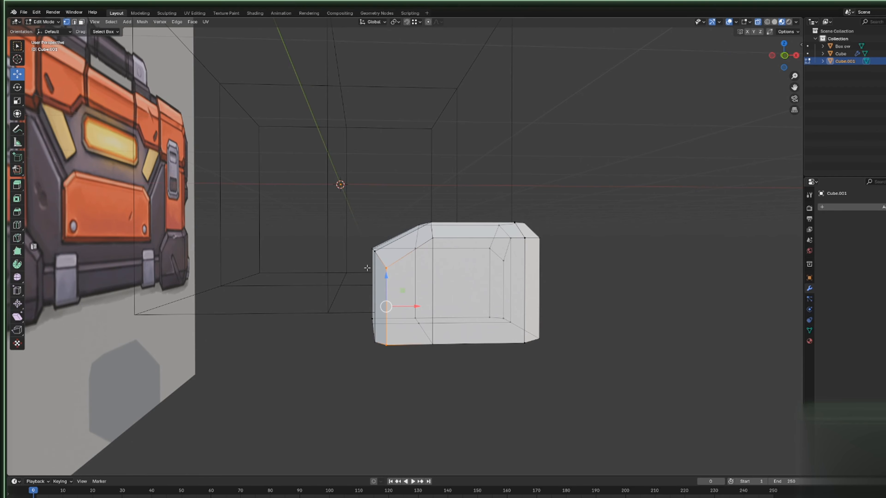
pyautogui.click(386, 263)
pyautogui.moveTo(385, 244); pyautogui.dragTo(383, 237)
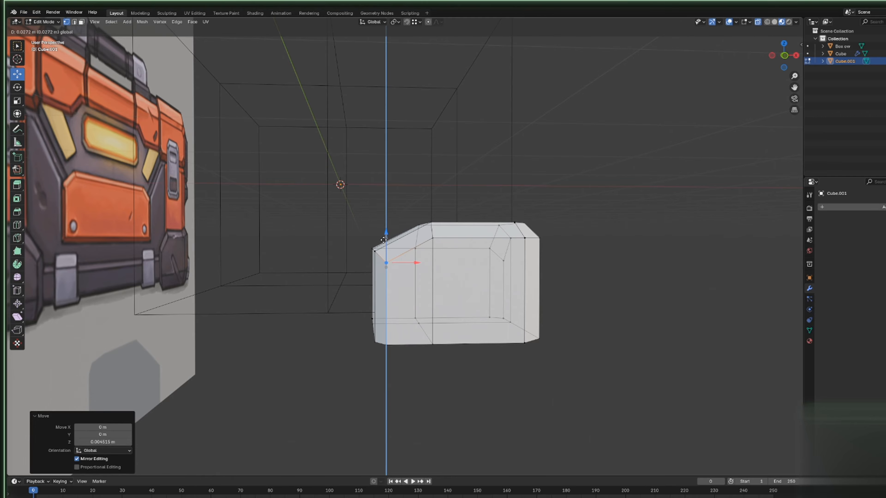
pyautogui.moveTo(674, 213); pyautogui.dragTo(630, 264, button='middle')
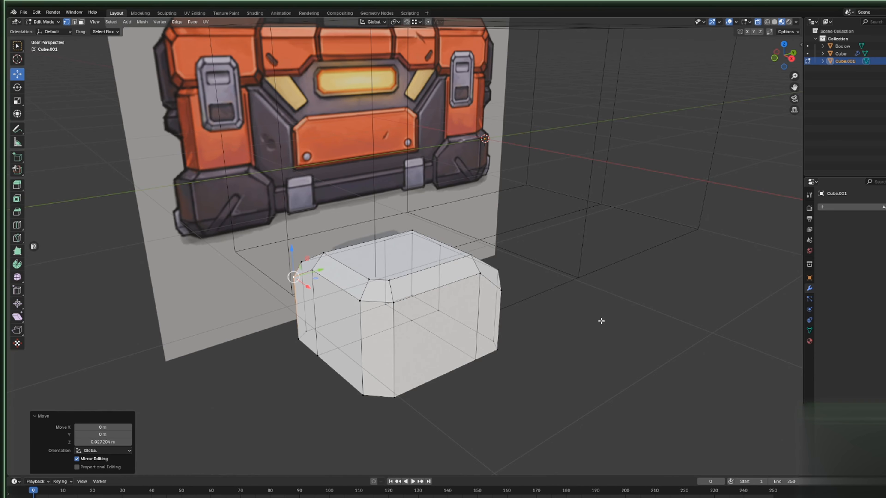
pyautogui.moveTo(600, 322); pyautogui.dragTo(429, 278, button='middle')
pyautogui.click(413, 276)
pyautogui.moveTo(412, 276); pyautogui.dragTo(418, 260)
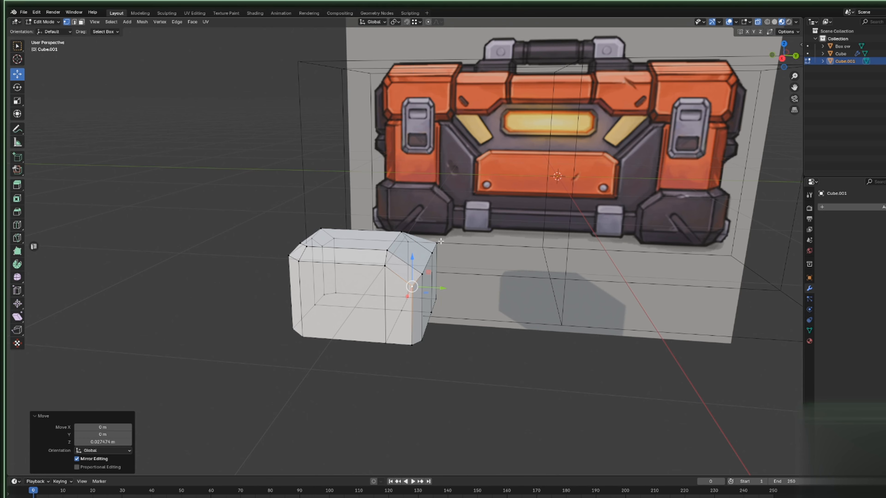
# Copy the case cube and paste a duplicate of it in place.
pyautogui.press('Tab')
pyautogui.moveTo(457, 281); pyautogui.dragTo(449, 317, button='middle')
pyautogui.keyDown('shift'); pyautogui.click(463, 323); pyautogui.keyUp('shift')
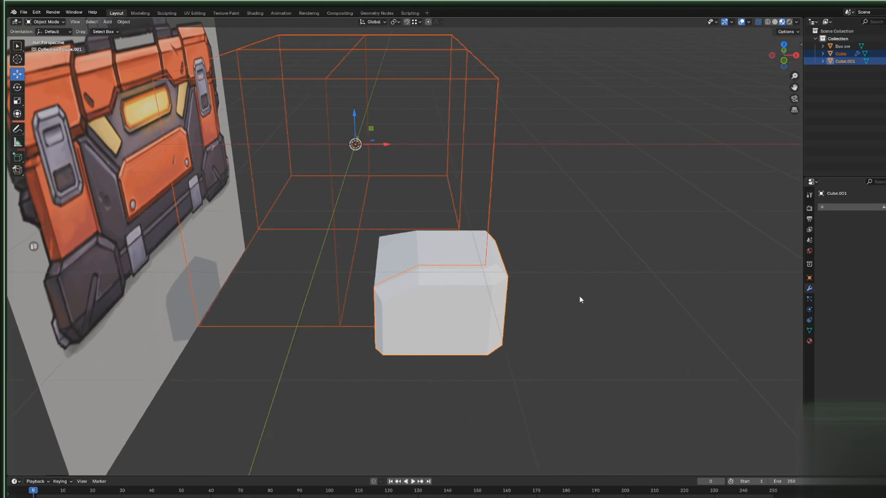
pyautogui.moveTo(606, 300); pyautogui.dragTo(576, 295, button='middle')
pyautogui.click(491, 163)
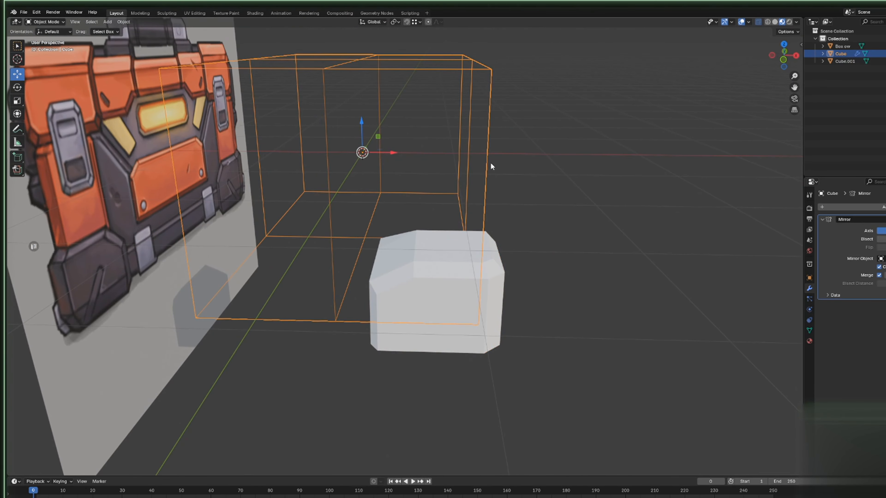
pyautogui.hotkey('ctrl', 'v')
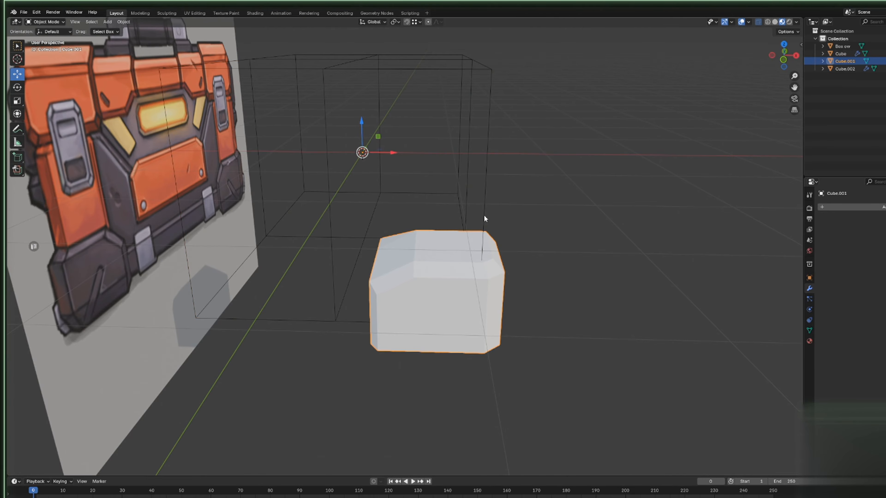
# Hide the original case cube, keeping its duplicate and the guard block visible.
pyautogui.click(484, 217)
pyautogui.keyDown('shift'); pyautogui.click(500, 284); pyautogui.keyUp('shift')
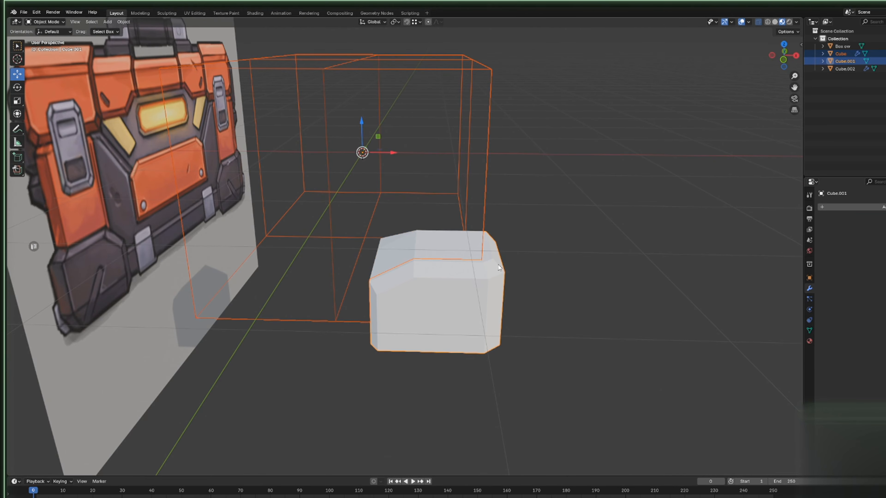
pyautogui.click(41, 13)
pyautogui.moveTo(19, 14)
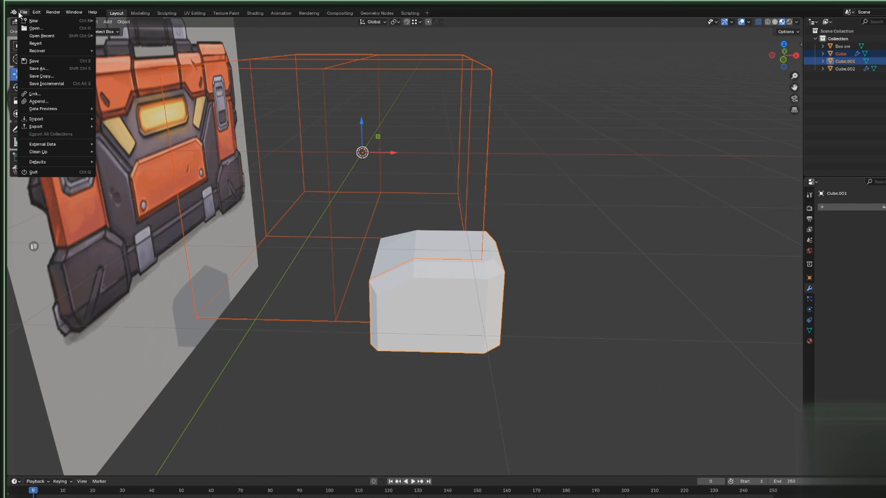
pyautogui.click(484, 203)
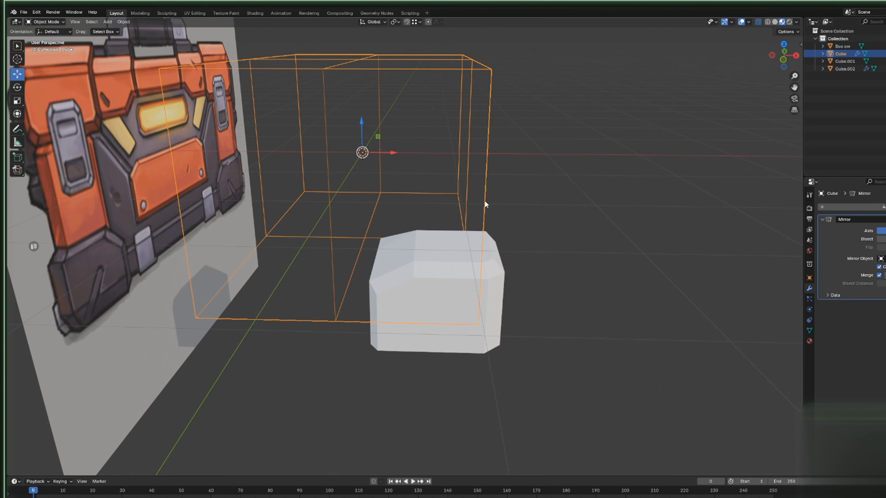
pyautogui.hotkey('alt', 'a')
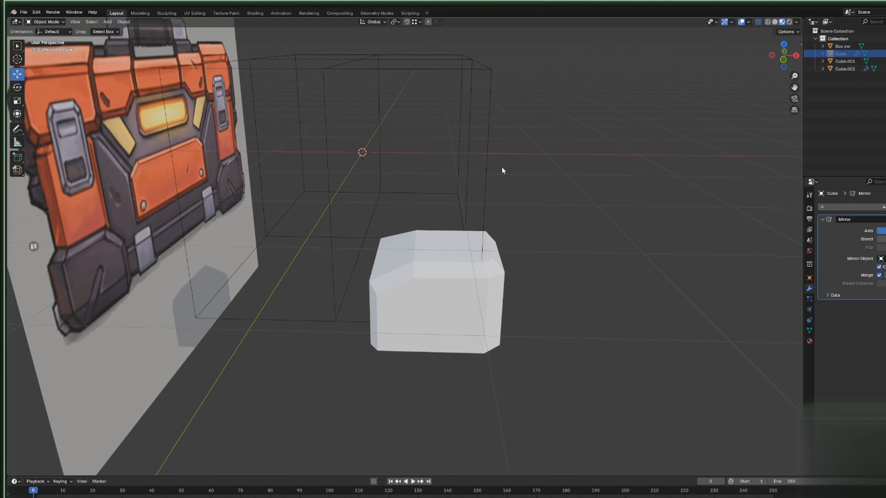
# Try to subtract the guard block from the duplicated case cube with an Auto Boolean Difference.
pyautogui.click(490, 164)
pyautogui.keyDown('shift'); pyautogui.click(496, 296); pyautogui.keyUp('shift')
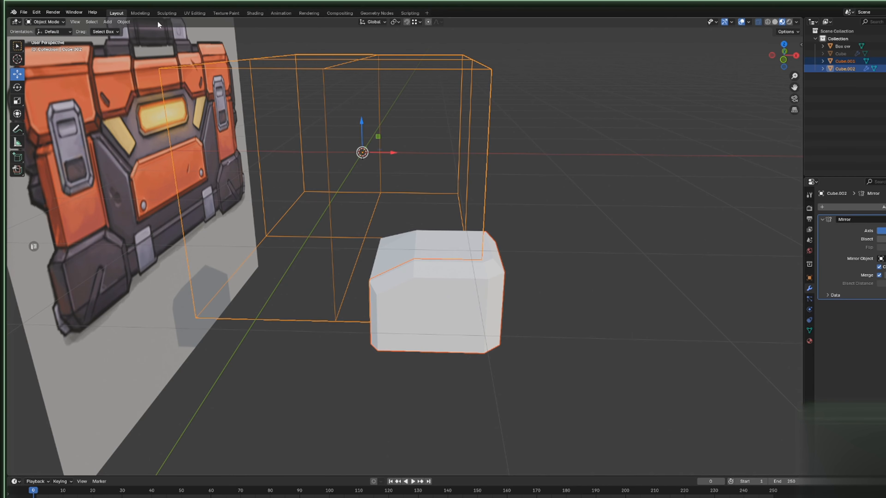
pyautogui.click(124, 22)
pyautogui.moveTo(183, 292)
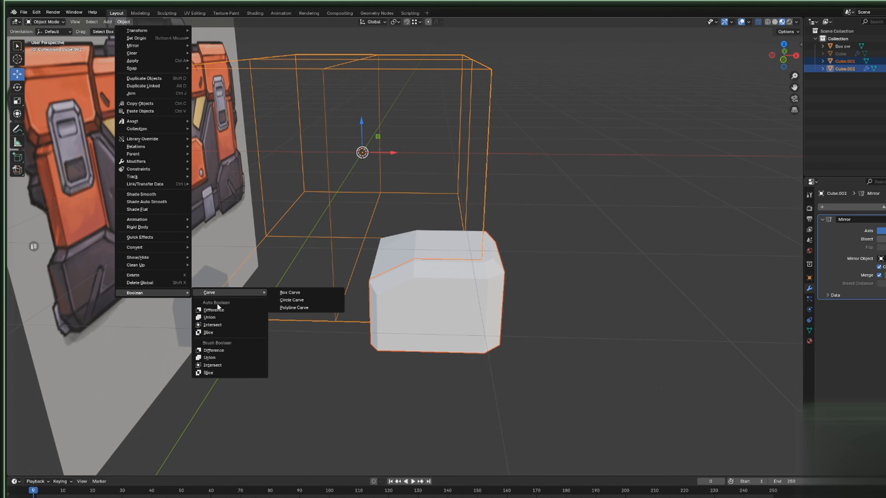
pyautogui.click(216, 309)
pyautogui.hotkey('ctrl', 'z')
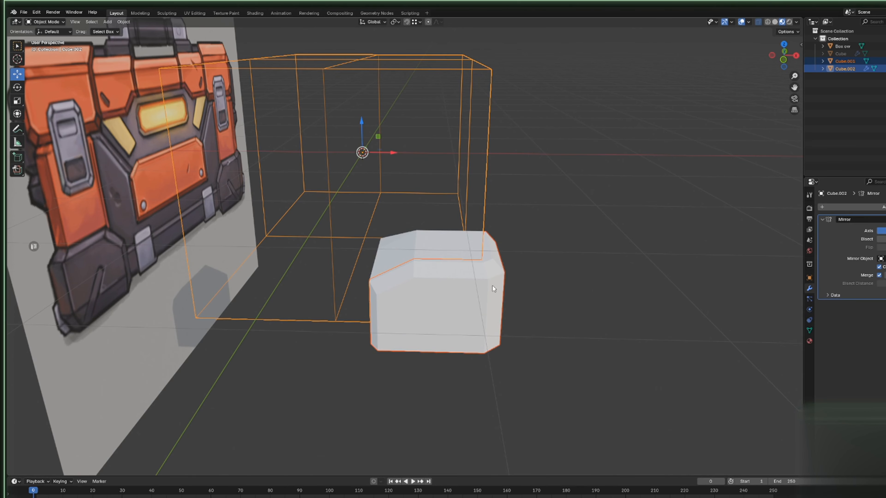
# Subtract the duplicated case cube from the corner guard block with an Auto Boolean Difference.
pyautogui.click(497, 295)
pyautogui.keyDown('shift'); pyautogui.click(483, 225); pyautogui.keyUp('shift')
pyautogui.keyDown('shift'); pyautogui.click(491, 266); pyautogui.keyUp('shift')
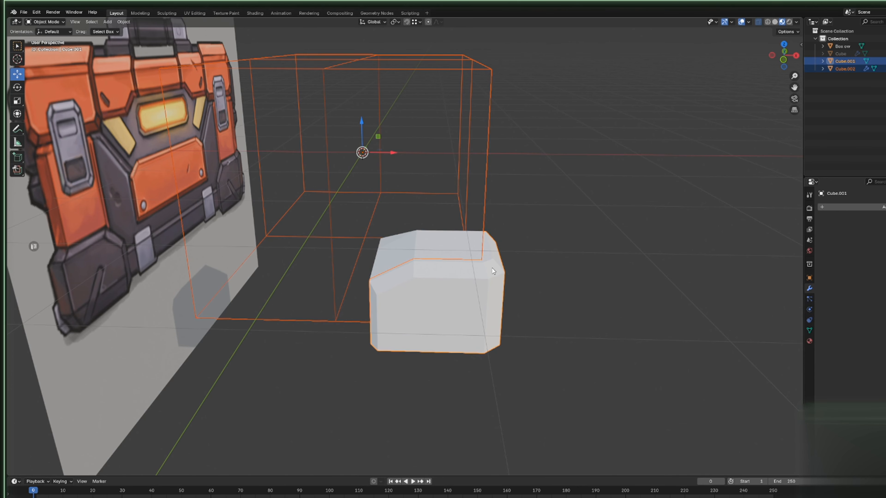
pyautogui.click(124, 22)
pyautogui.moveTo(179, 293)
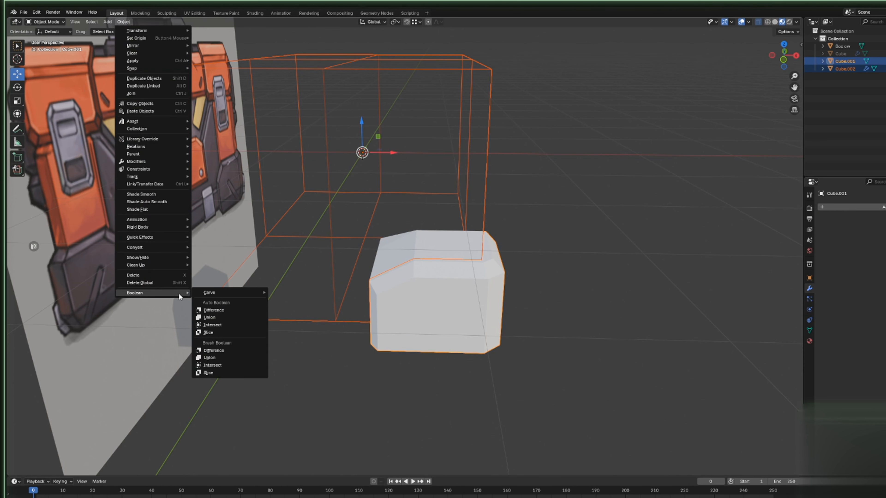
pyautogui.click(213, 309)
# Delete the inner wall and floor faces that the Boolean cut left inside the corner guard.
pyautogui.moveTo(214, 310); pyautogui.dragTo(464, 353, button='middle')
pyautogui.press('Tab')
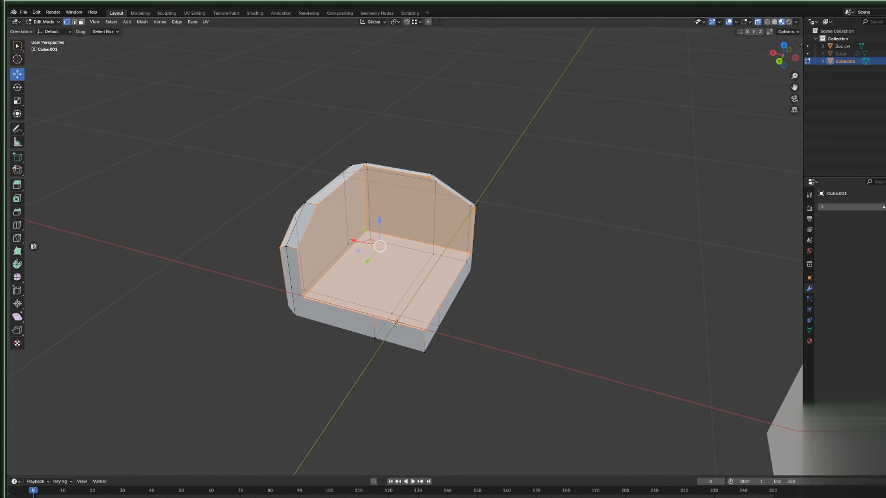
pyautogui.press('x')
pyautogui.click(367, 207)
pyautogui.press('Tab')
pyautogui.scroll(-2, 269, 142)
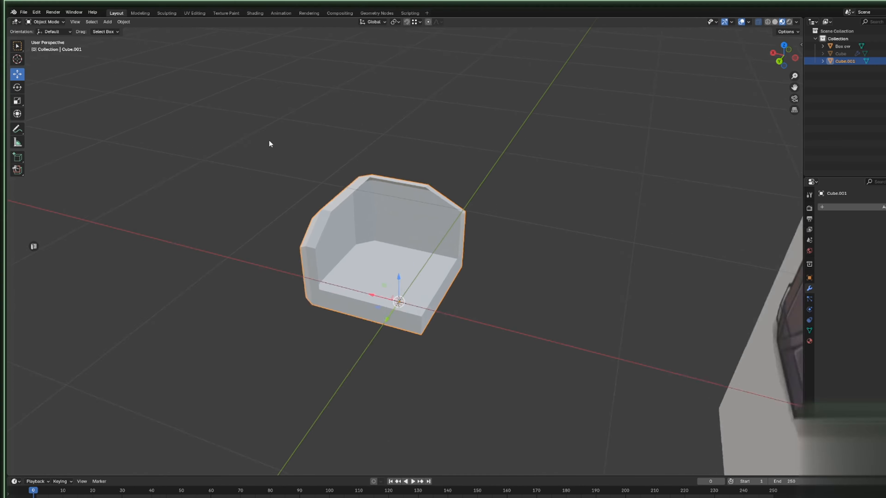
# Unhide the original case cube and clear the selection.
pyautogui.hotkey('alt', 'h')
pyautogui.moveTo(263, 160); pyautogui.dragTo(430, 364, button='middle')
pyautogui.click(442, 372)
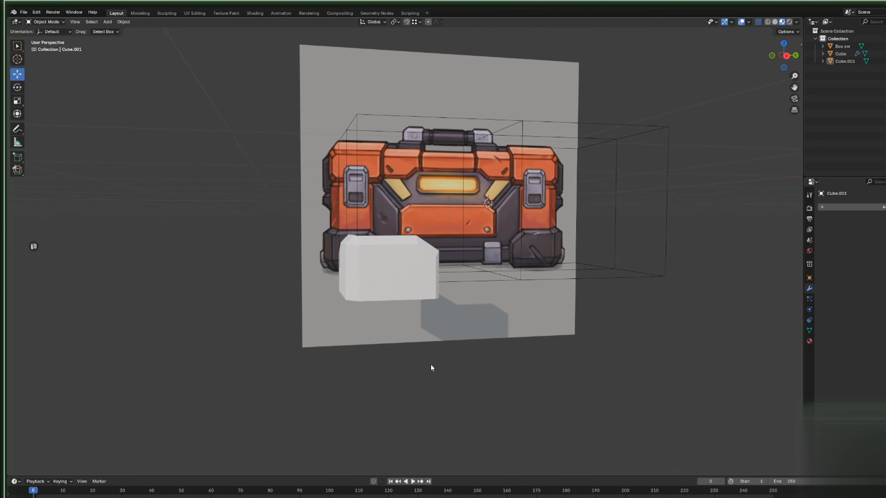
# Raise the corner guard's bottom vertices along Z to the upper edge of the lower bevel in the reference.
pyautogui.click(385, 295)
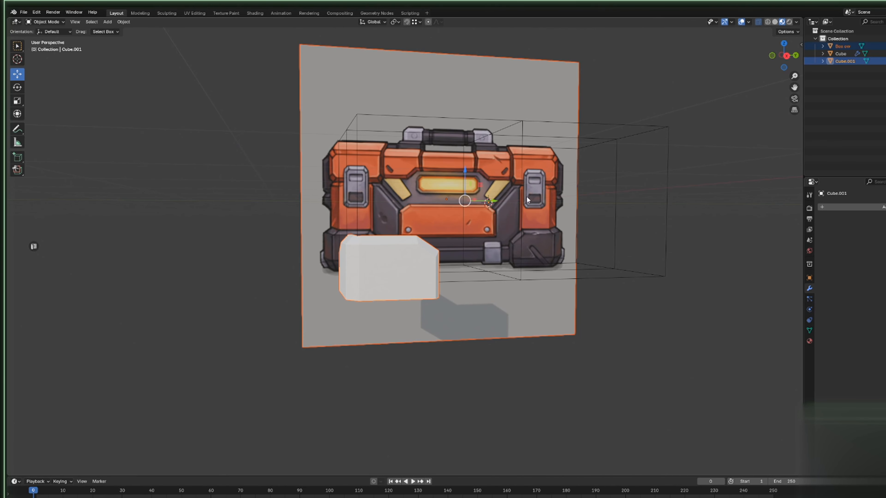
pyautogui.click(787, 56)
pyautogui.scroll(4, 437, 224)
pyautogui.press('Tab')
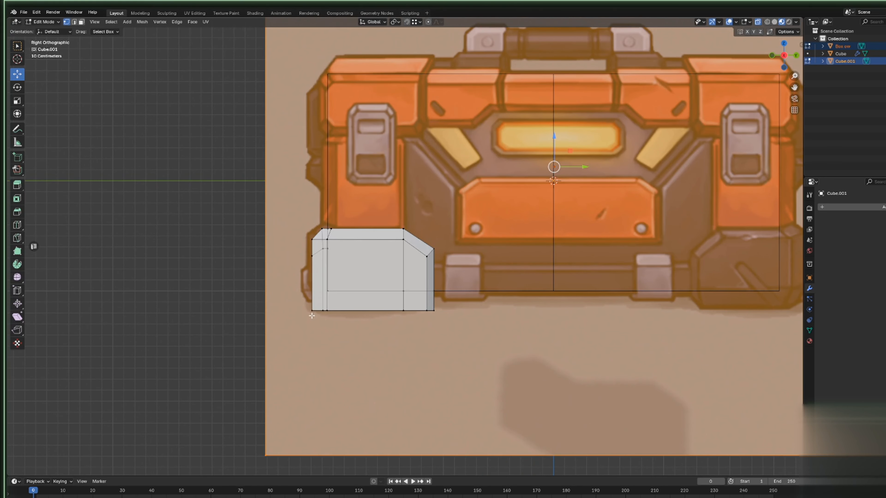
pyautogui.click(319, 301)
pyautogui.moveTo(299, 296); pyautogui.dragTo(455, 316)
pyautogui.moveTo(377, 285); pyautogui.dragTo(386, 266)
# Extrude the guard's bottom faces down about 0.143 m and scale them to 0.791 to form a tapered base.
pyautogui.click(81, 21)
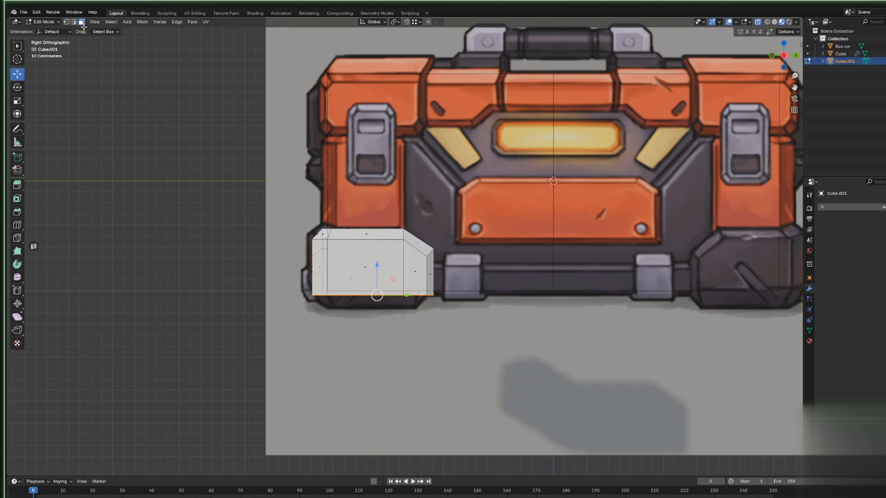
pyautogui.press('e')
pyautogui.click(614, 237)
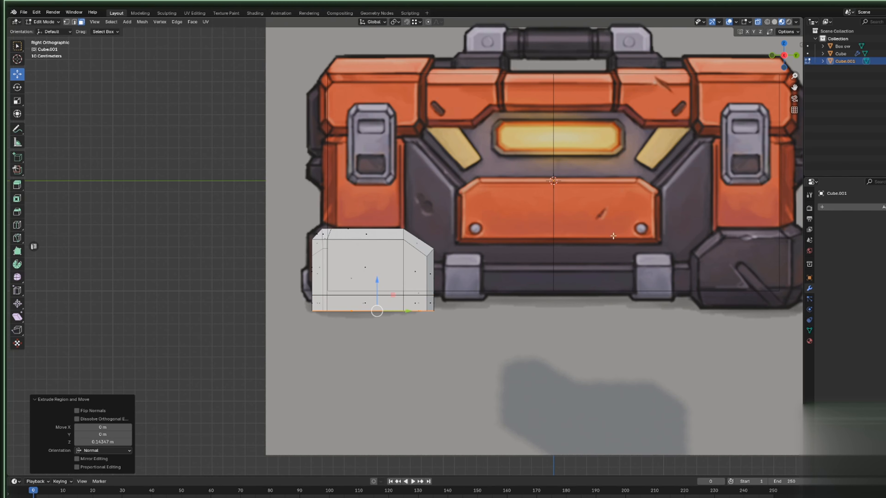
pyautogui.press('s')
pyautogui.click(597, 255)
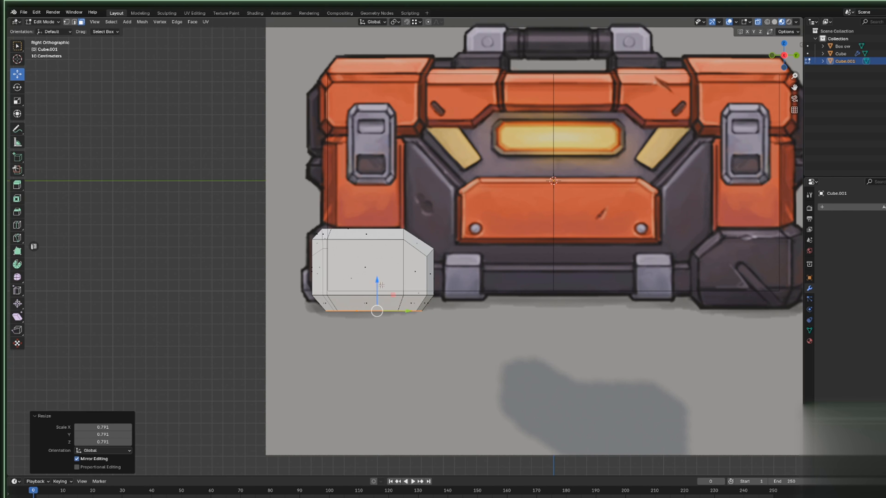
# Add a Mirror modifier to the corner guard and mirror it across both X and Y.
pyautogui.press('Tab')
pyautogui.scroll(-4, 412, 244)
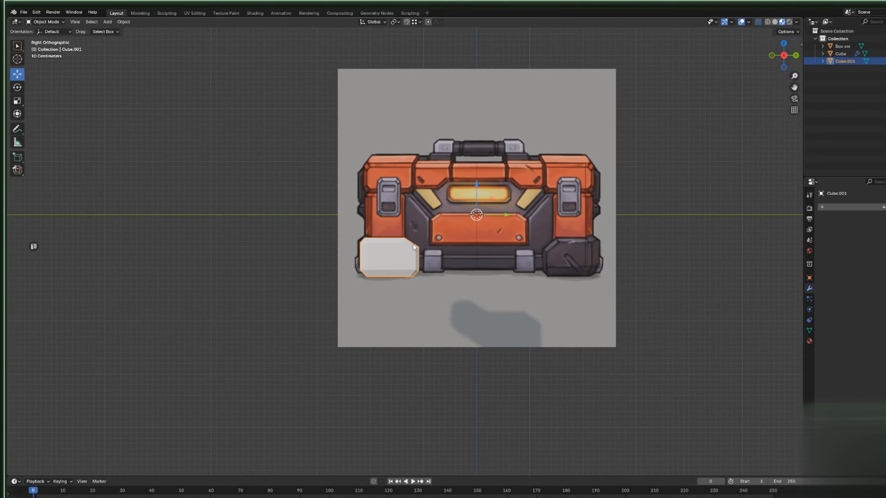
pyautogui.moveTo(413, 243); pyautogui.dragTo(416, 286, button='middle')
pyautogui.click(395, 278)
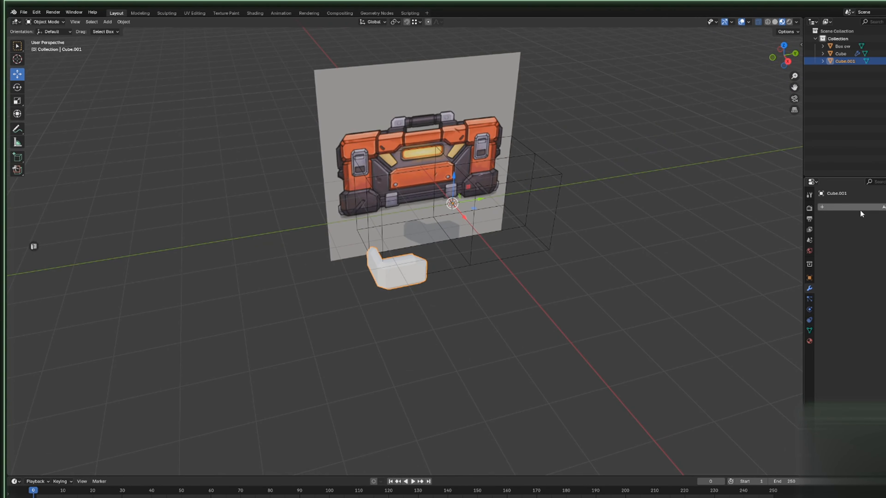
pyautogui.click(868, 208)
pyautogui.click(885, 262)
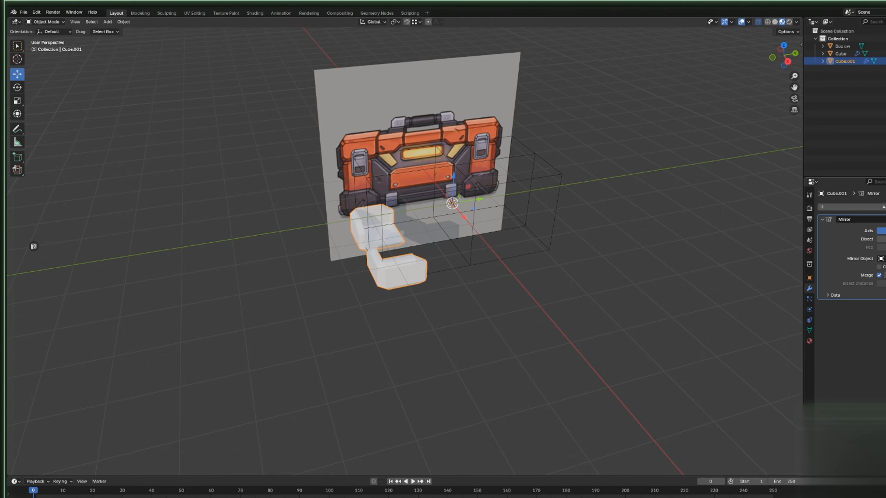
pyautogui.click(885, 231)
pyautogui.click(675, 292)
# Change the case cube's viewport display so that it shows solid surfaces.
pyautogui.moveTo(676, 292); pyautogui.dragTo(566, 243, button='middle')
pyautogui.click(559, 229)
pyautogui.click(558, 230)
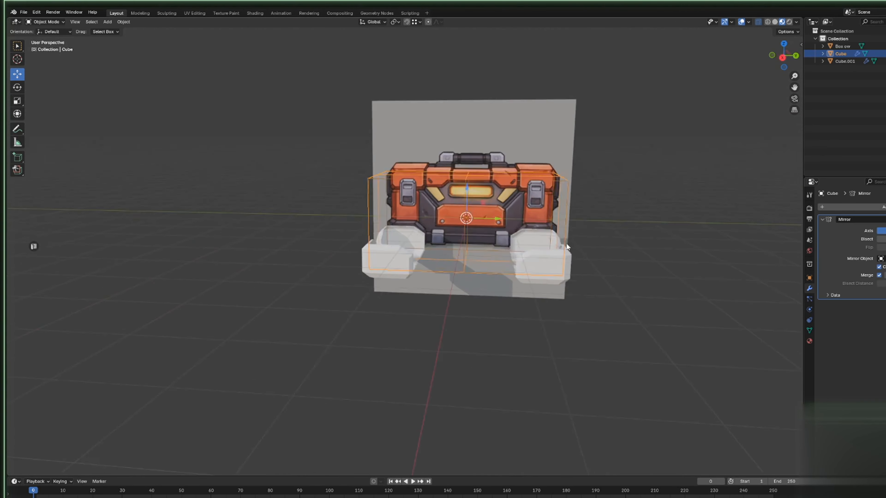
pyautogui.click(809, 278)
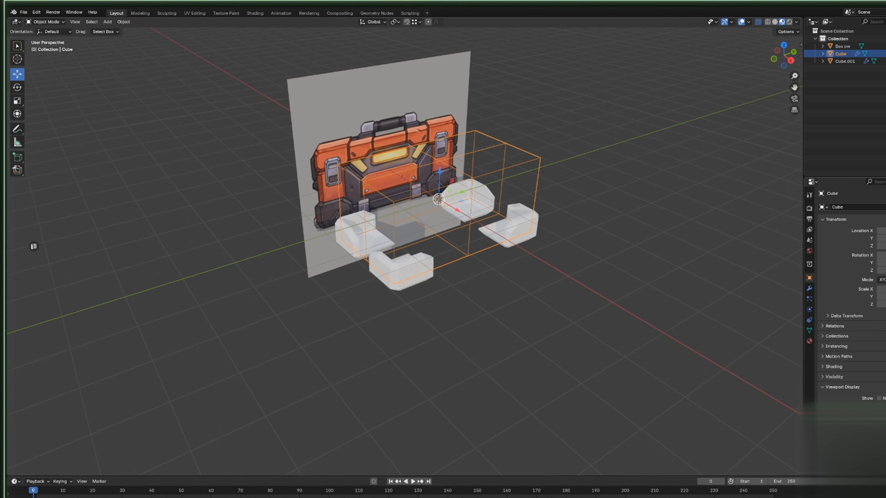
pyautogui.hotkey('ctrl', 'z')
pyautogui.click(595, 333)
# Switch the viewport to Solid shading and turn off X-ray.
pyautogui.moveTo(594, 334)
pyautogui.mouseDown(button='middle')
pyautogui.moveTo(519, 280)
pyautogui.moveTo(539, 303)
pyautogui.moveTo(572, 291)
pyautogui.mouseUp(button='middle')
pyautogui.click(774, 22)
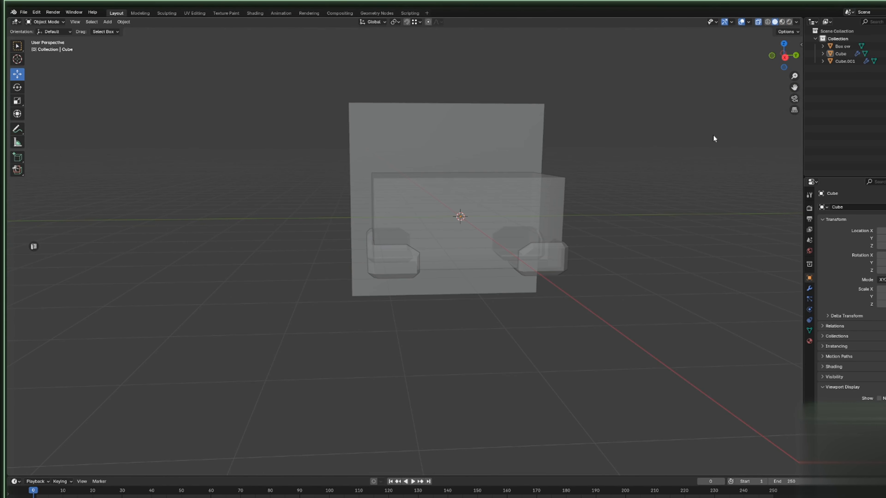
pyautogui.click(758, 22)
pyautogui.moveTo(706, 145); pyautogui.dragTo(474, 263, button='middle')
# Select the case cube and check its mesh in Edit Mode against the corner guards.
pyautogui.click(431, 284)
pyautogui.moveTo(430, 284); pyautogui.dragTo(345, 312, button='middle')
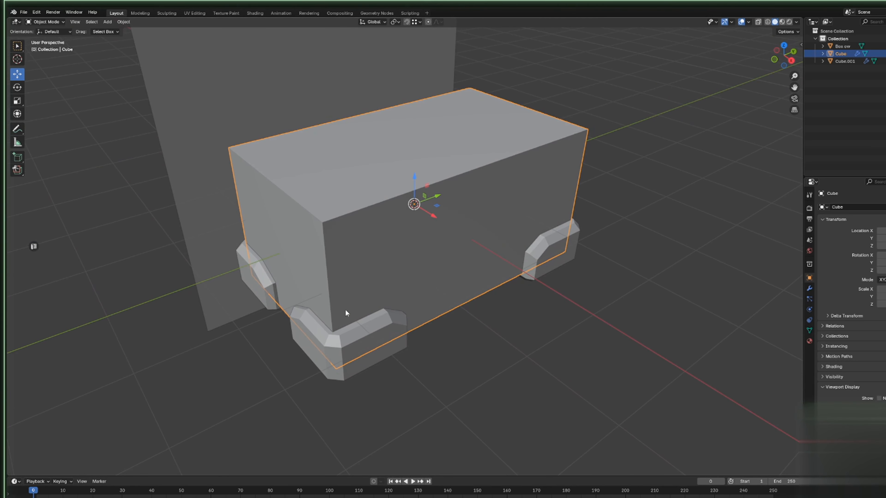
pyautogui.press('Tab')
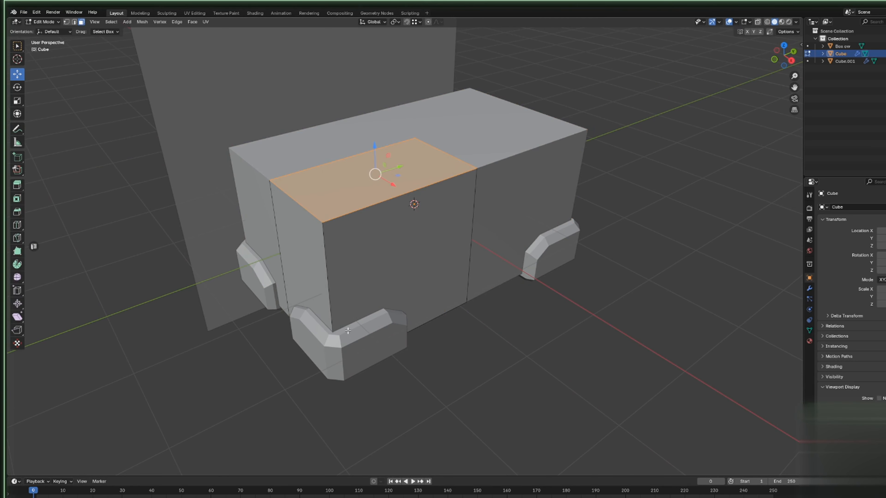
pyautogui.press('Tab')
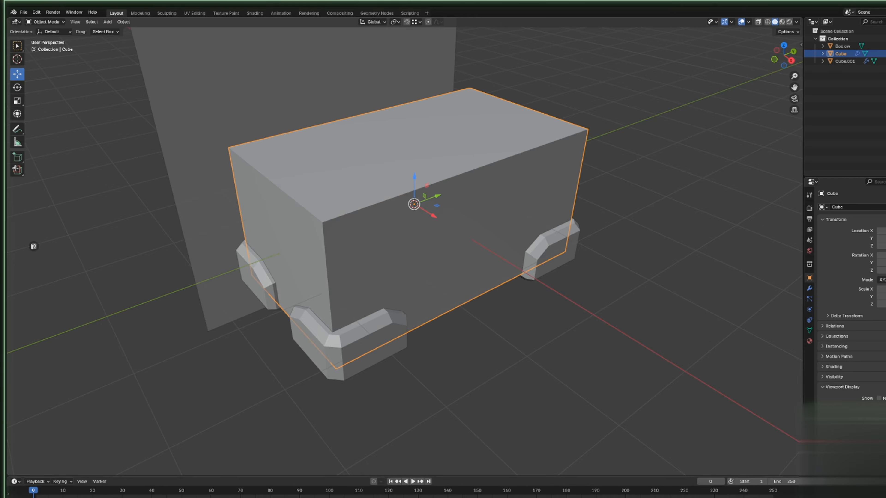
# Display the case cube as wireframe and switch the viewport to Material Preview shading so the reference image's texture shows.
pyautogui.click(882, 457)
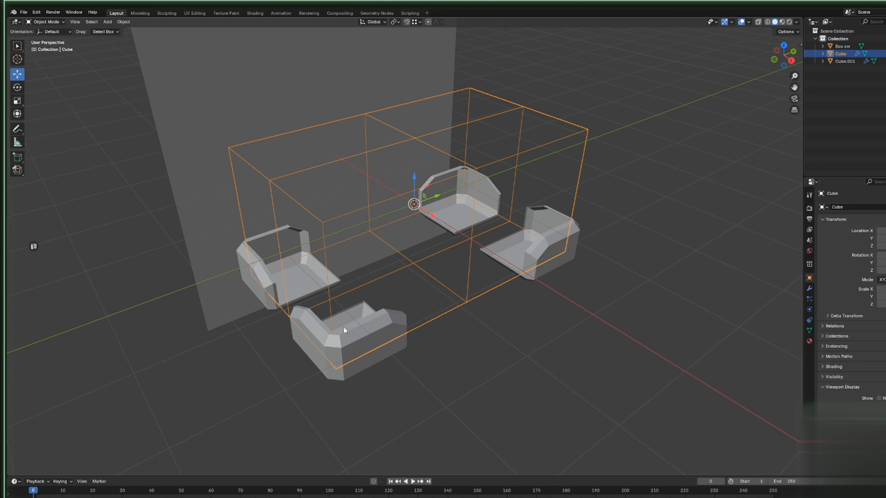
pyautogui.click(781, 22)
pyautogui.moveTo(613, 303); pyautogui.dragTo(594, 272, button='middle')
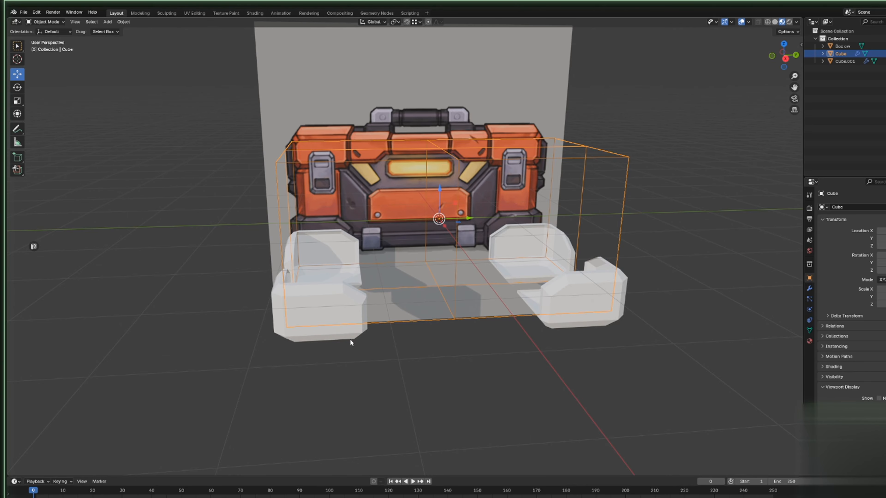
# Examine the corner guards and case cube against the reference image from several angles, including the right orthographic view.
pyautogui.moveTo(341, 319); pyautogui.dragTo(331, 263, button='middle')
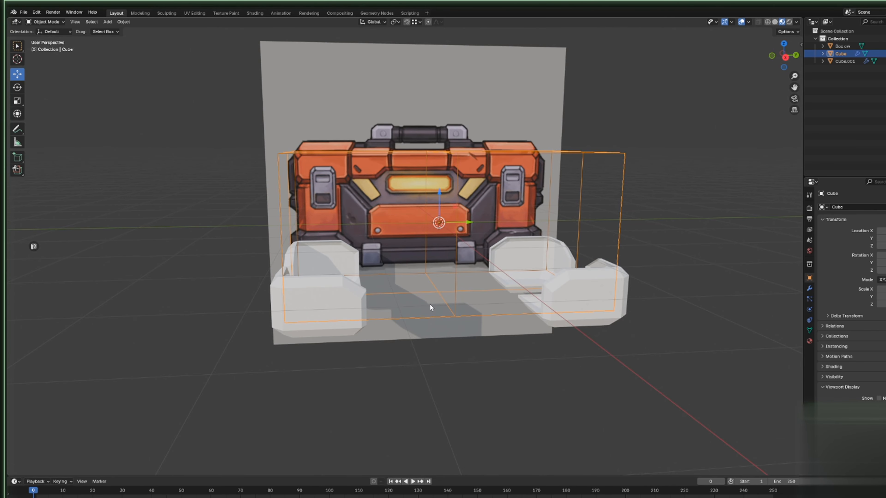
pyautogui.moveTo(451, 285); pyautogui.dragTo(371, 283, button='middle')
pyautogui.click(362, 295)
pyautogui.scroll(3, 361, 294)
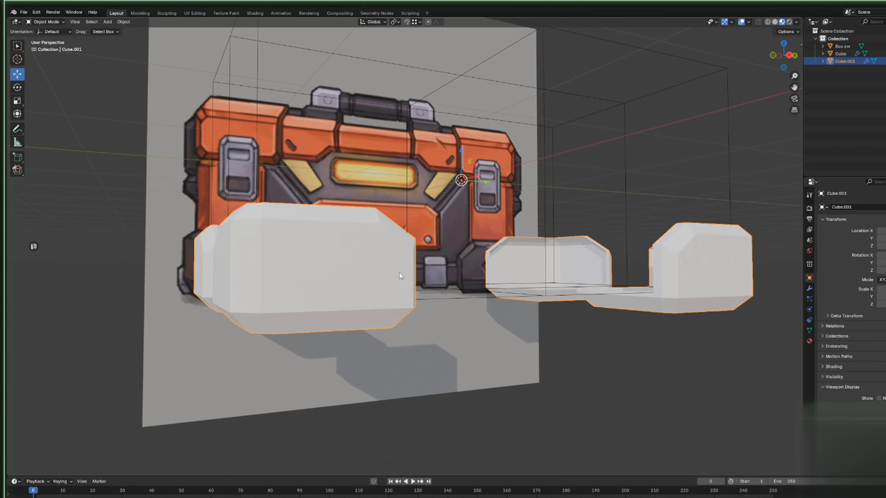
pyautogui.moveTo(399, 272); pyautogui.dragTo(618, 280, button='middle')
pyautogui.scroll(-3, 402, 286)
pyautogui.scroll(3, 390, 288)
pyautogui.scroll(-2, 416, 234)
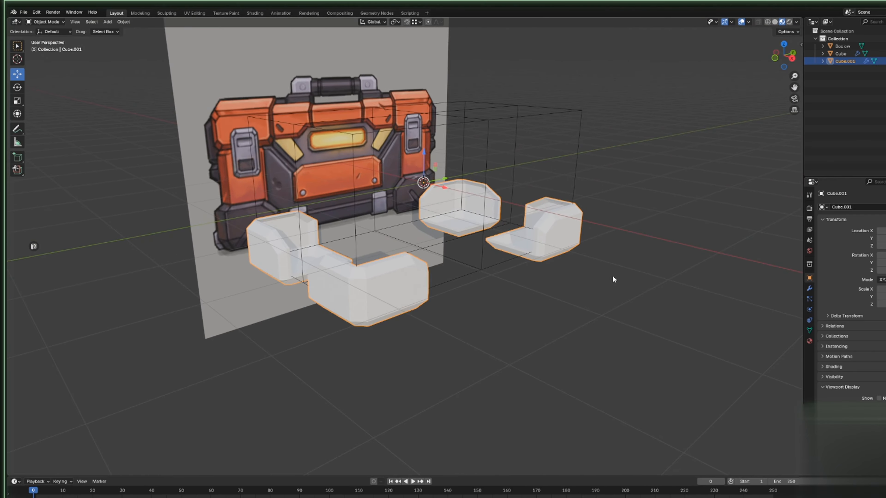
pyautogui.click(792, 57)
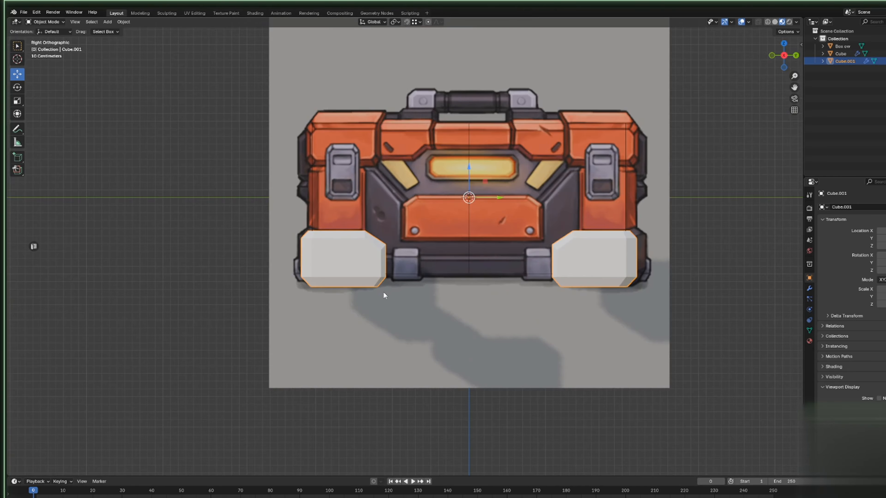
pyautogui.click(421, 273)
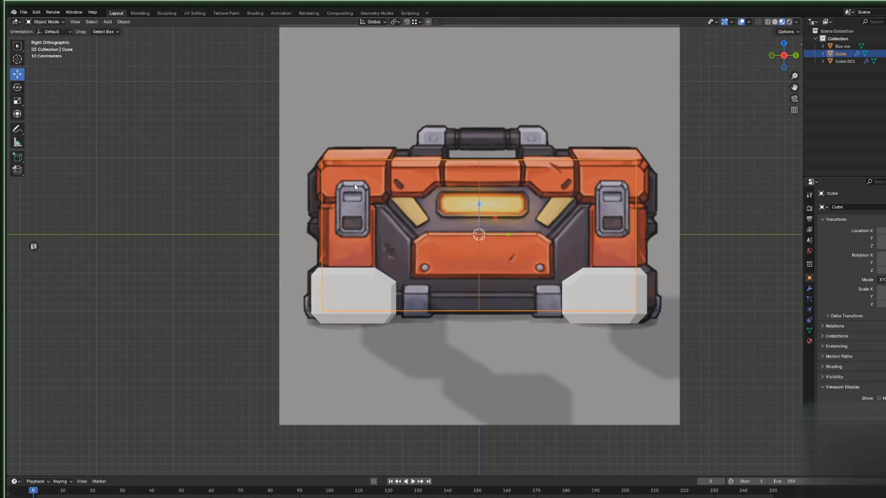
# Add a new cube mesh and scale it uniformly to about 0.579.
pyautogui.click(107, 22)
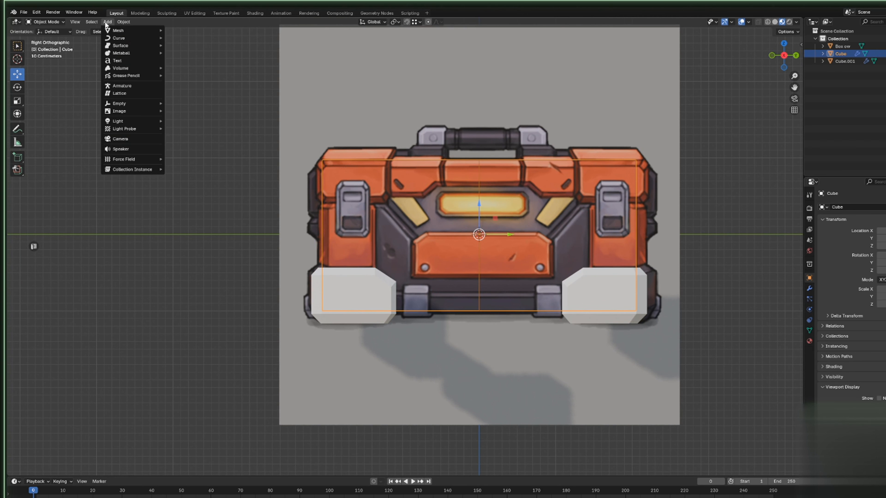
pyautogui.moveTo(118, 31)
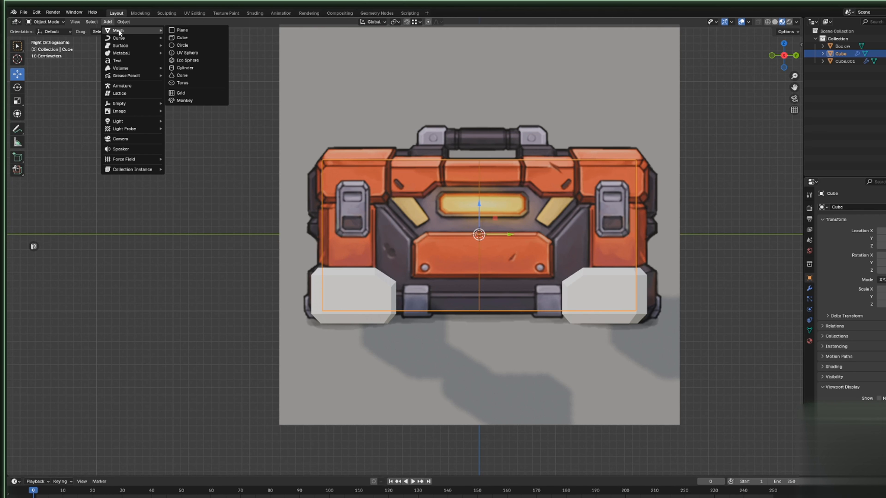
pyautogui.click(191, 38)
pyautogui.press('s')
pyautogui.click(620, 229)
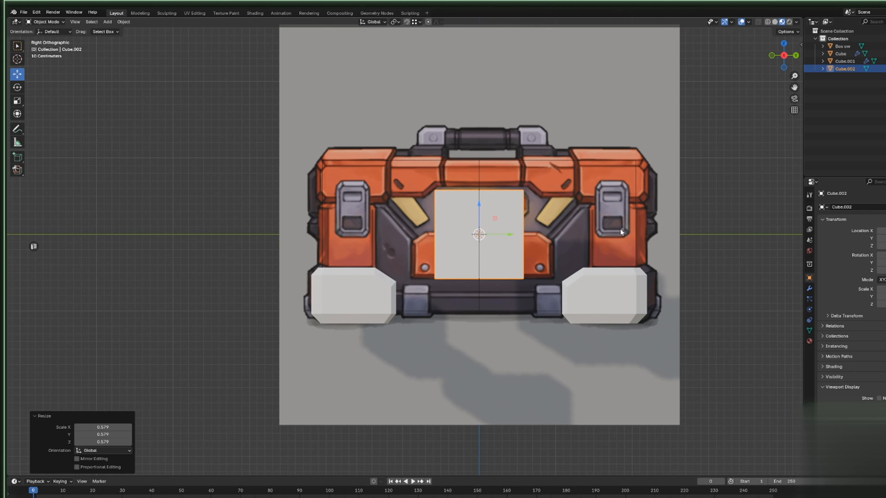
# Move the new cube about -1.8 m along Y and outward along X, above the front corner guard.
pyautogui.moveTo(508, 235); pyautogui.dragTo(368, 235)
pyautogui.moveTo(199, 241); pyautogui.dragTo(292, 283, button='middle')
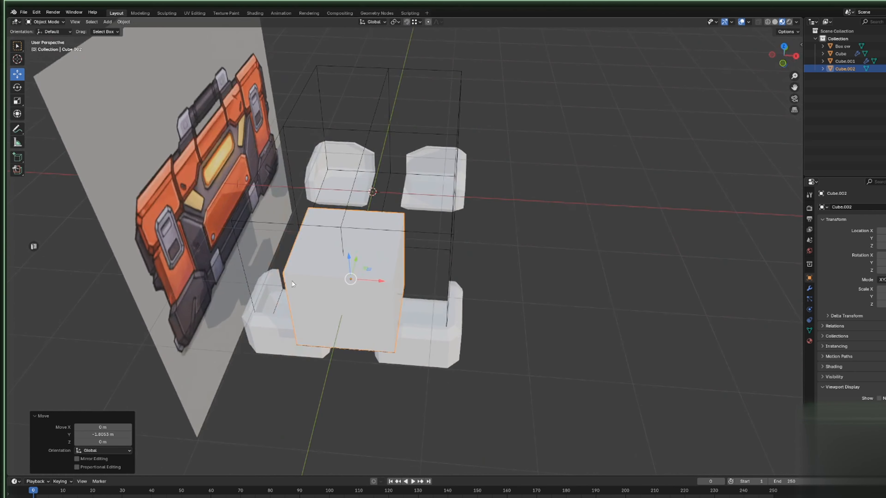
pyautogui.moveTo(379, 285); pyautogui.dragTo(508, 285)
# In Edit Mode, narrow the cube to a post by scaling its mesh about 0.589 along Y and 0.492 along X.
pyautogui.moveTo(509, 284); pyautogui.dragTo(92, 120, button='middle')
pyautogui.press('Tab')
pyautogui.click(17, 101)
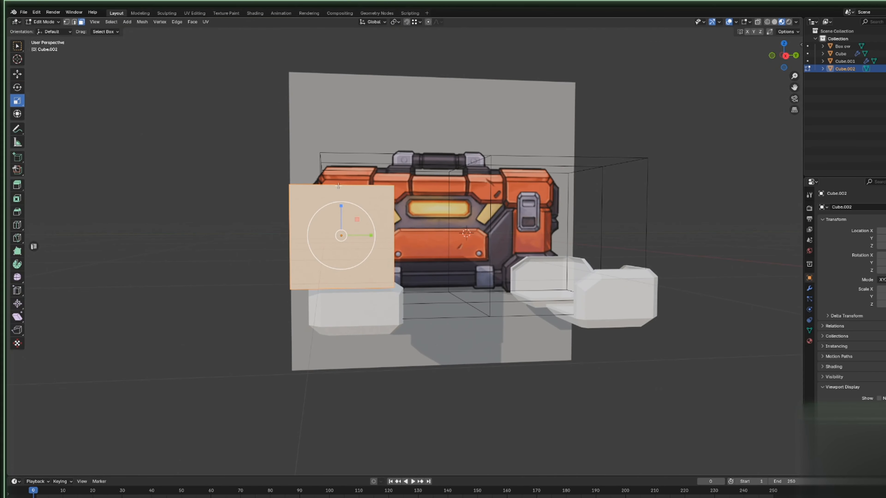
pyautogui.moveTo(366, 238); pyautogui.dragTo(355, 239)
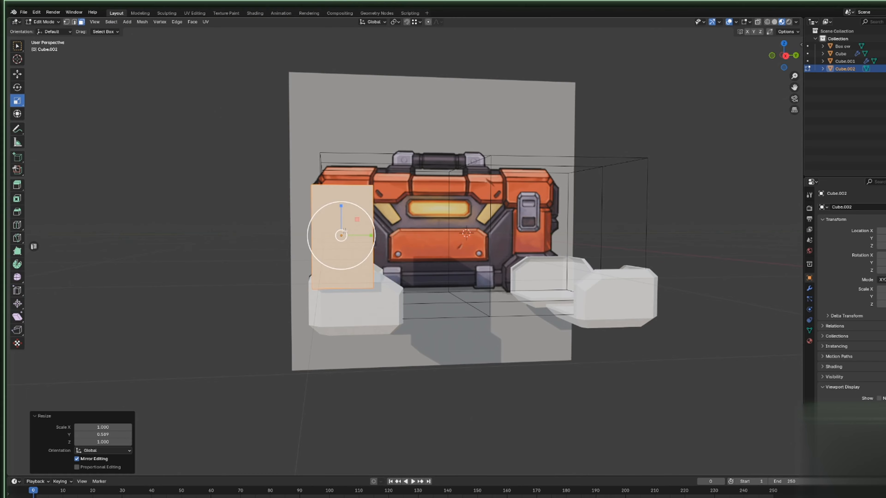
pyautogui.moveTo(355, 238); pyautogui.dragTo(380, 259, button='middle')
pyautogui.press('s')
pyautogui.press('x')
pyautogui.click(427, 261)
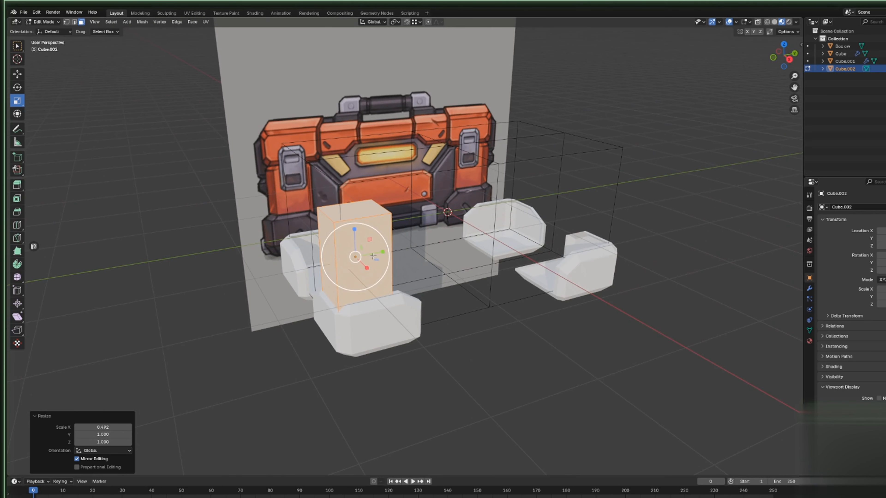
pyautogui.press('s')
pyautogui.hotkey('shift', 'z')
pyautogui.moveTo(378, 258); pyautogui.dragTo(375, 258)
pyautogui.hotkey('ctrl', 'z')
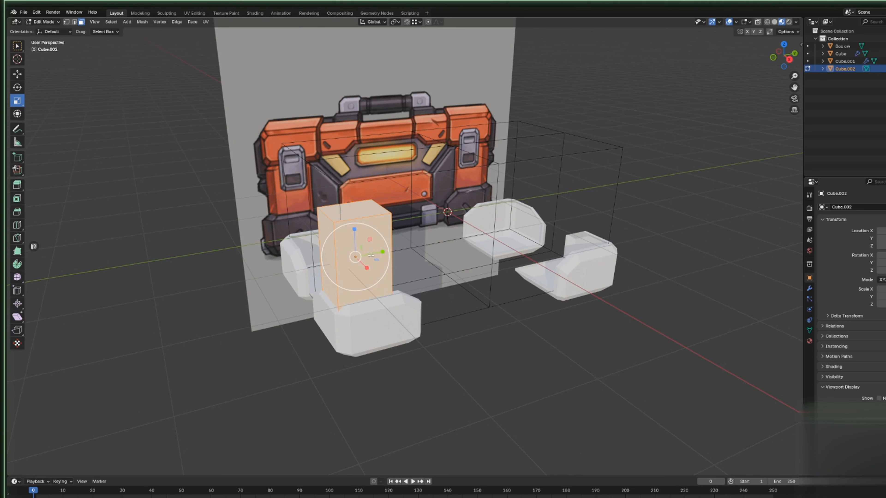
# Move the post's mesh outward about 0.067 m along X.
pyautogui.click(17, 74)
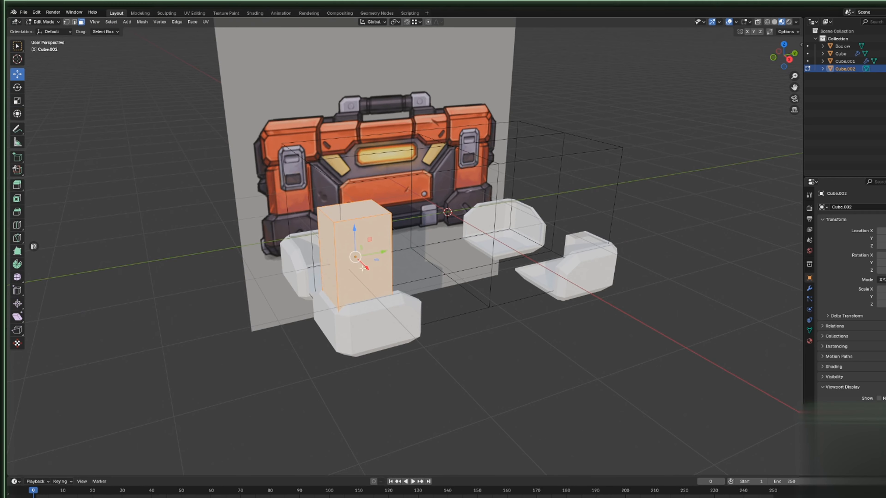
pyautogui.moveTo(363, 268); pyautogui.dragTo(365, 268)
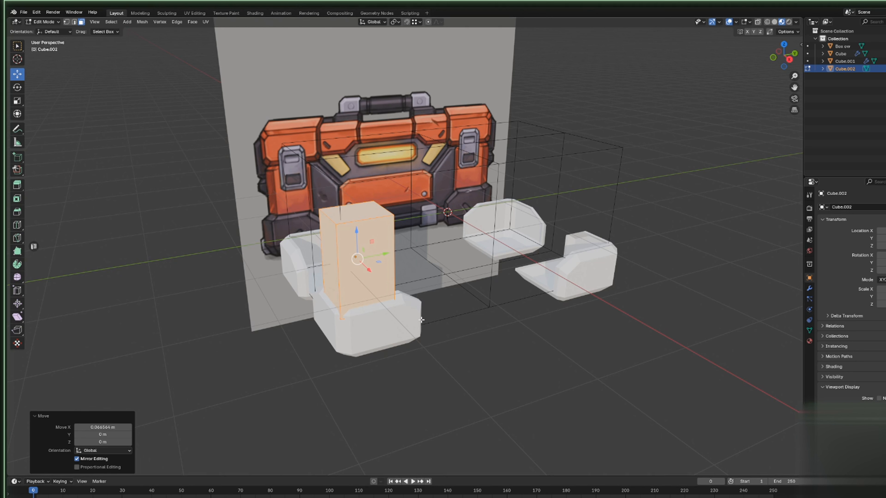
pyautogui.click(359, 284)
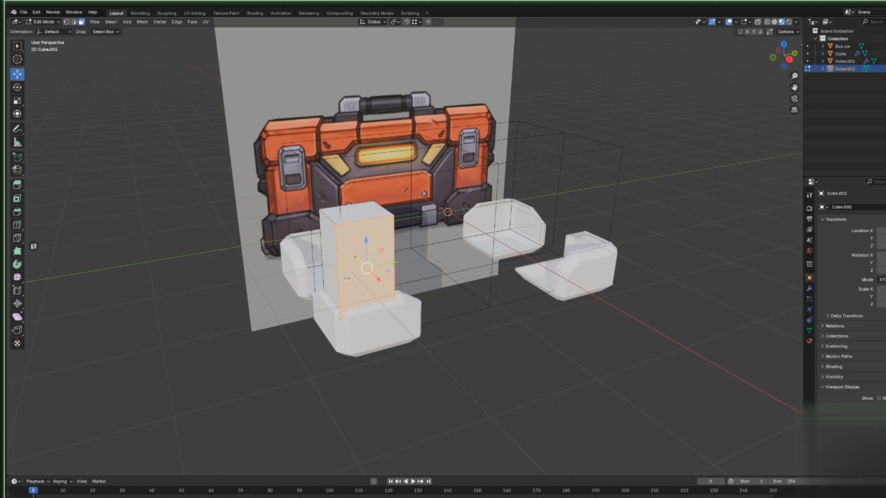
pyautogui.press('2')
pyautogui.click(338, 258)
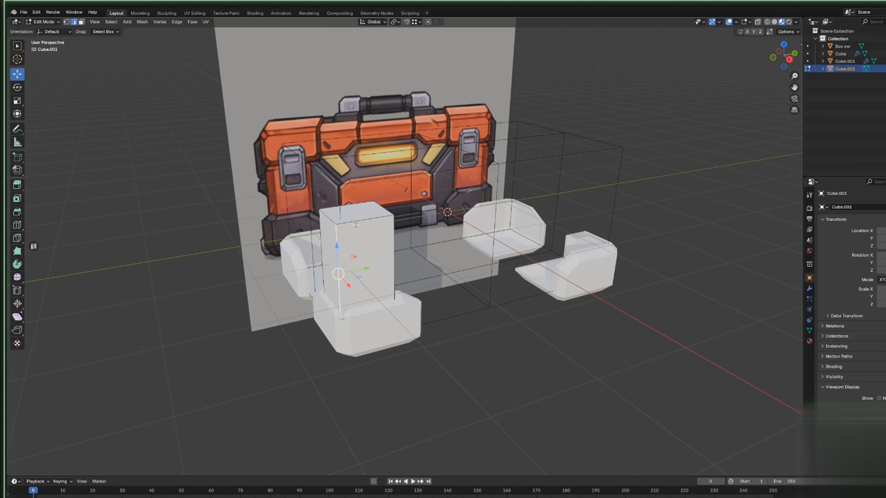
pyautogui.scroll(1, 359, 223)
pyautogui.scroll(2, 329, 224)
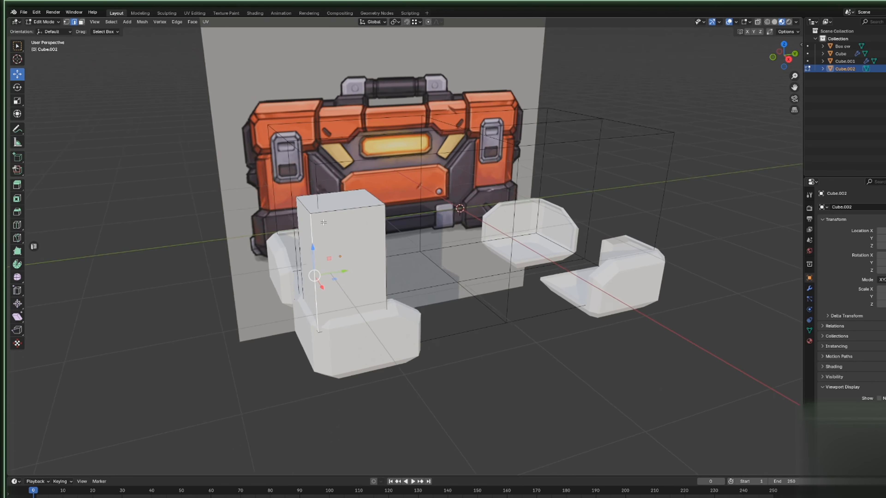
pyautogui.scroll(1, 329, 224)
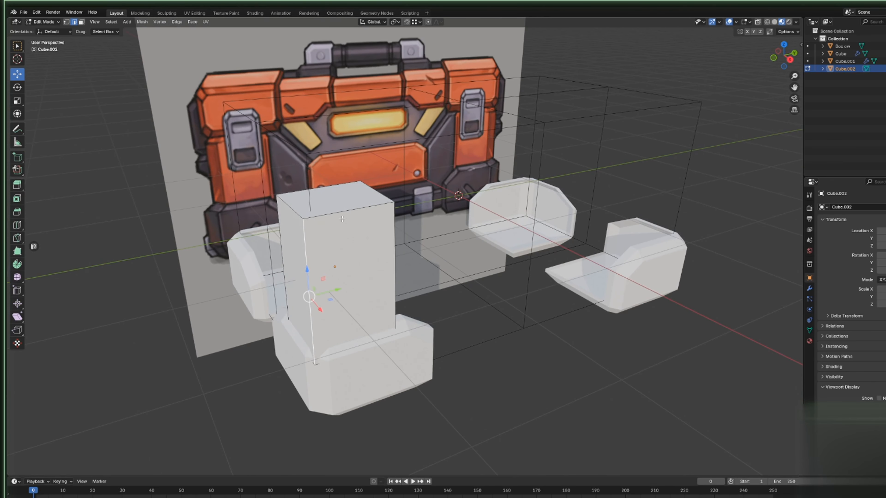
pyautogui.hotkey('ctrl', 'e')
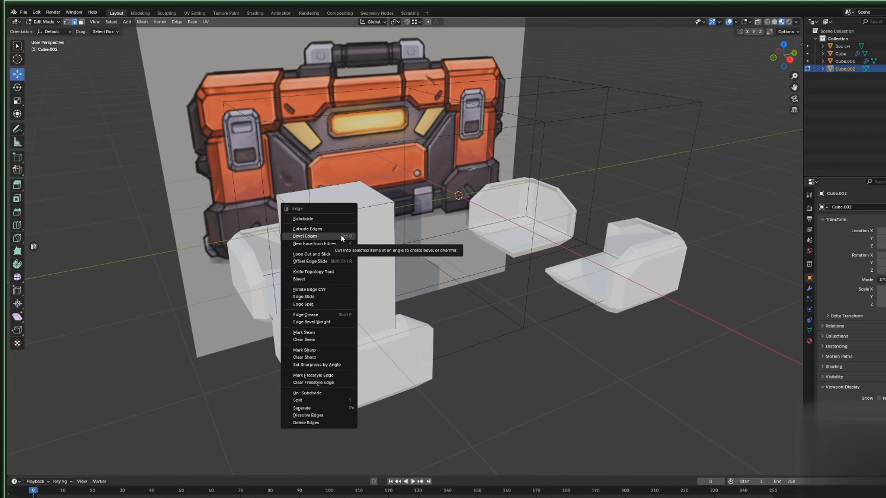
pyautogui.moveTo(216, 167); pyautogui.dragTo(208, 139, button='middle')
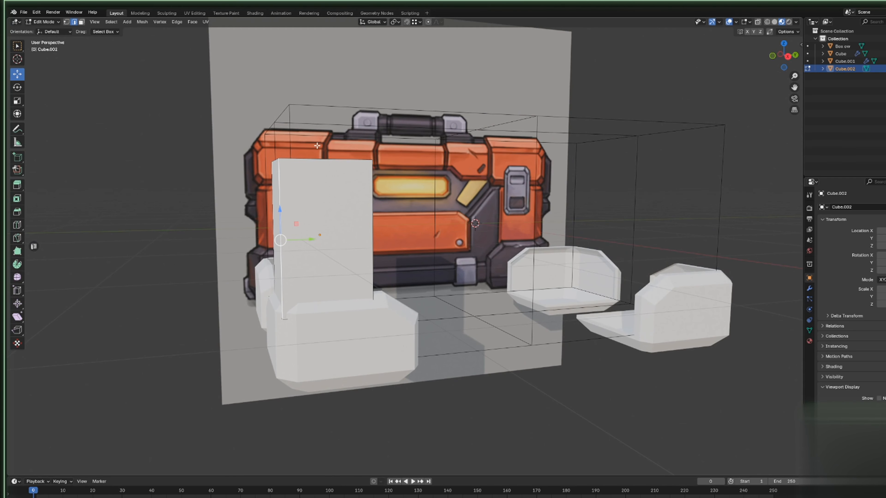
pyautogui.moveTo(348, 142); pyautogui.dragTo(329, 171, button='middle')
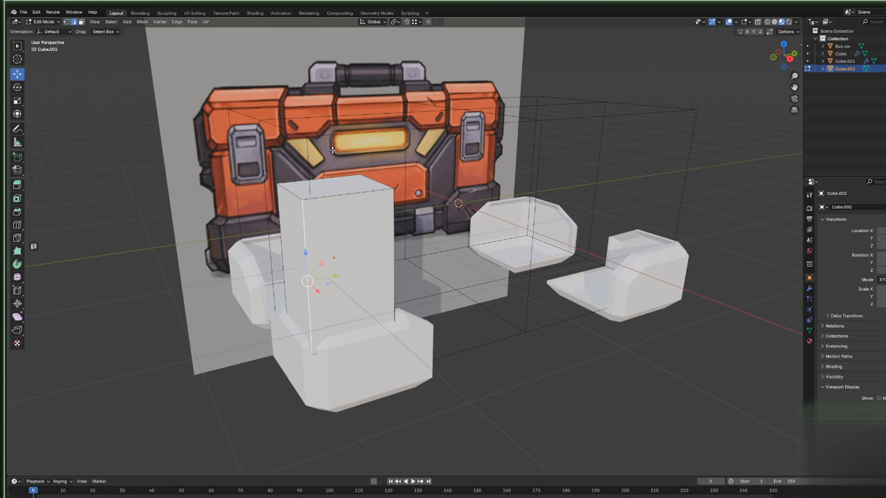
# From the right orthographic view with X-ray on, lower the top of the post about 0.181 m along Z.
pyautogui.click(790, 59)
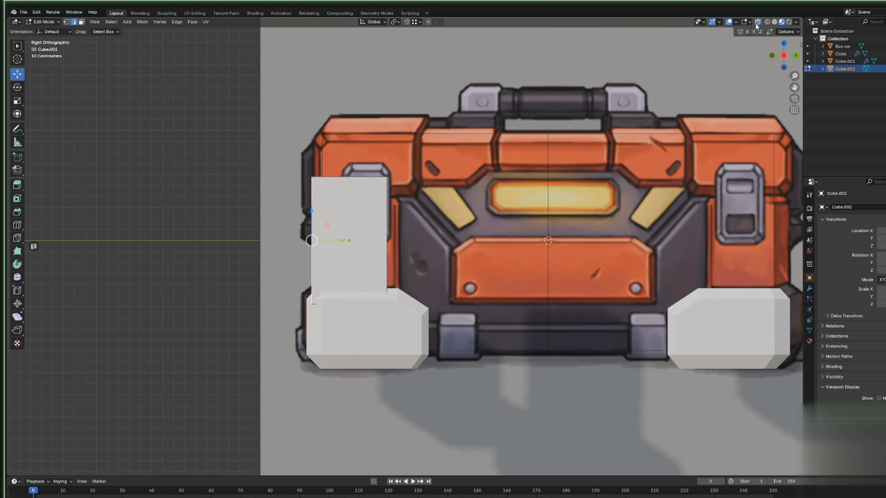
pyautogui.click(348, 177)
pyautogui.moveTo(349, 156); pyautogui.dragTo(352, 176)
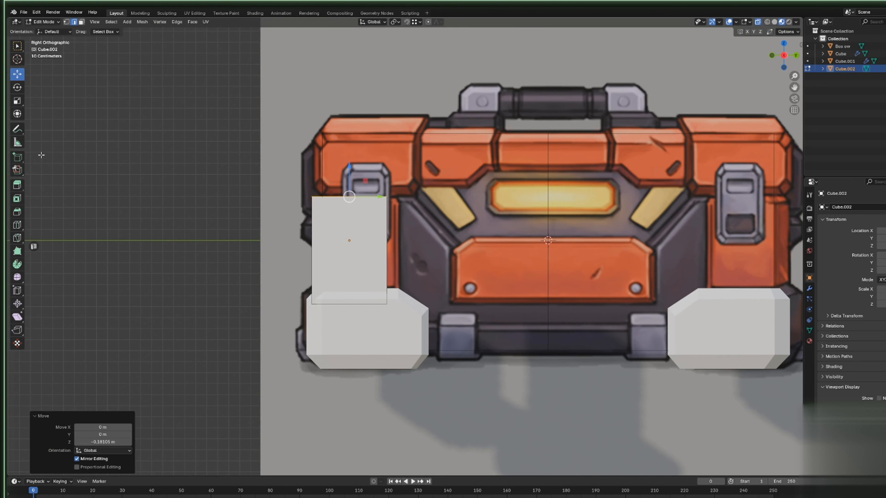
pyautogui.click(17, 225)
pyautogui.moveTo(311, 246); pyautogui.dragTo(301, 168)
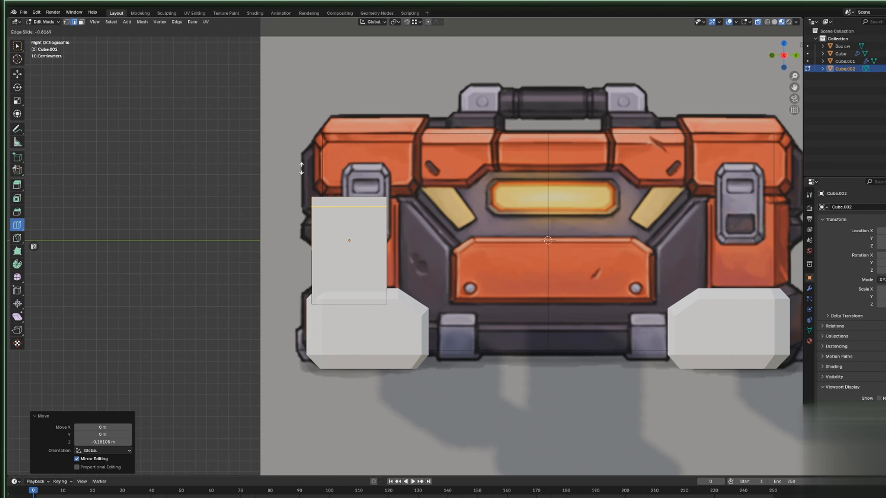
pyautogui.click(301, 169)
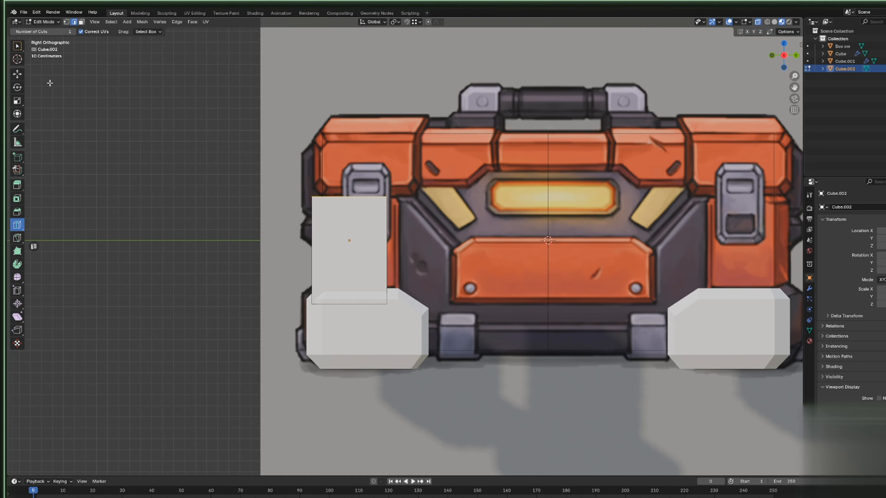
# Widen the post by moving its inner side vertices about 0.102 m along Y toward the case's centre.
pyautogui.click(18, 76)
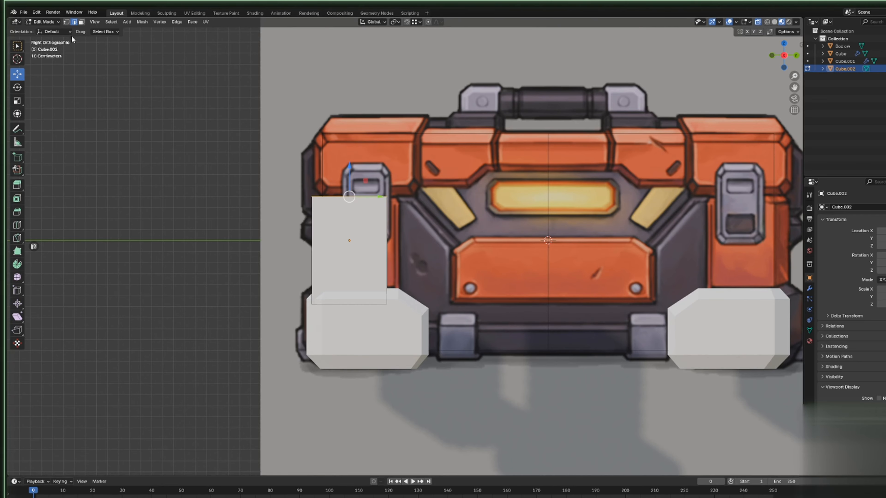
pyautogui.click(388, 253)
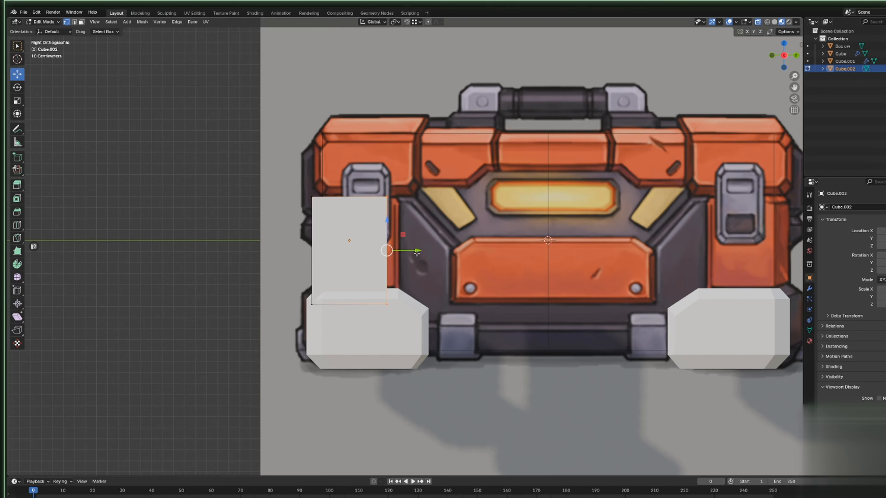
pyautogui.moveTo(417, 253); pyautogui.dragTo(430, 253)
# Return to Object Mode and apply the post's transforms.
pyautogui.scroll(-2, 415, 251)
pyautogui.moveTo(415, 251); pyautogui.dragTo(387, 320, button='middle')
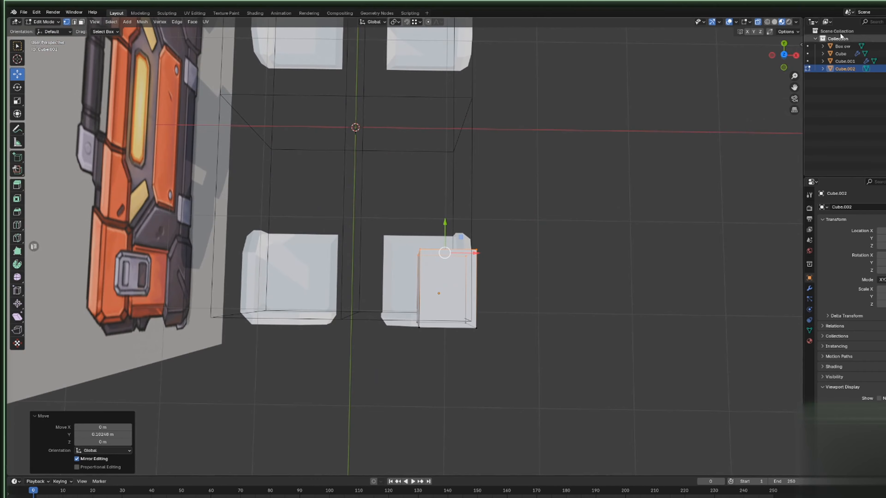
pyautogui.moveTo(606, 155); pyautogui.dragTo(562, 117, button='middle')
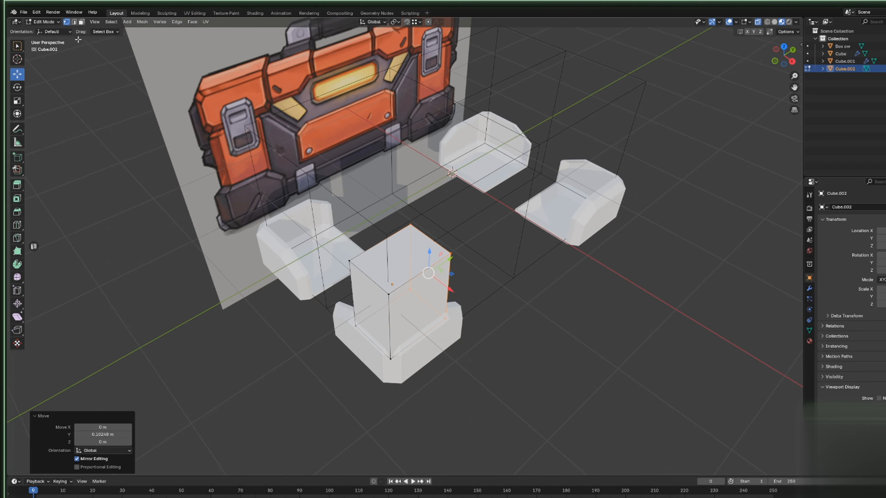
pyautogui.press('Tab')
pyautogui.hotkey('ctrl', 'a')
pyautogui.click(386, 257)
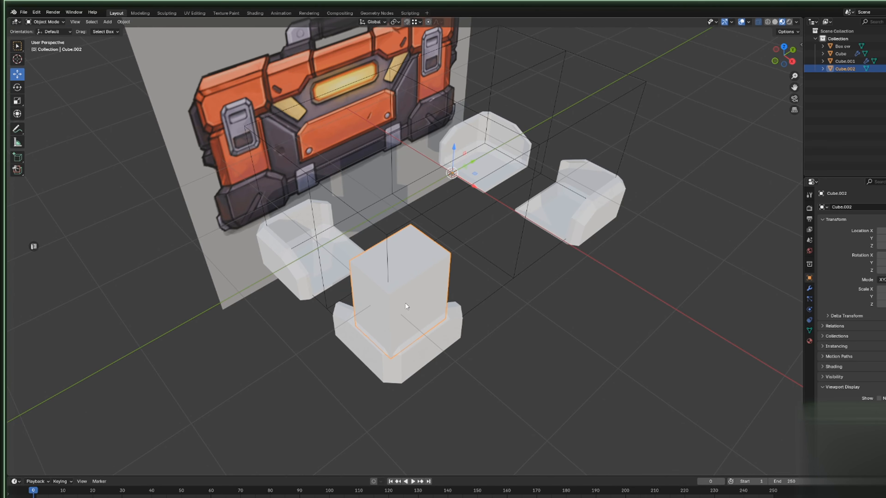
# Bevel the corner post's outer vertical edge by about 0.144 m with a single segment.
pyautogui.press('Tab')
pyautogui.click(74, 22)
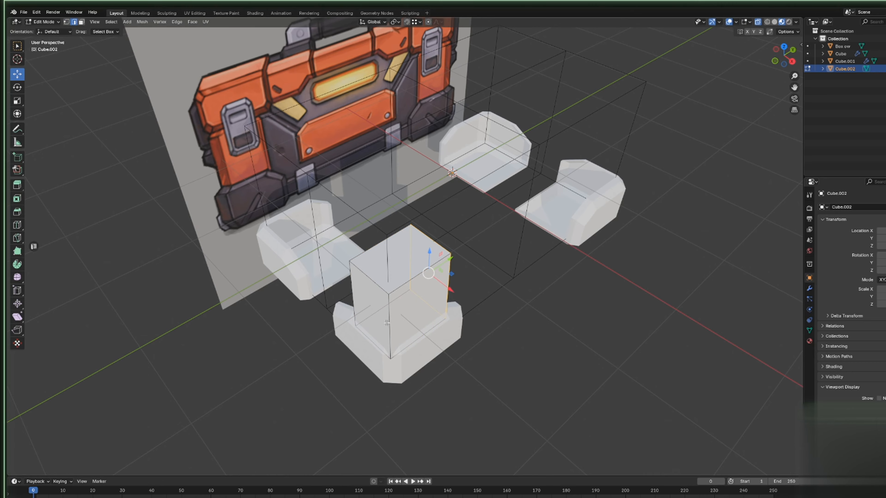
pyautogui.click(388, 323)
pyautogui.hotkey('ctrl', 'e')
pyautogui.click(422, 324)
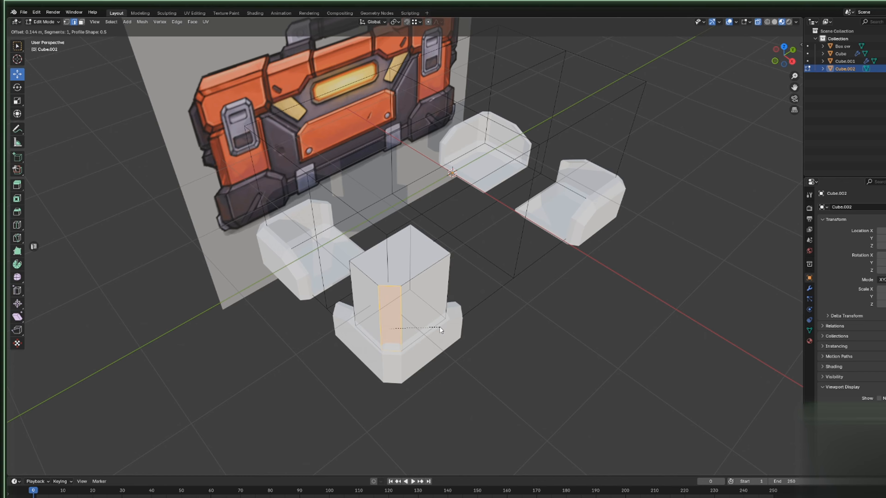
pyautogui.click(440, 327)
# Edge-slide the two vertical edges of the front lower guard's outer corner chamfer apart to widen it.
pyautogui.press('Tab')
pyautogui.click(387, 353)
pyautogui.press('Tab')
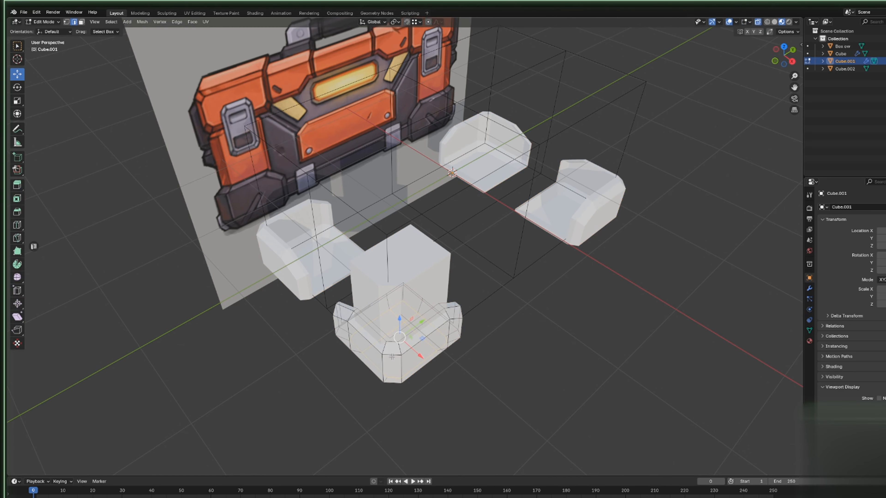
pyautogui.press('g')
pyautogui.press('g')
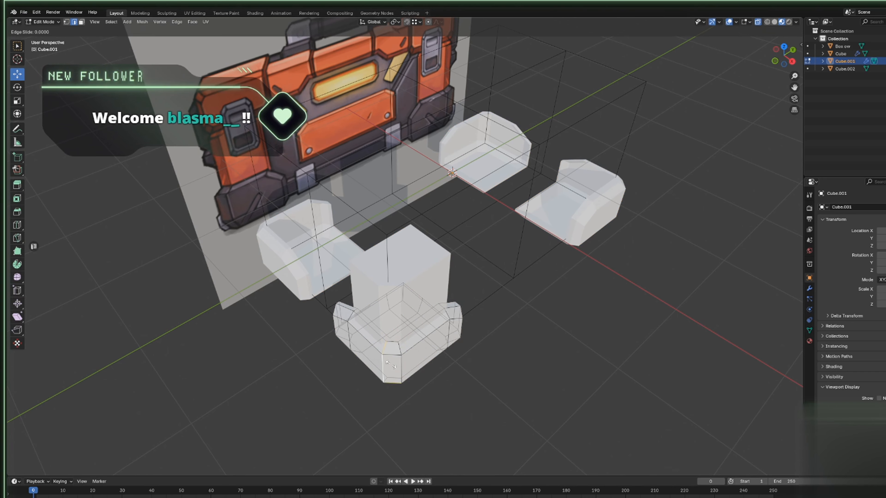
pyautogui.click(391, 365)
pyautogui.click(403, 368)
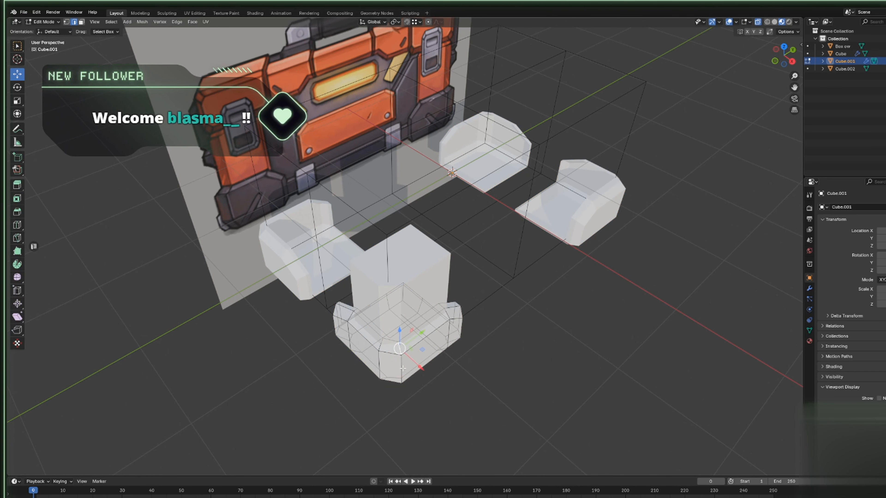
pyautogui.press('g')
pyautogui.click(425, 371)
pyautogui.press('Tab')
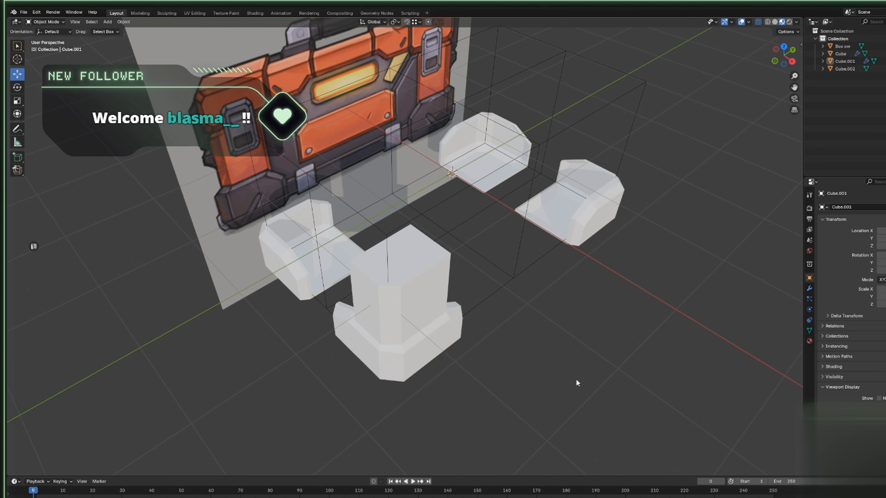
# Move the vertical corner edge of the lower guard's chamfer slightly outward along X and return to Object Mode.
pyautogui.moveTo(575, 379); pyautogui.dragTo(437, 365, button='middle')
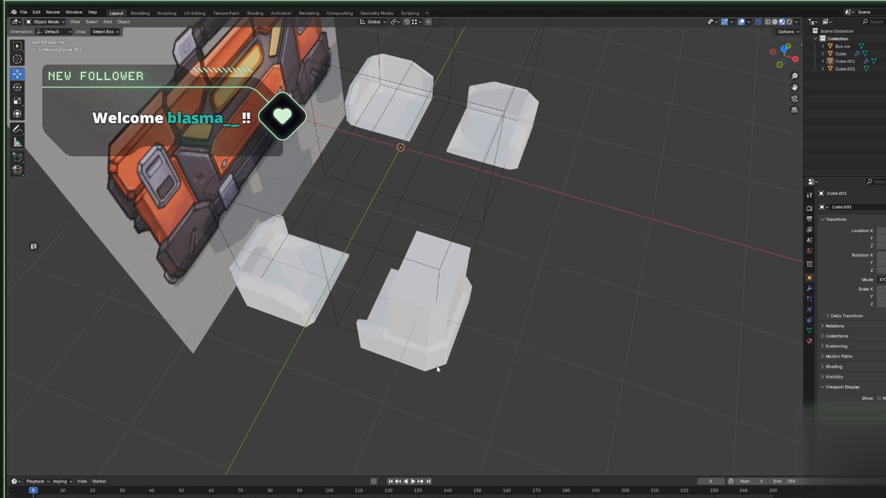
pyautogui.click(437, 365)
pyautogui.scroll(2, 436, 366)
pyautogui.press('Tab')
pyautogui.click(436, 404)
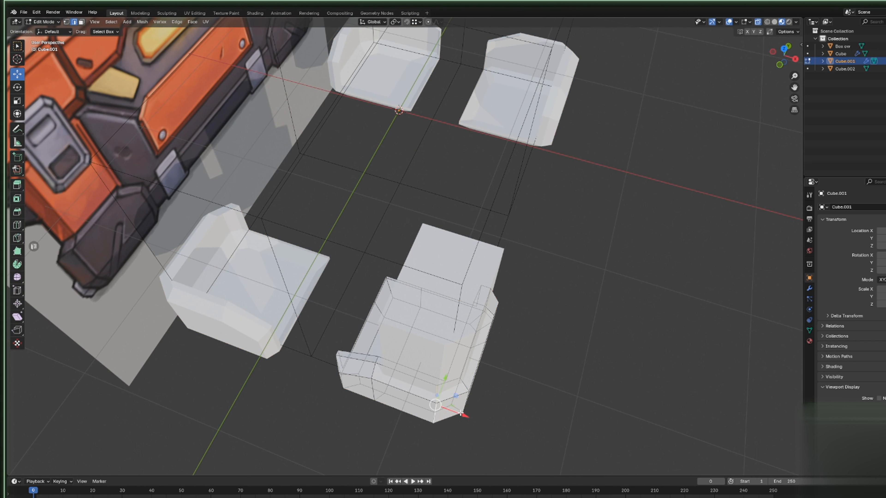
pyautogui.moveTo(461, 413)
pyautogui.mouseDown()
pyautogui.moveTo(449, 418)
pyautogui.moveTo(464, 416)
pyautogui.mouseUp()
pyautogui.press('Tab')
# Bevel the corner post's outer top edges and its front inner vertical edge together by about 0.08 m with one segment.
pyautogui.moveTo(570, 383); pyautogui.dragTo(528, 331, button='middle')
pyautogui.scroll(2, 486, 318)
pyautogui.scroll(-3, 485, 318)
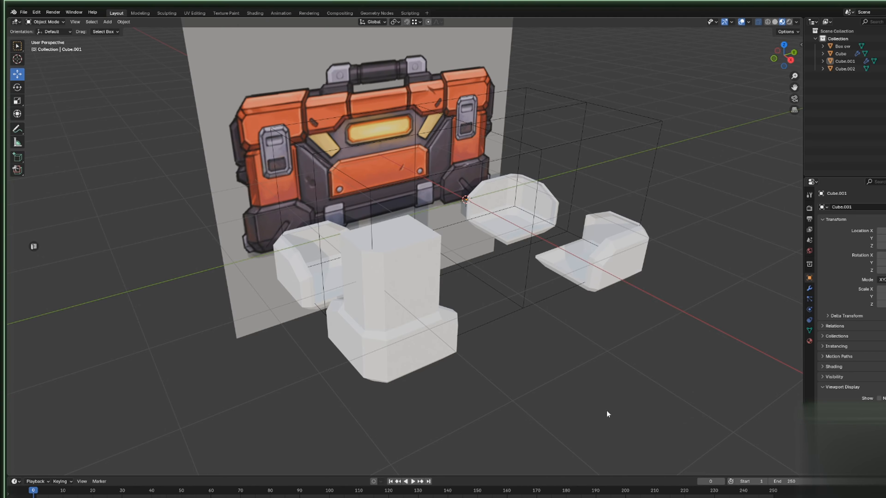
pyautogui.click(410, 287)
pyautogui.scroll(2, 415, 284)
pyautogui.moveTo(422, 279); pyautogui.dragTo(374, 269, button='middle')
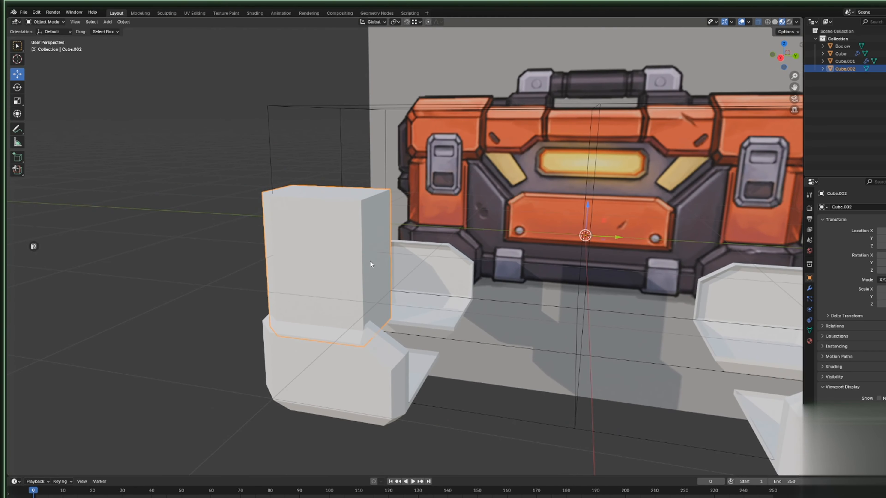
pyautogui.press('Tab')
pyautogui.moveTo(351, 257); pyautogui.dragTo(443, 236, button='middle')
pyautogui.click(368, 223)
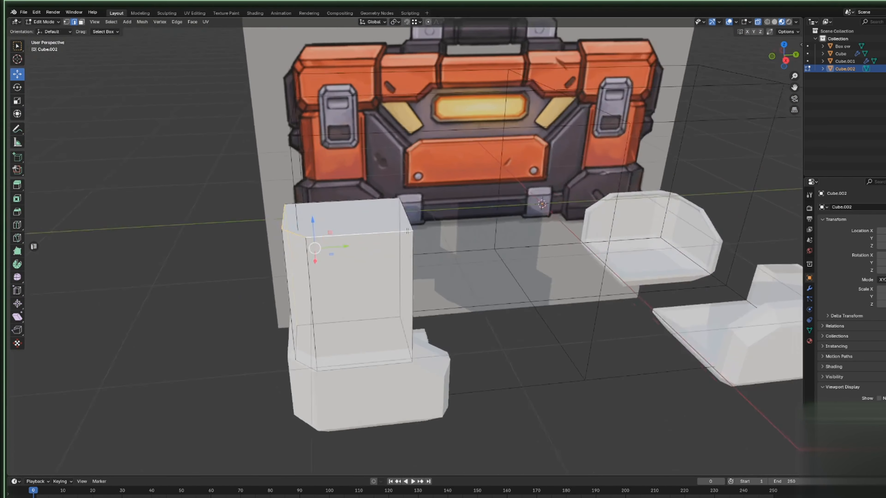
pyautogui.moveTo(407, 231); pyautogui.dragTo(488, 223, button='middle')
pyautogui.keyDown('shift'); pyautogui.click(371, 202); pyautogui.keyUp('shift')
pyautogui.keyDown('shift'); pyautogui.click(540, 220); pyautogui.keyUp('shift')
pyautogui.rightClick(489, 222)
pyautogui.click(489, 222)
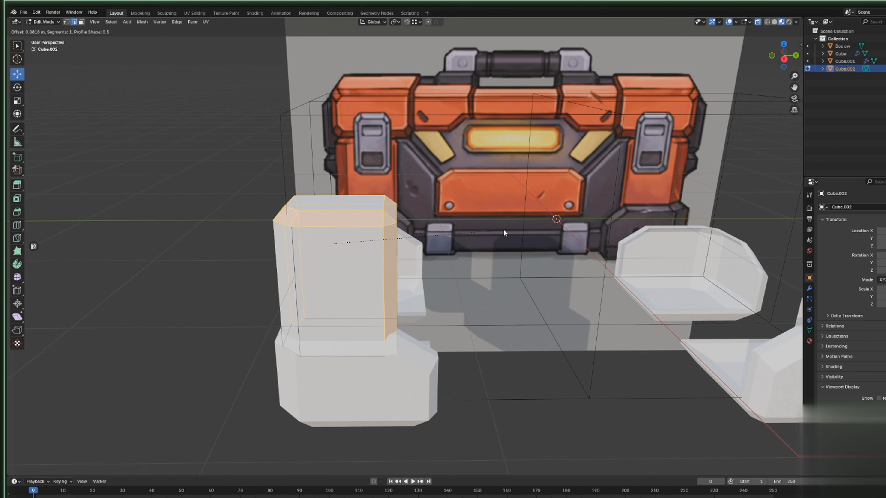
pyautogui.click(504, 229)
# Add a Mirror modifier to the corner post and mirror it across both the X and Y axes.
pyautogui.moveTo(503, 229); pyautogui.dragTo(415, 232, button='middle')
pyautogui.press('Tab')
pyautogui.scroll(-3, 690, 192)
pyautogui.click(809, 288)
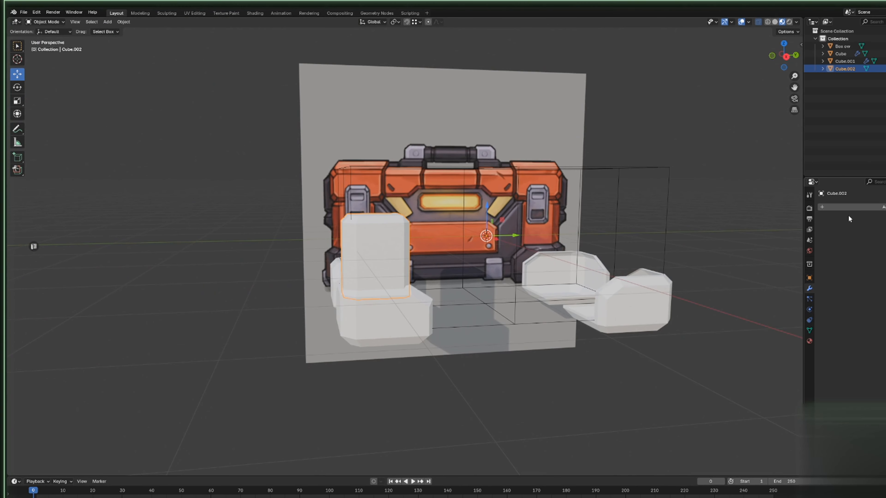
pyautogui.click(855, 207)
pyautogui.moveTo(855, 206)
pyautogui.click(876, 257)
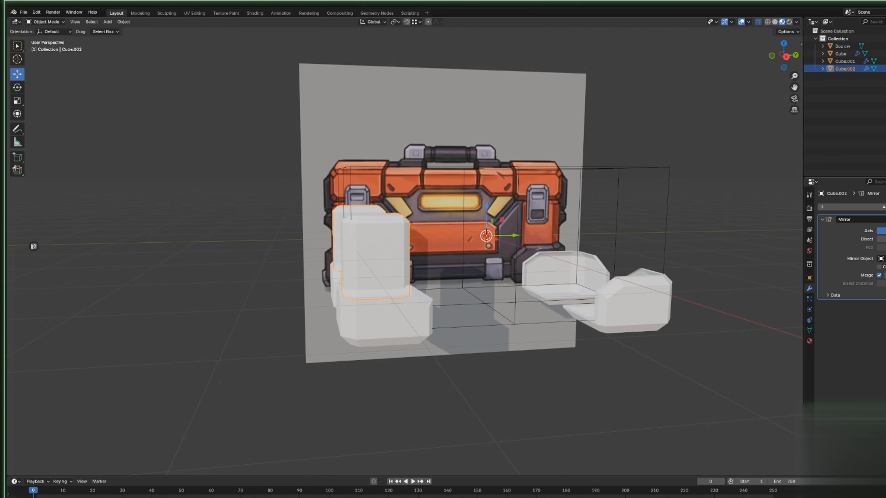
pyautogui.click(885, 230)
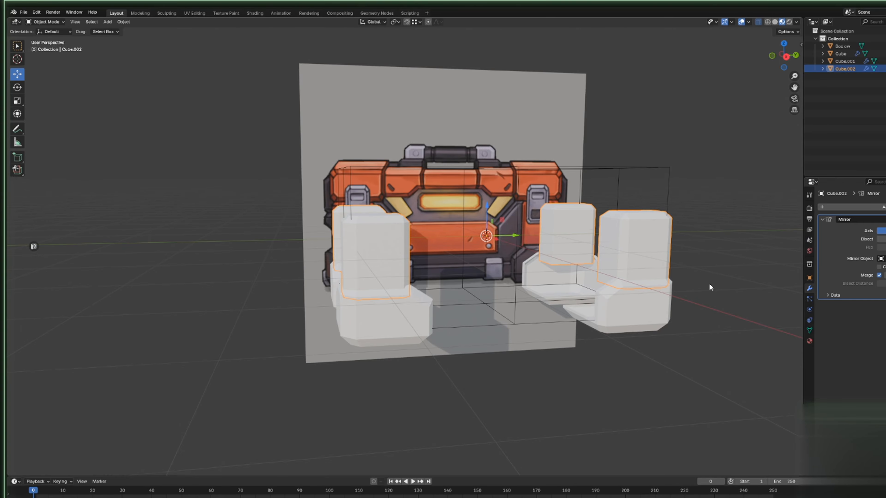
# From the right orthographic view, nudge the bevelled inner side of the post slightly along Y, away from the case's centre.
pyautogui.moveTo(710, 283); pyautogui.dragTo(698, 297, button='middle')
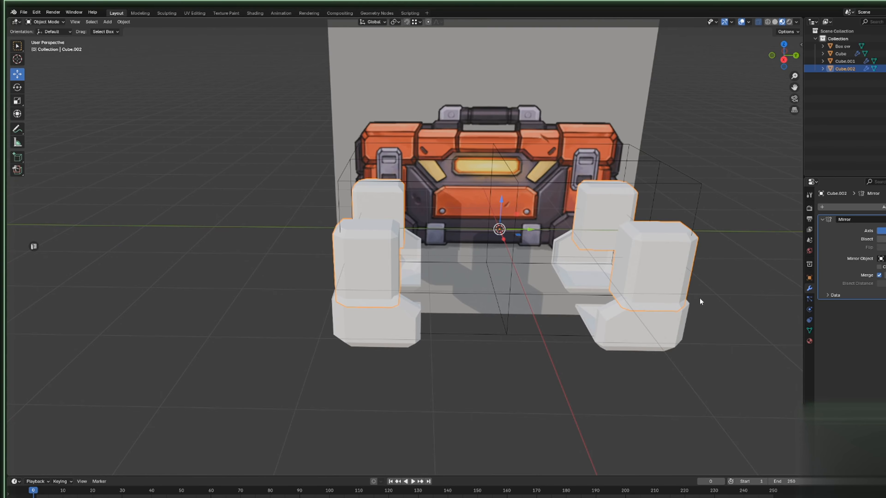
pyautogui.moveTo(700, 302); pyautogui.dragTo(549, 270, button='middle')
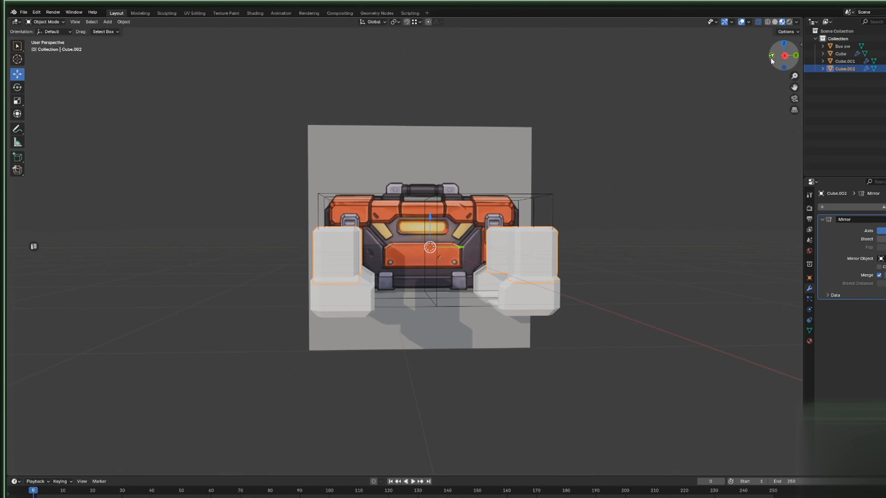
pyautogui.click(783, 56)
pyautogui.press('Tab')
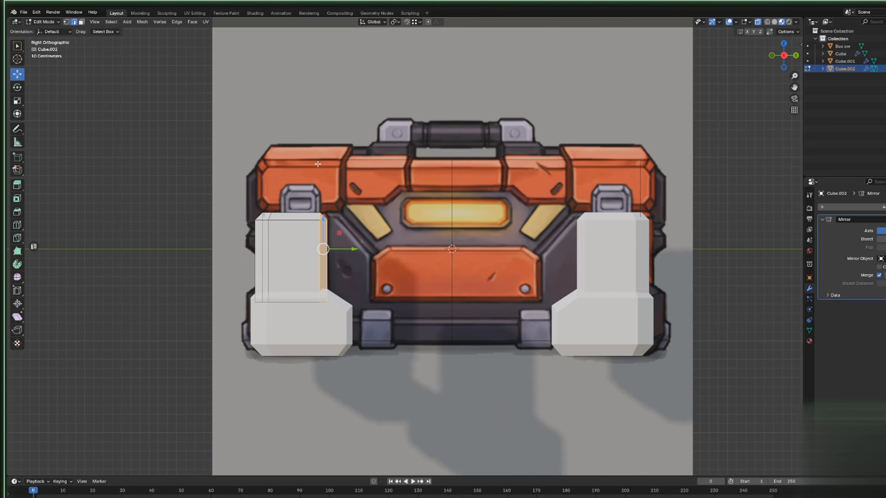
pyautogui.moveTo(353, 248); pyautogui.dragTo(350, 248)
pyautogui.moveTo(254, 202); pyautogui.dragTo(338, 225, button='middle')
pyautogui.moveTo(575, 119); pyautogui.dragTo(321, 367, button='middle')
pyautogui.press('Tab')
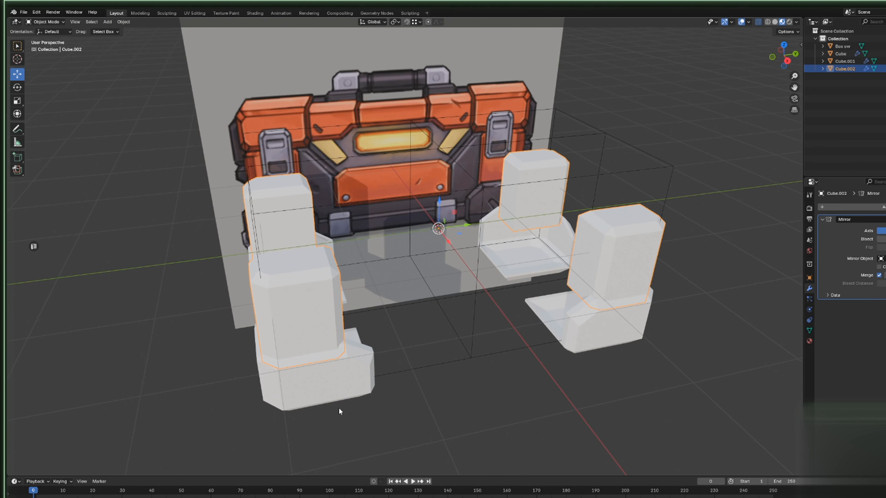
# From the right orthographic view, move the lower guard's outer side about 0.037 m outward along Y to follow the reference.
pyautogui.click(337, 400)
pyautogui.press('KP_3')
pyautogui.press('Tab')
pyautogui.moveTo(195, 244); pyautogui.dragTo(244, 394)
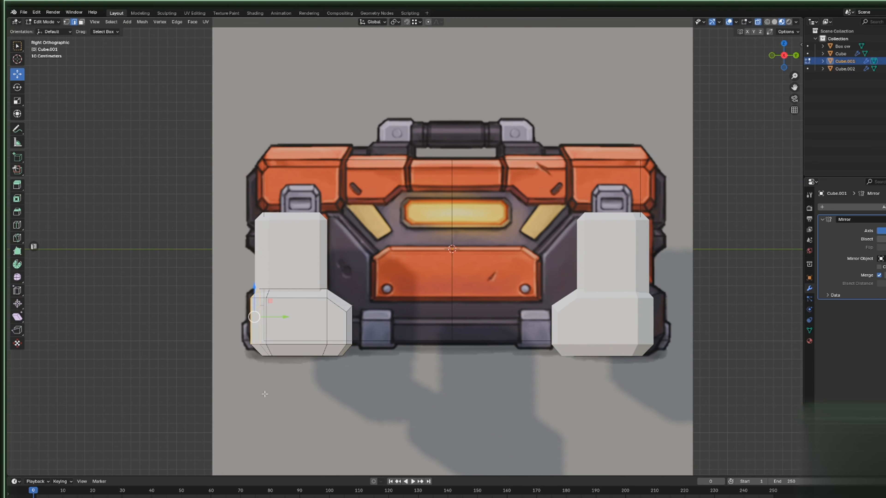
pyautogui.moveTo(276, 313); pyautogui.dragTo(272, 313)
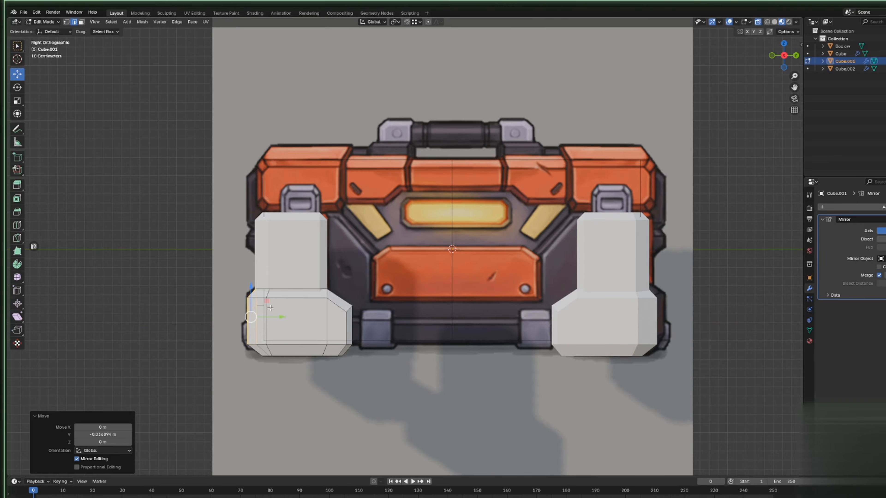
pyautogui.press('Tab')
# Display the main case block as a solid surface and check how the posts and guards fit around it.
pyautogui.scroll(-5, 168, 350)
pyautogui.moveTo(168, 349); pyautogui.dragTo(219, 350, button='middle')
pyautogui.scroll(4, 219, 349)
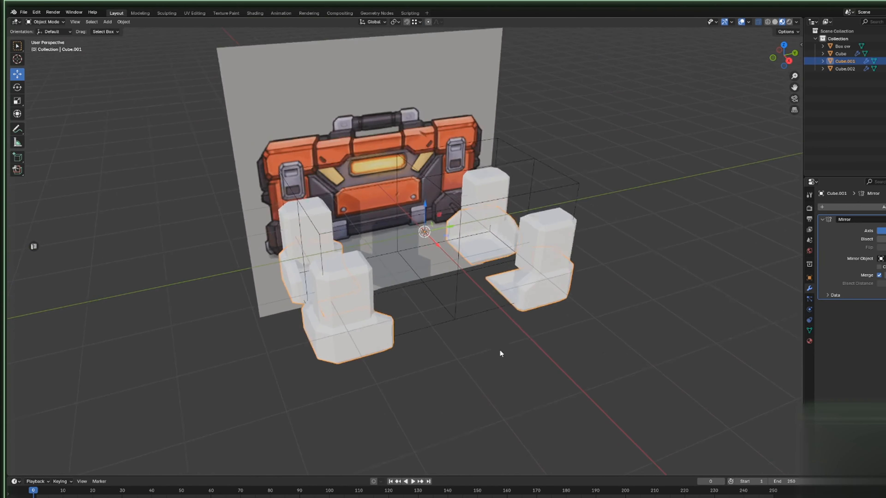
pyautogui.click(494, 330)
pyautogui.click(809, 278)
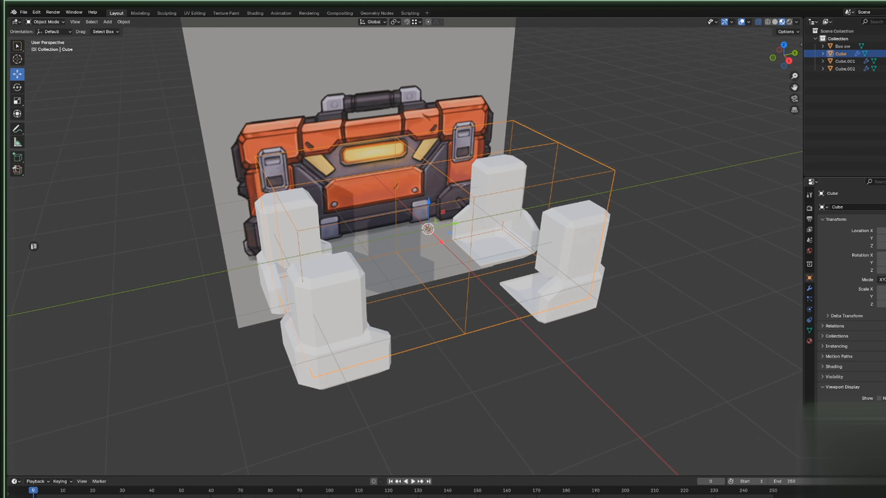
pyautogui.click(706, 400)
pyautogui.scroll(-3, 705, 400)
pyautogui.moveTo(706, 400); pyautogui.dragTo(560, 382, button='middle')
pyautogui.scroll(2, 623, 344)
pyautogui.scroll(3, 460, 352)
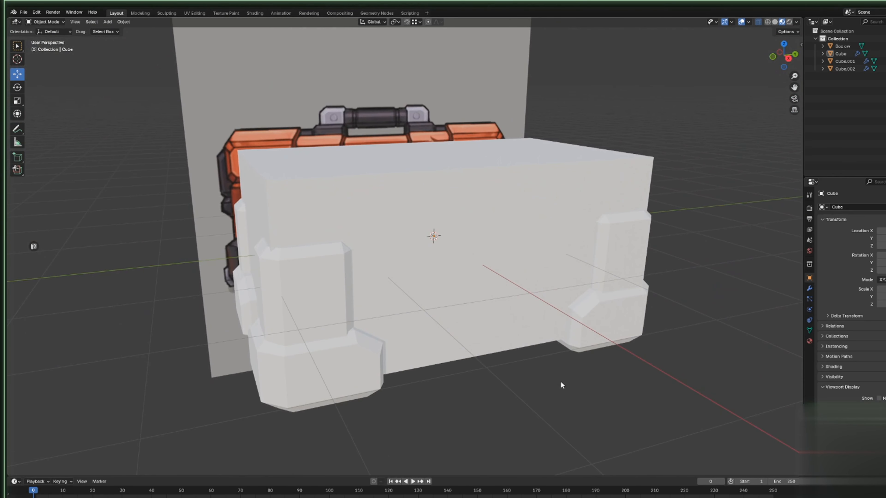
pyautogui.click(312, 234)
pyautogui.press('Tab')
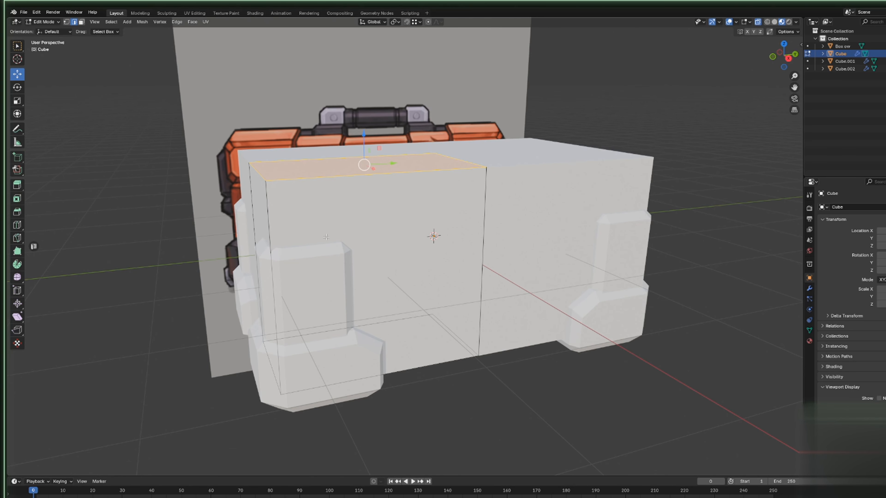
pyautogui.scroll(-1, 738, 276)
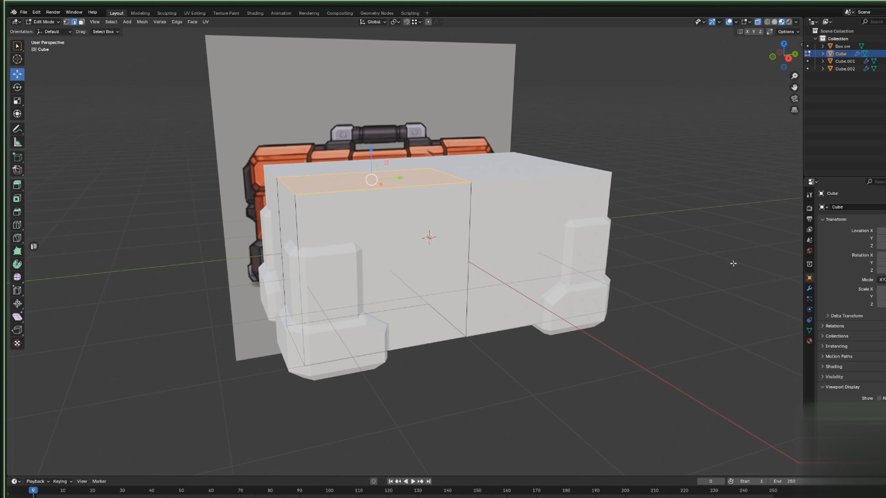
pyautogui.scroll(2, 732, 262)
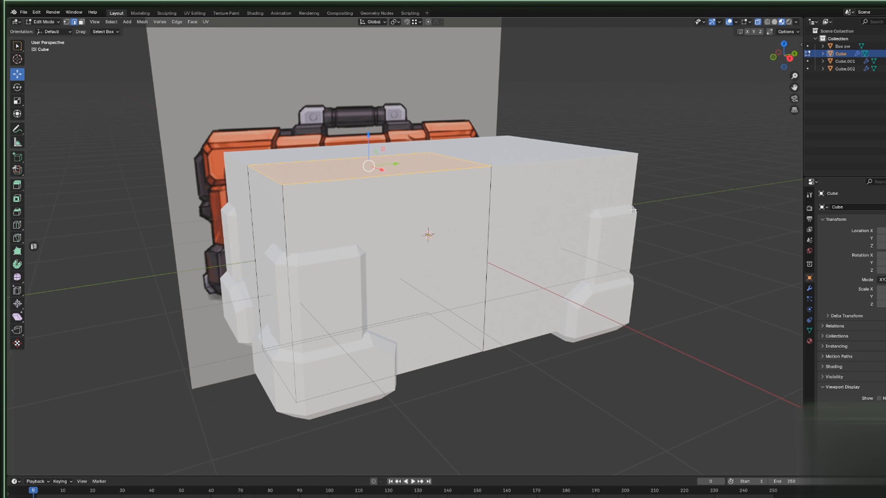
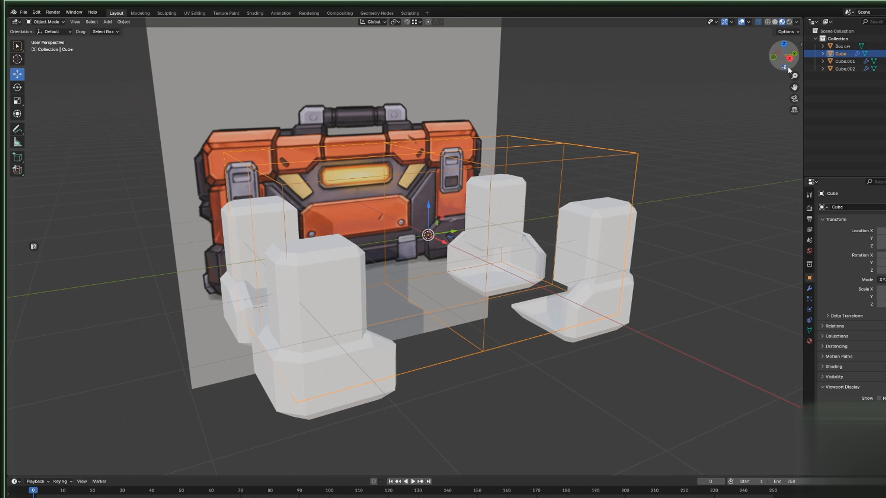
# From the right orthographic view, add one horizontal loop cut to the case block near its bottom, along the reference's lower trim.
pyautogui.click(789, 59)
pyautogui.click(761, 155)
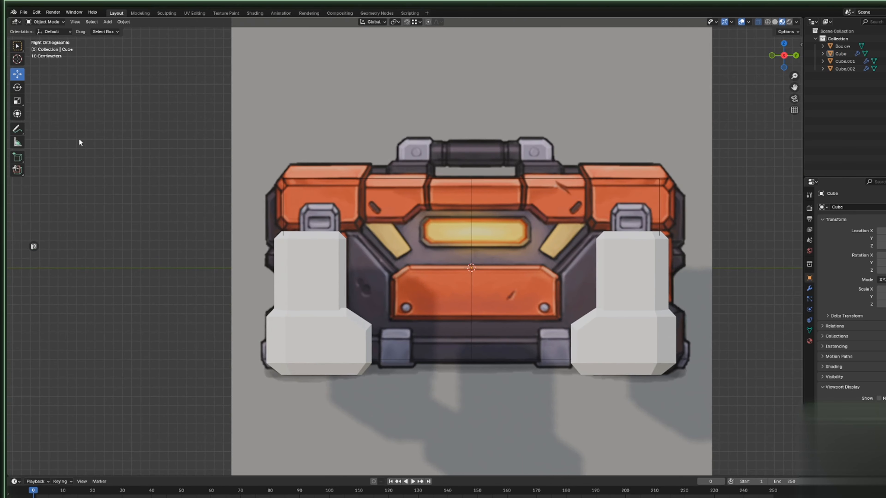
pyautogui.click(104, 21)
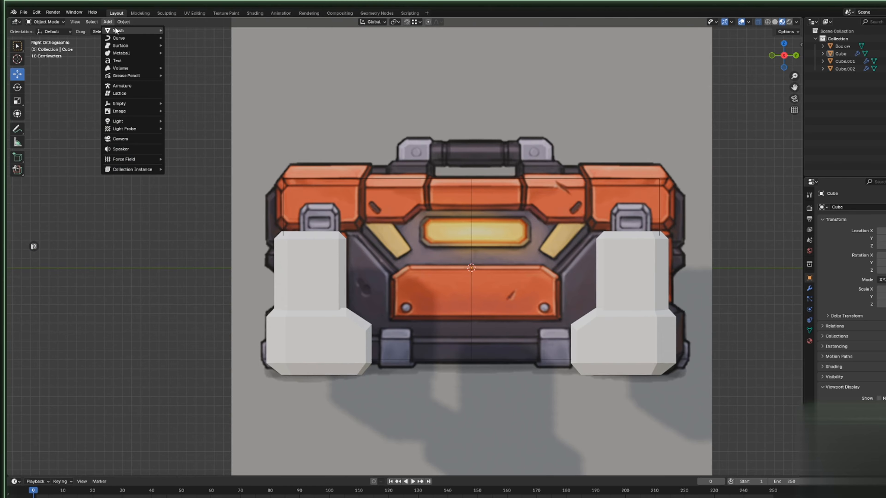
pyautogui.moveTo(115, 30)
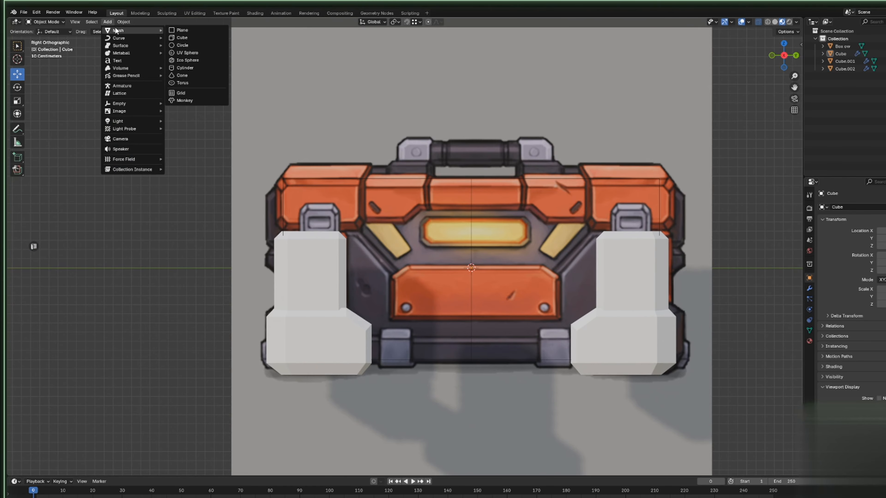
pyautogui.click(487, 358)
pyautogui.press('Tab')
pyautogui.click(17, 224)
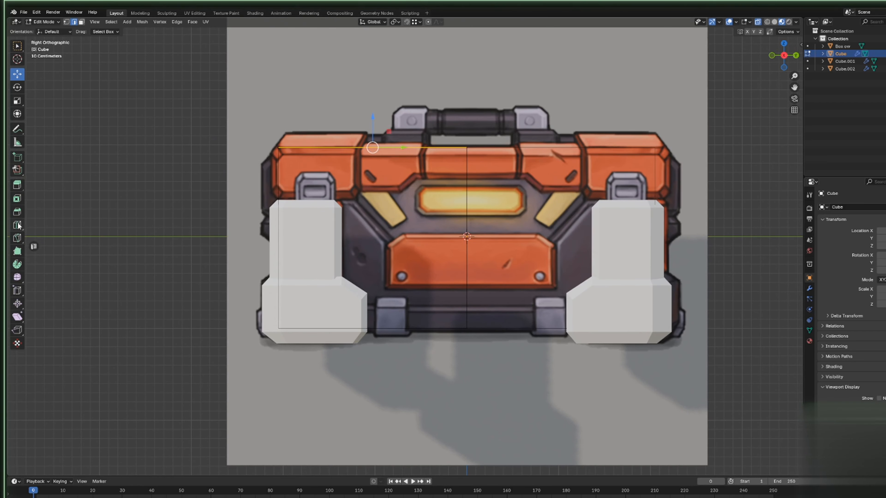
pyautogui.moveTo(275, 265); pyautogui.dragTo(270, 315)
# Duplicate the lower trim faces on the case block's long side and separate them into their own object.
pyautogui.click(17, 74)
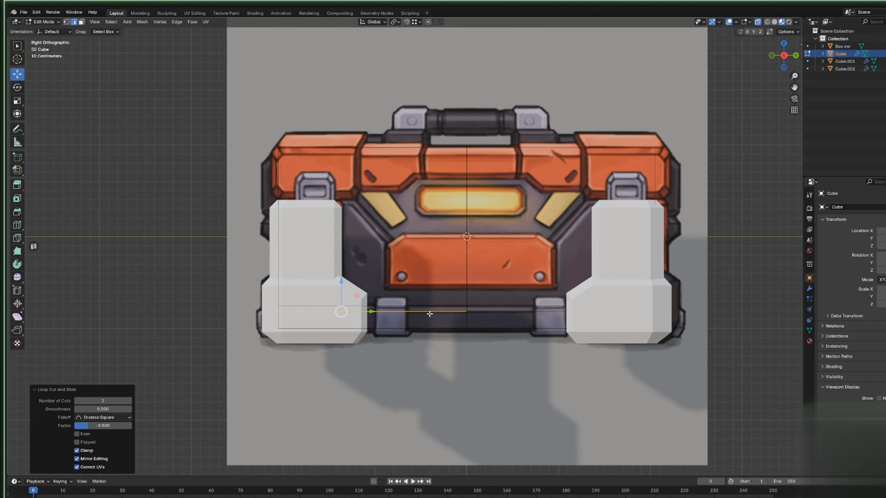
pyautogui.click(82, 22)
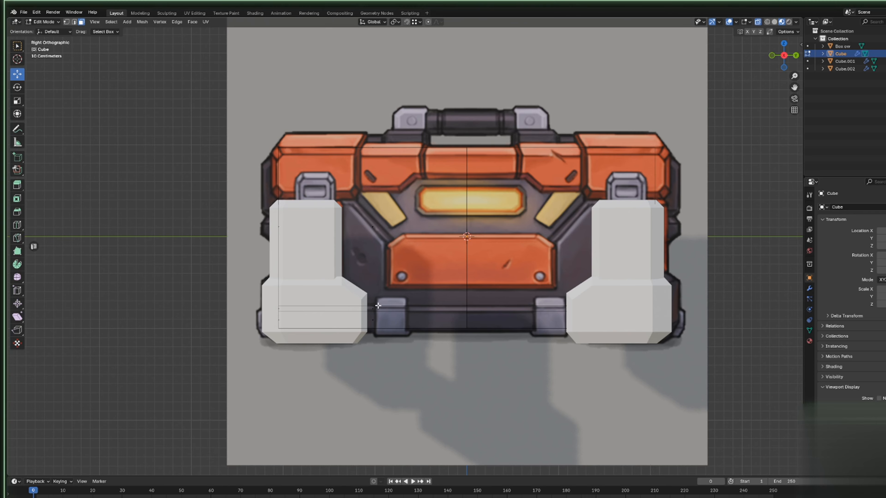
pyautogui.click(383, 311)
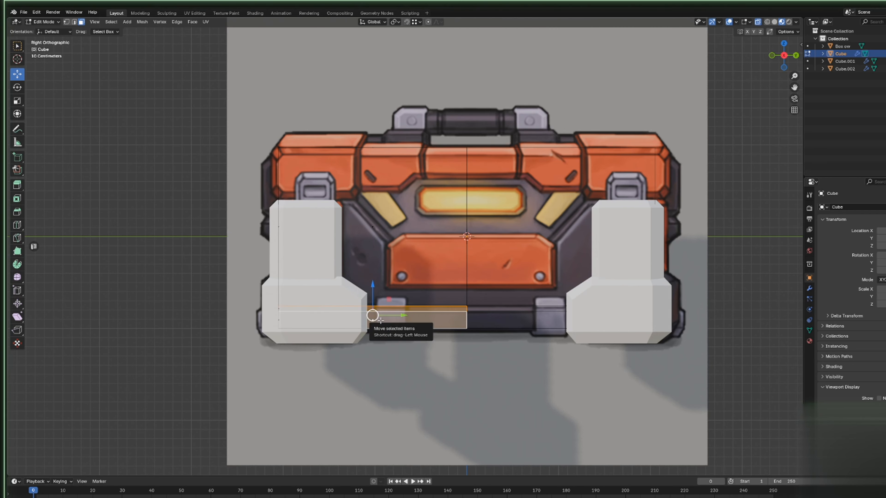
pyautogui.hotkey('shift', 's')
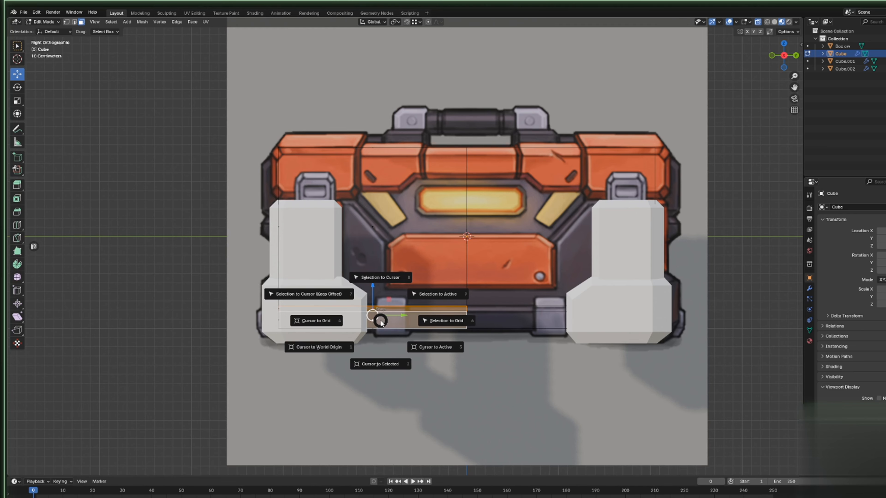
pyautogui.press('Escape')
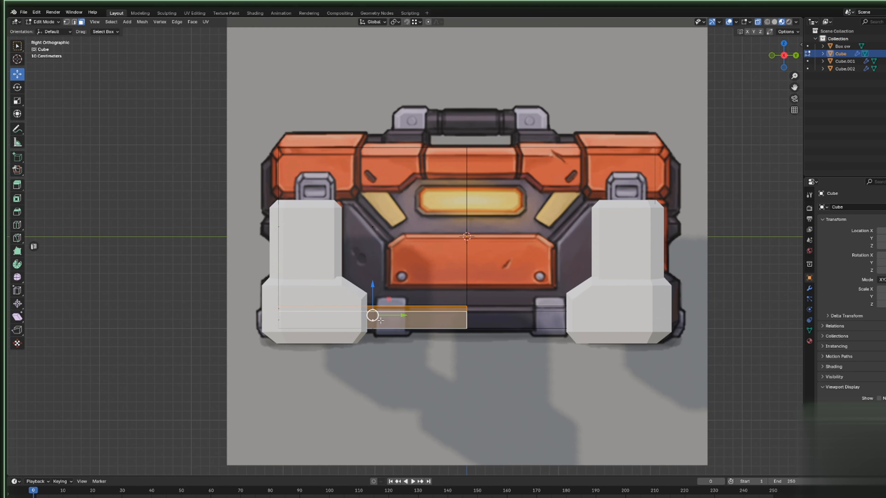
pyautogui.press('g')
pyautogui.rightClick(380, 320)
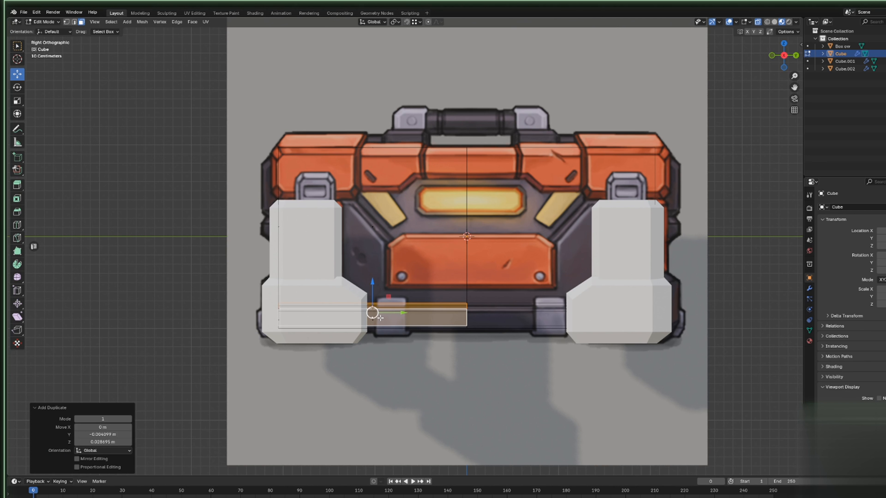
pyautogui.hotkey('shift', 'd')
pyautogui.rightClick(381, 317)
pyautogui.press('p')
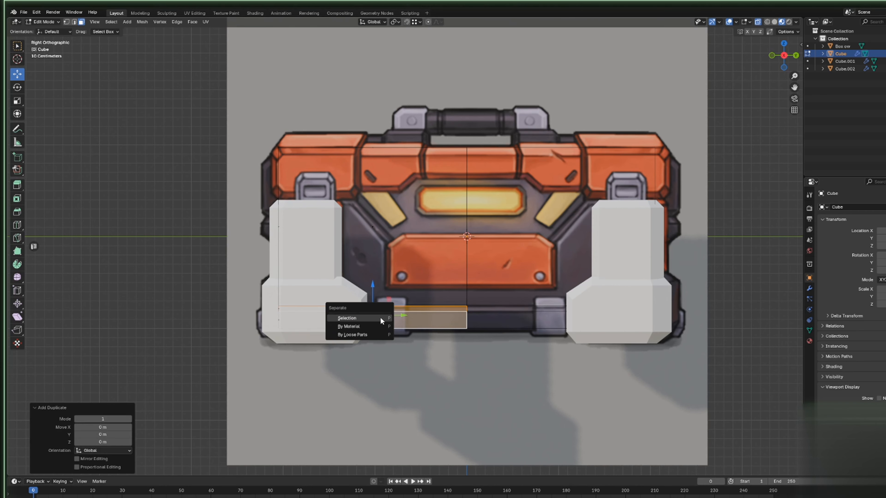
pyautogui.click(371, 318)
pyautogui.press('Tab')
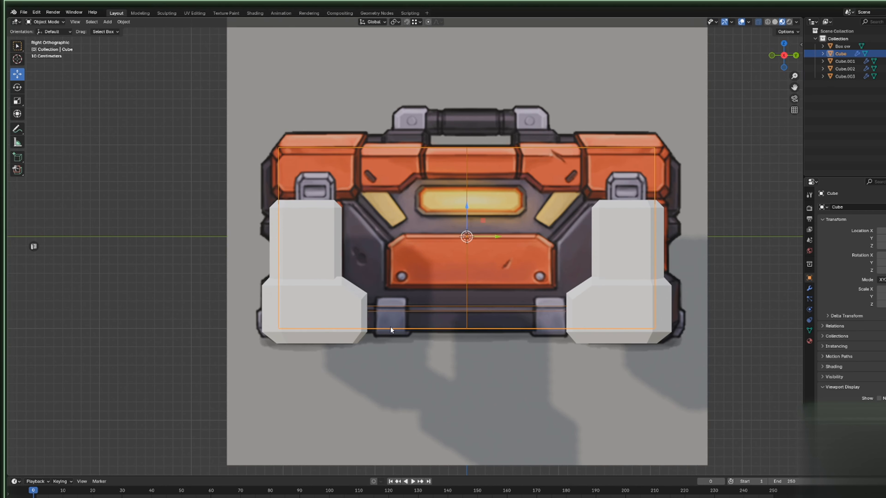
# Bring the separated long-side trim faces back into the main case block.
pyautogui.click(391, 327)
pyautogui.press('Tab')
pyautogui.moveTo(373, 326); pyautogui.dragTo(333, 361, button='middle')
pyautogui.click(413, 353)
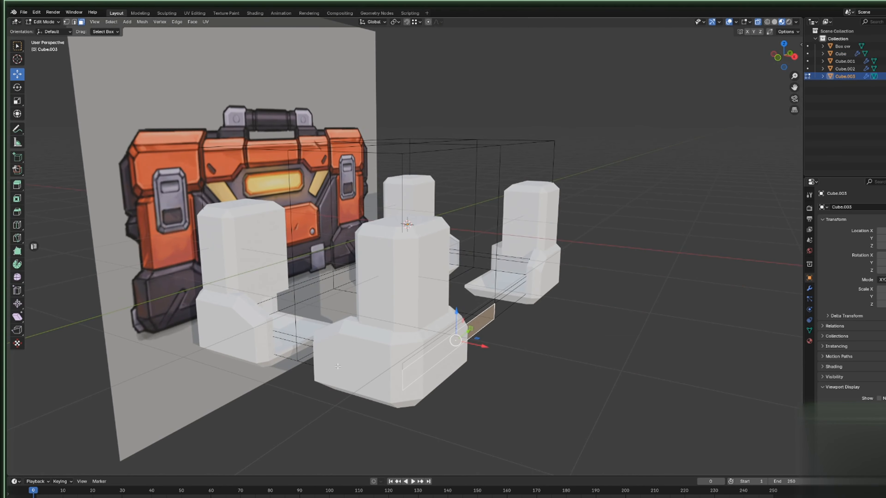
pyautogui.press('Tab')
pyautogui.keyDown('shift'); pyautogui.click(333, 356); pyautogui.keyUp('shift')
pyautogui.hotkey('ctrl', 'j')
pyautogui.press('Tab')
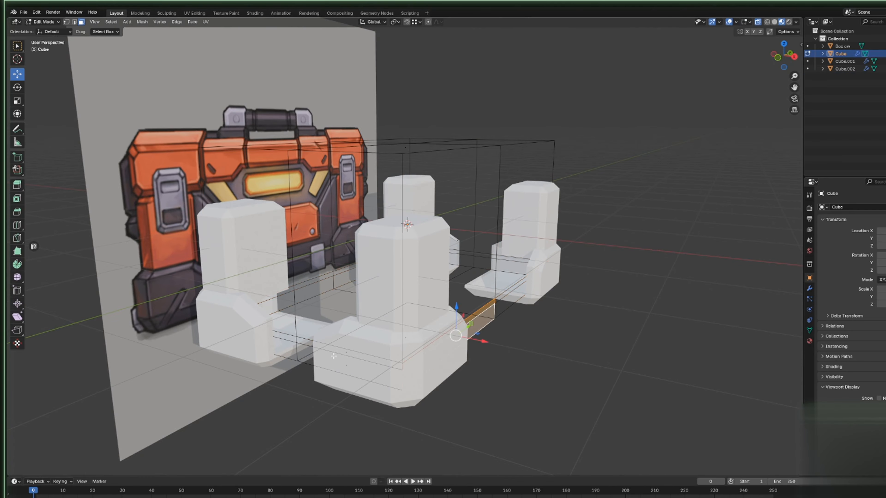
# Duplicate the case block's lower trim faces on both the long and short sides and separate them into a new object.
pyautogui.keyDown('shift'); pyautogui.click(453, 340); pyautogui.keyUp('shift')
pyautogui.keyDown('shift'); pyautogui.click(351, 364); pyautogui.keyUp('shift')
pyautogui.hotkey('shift', 'd')
pyautogui.rightClick(351, 364)
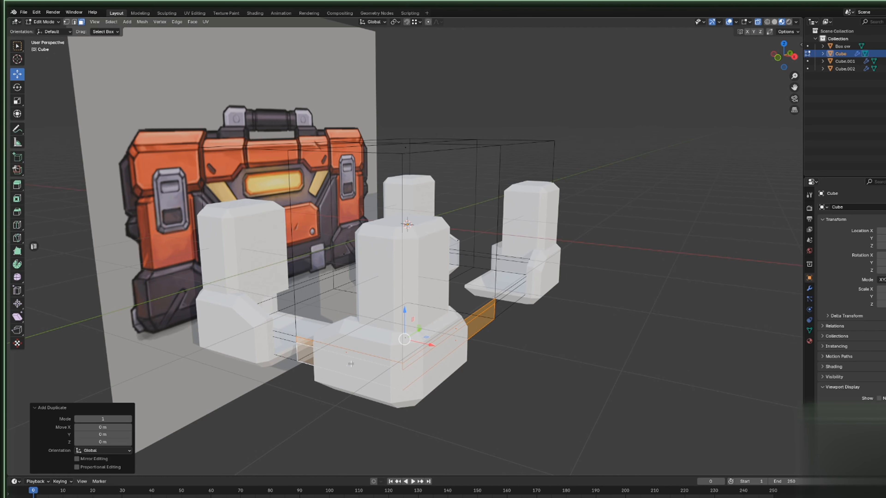
pyautogui.press('p')
pyautogui.click(352, 369)
pyautogui.press('Tab')
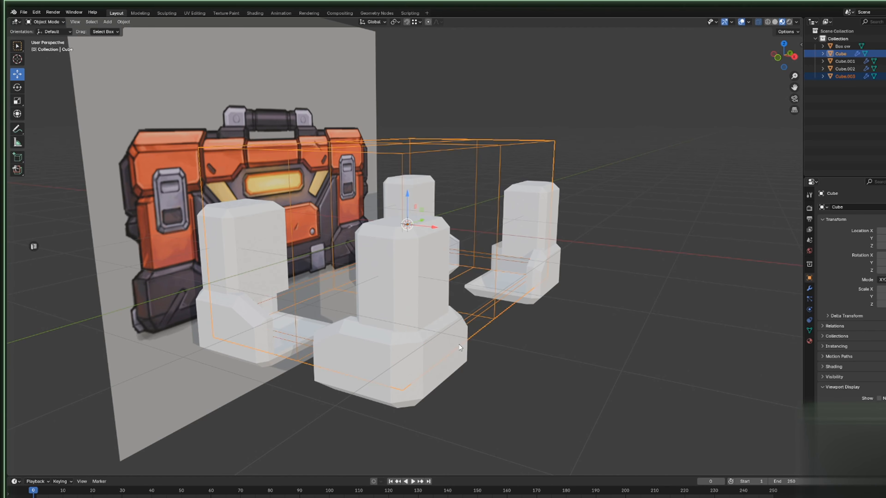
# Add a vertical loop cut to the separated trim strip on each side of its corner, close to the lower guard's edges.
pyautogui.click(460, 347)
pyautogui.click(460, 347)
pyautogui.click(460, 347)
pyautogui.click(460, 347)
pyautogui.click(459, 345)
pyautogui.click(461, 342)
pyautogui.click(461, 341)
pyautogui.click(461, 342)
pyautogui.click(479, 332)
pyautogui.press('Tab')
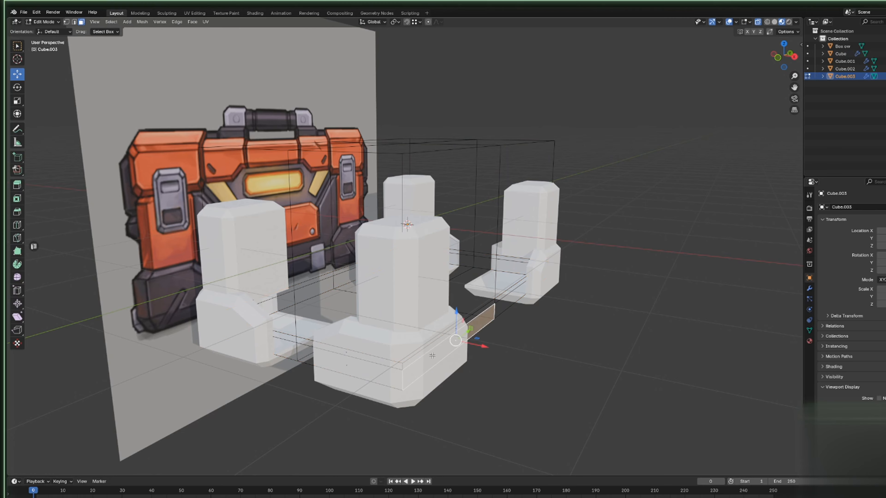
pyautogui.moveTo(483, 347); pyautogui.dragTo(492, 346)
pyautogui.click(343, 363)
pyautogui.moveTo(364, 355)
pyautogui.mouseDown()
pyautogui.moveTo(350, 364)
pyautogui.moveTo(358, 359)
pyautogui.mouseUp()
pyautogui.moveTo(358, 358); pyautogui.dragTo(448, 357, button='middle')
pyautogui.click(17, 225)
pyautogui.moveTo(465, 326); pyautogui.dragTo(456, 326)
pyautogui.moveTo(456, 327); pyautogui.dragTo(375, 329, button='middle')
pyautogui.moveTo(408, 343); pyautogui.dragTo(405, 343)
# Delete the trim strip's corner faces that are hidden inside the lower guard.
pyautogui.click(81, 21)
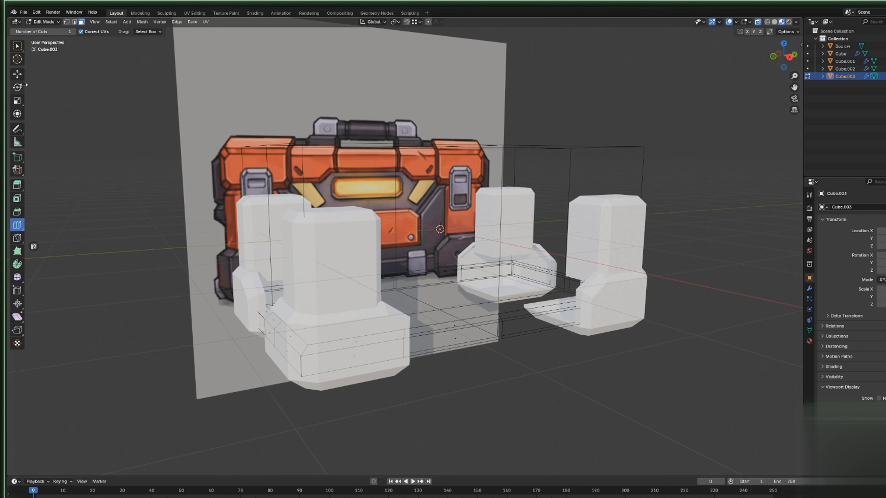
pyautogui.click(17, 74)
pyautogui.moveTo(281, 393); pyautogui.dragTo(350, 382)
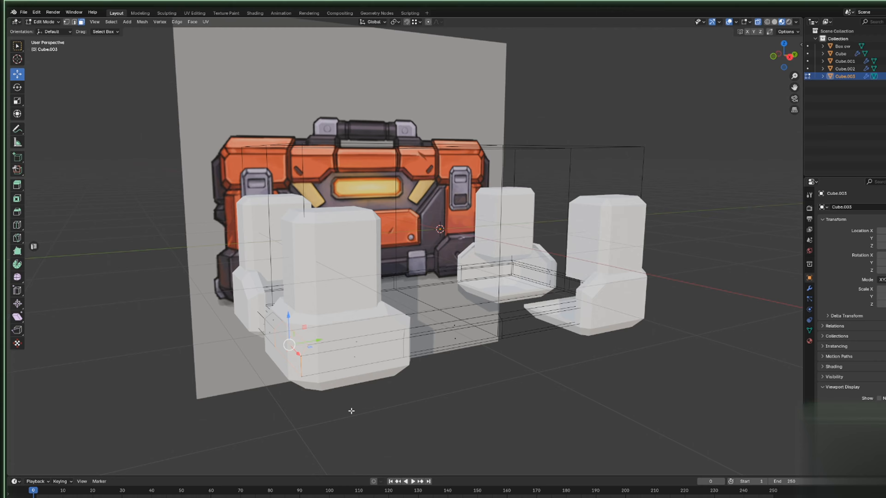
pyautogui.press('p')
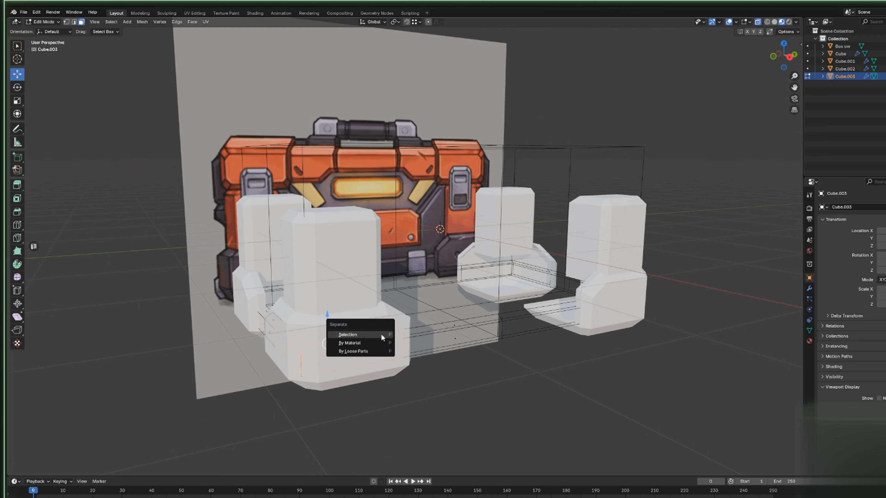
pyautogui.click(381, 334)
pyautogui.press('Tab')
pyautogui.press('Tab')
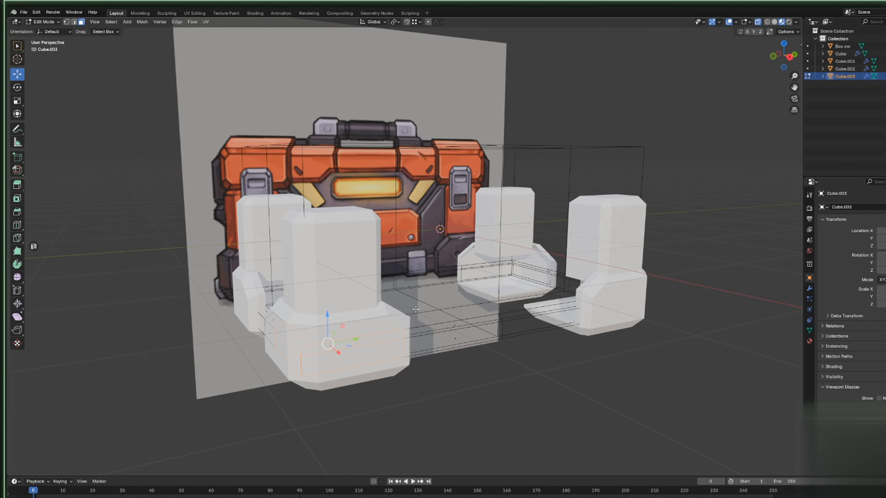
pyautogui.press('x')
pyautogui.click(415, 308)
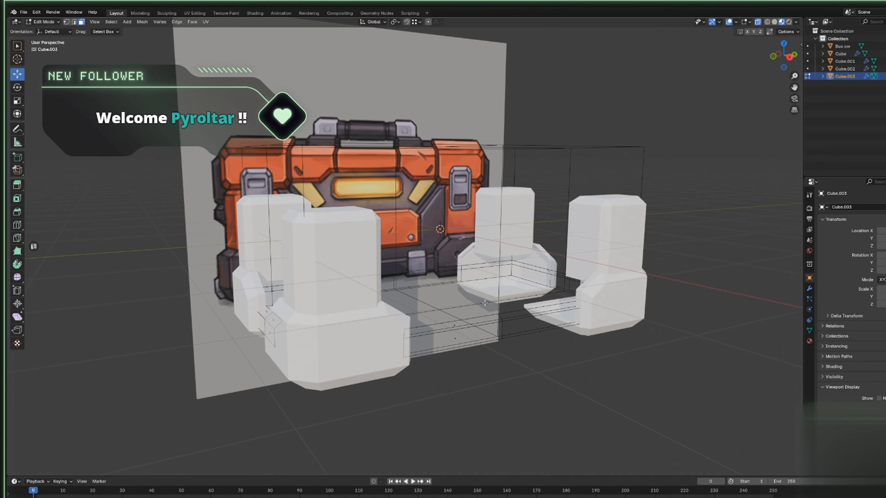
pyautogui.moveTo(401, 315); pyautogui.dragTo(455, 297, button='middle')
pyautogui.scroll(-1, 498, 288)
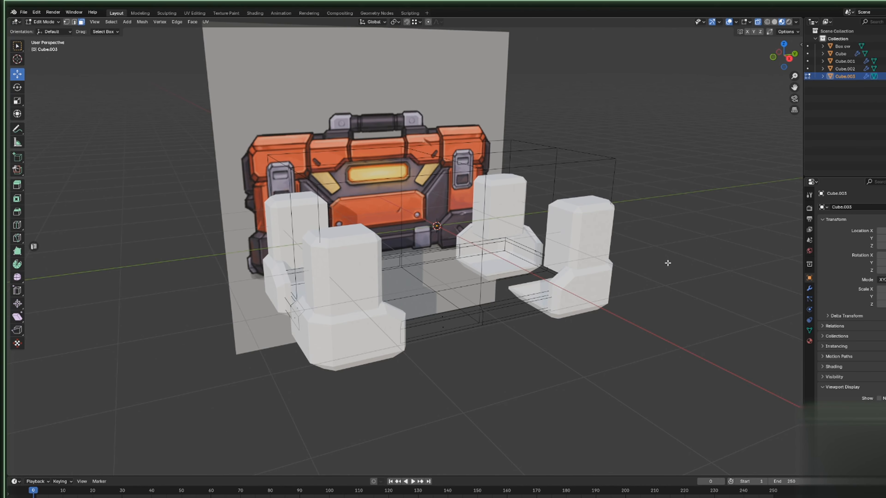
pyautogui.moveTo(615, 280); pyautogui.dragTo(601, 297, button='middle')
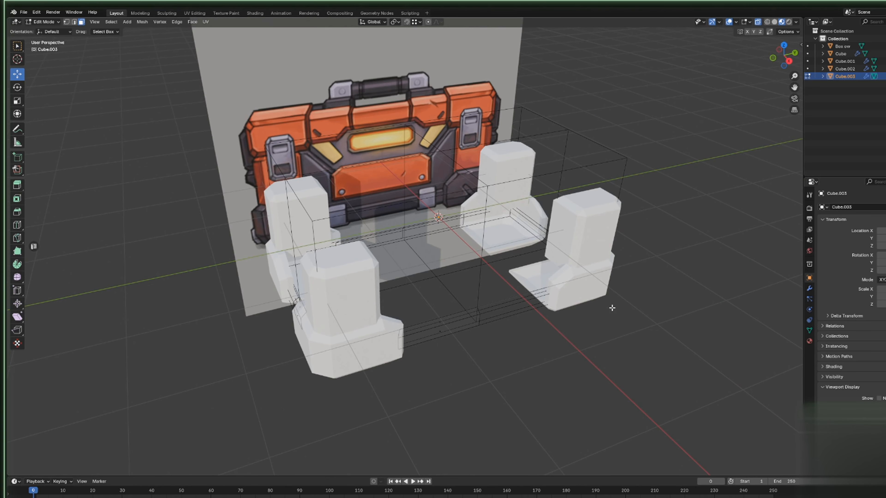
pyautogui.moveTo(610, 309); pyautogui.dragTo(412, 306, button='middle')
pyautogui.scroll(4, 432, 336)
pyautogui.scroll(1, 411, 306)
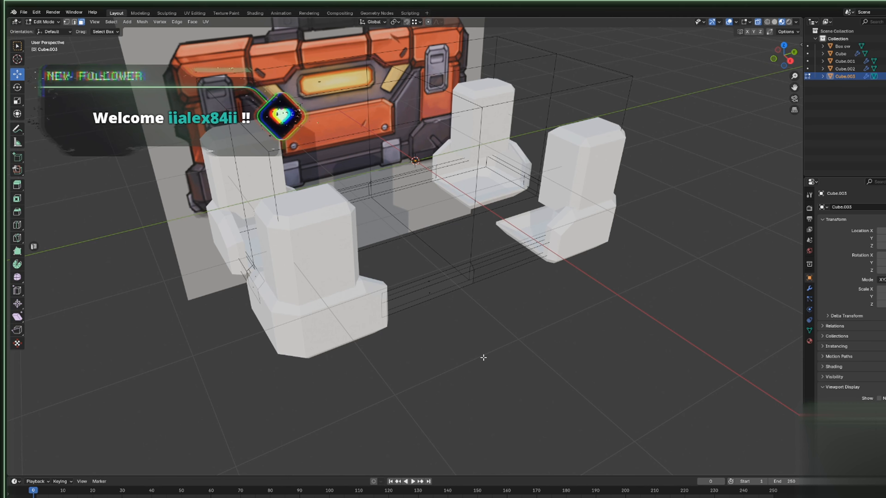
pyautogui.moveTo(608, 215); pyautogui.dragTo(600, 249, button='middle')
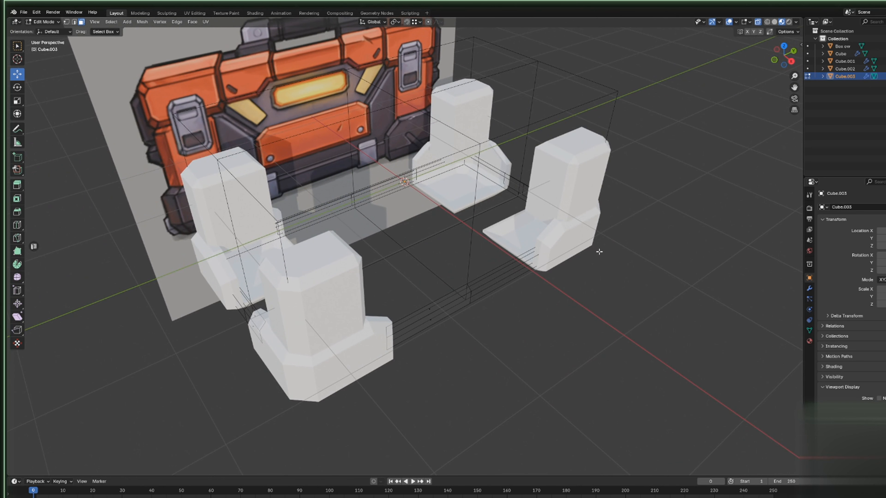
# Try a one-segment bevel of about 0.046 m on the case block's vertical corner edge beside the post, and undo it.
pyautogui.press('Tab')
pyautogui.click(307, 282)
pyautogui.moveTo(307, 282); pyautogui.dragTo(321, 283, button='middle')
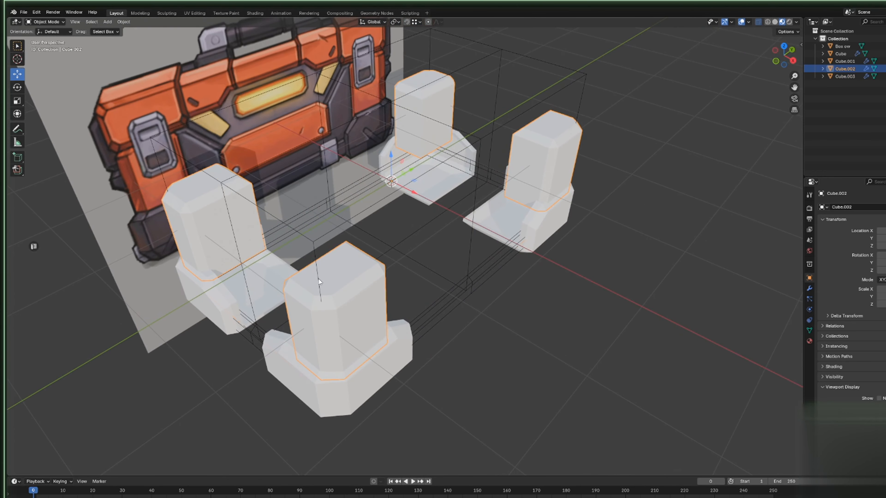
pyautogui.click(318, 279)
pyautogui.click(319, 279)
pyautogui.click(319, 279)
pyautogui.rightClick(318, 279)
pyautogui.press('Tab')
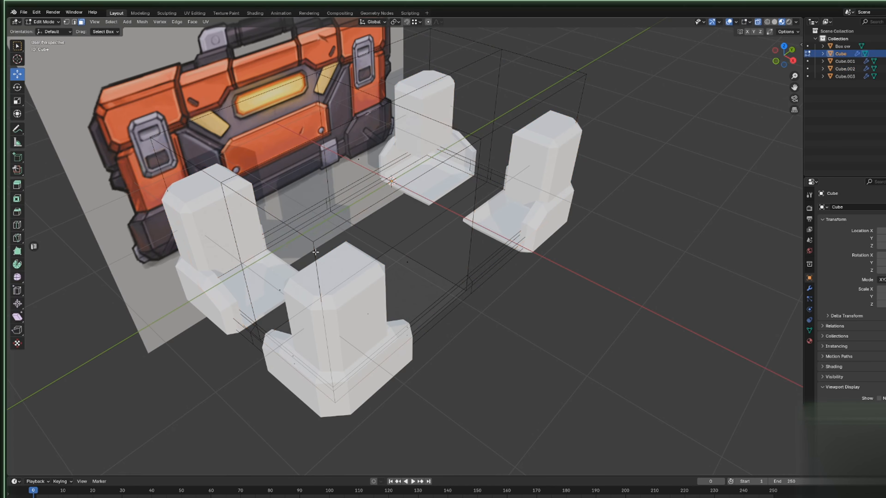
pyautogui.click(74, 21)
pyautogui.click(334, 293)
pyautogui.rightClick(334, 293)
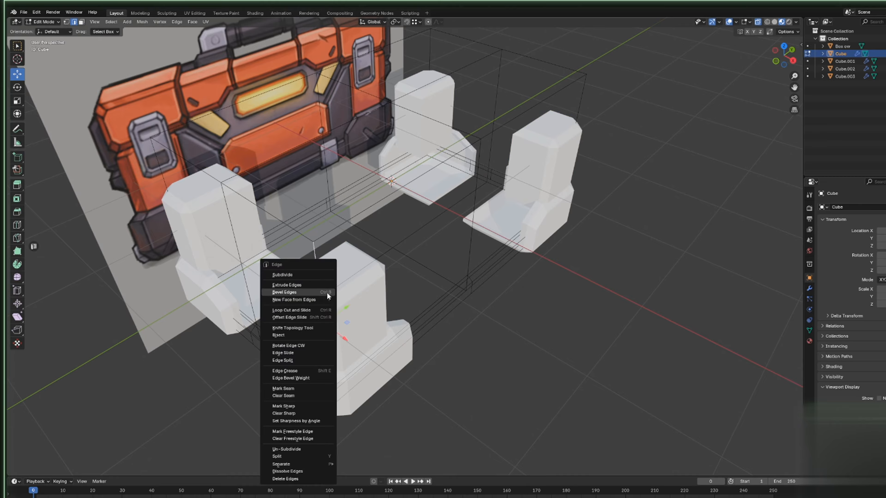
pyautogui.click(327, 293)
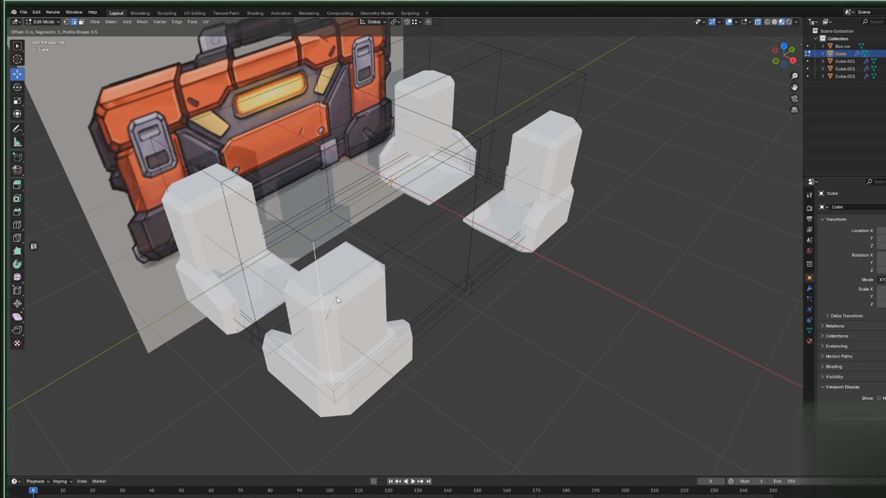
pyautogui.click(366, 308)
pyautogui.hotkey('ctrl', 'z')
pyautogui.rightClick(353, 302)
pyautogui.click(354, 301)
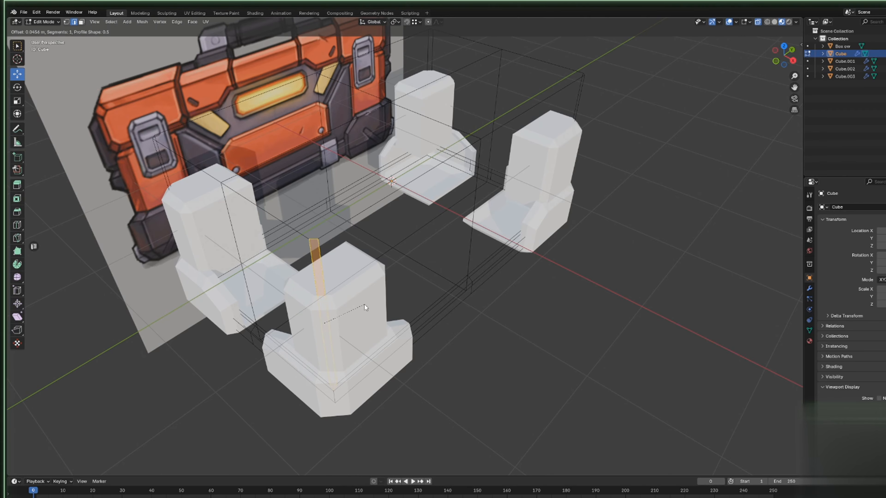
pyautogui.click(364, 304)
pyautogui.hotkey('ctrl', 'z')
# Examine the posts, lower guards and case block from several angles with nothing selected.
pyautogui.moveTo(469, 326); pyautogui.dragTo(502, 376, button='middle')
pyautogui.press('Tab')
pyautogui.click(294, 326)
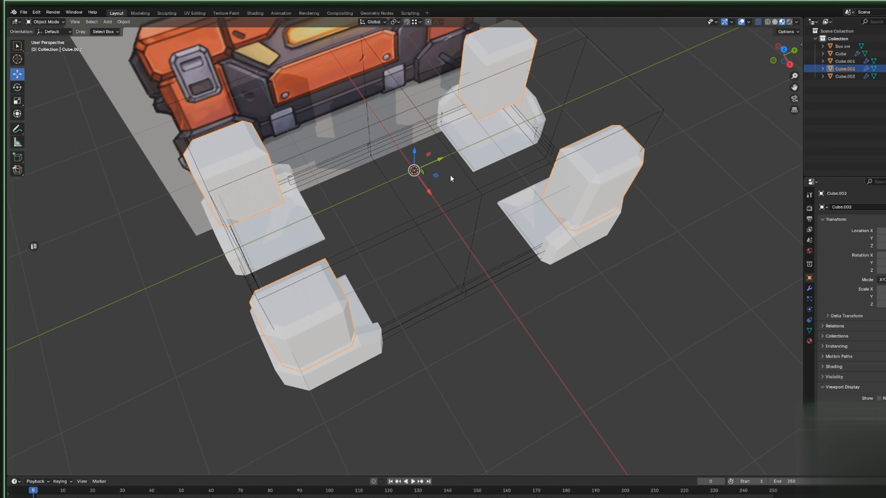
pyautogui.scroll(-1, 409, 211)
pyautogui.click(704, 382)
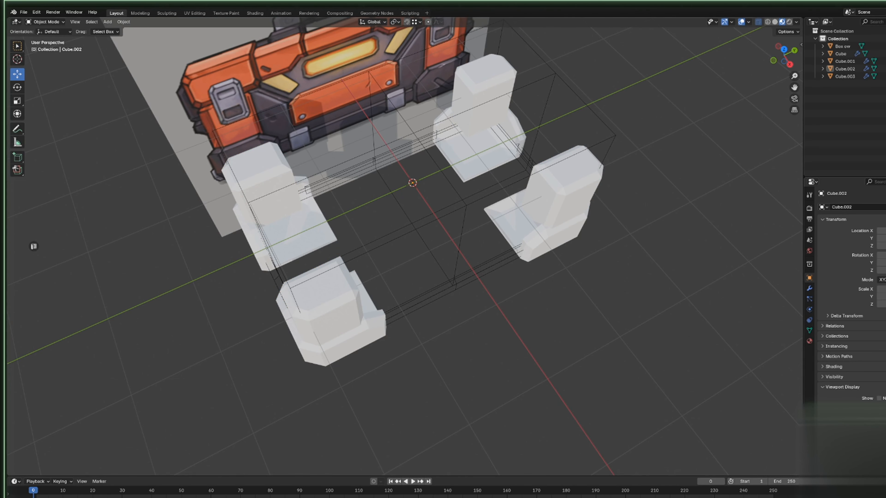
pyautogui.moveTo(451, 328); pyautogui.dragTo(463, 299, button='middle')
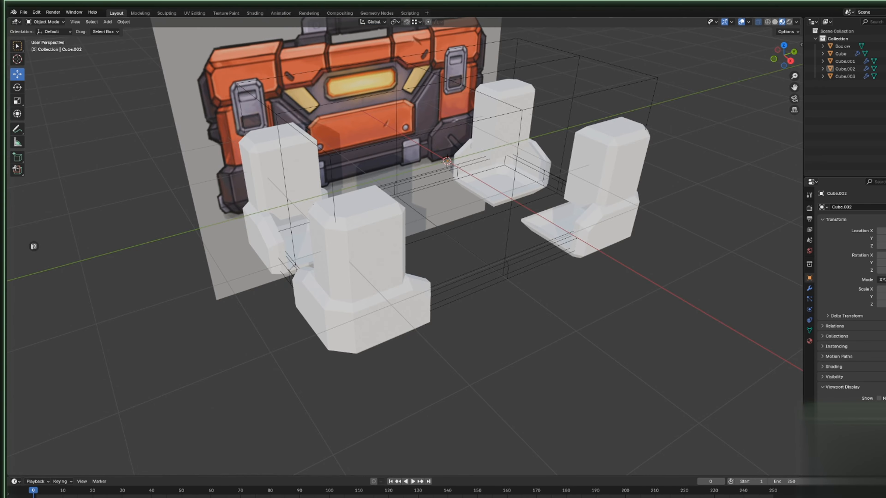
pyautogui.scroll(2, 405, 248)
pyautogui.scroll(-2, 404, 247)
pyautogui.moveTo(490, 307); pyautogui.dragTo(459, 296, button='middle')
# From the right orthographic view, add a 2 m cube mesh at the world origin.
pyautogui.click(787, 61)
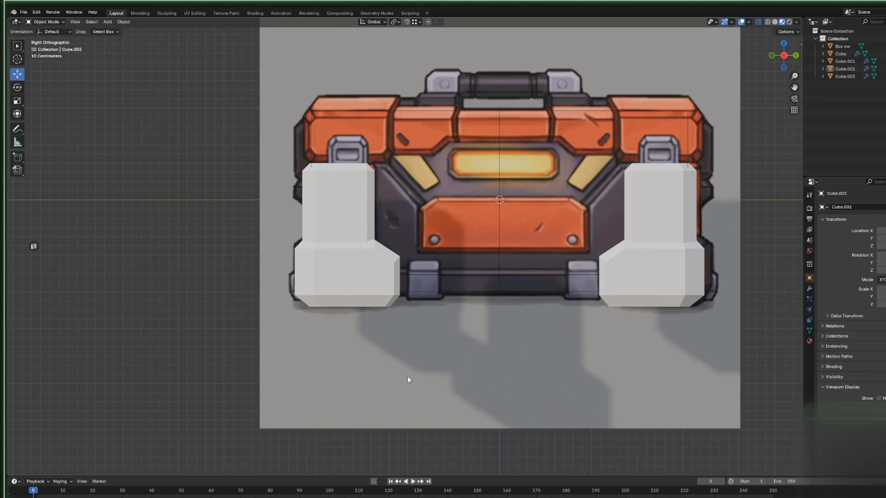
pyautogui.click(108, 22)
pyautogui.moveTo(113, 32)
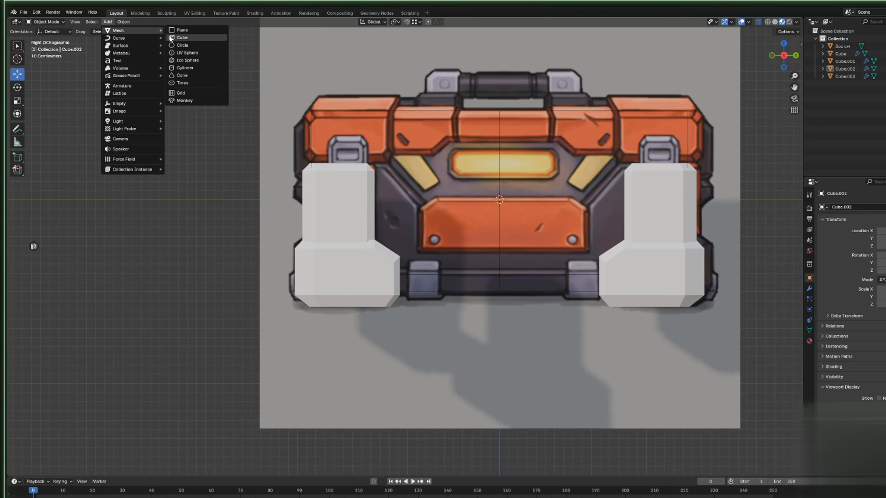
pyautogui.click(182, 39)
pyautogui.click(17, 101)
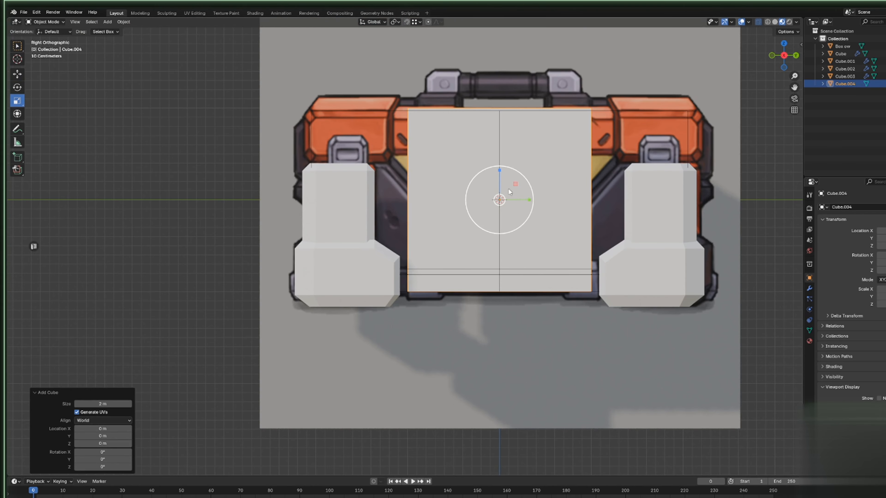
# Shrink the cube to a small block in the side view, scaling Y to about 0.42 and reducing its height to match.
pyautogui.press('s')
pyautogui.press('y')
pyautogui.click(508, 192)
pyautogui.press('s')
pyautogui.press('z')
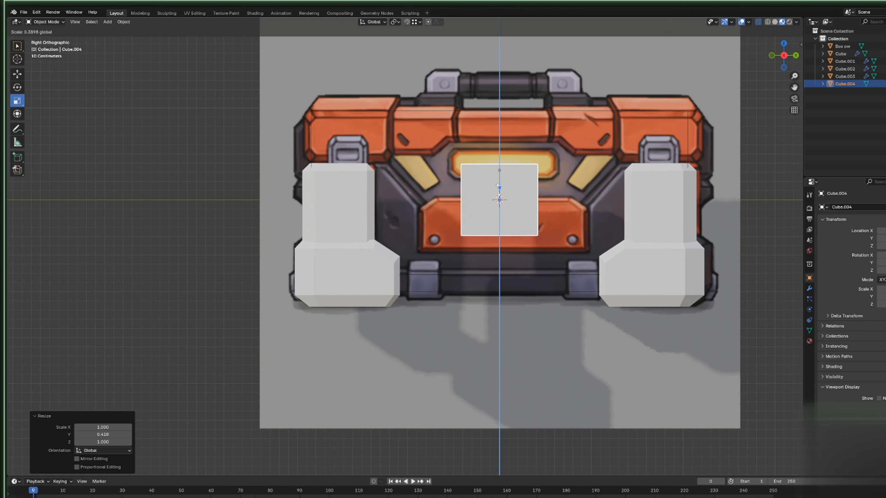
pyautogui.click(515, 199)
pyautogui.press('s')
pyautogui.moveTo(524, 197); pyautogui.dragTo(519, 198)
pyautogui.moveTo(499, 170); pyautogui.dragTo(499, 181)
# Scale the small block along X by about 0.29 to reduce its depth.
pyautogui.moveTo(454, 189); pyautogui.dragTo(491, 213, button='middle')
pyautogui.press('s')
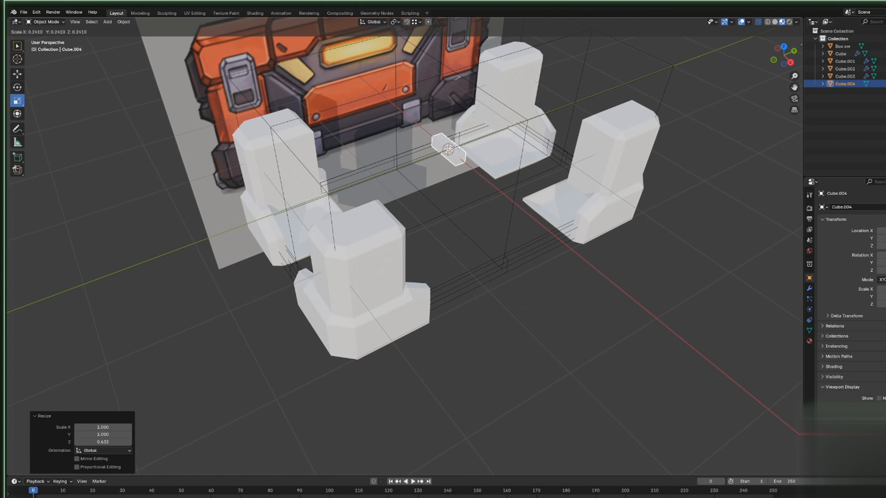
pyautogui.press('Escape')
pyautogui.press('s')
pyautogui.press('x')
pyautogui.click(452, 148)
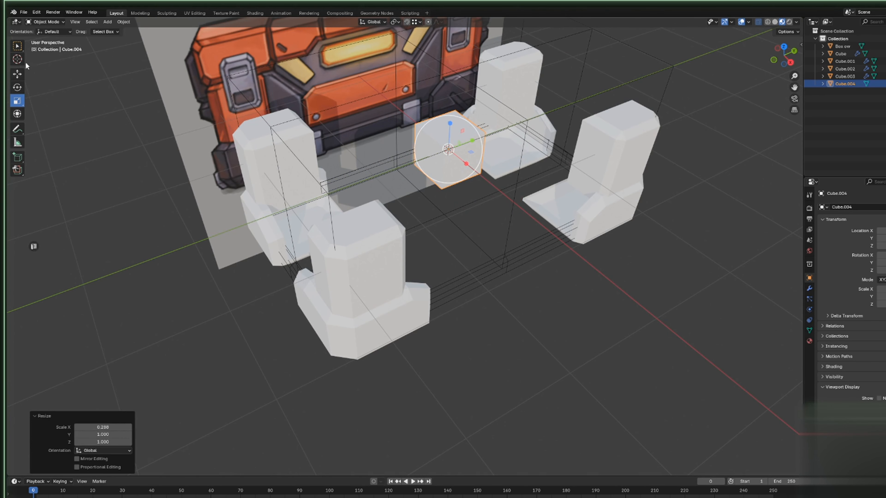
# Move the block about 1.68 m along X, about 0.9 m down and about 0.79 m along negative Y, beside the lower guard.
pyautogui.click(18, 74)
pyautogui.moveTo(468, 164); pyautogui.dragTo(568, 241)
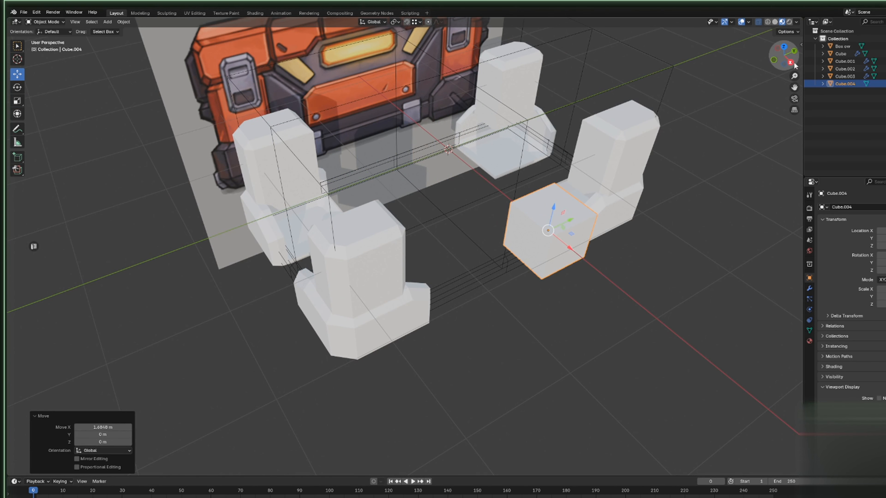
pyautogui.click(790, 62)
pyautogui.moveTo(498, 171); pyautogui.dragTo(499, 253)
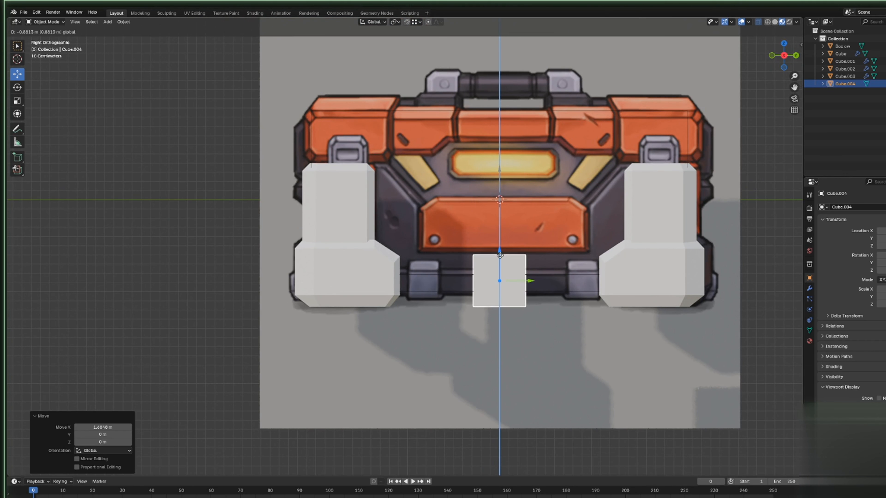
pyautogui.moveTo(524, 282); pyautogui.dragTo(458, 288)
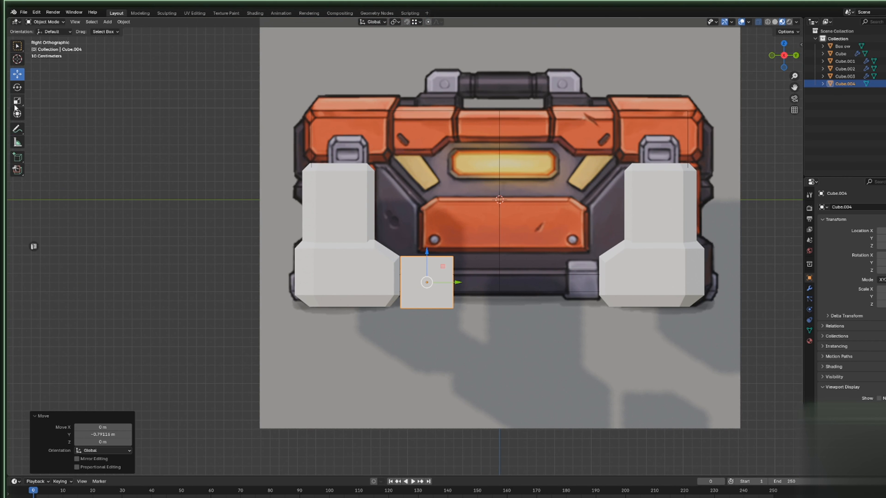
# Resize the block to roughly fit the small grey bracket in the reference and nudge it about 0.03 m along negative Y.
pyautogui.click(17, 101)
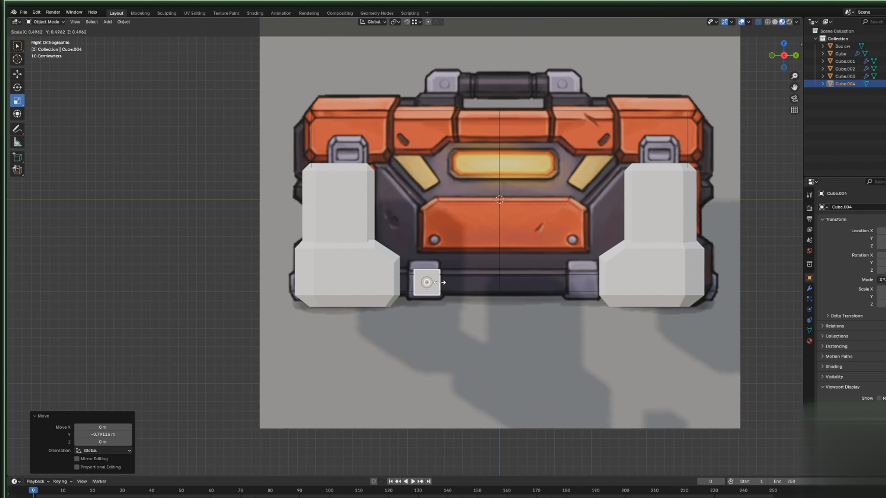
pyautogui.moveTo(456, 283)
pyautogui.mouseDown()
pyautogui.moveTo(428, 255)
pyautogui.moveTo(451, 282)
pyautogui.mouseUp()
pyautogui.press('s')
pyautogui.hotkey('ctrl', 'z')
pyautogui.click(14, 78)
# Move the block inward along X to the trim strip, and shift its inner face about 0.23 m outward along X.
pyautogui.moveTo(451, 282); pyautogui.dragTo(345, 310, button='middle')
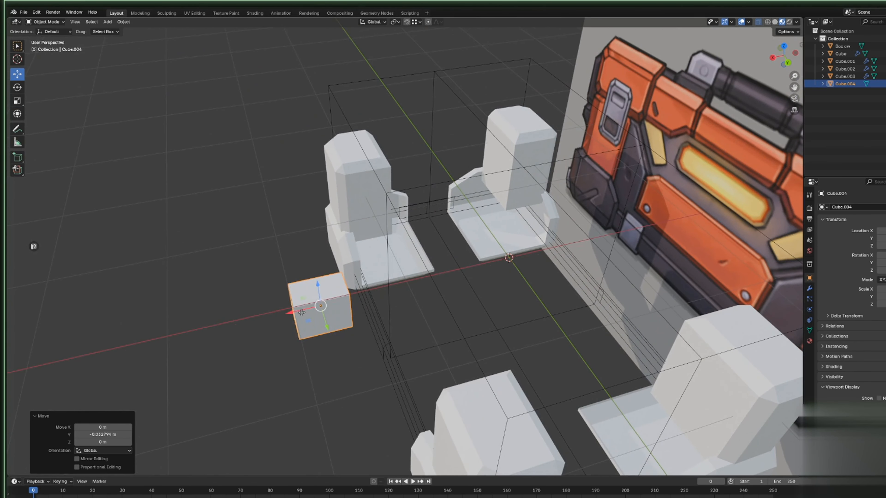
pyautogui.moveTo(302, 312); pyautogui.dragTo(360, 300)
pyautogui.press('Tab')
pyautogui.moveTo(493, 328); pyautogui.dragTo(382, 219)
pyautogui.moveTo(374, 291); pyautogui.dragTo(353, 298)
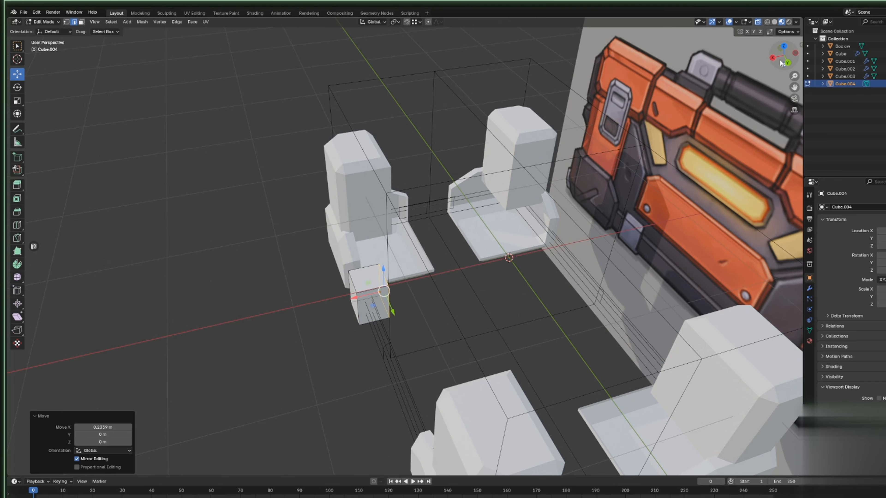
# Lower the block's outer top edge by about 0.11 m along Z to slope its top.
pyautogui.click(773, 58)
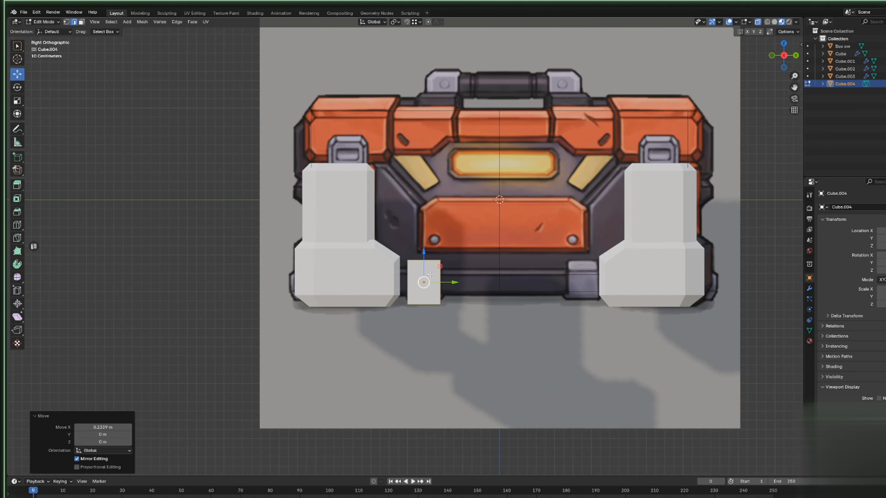
pyautogui.scroll(3, 430, 274)
pyautogui.moveTo(430, 275); pyautogui.dragTo(423, 289, button='middle')
pyautogui.moveTo(407, 281); pyautogui.dragTo(406, 301)
pyautogui.click(780, 59)
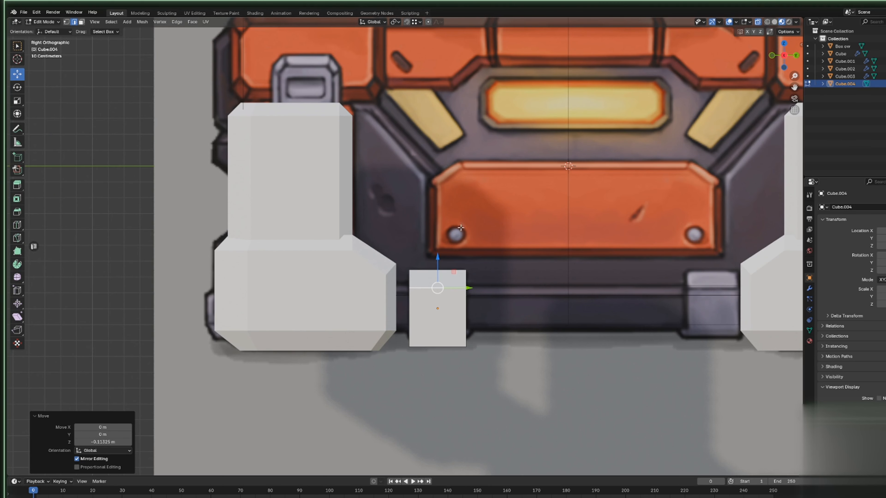
pyautogui.press('Tab')
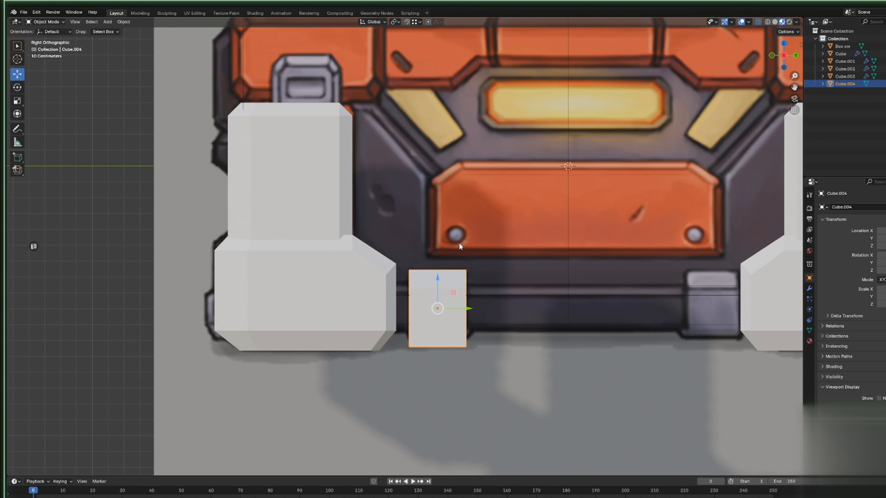
# Add a Mirror modifier to the small block.
pyautogui.click(808, 289)
pyautogui.click(846, 206)
pyautogui.moveTo(846, 207)
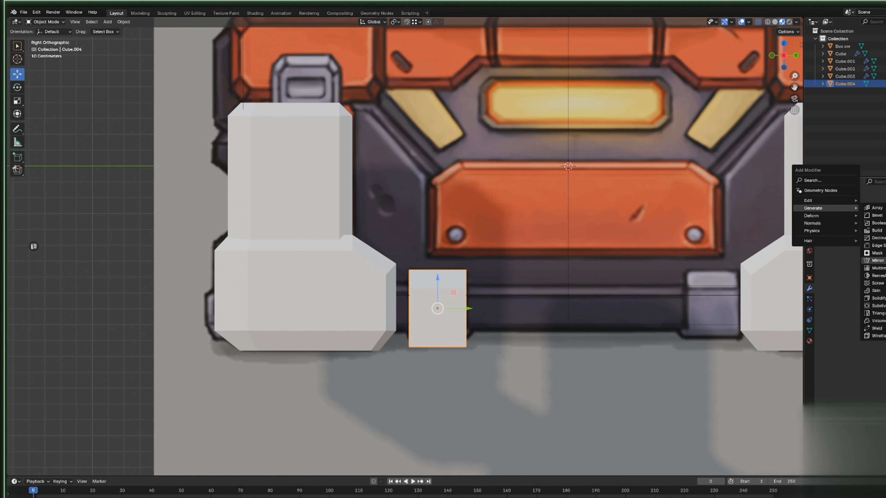
pyautogui.click(875, 260)
pyautogui.scroll(-1, 754, 266)
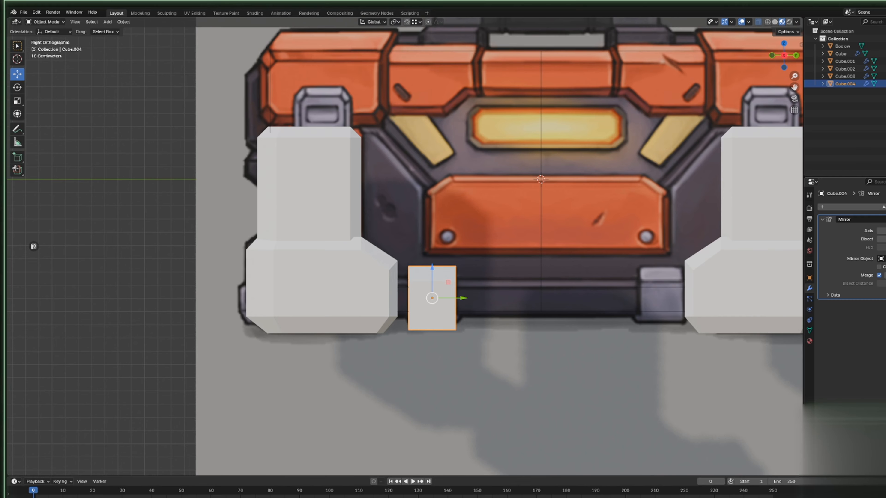
# Set the block's origin to the 3D cursor and mirror it across both the X and Y axes.
pyautogui.moveTo(673, 217); pyautogui.dragTo(615, 236, button='middle')
pyautogui.hotkey('ctrl', 'alt', 'shift', 'c')
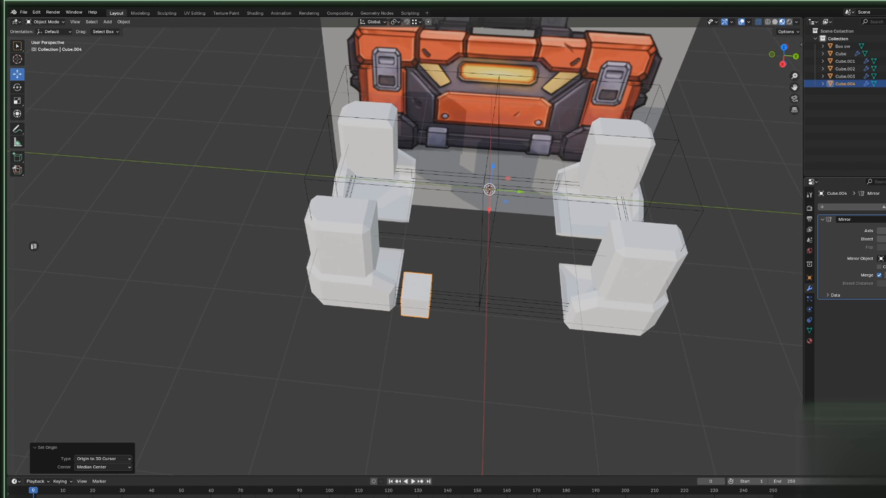
pyautogui.click(884, 230)
pyautogui.click(883, 230)
pyautogui.click(883, 230)
pyautogui.click(885, 231)
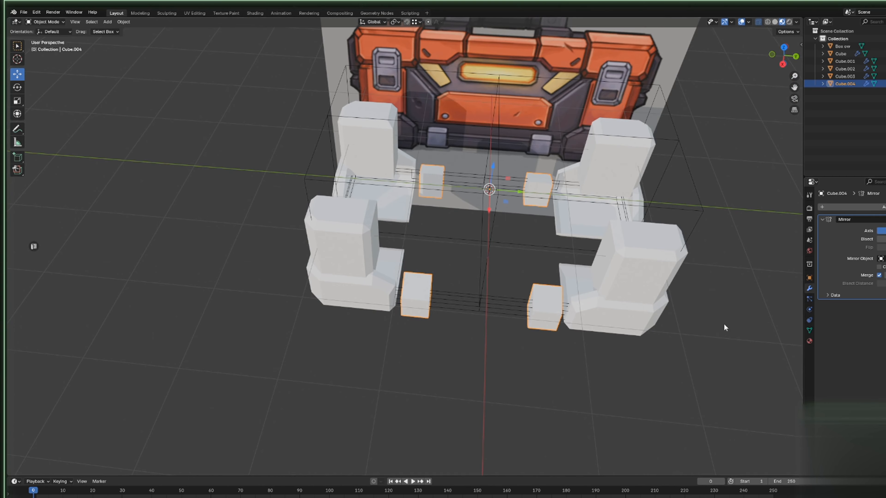
pyautogui.moveTo(724, 324); pyautogui.dragTo(664, 311, button='middle')
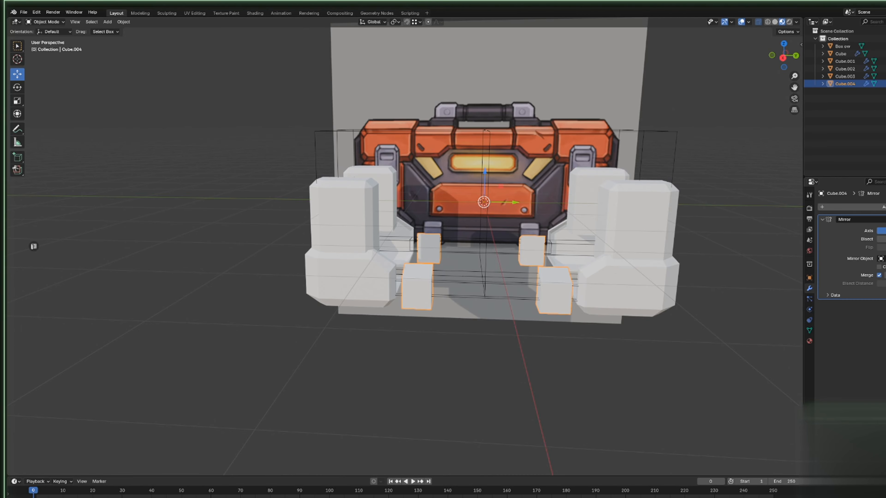
# Raise the block's bottom face by about 0.12 m along Z.
pyautogui.scroll(2, 580, 325)
pyautogui.moveTo(531, 331); pyautogui.dragTo(414, 290, button='middle')
pyautogui.press('Tab')
pyautogui.click(359, 314)
pyautogui.press('g')
pyautogui.press('z')
pyautogui.click(361, 292)
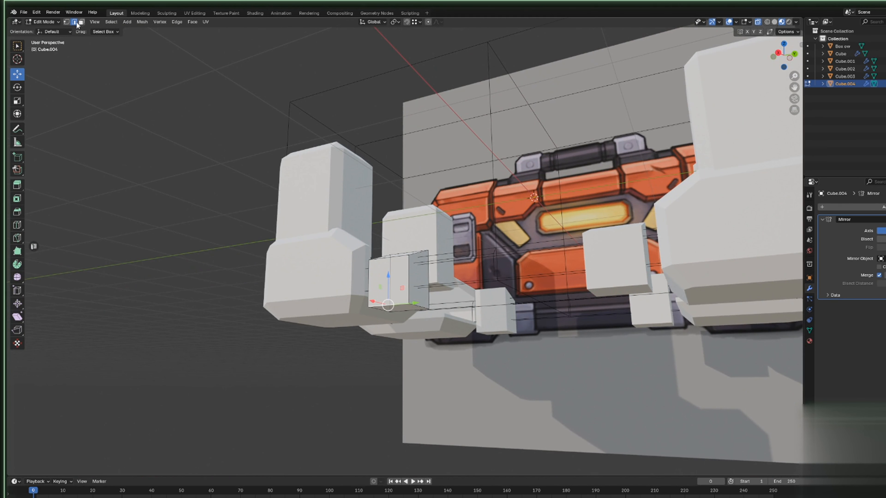
pyautogui.click(777, 52)
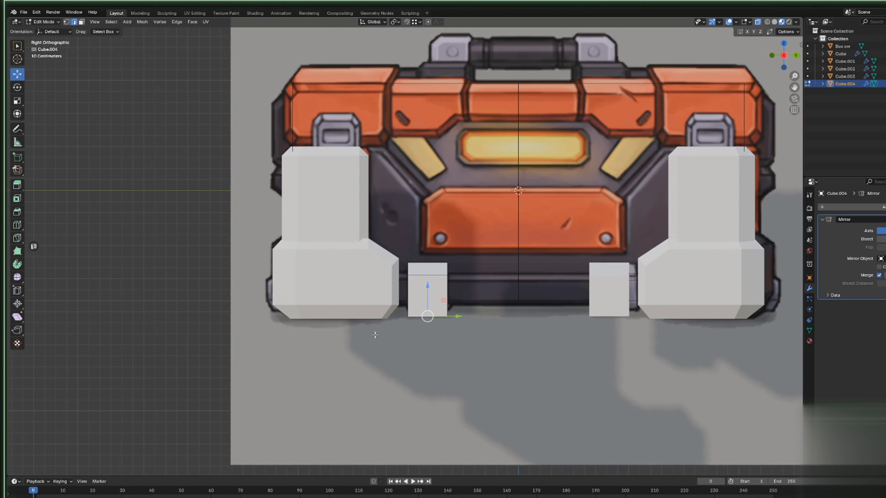
pyautogui.press('g')
pyautogui.press('z')
pyautogui.click(429, 275)
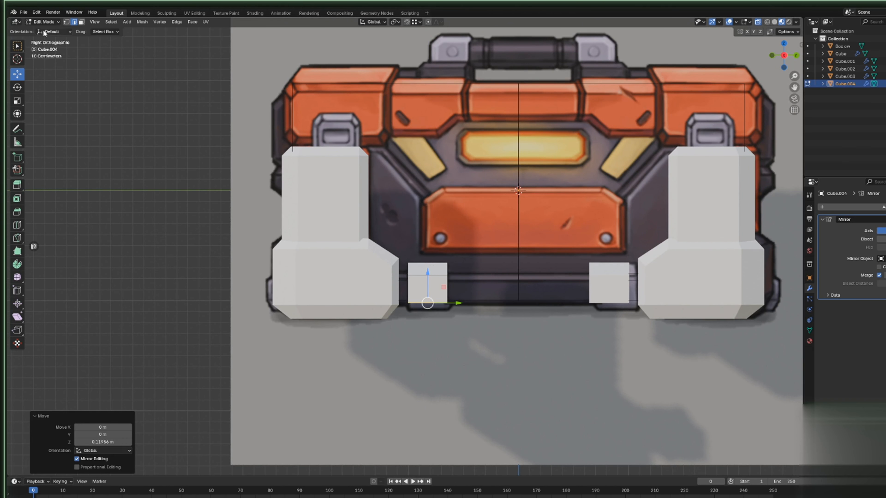
# Extrude the block's bottom face downward by about 0.06 m.
pyautogui.click(81, 22)
pyautogui.press('e')
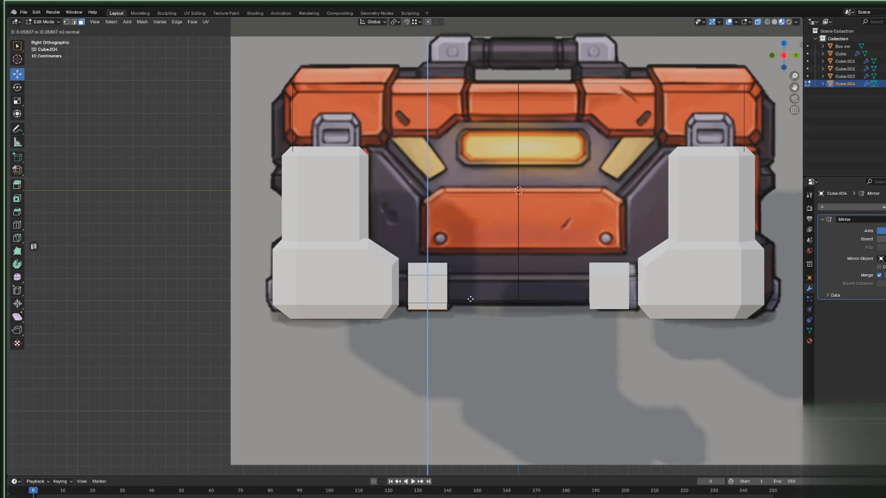
pyautogui.click(471, 299)
# Try scaling the extruded bottom face and undo it.
pyautogui.moveTo(471, 299); pyautogui.dragTo(443, 309, button='middle')
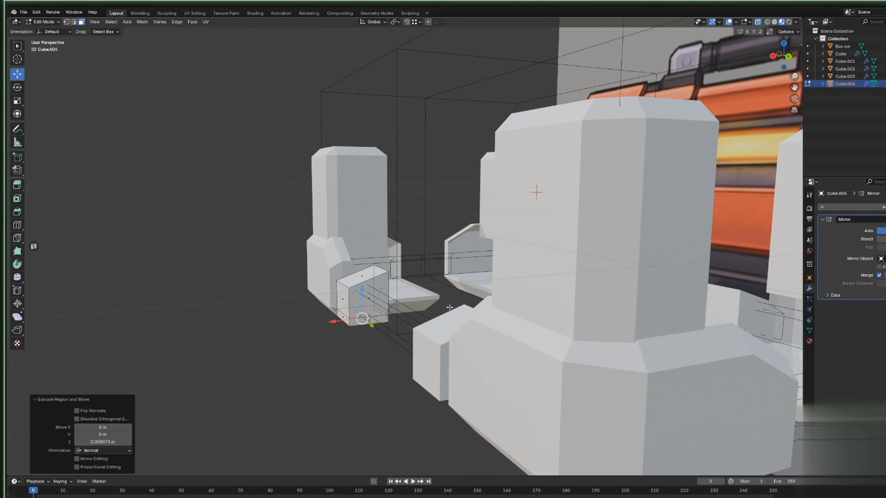
pyautogui.press('s')
pyautogui.click(427, 310)
pyautogui.hotkey('ctrl', 'z')
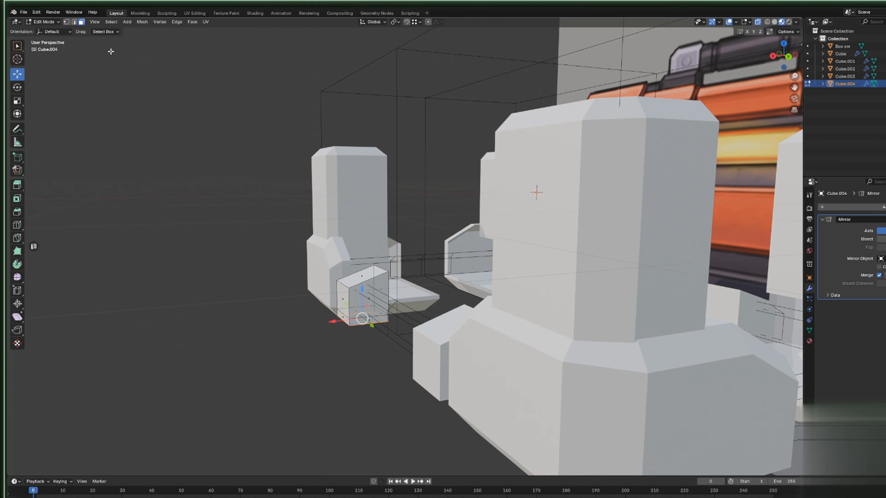
# Move the block's outer bottom vertices about 0.06 m along negative X to chamfer the lower outer edge.
pyautogui.click(332, 315)
pyautogui.keyDown('shift'); pyautogui.click(346, 329); pyautogui.keyUp('shift')
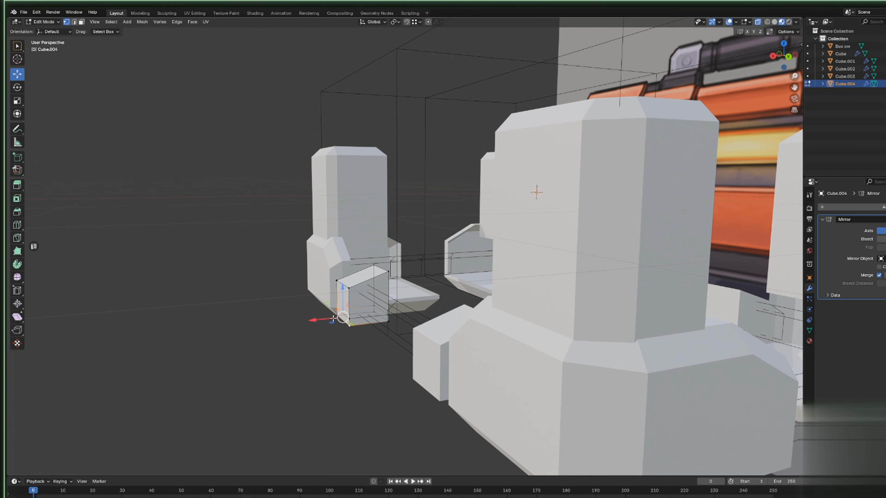
pyautogui.moveTo(312, 328); pyautogui.dragTo(320, 328)
# Move the block's inner bottom vertices slightly outward along X to chamfer the lower inner edge.
pyautogui.scroll(-5, 320, 327)
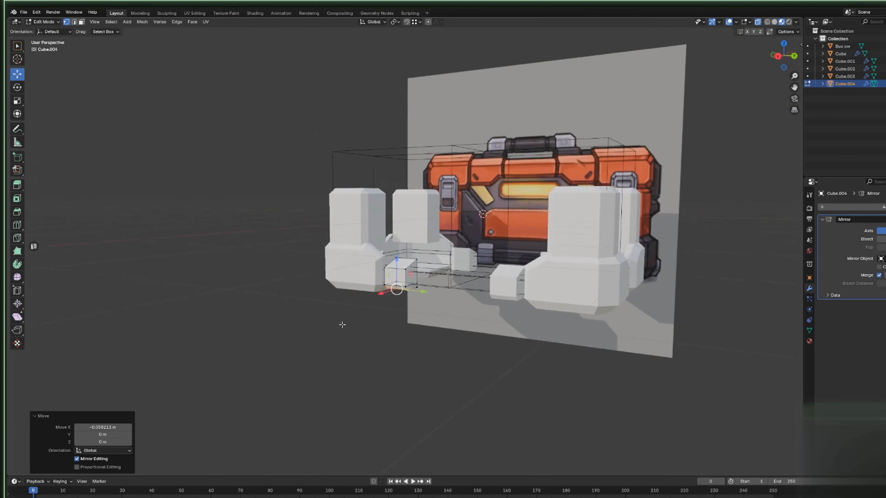
pyautogui.moveTo(321, 328); pyautogui.dragTo(456, 309, button='middle')
pyautogui.scroll(3, 436, 292)
pyautogui.click(439, 314)
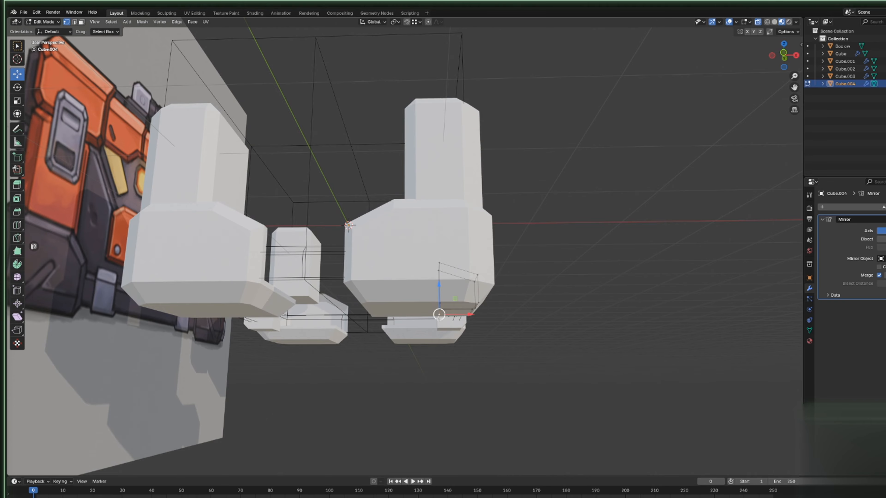
pyautogui.moveTo(447, 315); pyautogui.dragTo(453, 313)
pyautogui.moveTo(453, 313); pyautogui.dragTo(372, 291, button='middle')
pyautogui.click(396, 390)
pyautogui.click(375, 265)
# Add one vertical loop cut through the block near its outer face, with a slide factor of about -0.59.
pyautogui.moveTo(408, 338); pyautogui.dragTo(271, 256, button='middle')
pyautogui.click(17, 225)
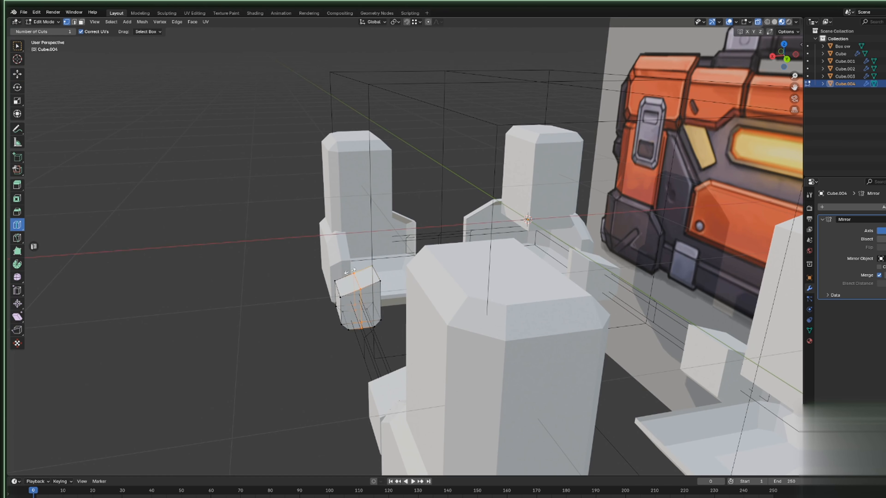
pyautogui.moveTo(355, 289); pyautogui.dragTo(334, 263)
pyautogui.click(334, 263)
pyautogui.moveTo(334, 264); pyautogui.dragTo(359, 279, button='middle')
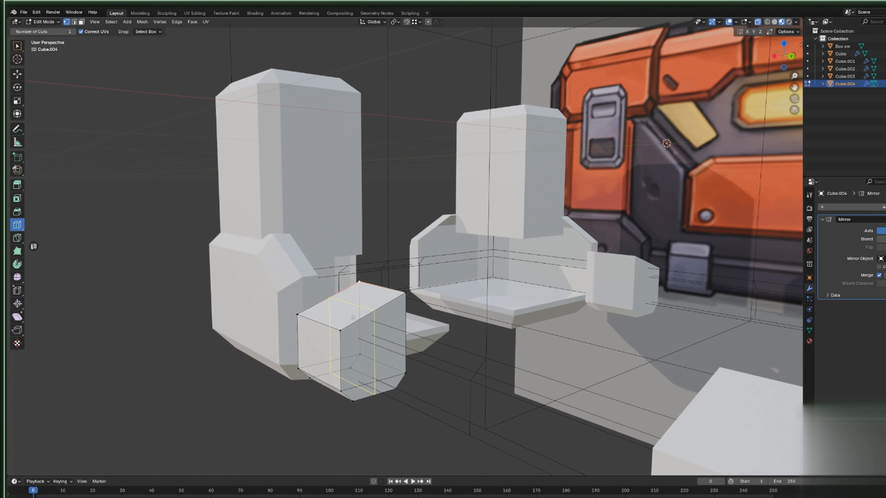
pyautogui.moveTo(354, 318); pyautogui.dragTo(315, 326, button='middle')
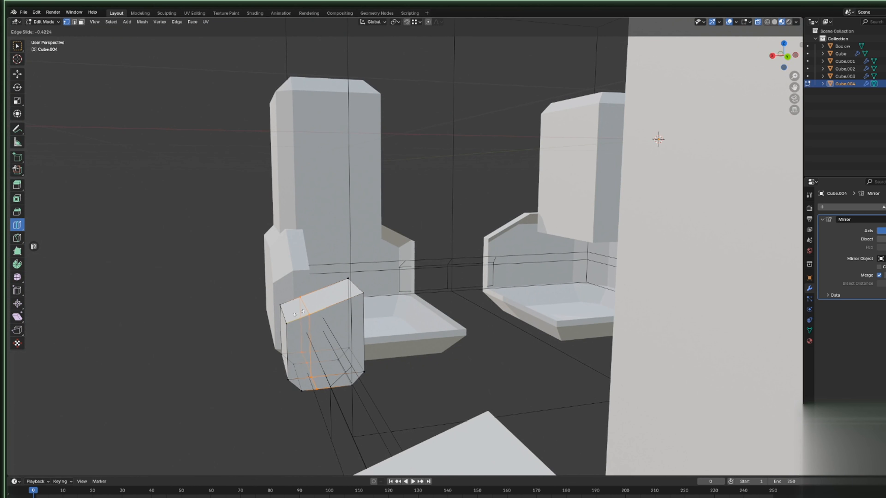
pyautogui.moveTo(303, 335); pyautogui.dragTo(106, 90)
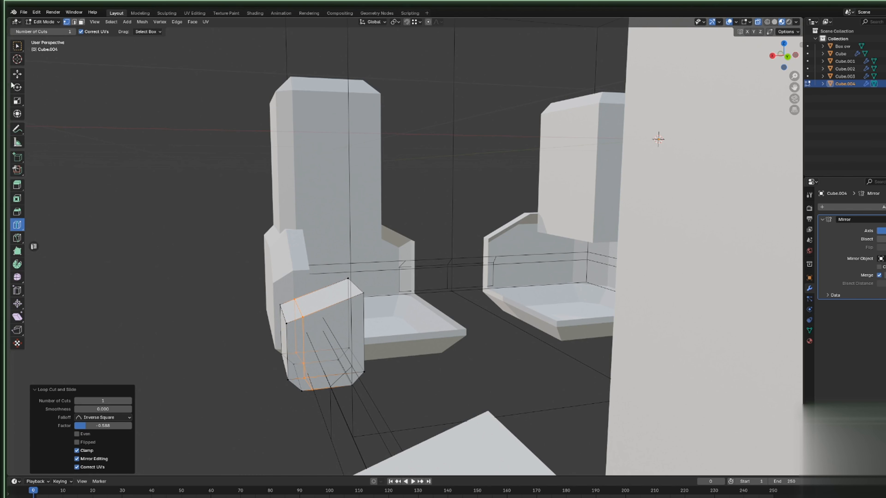
# Raise the new loop's top vertices toward the inner top edge, and flatten the four top vertices with a Z scale of 0.
pyautogui.click(17, 73)
pyautogui.moveTo(302, 318); pyautogui.dragTo(338, 265)
pyautogui.click(348, 278)
pyautogui.keyDown('shift'); pyautogui.click(295, 285); pyautogui.keyUp('shift')
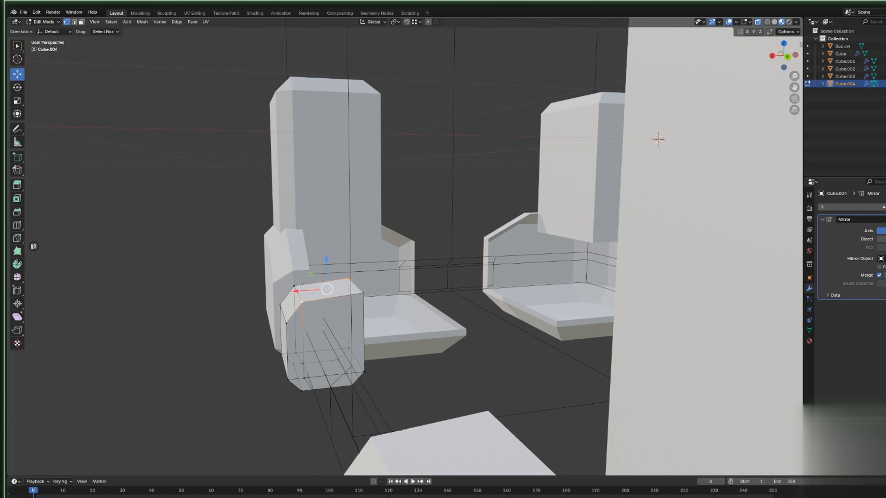
pyautogui.keyDown('shift'); pyautogui.click(363, 293); pyautogui.keyUp('shift')
pyautogui.press('s')
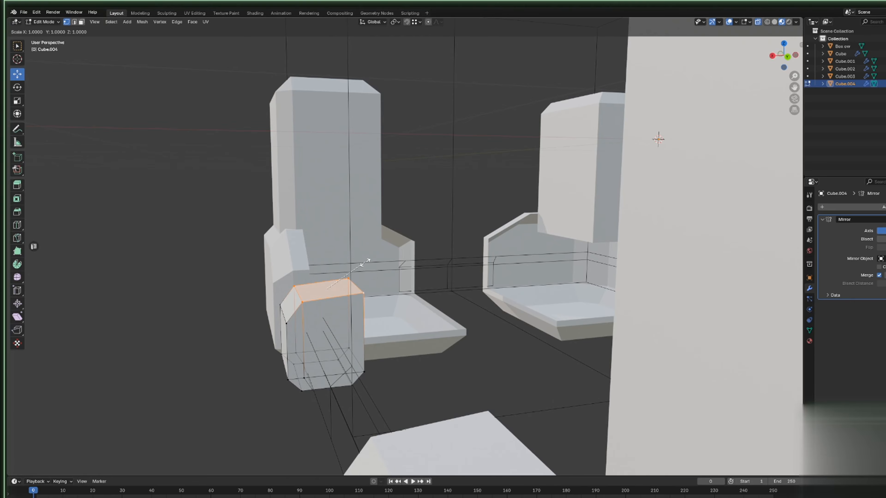
pyautogui.press('z')
pyautogui.press('0')
pyautogui.press('Return')
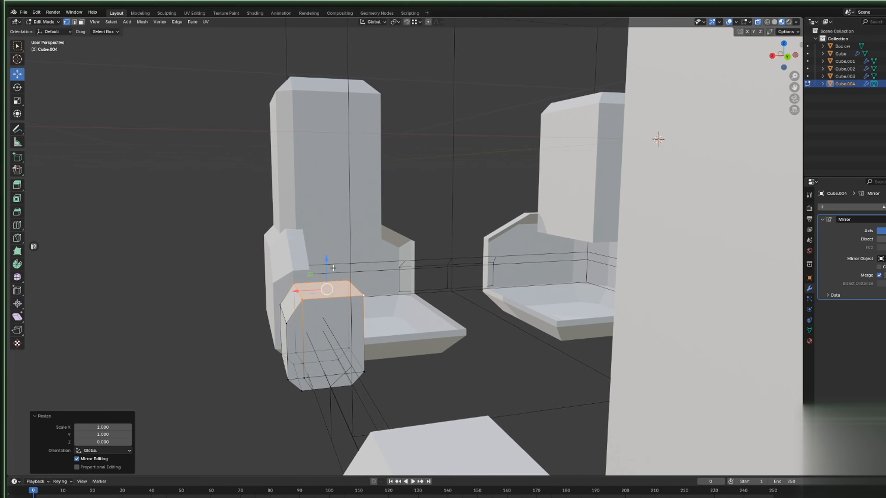
pyautogui.moveTo(333, 268); pyautogui.dragTo(334, 276)
# Vertex-slide the block's lower outer corner vertices along their edges to refine the chamfer, and return to Object Mode.
pyautogui.moveTo(334, 276); pyautogui.dragTo(307, 313, button='middle')
pyautogui.click(279, 309)
pyautogui.hotkey('shift', 'v')
pyautogui.click(261, 310)
pyautogui.hotkey('shift', 'v')
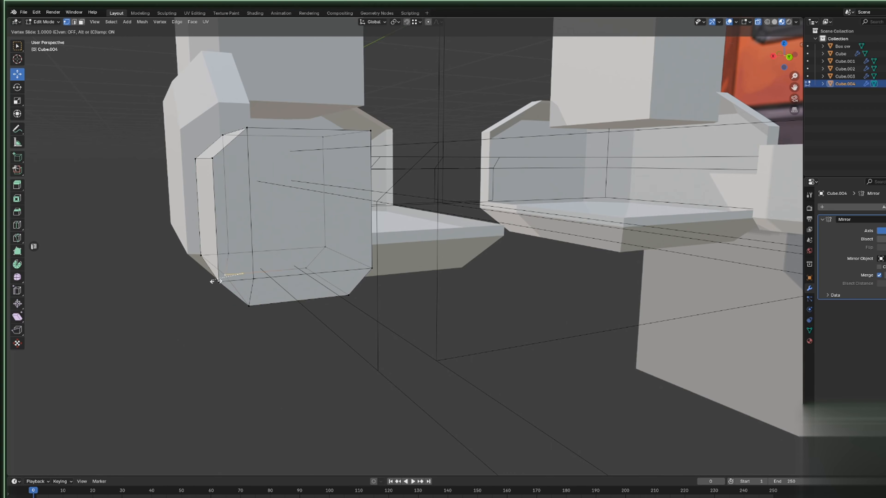
pyautogui.click(213, 281)
pyautogui.moveTo(212, 281); pyautogui.dragTo(427, 399, button='middle')
pyautogui.press('Tab')
pyautogui.scroll(-4, 389, 360)
pyautogui.scroll(2, 394, 349)
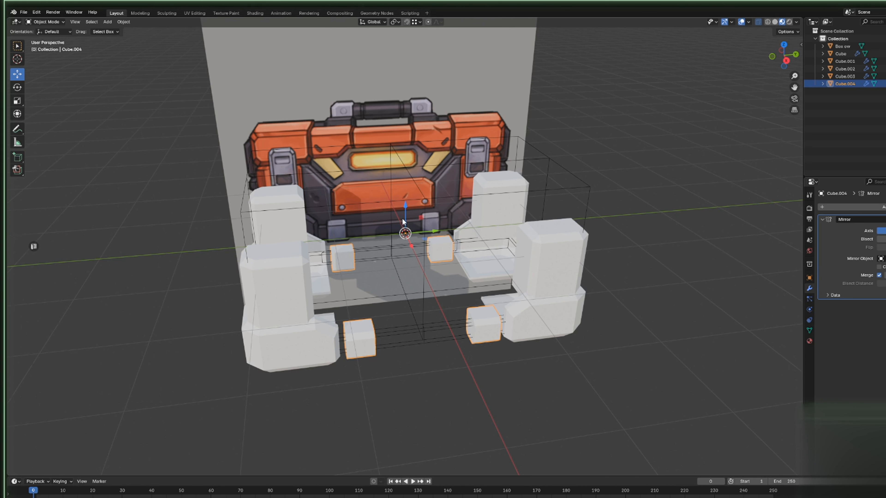
# Move the lower corner guard's innermost end vertices outward along X by about 0.056 m to shorten the guard.
pyautogui.scroll(-3, 402, 222)
pyautogui.moveTo(422, 238)
pyautogui.mouseDown(button='middle')
pyautogui.moveTo(414, 244)
pyautogui.moveTo(420, 236)
pyautogui.mouseUp(button='middle')
pyautogui.scroll(4, 410, 252)
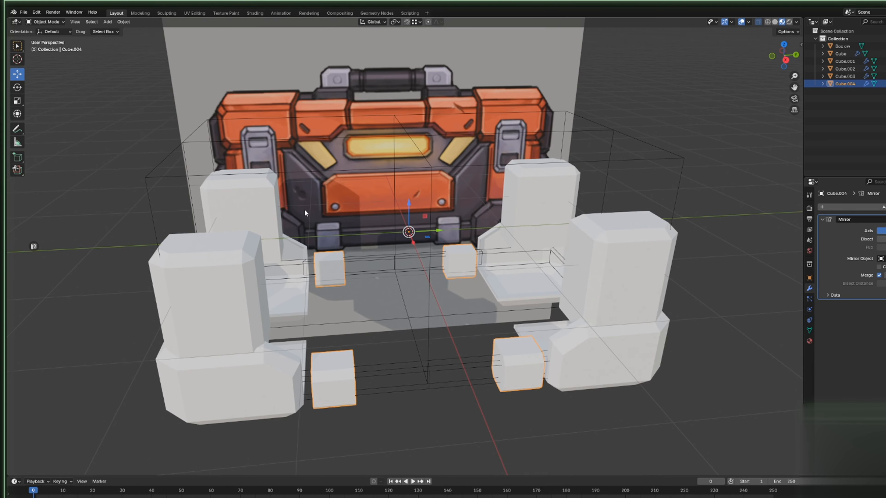
pyautogui.moveTo(391, 309); pyautogui.dragTo(411, 314, button='middle')
pyautogui.scroll(-2, 421, 316)
pyautogui.scroll(-2, 384, 300)
pyautogui.moveTo(361, 291); pyautogui.dragTo(375, 242, button='middle')
pyautogui.click(470, 279)
pyautogui.press('Tab')
pyautogui.moveTo(375, 241); pyautogui.dragTo(414, 341)
pyautogui.press('g')
pyautogui.press('x')
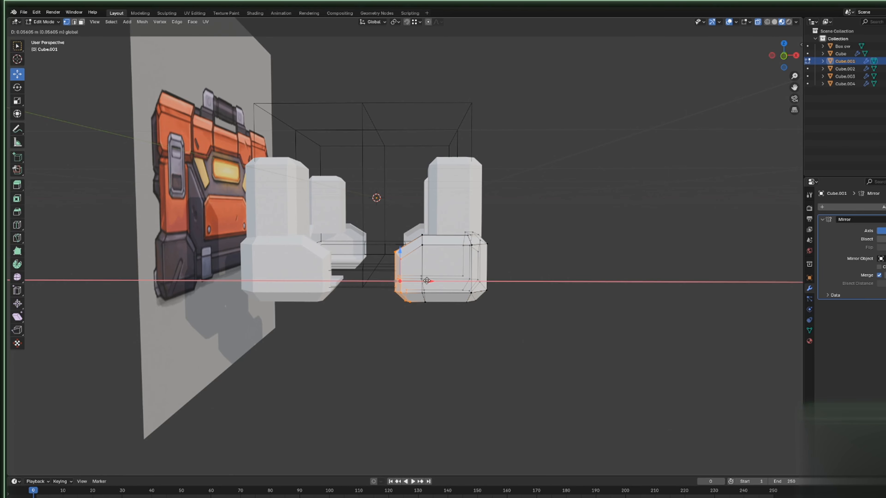
pyautogui.click(362, 199)
# Shift the corner guard's whole inner section outward along X by about 0.004 m, and return to Object Mode.
pyautogui.moveTo(363, 200); pyautogui.dragTo(444, 346)
pyautogui.press('g')
pyautogui.press('x')
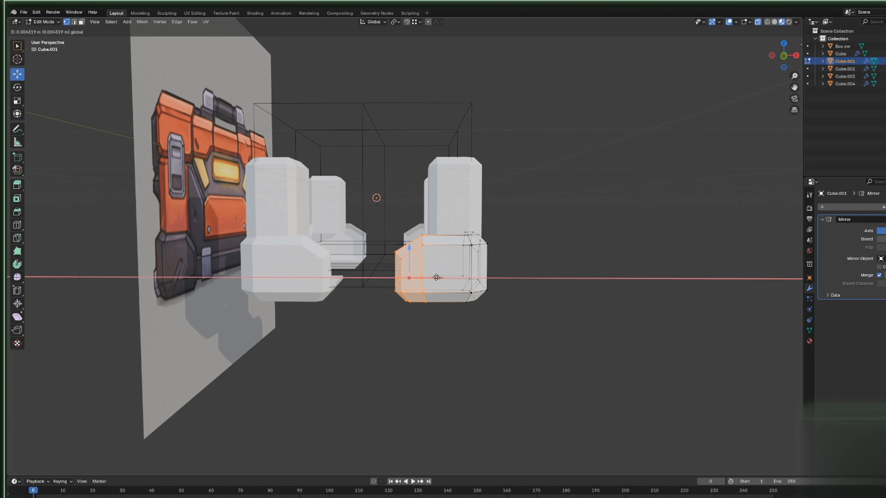
pyautogui.click(436, 277)
pyautogui.press('Tab')
# Raise the bracket block's top inner vertices about 0.05 m along Z to match the reference, and return to Object Mode.
pyautogui.moveTo(599, 279); pyautogui.dragTo(442, 286, button='middle')
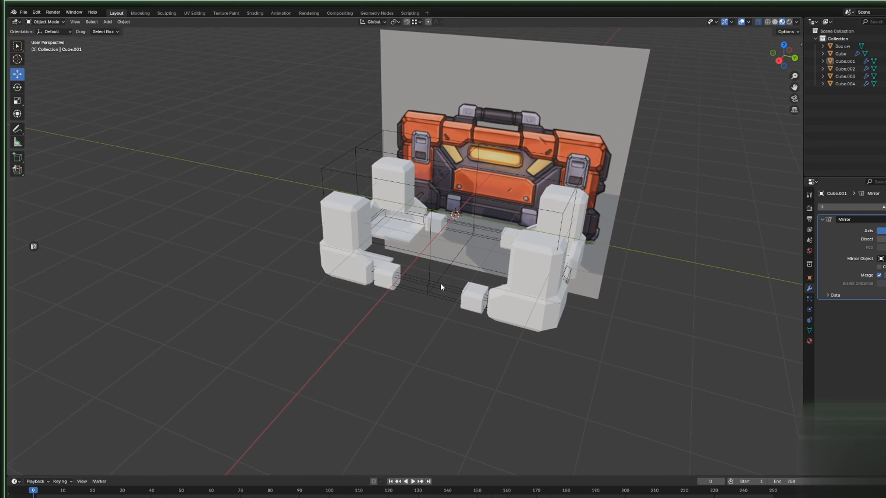
pyautogui.click(779, 61)
pyautogui.scroll(3, 49, 422)
pyautogui.click(460, 192)
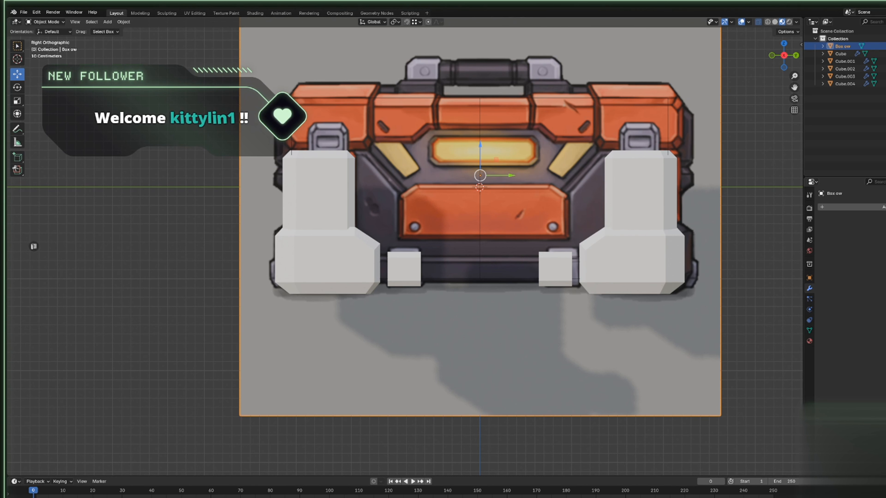
pyautogui.click(220, 286)
pyautogui.click(407, 274)
pyautogui.press('Tab')
pyautogui.scroll(4, 406, 275)
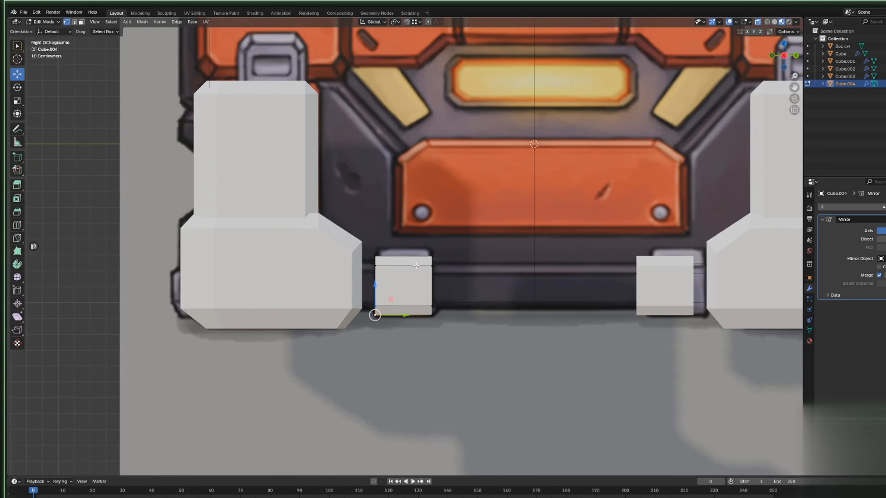
pyautogui.moveTo(375, 312); pyautogui.dragTo(313, 285, button='middle')
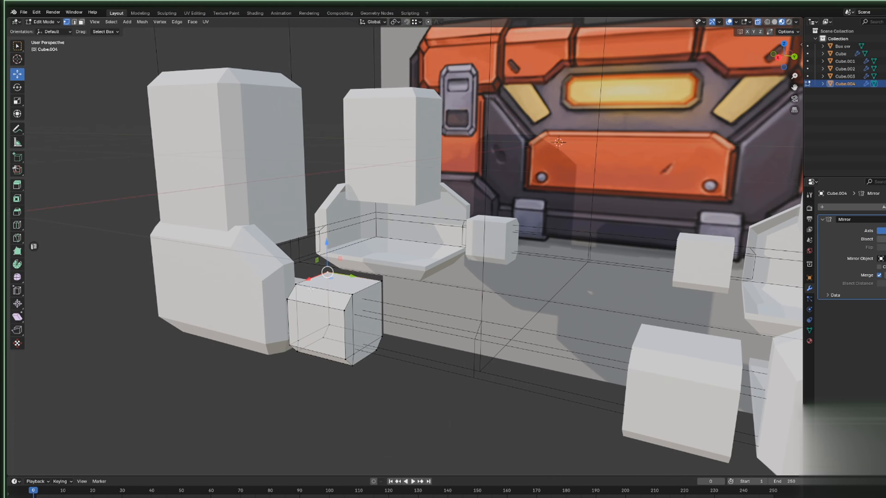
pyautogui.keyDown('alt'); pyautogui.click(311, 278); pyautogui.keyUp('alt')
pyautogui.click(777, 57)
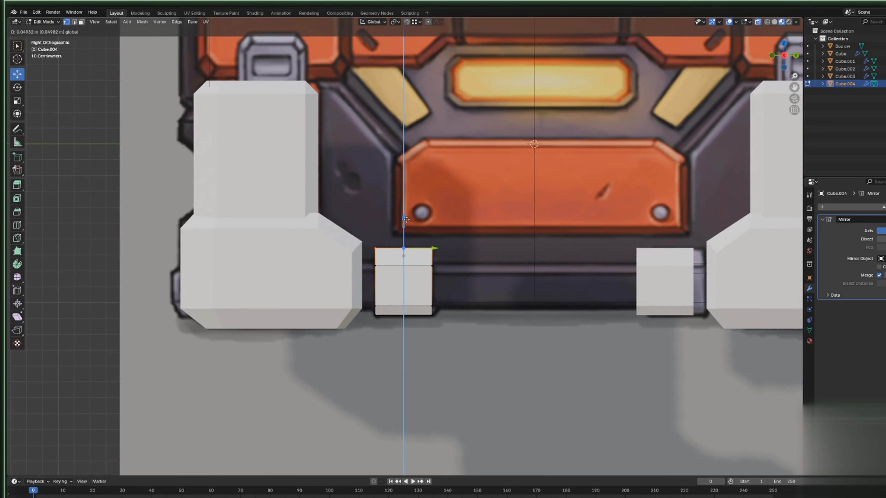
pyautogui.moveTo(399, 231); pyautogui.dragTo(409, 220)
pyautogui.scroll(-8, 409, 219)
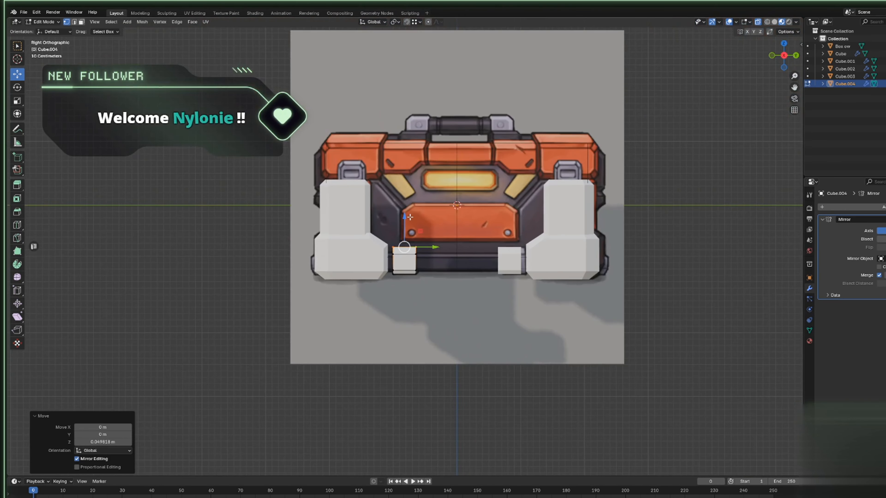
pyautogui.press('Tab')
# Extrude the lower trim strip's bottom edge loop downward by about 0.057 m along Z.
pyautogui.moveTo(118, 196); pyautogui.dragTo(431, 273, button='middle')
pyautogui.click(239, 192)
pyautogui.click(417, 276)
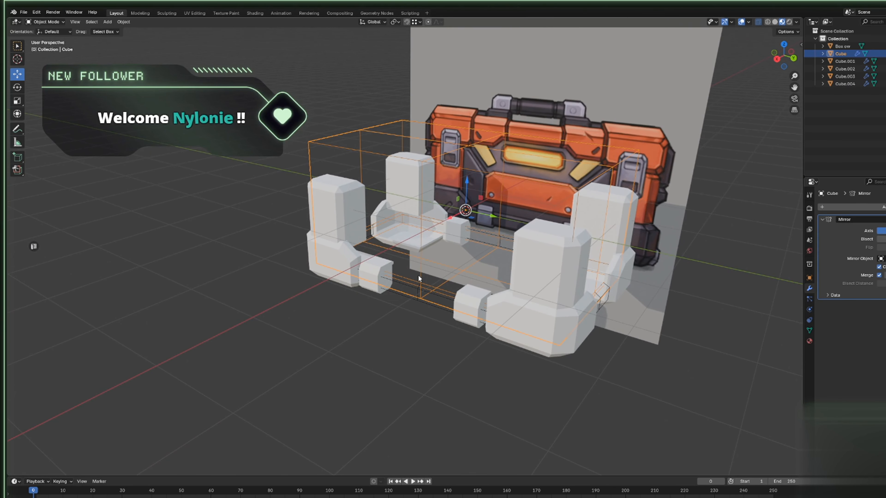
pyautogui.moveTo(428, 255); pyautogui.dragTo(388, 251, button='middle')
pyautogui.click(362, 261)
pyautogui.scroll(3, 362, 262)
pyautogui.scroll(2, 362, 261)
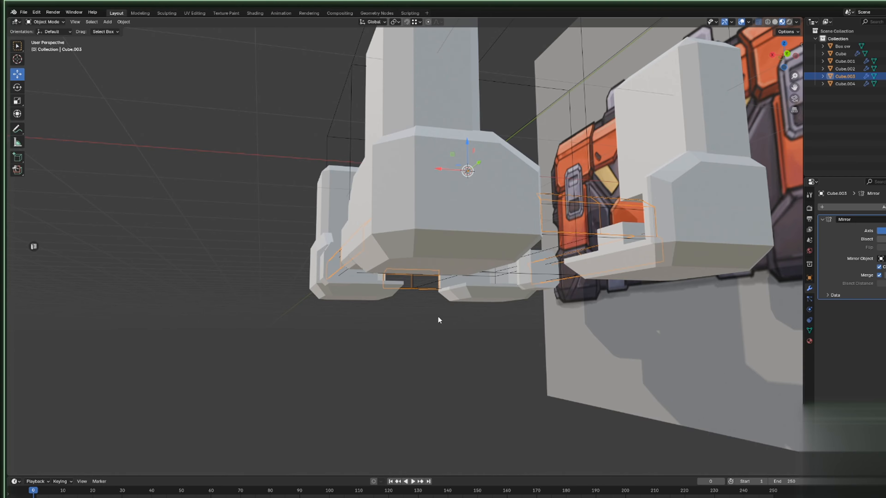
pyautogui.moveTo(438, 316); pyautogui.dragTo(398, 312, button='middle')
pyautogui.press('Tab')
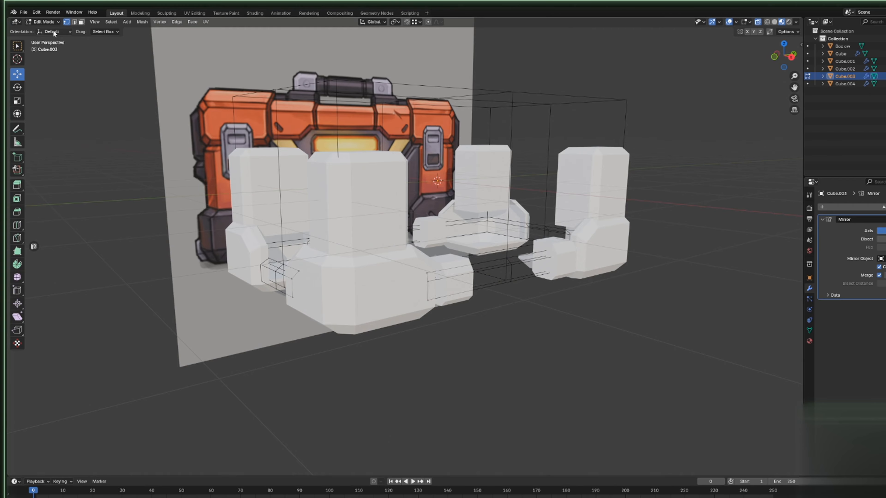
pyautogui.click(490, 284)
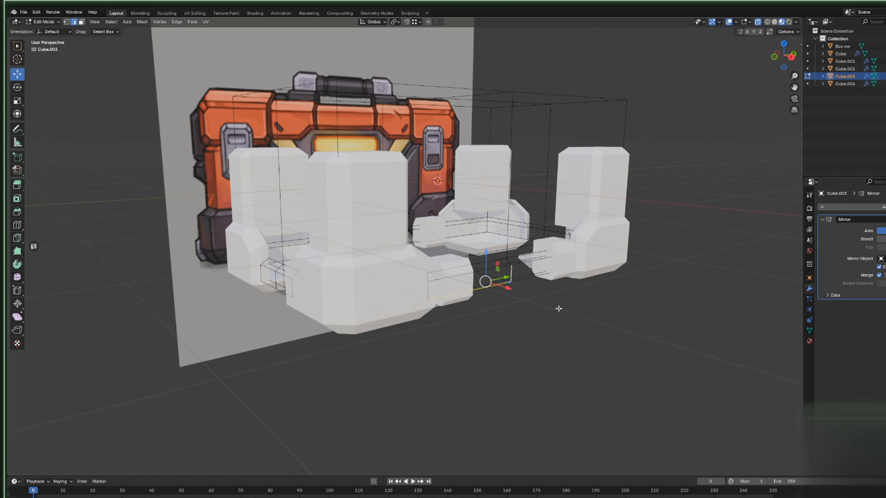
pyautogui.moveTo(532, 284); pyautogui.dragTo(593, 298, button='middle')
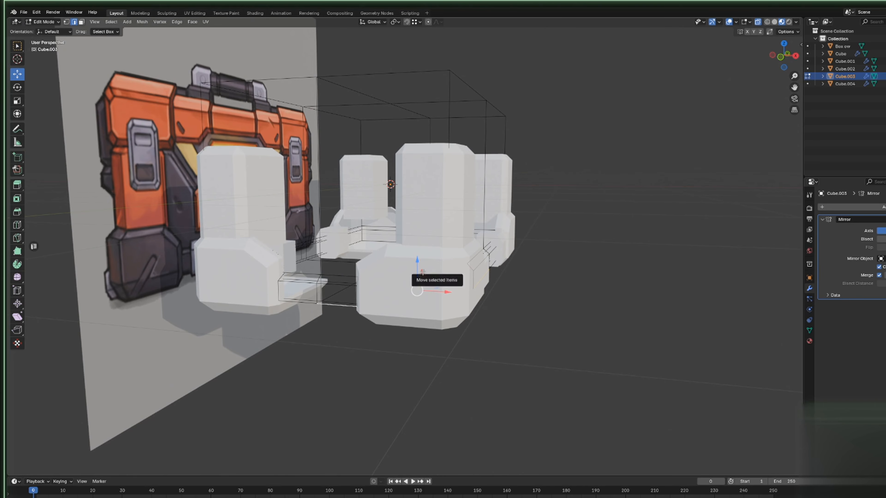
pyautogui.press('e')
pyautogui.press('z')
pyautogui.click(423, 279)
# Scale the trim strip's newly extruded bottom edges by a factor of 0.765.
pyautogui.moveTo(479, 297); pyautogui.dragTo(485, 309, button='middle')
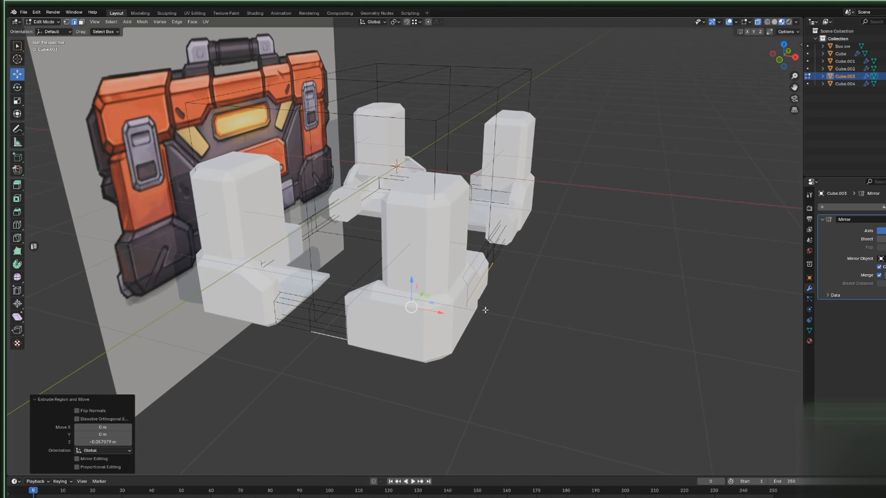
pyautogui.press('s')
pyautogui.click(607, 312)
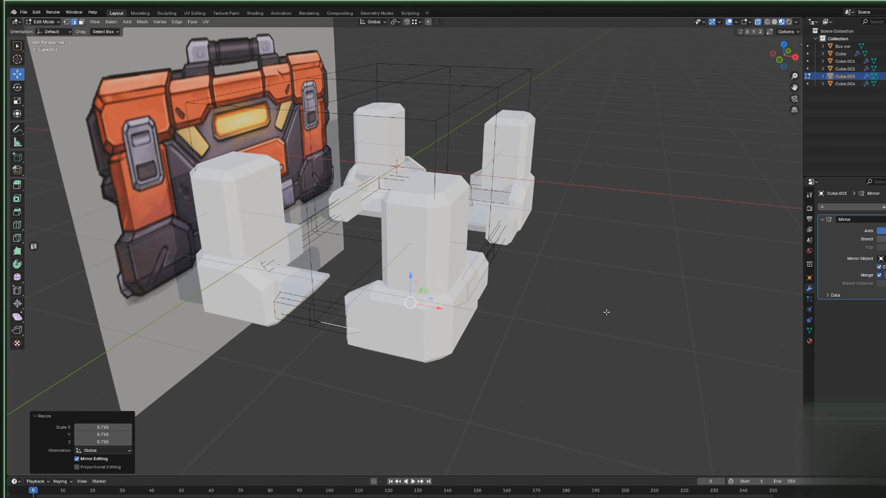
# Fill the open sections between the trim strip's edges with new faces, and return to Object Mode.
pyautogui.moveTo(606, 313); pyautogui.dragTo(455, 281, button='middle')
pyautogui.keyDown('shift'); pyautogui.click(343, 258); pyautogui.keyUp('shift')
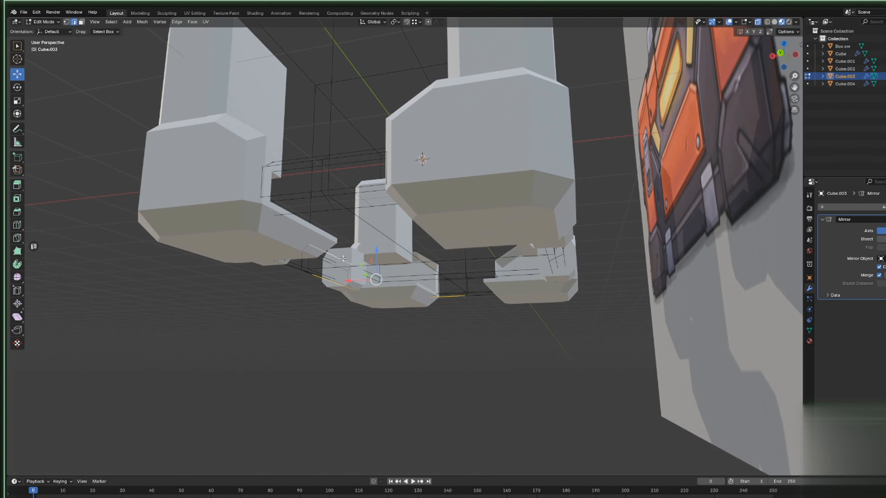
pyautogui.scroll(2, 372, 294)
pyautogui.click(292, 257)
pyautogui.keyDown('shift'); pyautogui.click(301, 297); pyautogui.keyUp('shift')
pyautogui.press('f')
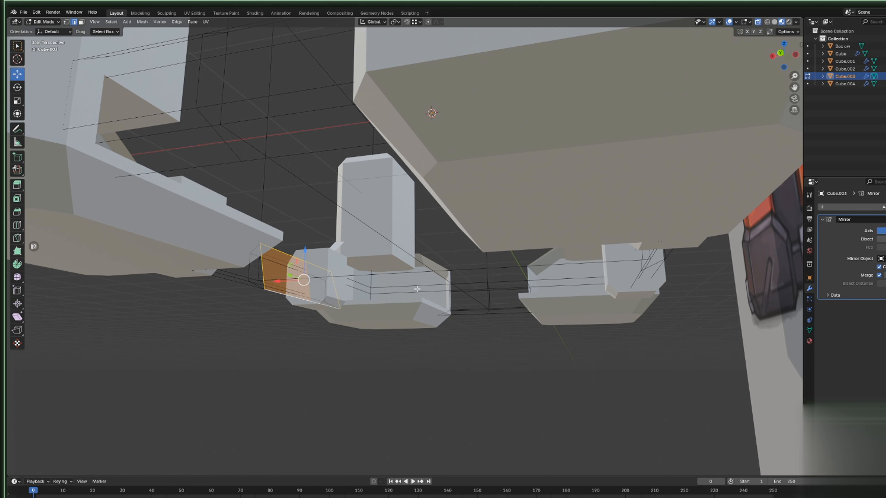
pyautogui.click(472, 283)
pyautogui.press('f')
pyautogui.moveTo(473, 284); pyautogui.dragTo(452, 313, button='middle')
pyautogui.press('Tab')
# Fine-tune the trim strip's lower edges with small moves, and return to Object Mode.
pyautogui.scroll(-5, 634, 335)
pyautogui.scroll(5, 451, 313)
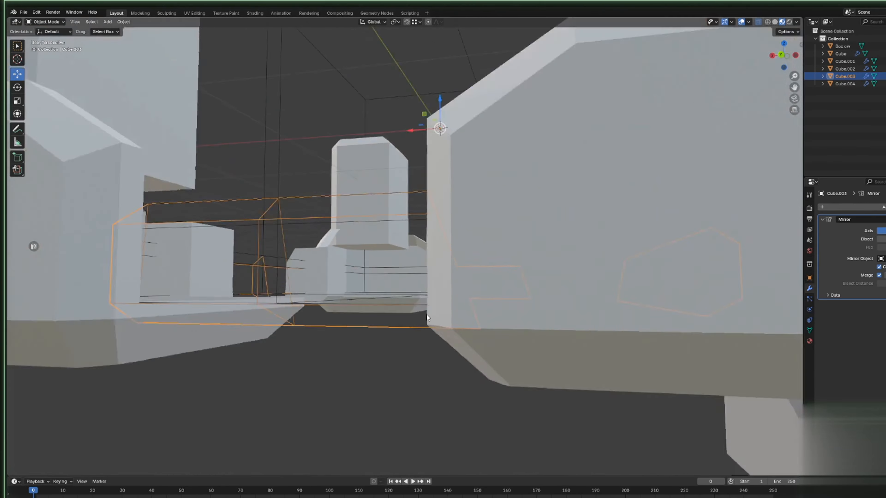
pyautogui.moveTo(351, 334); pyautogui.dragTo(439, 138, button='middle')
pyautogui.scroll(3, 412, 301)
pyautogui.press('Tab')
pyautogui.scroll(-4, 415, 299)
pyautogui.moveTo(442, 164); pyautogui.dragTo(447, 167)
pyautogui.moveTo(447, 167); pyautogui.dragTo(576, 152, button='middle')
pyautogui.press('Tab')
pyautogui.moveTo(285, 300); pyautogui.dragTo(500, 311, button='middle')
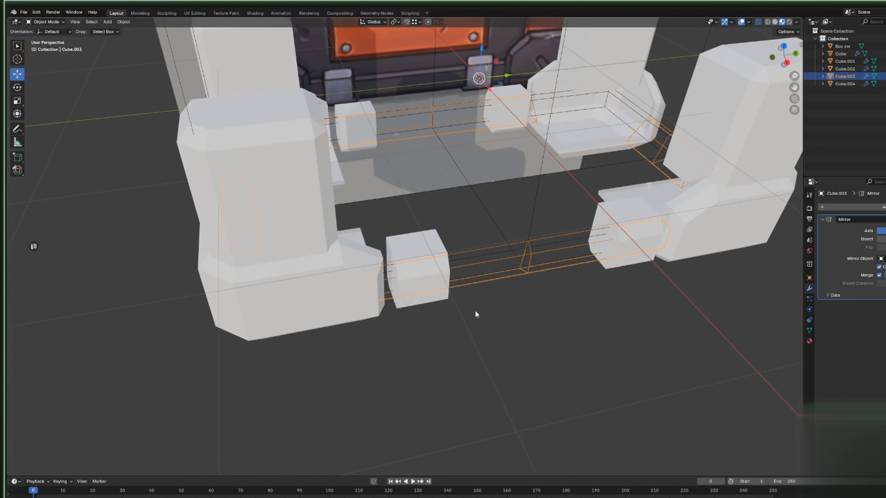
pyautogui.press('Tab')
pyautogui.click(502, 269)
pyautogui.moveTo(502, 270); pyautogui.dragTo(455, 291, button='middle')
pyautogui.moveTo(389, 319); pyautogui.dragTo(398, 313)
pyautogui.click(357, 404)
pyautogui.scroll(-4, 359, 405)
pyautogui.press('Tab')
# Switch the trim strip's viewport display from wireframe to solid shading.
pyautogui.moveTo(357, 391); pyautogui.dragTo(448, 296, button='middle')
pyautogui.click(450, 293)
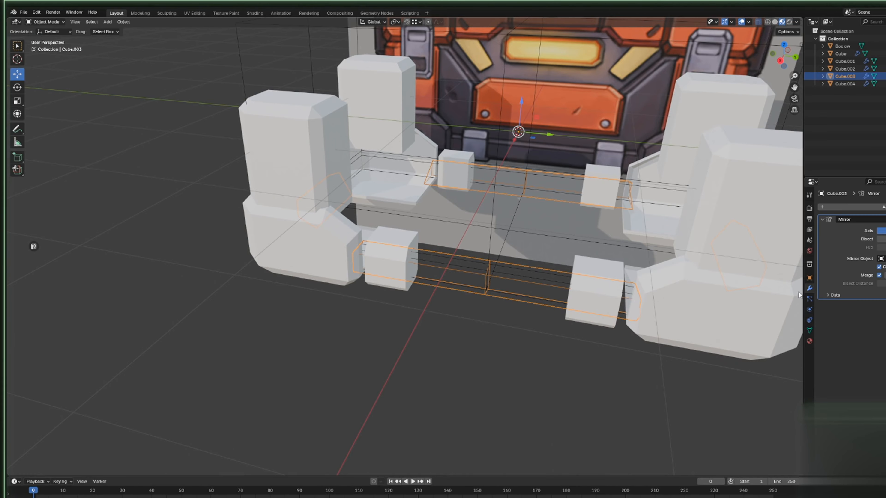
pyautogui.click(809, 277)
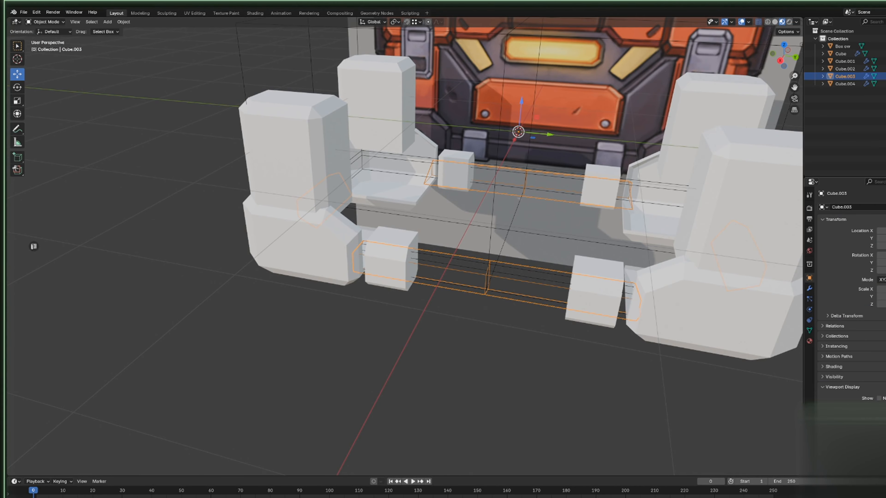
pyautogui.click(877, 453)
pyautogui.moveTo(599, 426); pyautogui.dragTo(477, 386, button='middle')
pyautogui.click(474, 383)
pyautogui.scroll(-3, 432, 350)
pyautogui.moveTo(429, 347); pyautogui.dragTo(453, 344, button='middle')
pyautogui.moveTo(269, 242); pyautogui.dragTo(433, 208, button='middle')
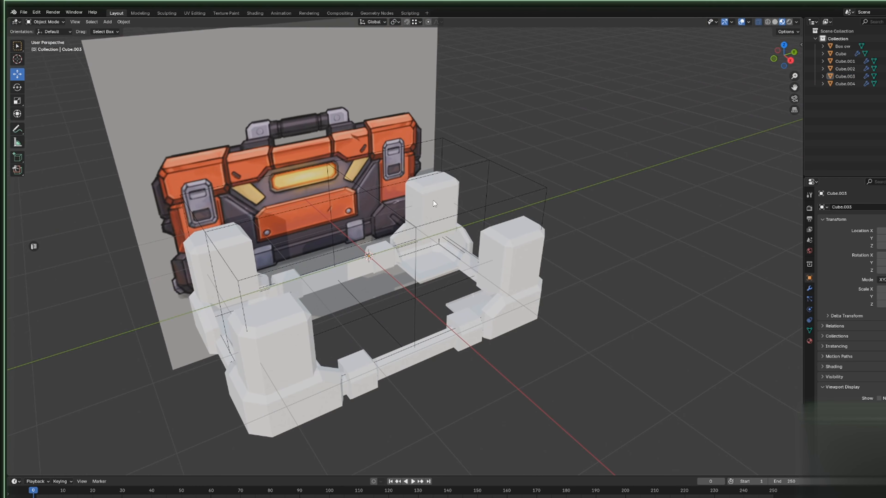
# Move the outer end face of the wireframe body box inward along Y by about 0.062 m.
pyautogui.click(518, 230)
pyautogui.click(513, 198)
pyautogui.moveTo(568, 267); pyautogui.dragTo(528, 236, button='middle')
pyautogui.press('Tab')
pyautogui.moveTo(140, 218); pyautogui.dragTo(149, 213, button='middle')
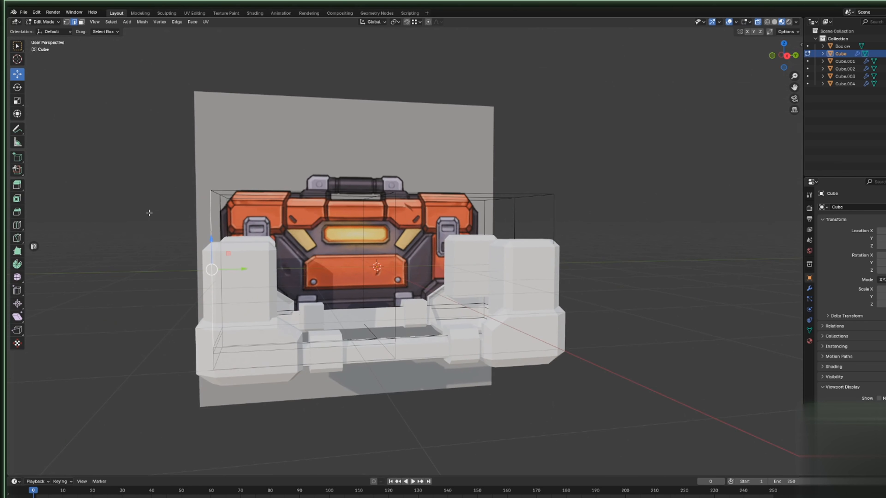
pyautogui.moveTo(132, 166); pyautogui.dragTo(255, 474)
pyautogui.moveTo(238, 294); pyautogui.dragTo(242, 293)
pyautogui.moveTo(242, 293); pyautogui.dragTo(536, 309, button='middle')
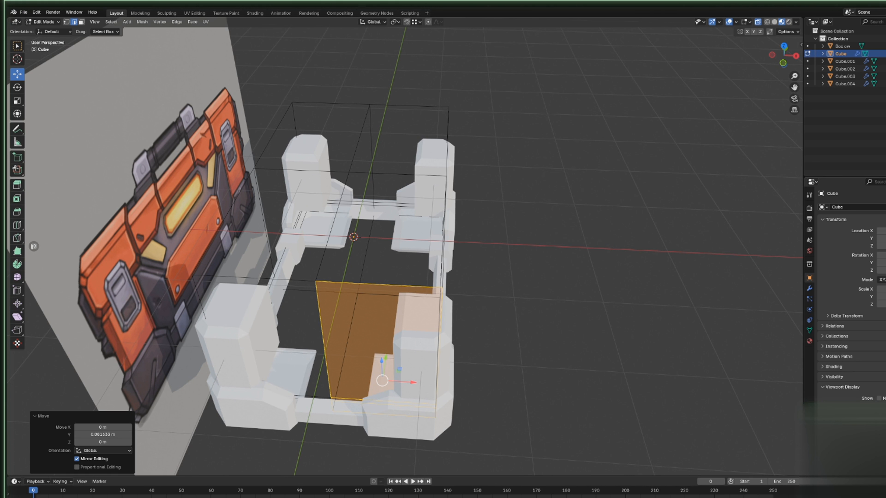
# Delete the selected end face of the wireframe body box.
pyautogui.moveTo(449, 327); pyautogui.dragTo(436, 313, button='middle')
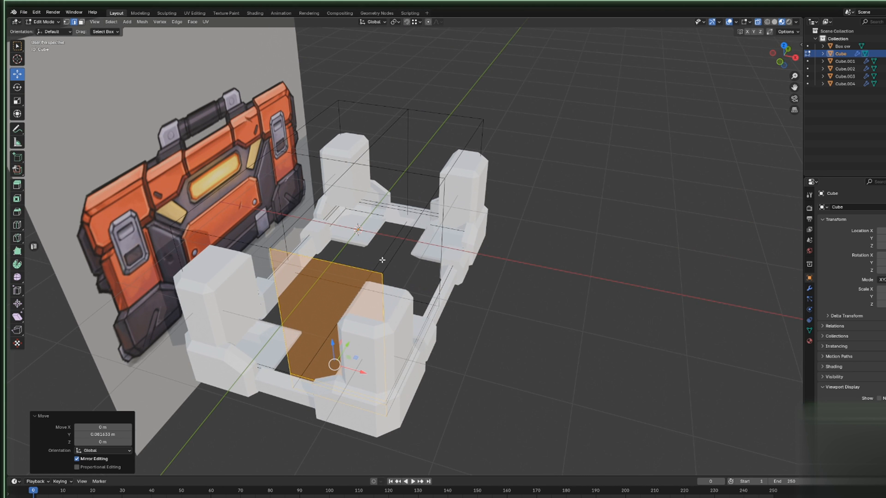
pyautogui.press('x')
pyautogui.click(407, 262)
# Move the body box's outer side edges slightly inward along X to sit behind the corner guards.
pyautogui.moveTo(407, 263); pyautogui.dragTo(453, 213, button='middle')
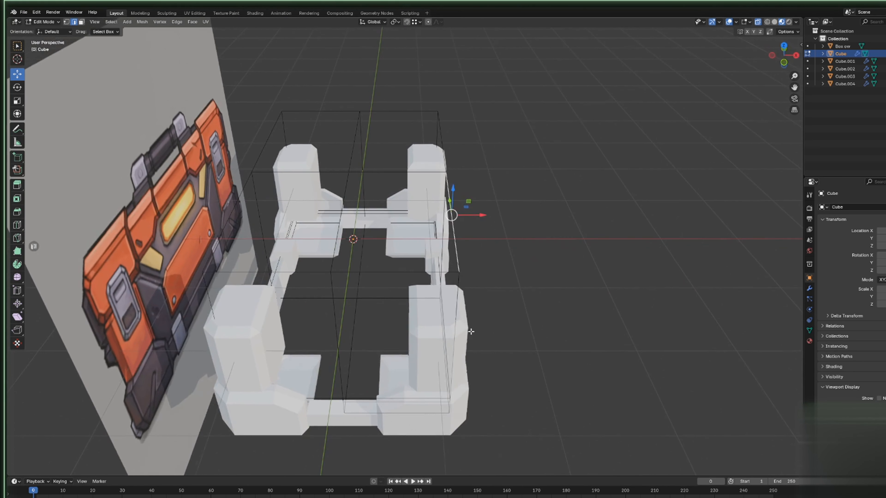
pyautogui.moveTo(536, 430); pyautogui.dragTo(423, 152)
pyautogui.moveTo(480, 312); pyautogui.dragTo(467, 311)
pyautogui.moveTo(467, 311)
pyautogui.mouseDown(button='middle')
pyautogui.moveTo(570, 336)
pyautogui.moveTo(566, 354)
pyautogui.moveTo(525, 354)
pyautogui.moveTo(473, 325)
pyautogui.mouseUp(button='middle')
pyautogui.click(565, 355)
pyautogui.scroll(-5, 564, 355)
pyautogui.scroll(1, 472, 324)
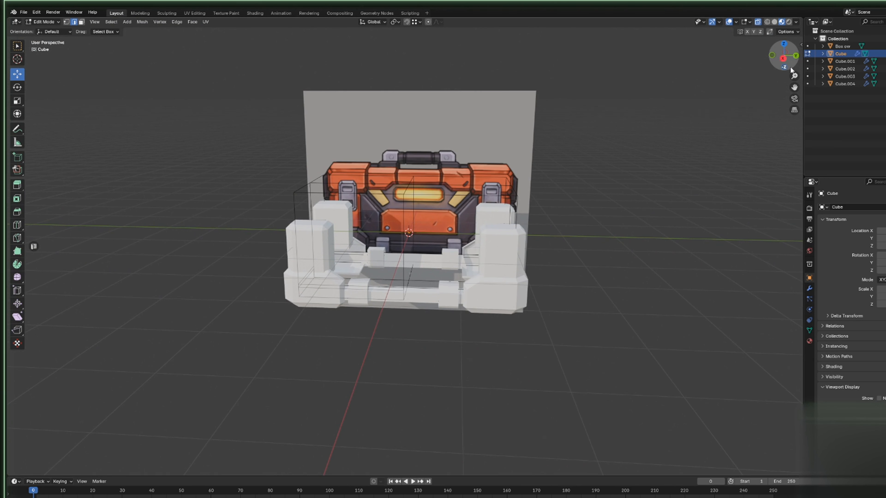
# Add a new cube in the right orthographic view and merge all its vertices at the center into a single vertex.
pyautogui.click(783, 62)
pyautogui.scroll(5, 695, 248)
pyautogui.press('Tab')
pyautogui.click(37, 183)
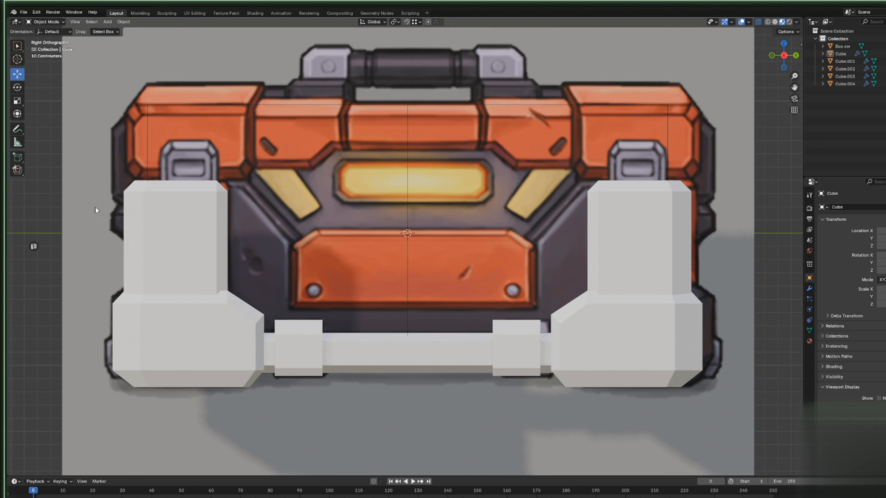
pyautogui.click(107, 20)
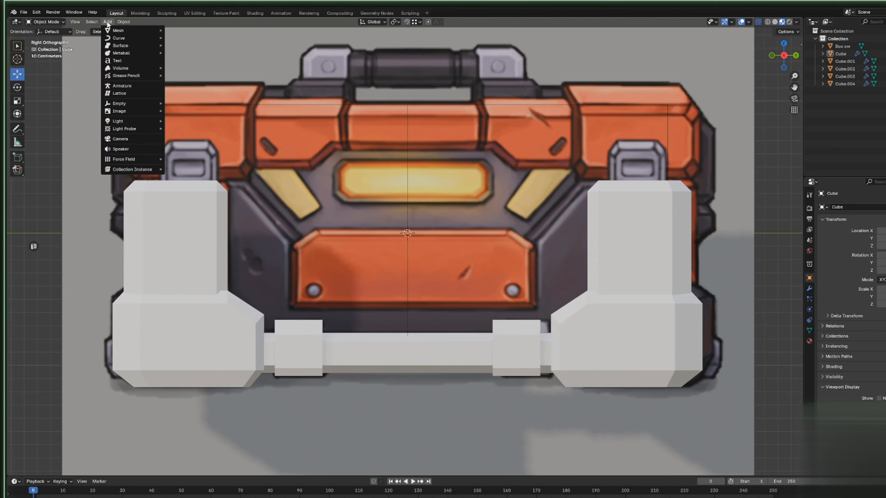
pyautogui.moveTo(118, 30)
pyautogui.click(201, 36)
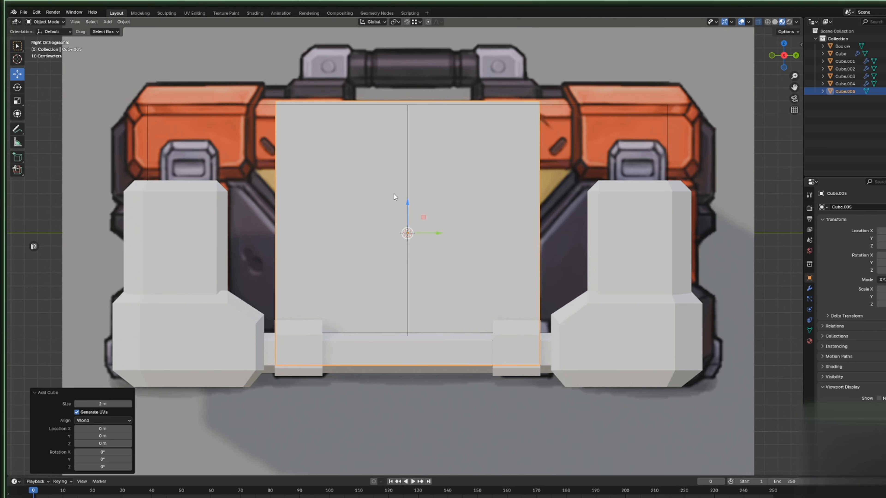
pyautogui.press('Tab')
pyautogui.press('m')
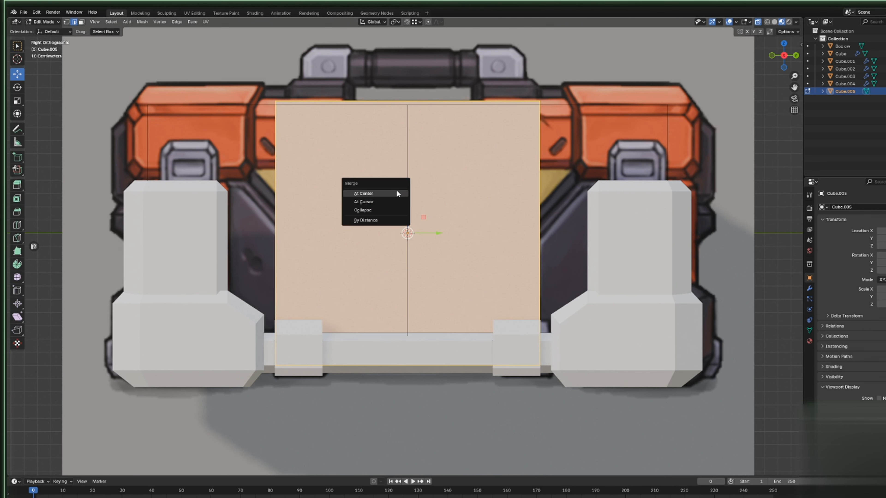
pyautogui.click(397, 191)
# Move the single vertex by about -0.228 m in Y and 0.04 m in Z, and return to Object Mode.
pyautogui.moveTo(316, 194); pyautogui.dragTo(447, 264)
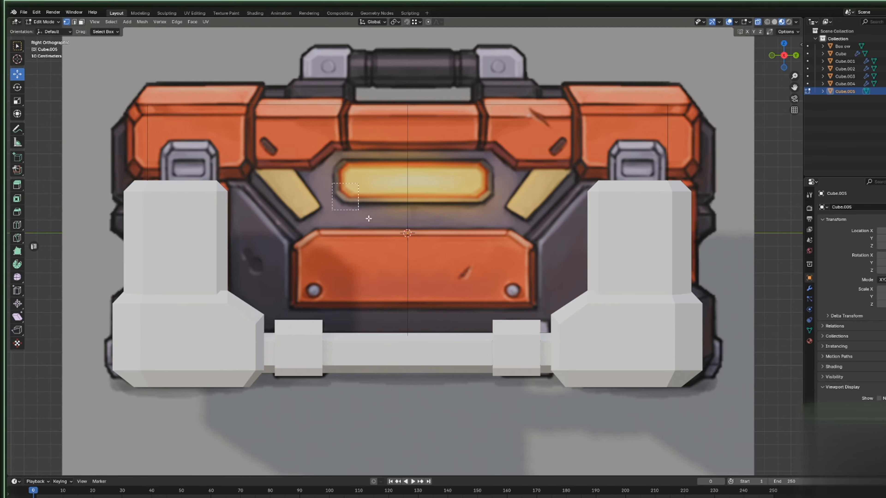
pyautogui.press('g')
pyautogui.click(476, 280)
pyautogui.press('g')
pyautogui.click(427, 254)
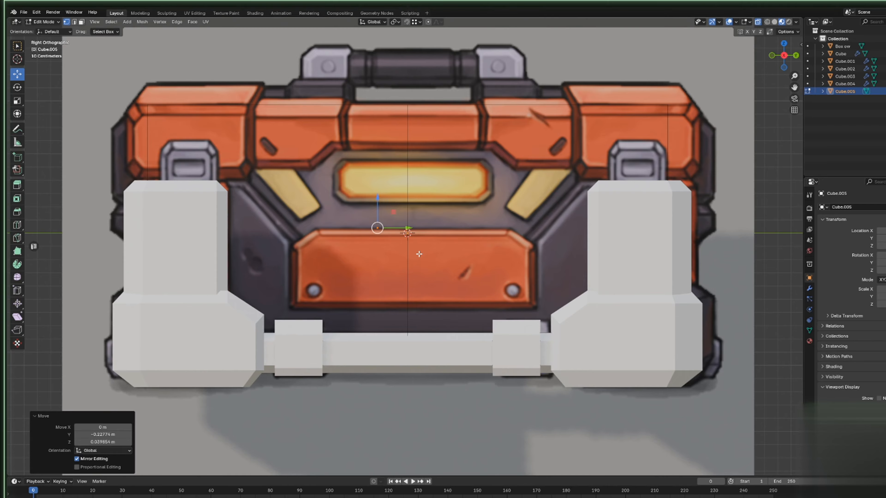
pyautogui.press('x')
pyautogui.press('Tab')
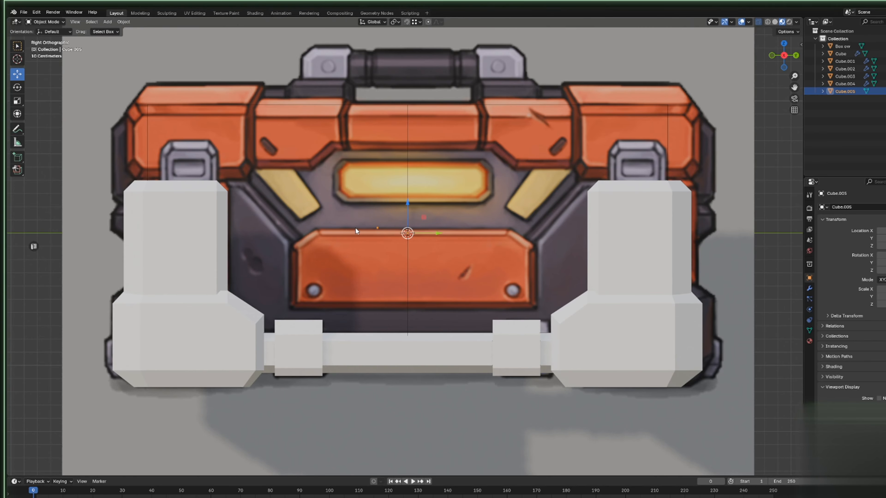
# Replace the previous single-vertex object with a new cube and merge all its vertices at the center.
pyautogui.press('Delete')
pyautogui.click(124, 22)
pyautogui.moveTo(128, 31)
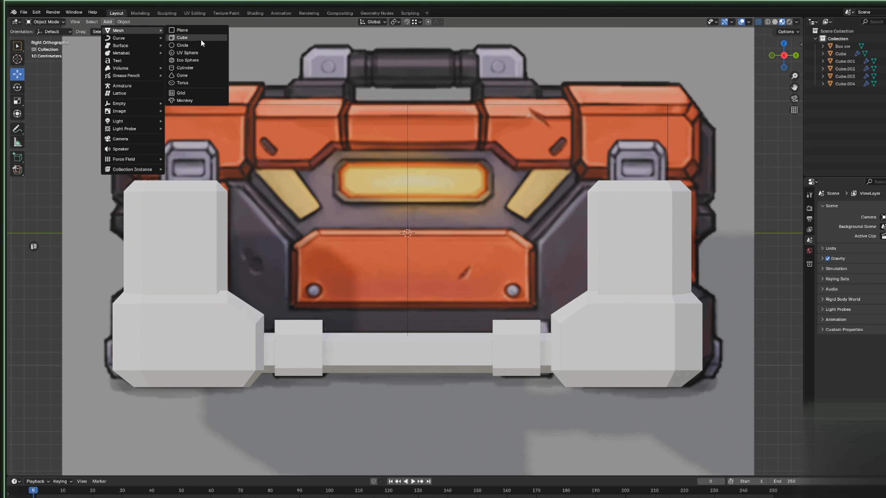
pyautogui.click(182, 37)
pyautogui.press('Tab')
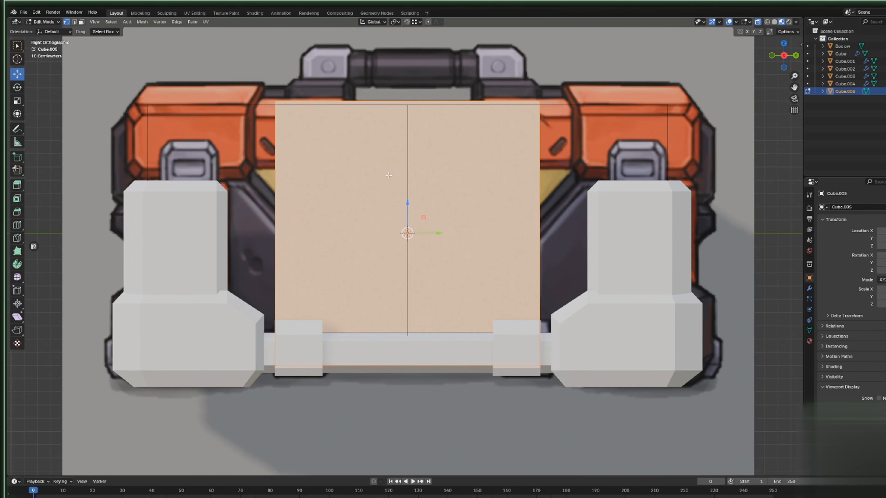
pyautogui.press('m')
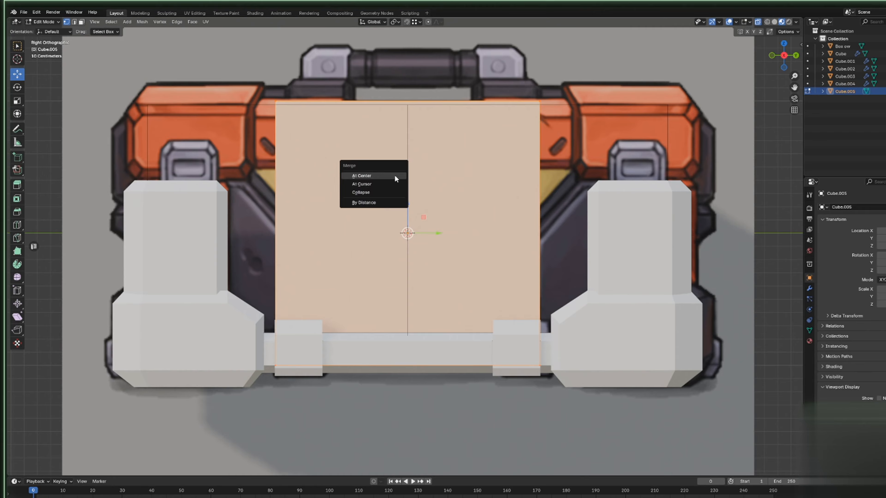
pyautogui.click(394, 175)
# Move the single vertex to the lower outer corner of the orange front panel in the reference image.
pyautogui.press('g')
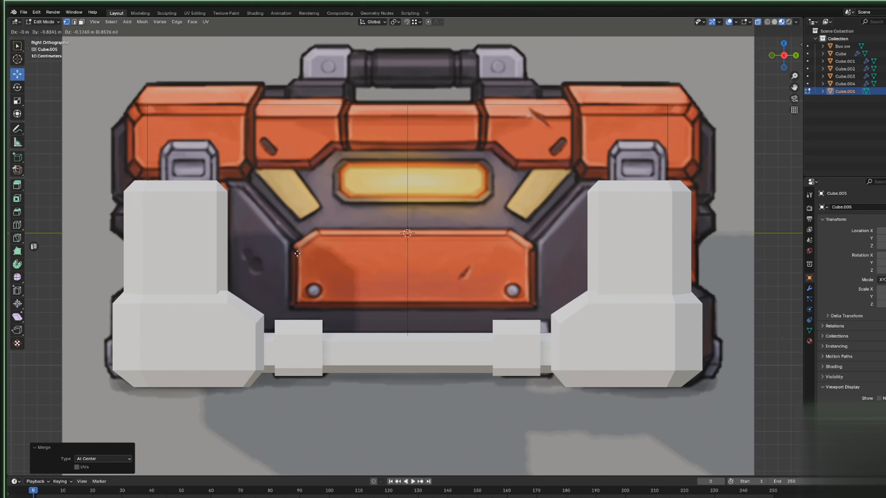
pyautogui.click(291, 249)
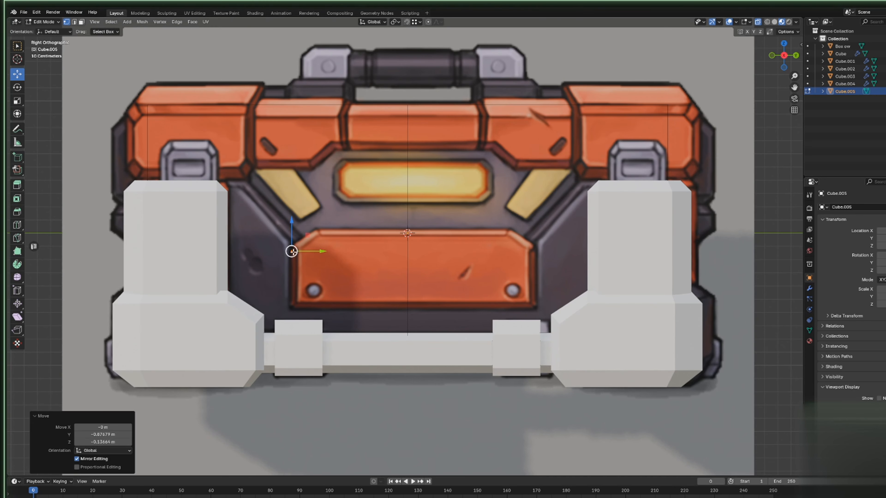
pyautogui.moveTo(292, 241); pyautogui.dragTo(291, 307)
# Move the vertex outward along X by about 1.01 m, plus a further 0.128 m, to line up with the front trim strip.
pyautogui.moveTo(290, 307); pyautogui.dragTo(384, 261, button='middle')
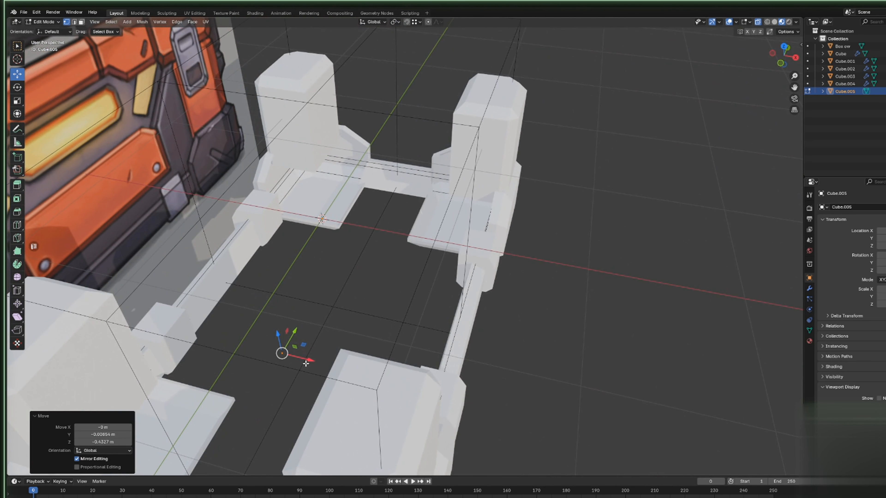
pyautogui.press('g')
pyautogui.press('x')
pyautogui.click(634, 211)
pyautogui.click(796, 57)
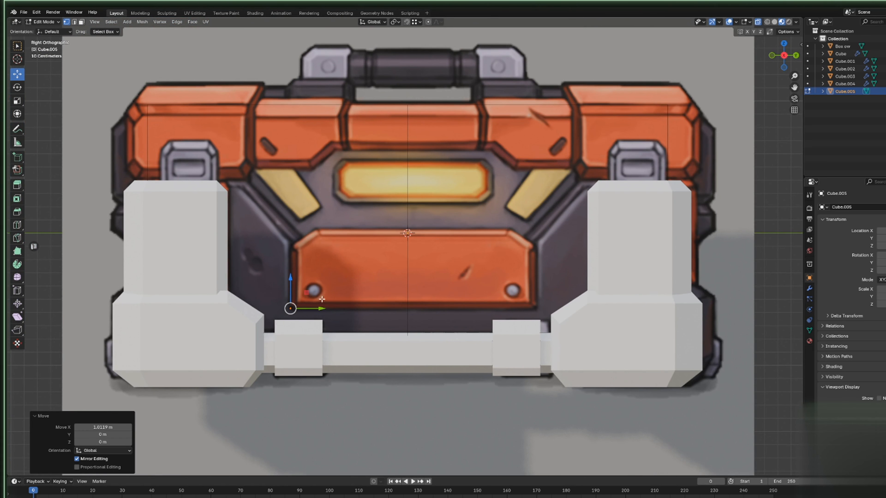
pyautogui.moveTo(321, 298); pyautogui.dragTo(494, 367, button='middle')
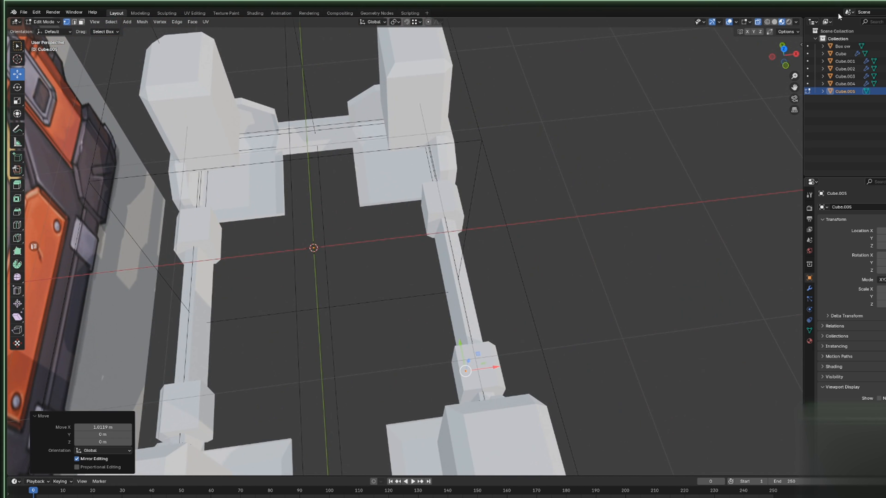
pyautogui.click(783, 49)
pyautogui.moveTo(489, 361); pyautogui.dragTo(498, 363)
pyautogui.moveTo(799, 63); pyautogui.dragTo(799, 60)
pyautogui.click(788, 59)
# Extrude the vertex up the panel's side, across the chamfered corner and along the top edge to the center line.
pyautogui.scroll(5, 292, 307)
pyautogui.press('g')
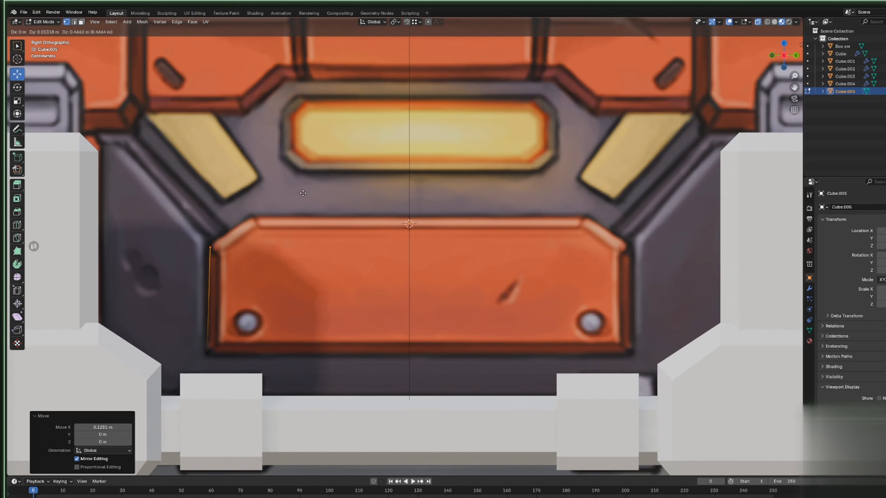
pyautogui.click(254, 216)
pyautogui.press('e')
pyautogui.click(502, 161)
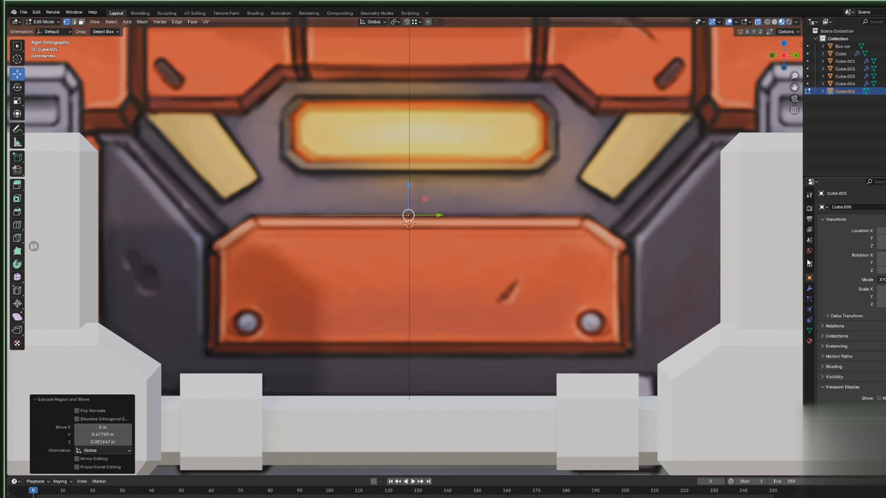
# Add a Mirror modifier across Y with clipping, and move the top end vertex along Y onto the center line.
pyautogui.click(809, 288)
pyautogui.click(855, 207)
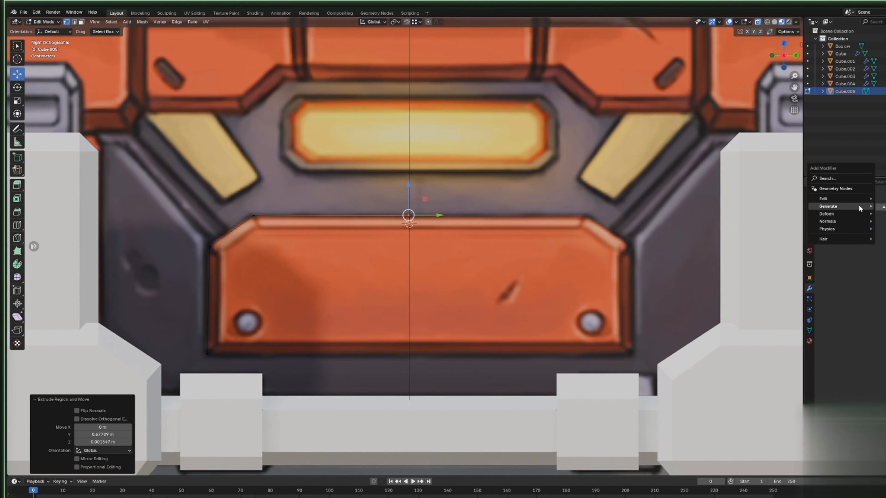
pyautogui.click(881, 258)
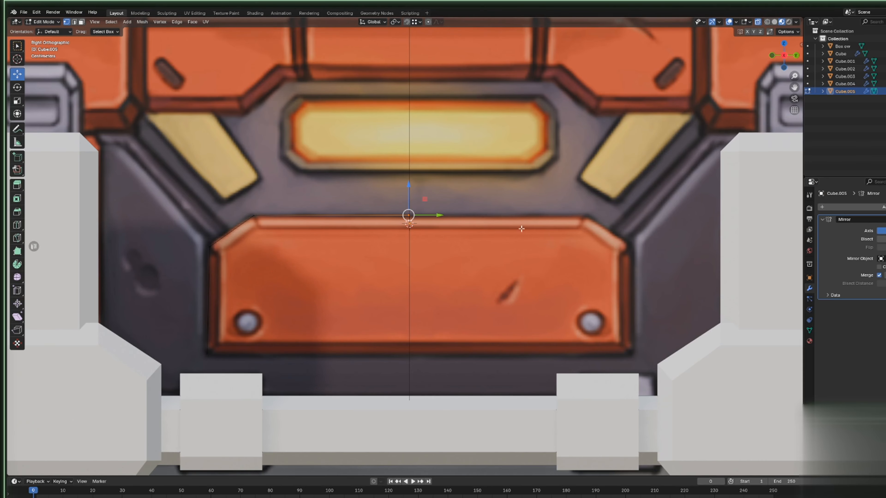
pyautogui.click(885, 230)
pyautogui.moveTo(431, 215); pyautogui.dragTo(460, 211)
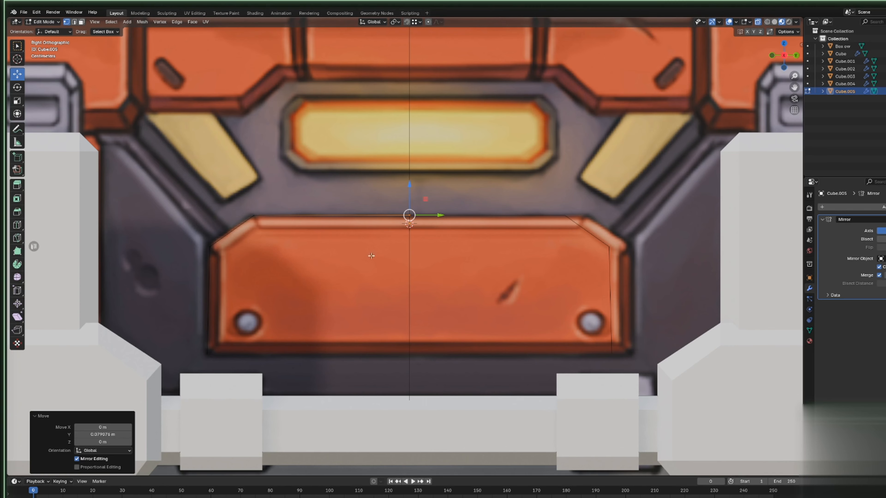
# Extrude the lower corner vertex along the panel's bottom edge to the center line and up to the top center vertex.
pyautogui.click(209, 351)
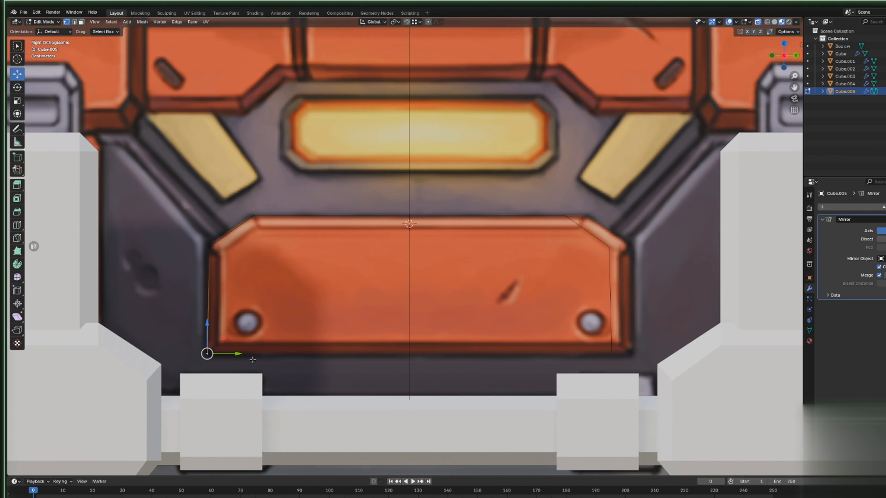
pyautogui.press('e')
pyautogui.click(463, 360)
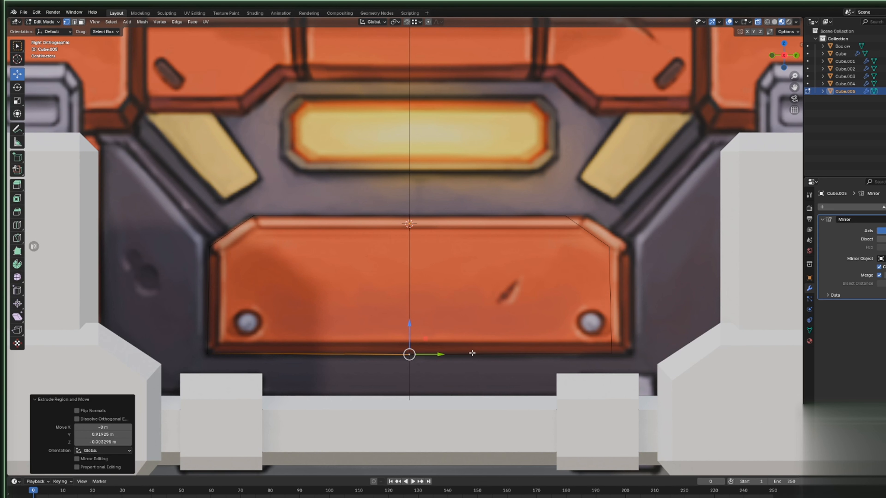
pyautogui.press('e')
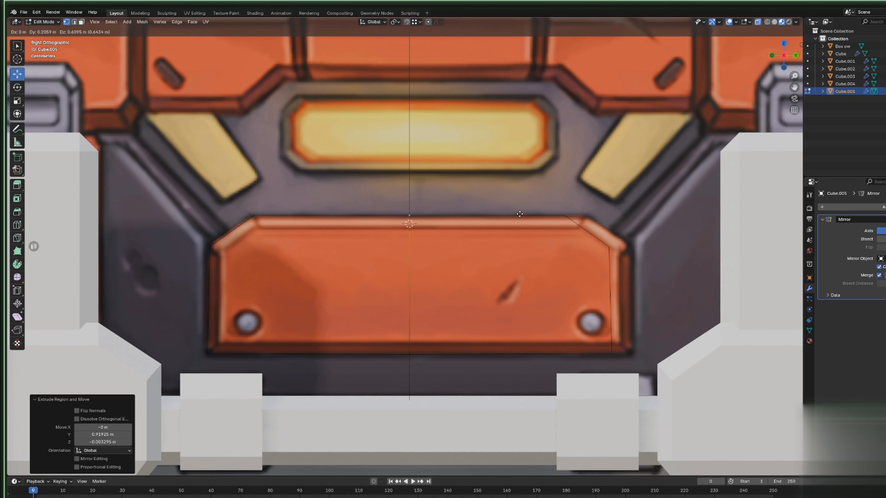
pyautogui.click(519, 215)
# Merge the overlapping top center vertices at the center and fill the half-panel outline with a face.
pyautogui.moveTo(364, 197); pyautogui.dragTo(467, 240)
pyautogui.press('m')
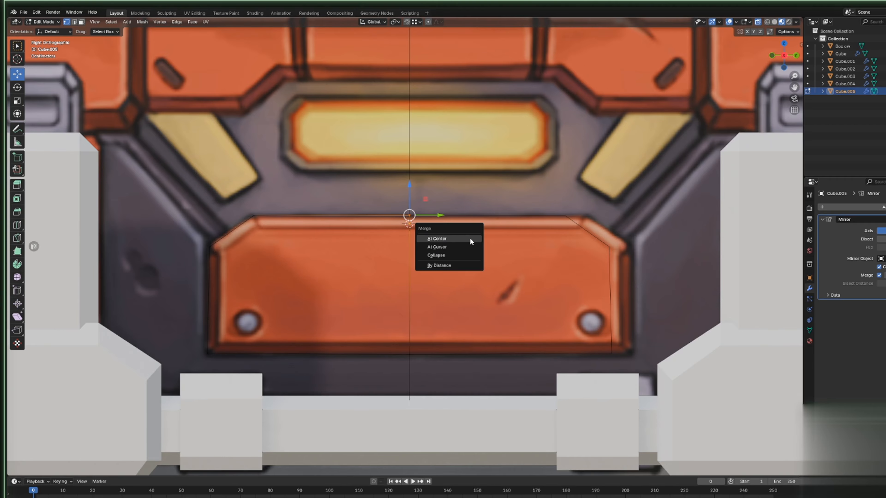
pyautogui.click(470, 238)
pyautogui.press('a')
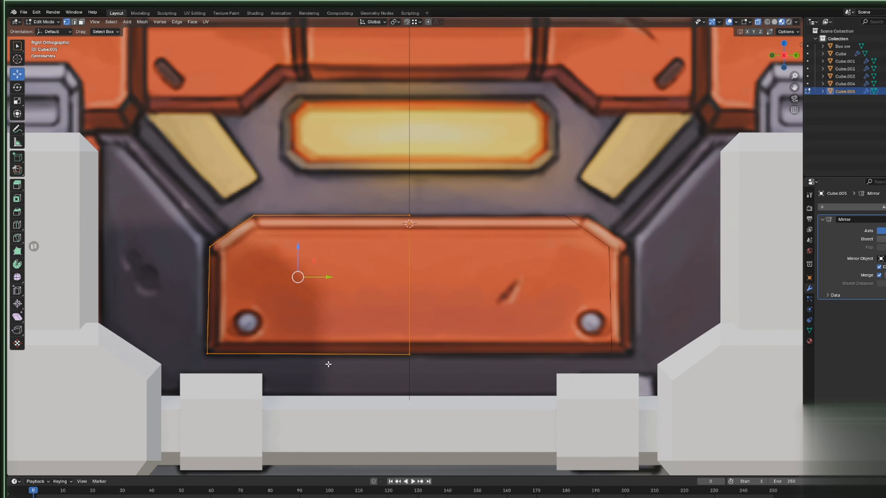
pyautogui.press('f')
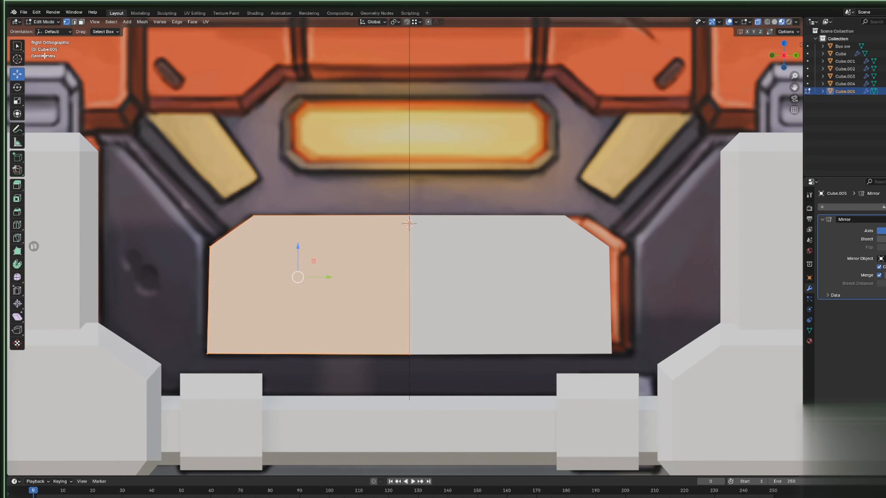
# Knife an inset outline into the half panel, following the reference's inner bevel from the bottom center to the top center.
pyautogui.click(809, 277)
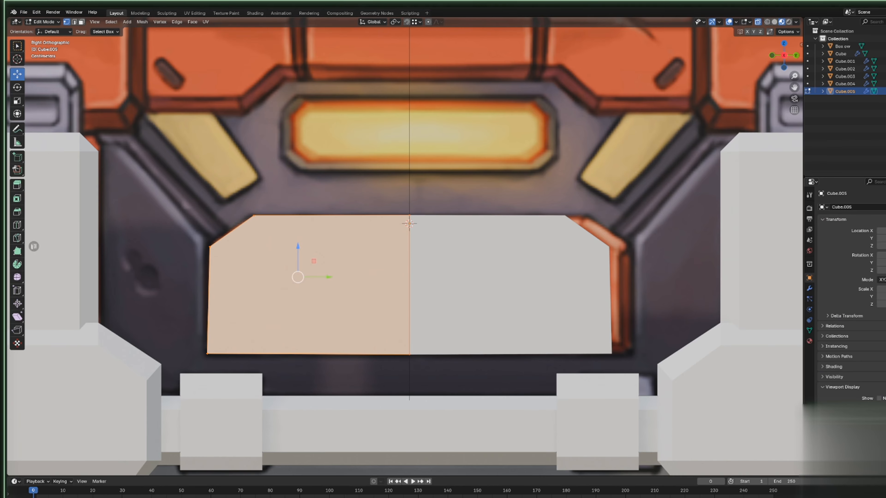
pyautogui.click(17, 238)
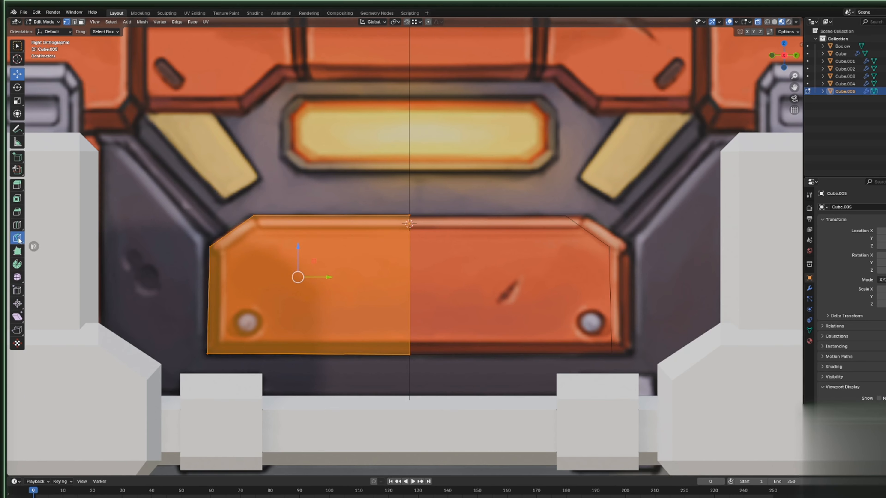
pyautogui.click(409, 341)
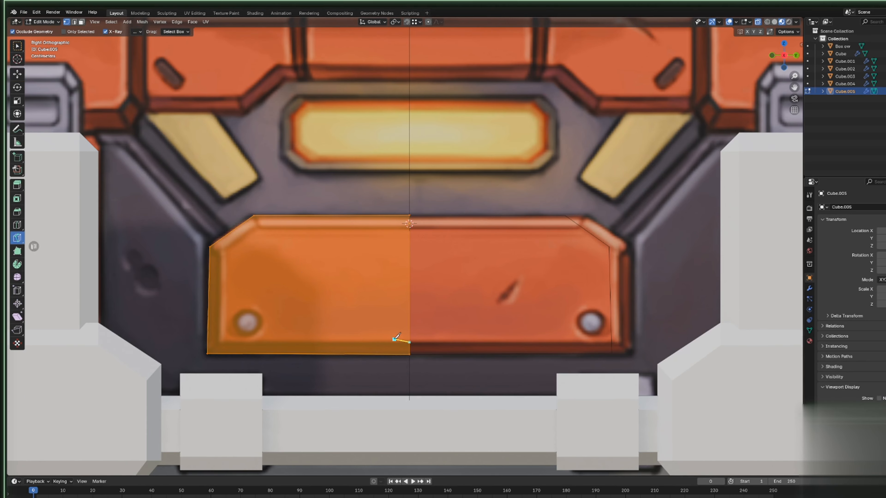
pyautogui.click(222, 341)
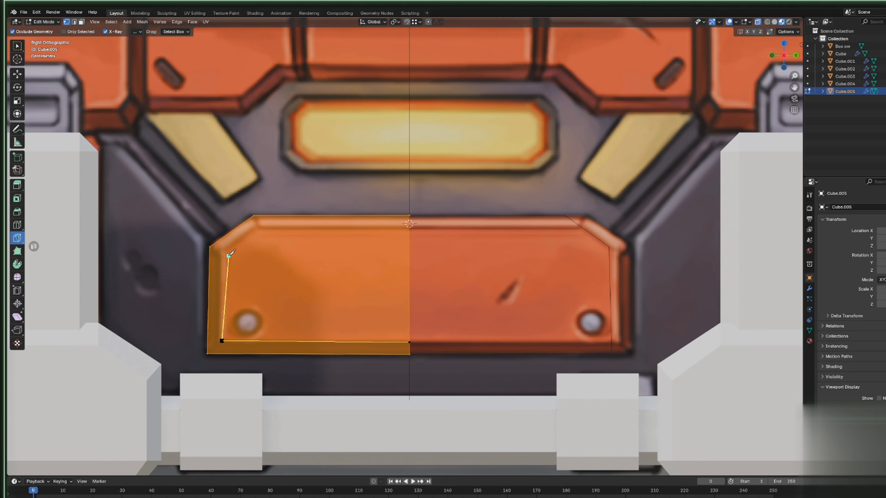
pyautogui.click(222, 252)
pyautogui.click(258, 227)
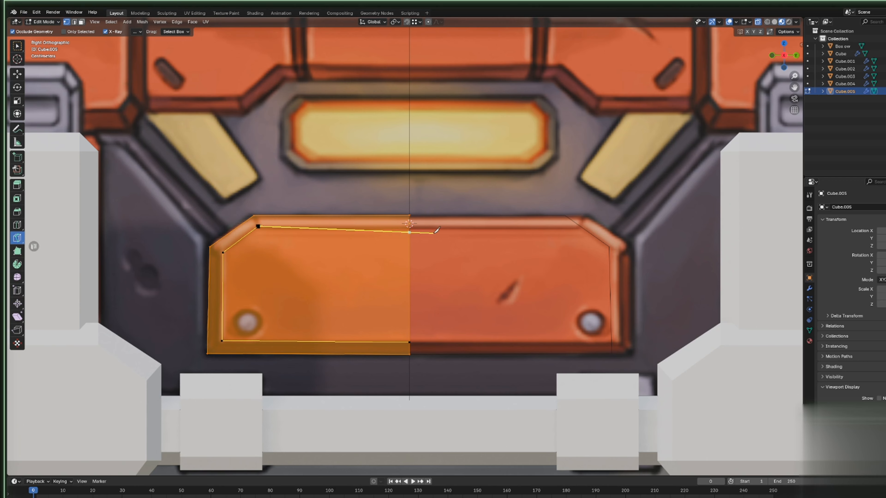
pyautogui.click(409, 226)
pyautogui.press('Return')
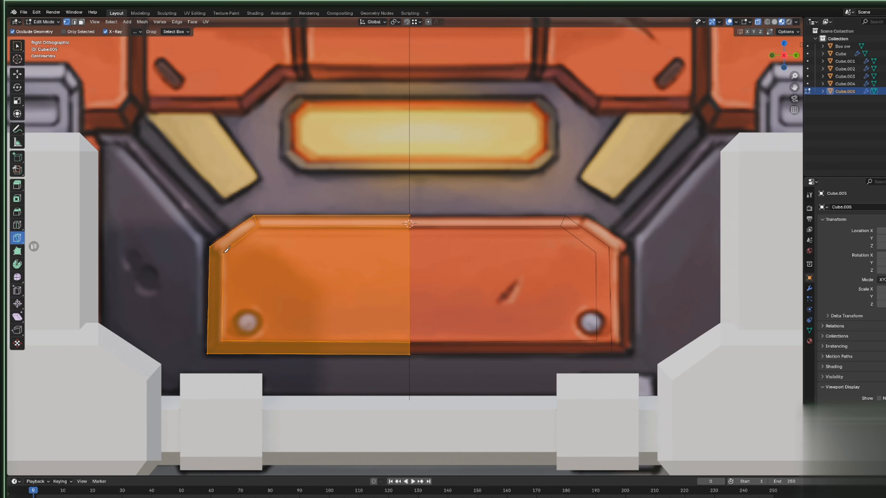
# Knife edges joining the inset corners to the outer corners, and merge the lower outer corner's vertices at the center.
pyautogui.click(223, 252)
pyautogui.press('Return')
pyautogui.click(222, 340)
pyautogui.click(18, 74)
pyautogui.moveTo(183, 341); pyautogui.dragTo(218, 372)
pyautogui.press('m')
pyautogui.click(208, 357)
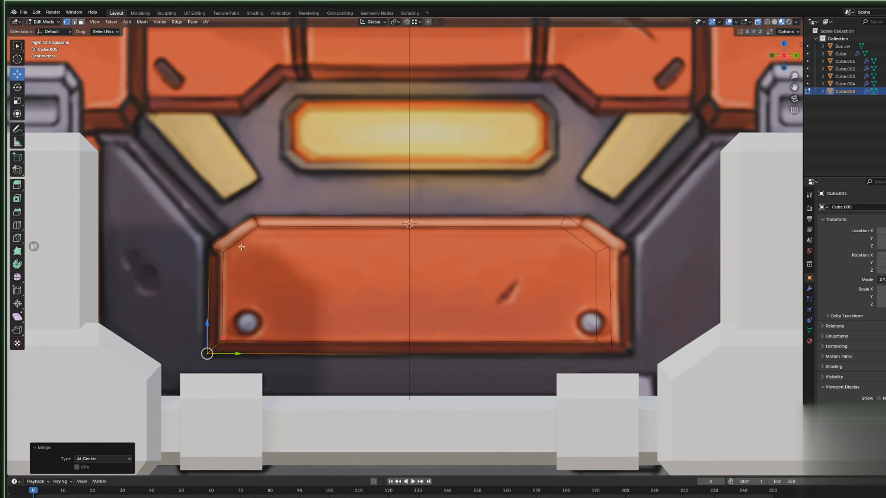
# Select the vertices of the panel's inset outline and move them outward along X by about 0.083 m.
pyautogui.click(231, 253)
pyautogui.keyDown('shift'); pyautogui.click(226, 347); pyautogui.keyUp('shift')
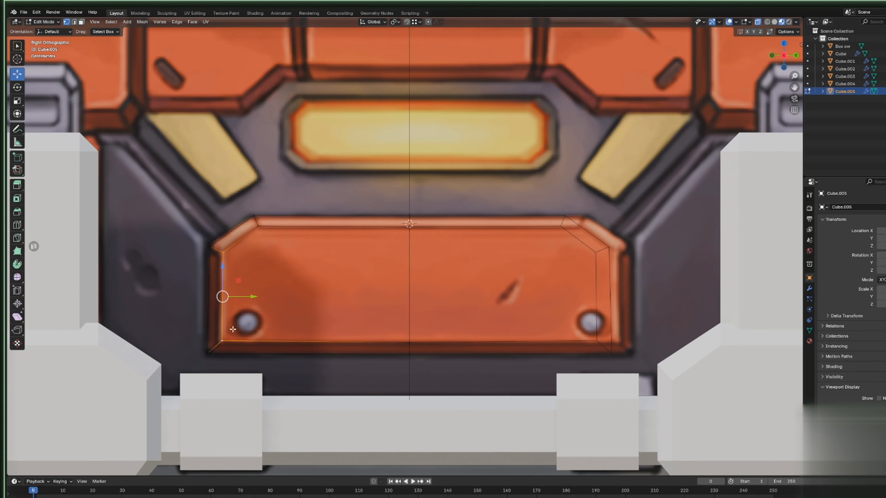
pyautogui.keyDown('shift'); pyautogui.click(410, 225); pyautogui.keyUp('shift')
pyautogui.keyDown('shift'); pyautogui.click(259, 221); pyautogui.keyUp('shift')
pyautogui.keyDown('shift'); pyautogui.click(409, 340); pyautogui.keyUp('shift')
pyautogui.scroll(-2, 364, 317)
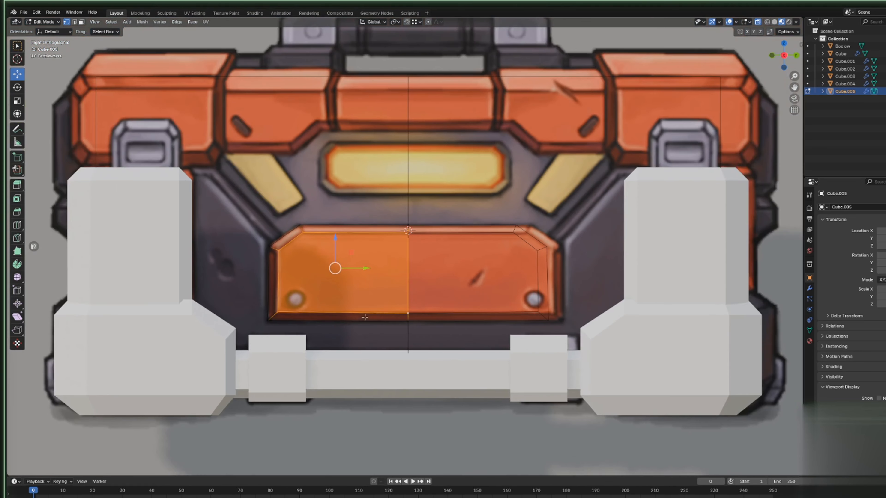
pyautogui.moveTo(365, 317); pyautogui.dragTo(390, 313, button='middle')
pyautogui.press('g')
pyautogui.click(433, 341)
# Knife an edge across the raised face from its upper chamfer corner to its lower outer corner, and return to Object Mode in the right view.
pyautogui.press('k')
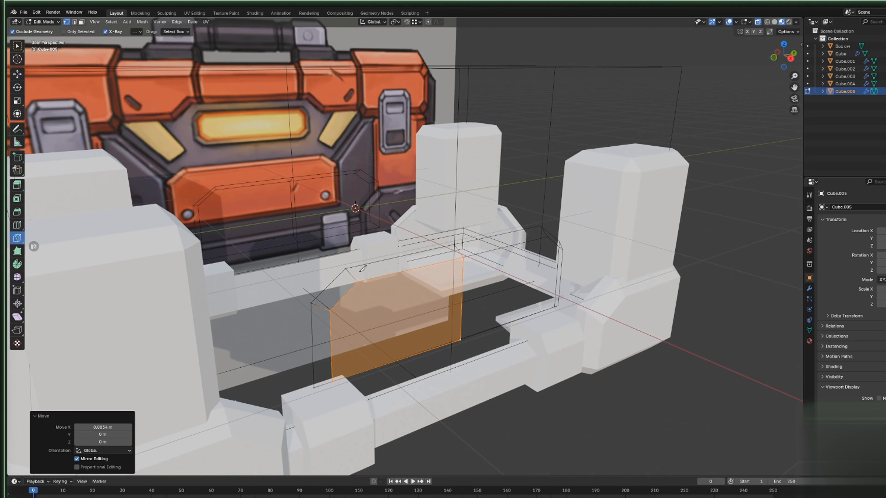
pyautogui.click(357, 282)
pyautogui.click(331, 381)
pyautogui.press('Return')
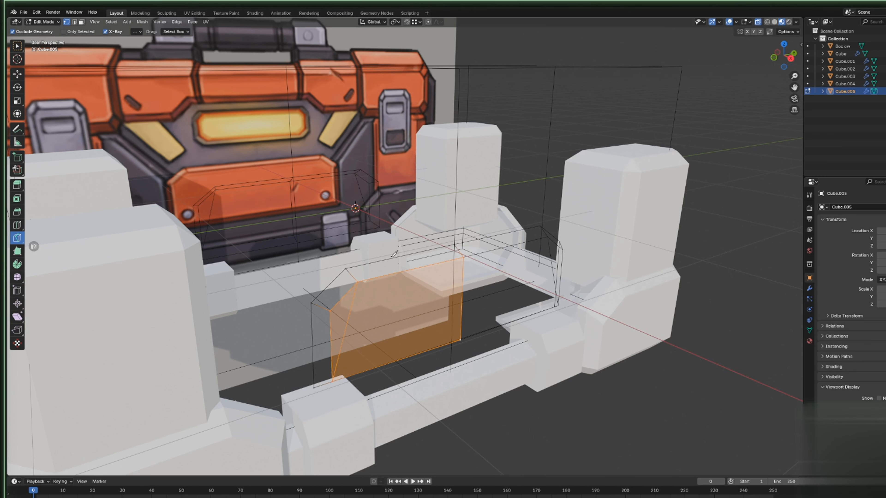
pyautogui.click(790, 58)
pyautogui.press('Tab')
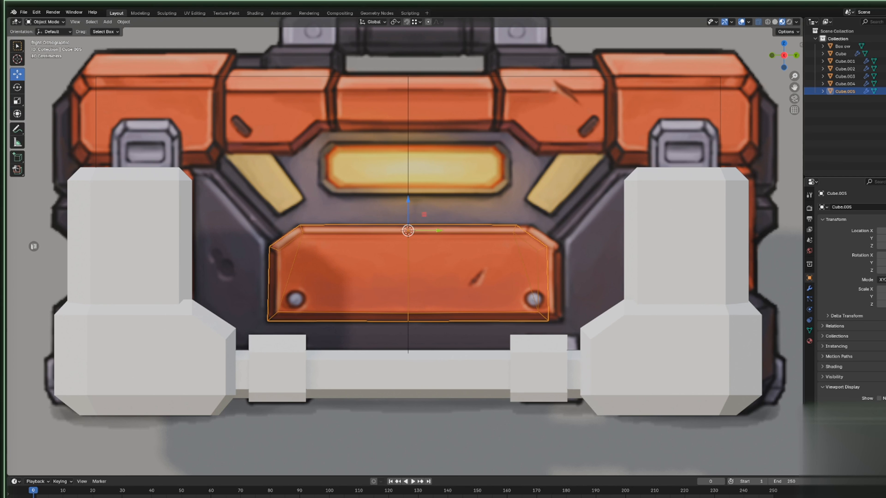
pyautogui.scroll(-2, 469, 296)
pyautogui.scroll(2, 468, 291)
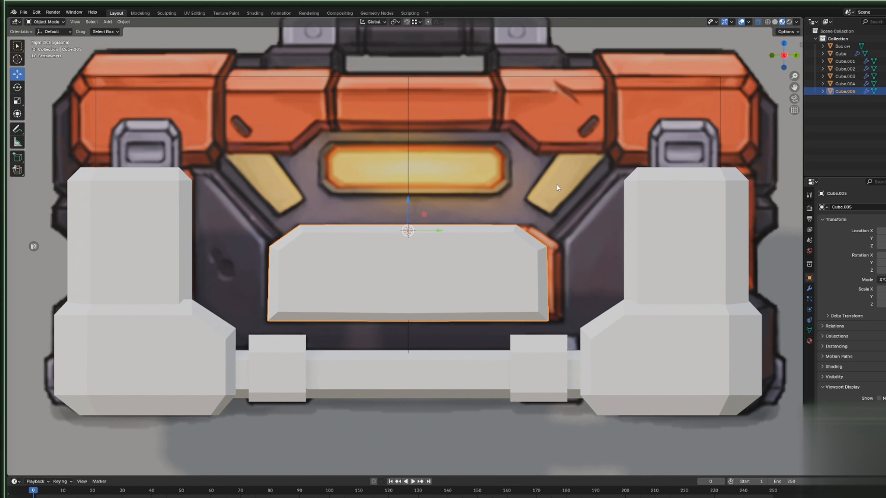
pyautogui.scroll(-3, 557, 188)
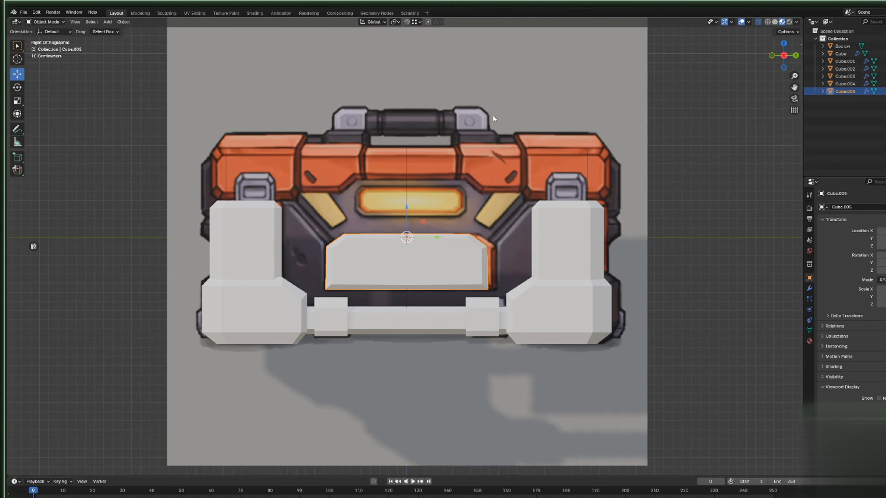
# Move the reference image by about -0.045 m in Y to center it on the model, and reopen the front panel in Edit Mode.
pyautogui.click(400, 210)
pyautogui.moveTo(437, 227); pyautogui.dragTo(432, 226)
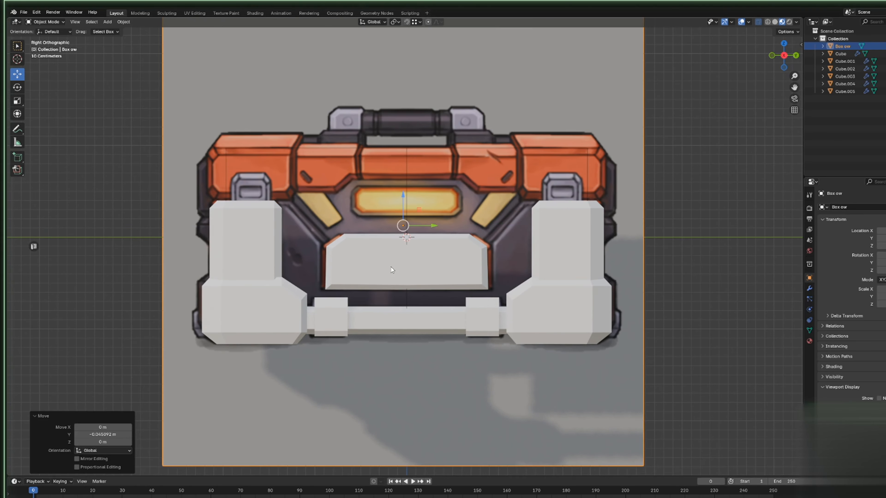
pyautogui.click(392, 269)
pyautogui.press('Tab')
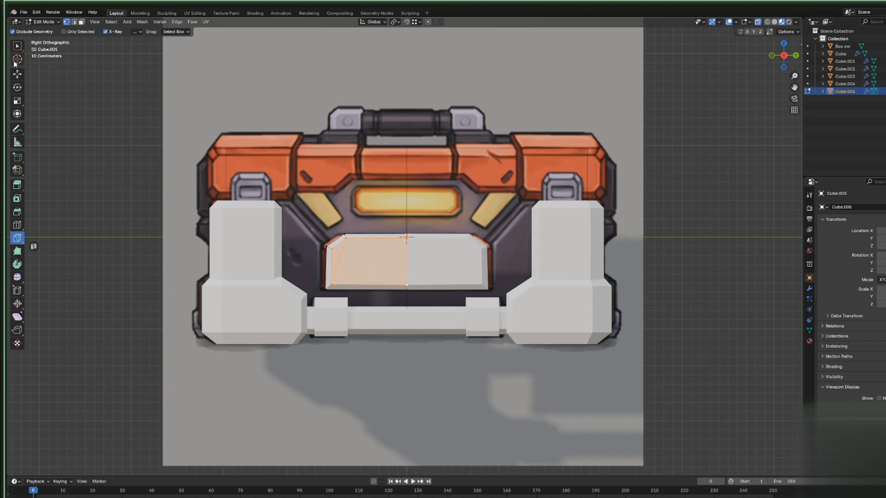
# Move the front panel's outer side vertices by about -0.037 m in Y to match the reference, and return to Object Mode.
pyautogui.moveTo(290, 212); pyautogui.dragTo(361, 291)
pyautogui.moveTo(353, 259); pyautogui.dragTo(349, 258)
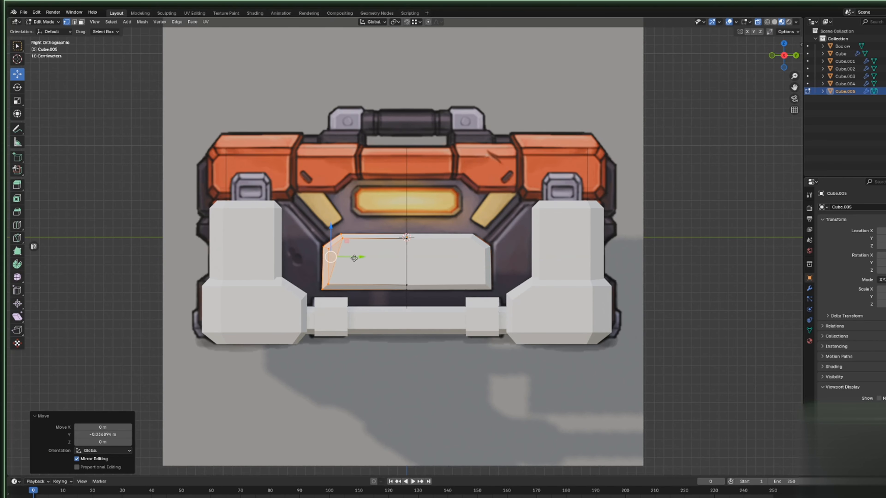
pyautogui.press('Tab')
pyautogui.click(685, 257)
# Examine the panel and corner posts against the reference image in the right view and from above.
pyautogui.scroll(-5, 545, 230)
pyautogui.moveTo(544, 230); pyautogui.dragTo(527, 237, button='middle')
pyautogui.scroll(4, 531, 252)
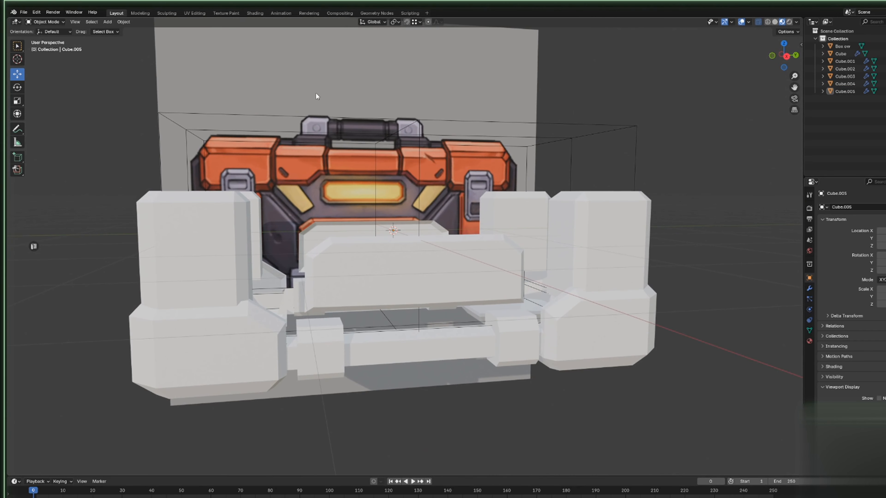
pyautogui.click(787, 57)
pyautogui.keyDown('shift'); pyautogui.moveTo(497, 114); pyautogui.dragTo(531, 169, button='middle'); pyautogui.keyUp('shift')
pyautogui.scroll(2, 591, 205)
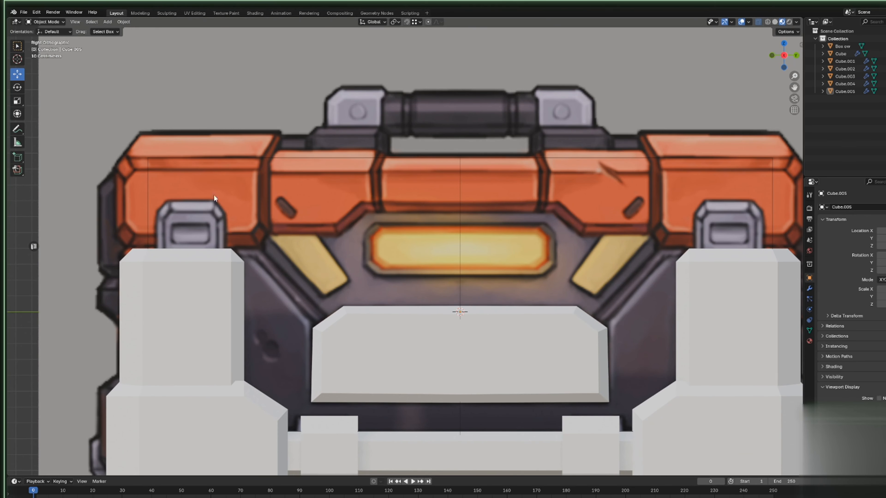
pyautogui.scroll(-2, 589, 205)
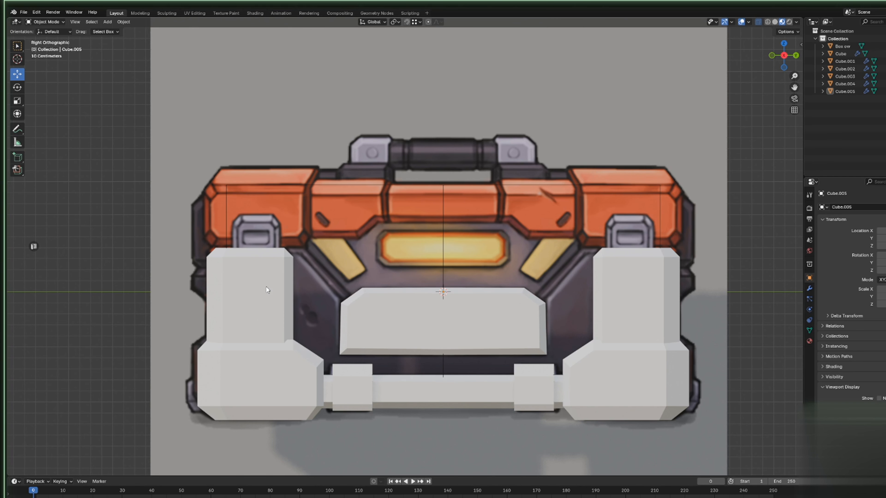
pyautogui.moveTo(266, 289); pyautogui.dragTo(401, 230, button='middle')
pyautogui.click(378, 351)
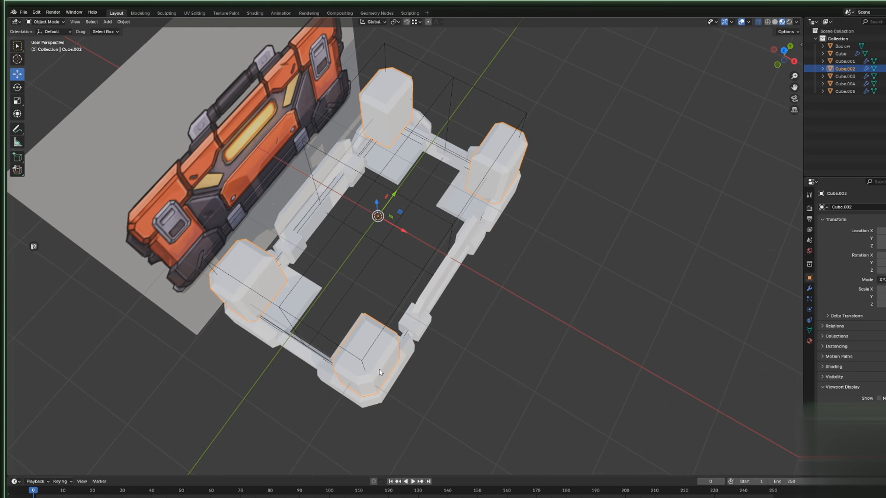
pyautogui.moveTo(380, 372); pyautogui.dragTo(371, 350, button='middle')
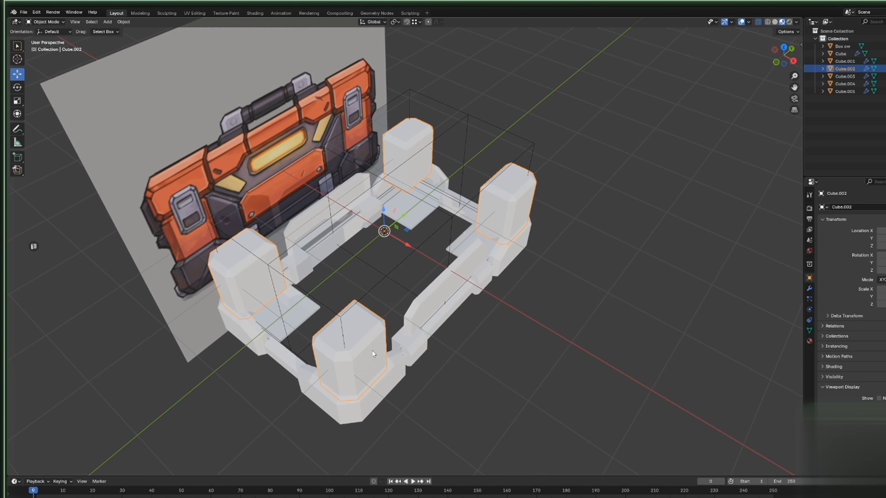
pyautogui.click(376, 400)
pyautogui.moveTo(376, 396); pyautogui.dragTo(402, 419)
pyautogui.hotkey('ctrl', 'z')
pyautogui.click(368, 347)
pyautogui.scroll(1, 367, 350)
pyautogui.press('Tab')
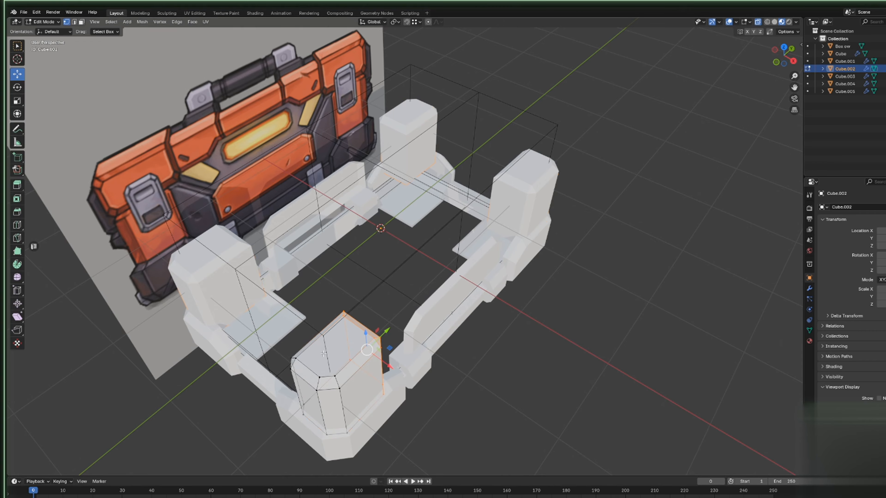
pyautogui.press('Tab')
pyautogui.click(325, 347)
pyautogui.press('Tab')
pyautogui.rightClick(328, 348)
pyautogui.press('Escape')
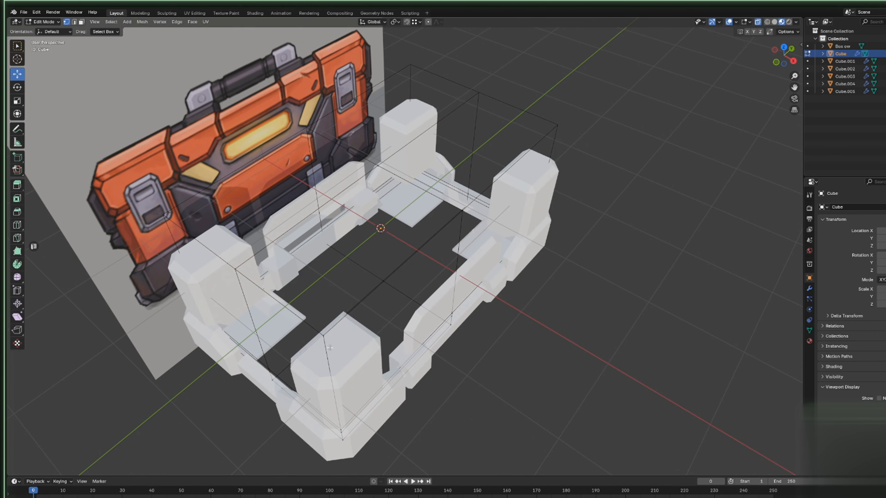
pyautogui.moveTo(326, 346); pyautogui.dragTo(307, 387, button='middle')
pyautogui.press('Tab')
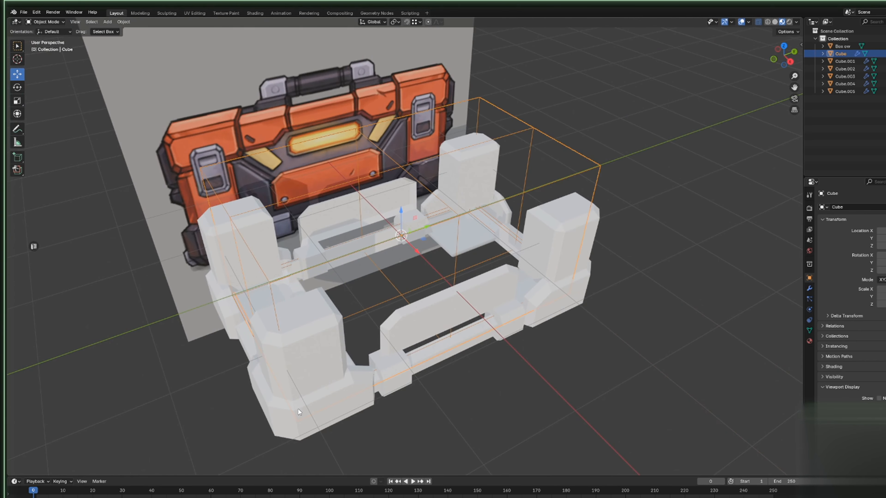
# Compare the lower corner caps with the reference image in the right view.
pyautogui.click(298, 408)
pyautogui.moveTo(294, 426); pyautogui.dragTo(257, 457, button='middle')
pyautogui.scroll(4, 454, 241)
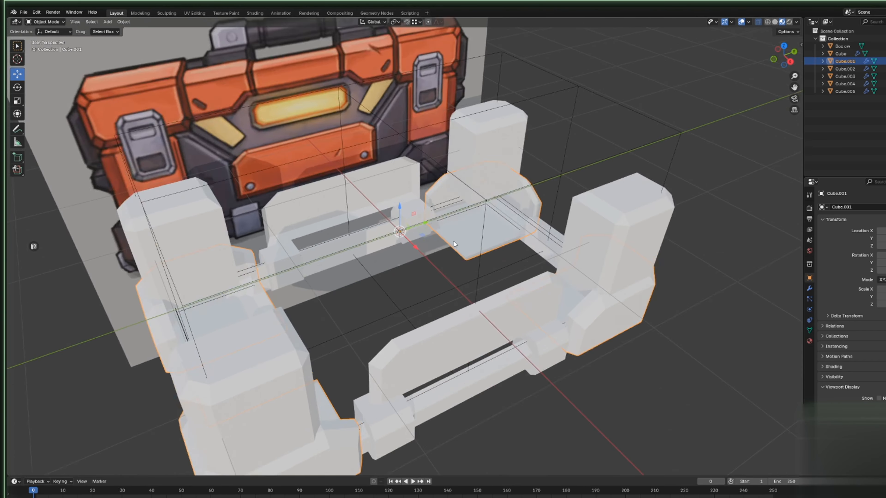
pyautogui.click(787, 61)
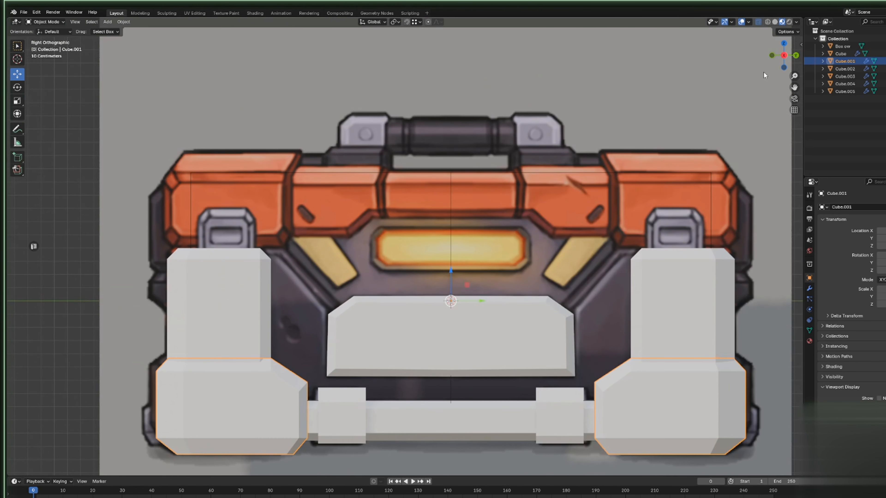
pyautogui.scroll(-1, 715, 130)
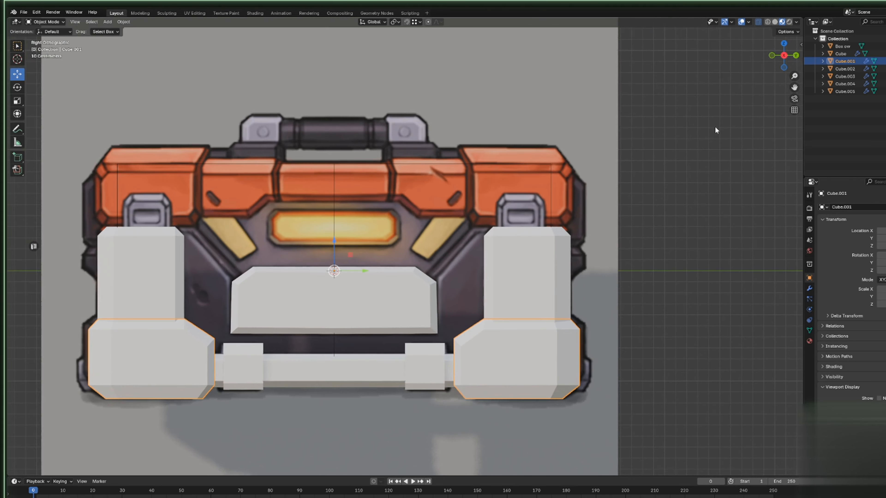
pyautogui.keyDown('shift'); pyautogui.moveTo(714, 130); pyautogui.dragTo(370, 233, button='middle'); pyautogui.keyUp('shift')
# Duplicate the mirrored brackets on the lower trim strip and move one set along negative Y, out past the corner piece.
pyautogui.click(366, 273)
pyautogui.moveTo(366, 272); pyautogui.dragTo(394, 290, button='middle')
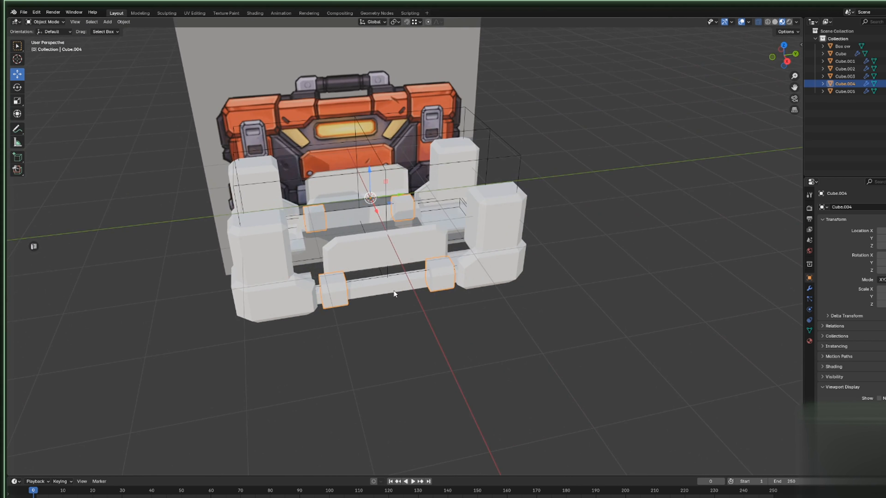
pyautogui.hotkey('ctrl', 'c')
pyautogui.hotkey('ctrl', 'v')
pyautogui.click(342, 292)
pyautogui.moveTo(399, 196); pyautogui.dragTo(273, 229)
# Separate the moved bracket's block mesh beside the front corner into its own object.
pyautogui.press('Tab')
pyautogui.moveTo(154, 273); pyautogui.dragTo(263, 362)
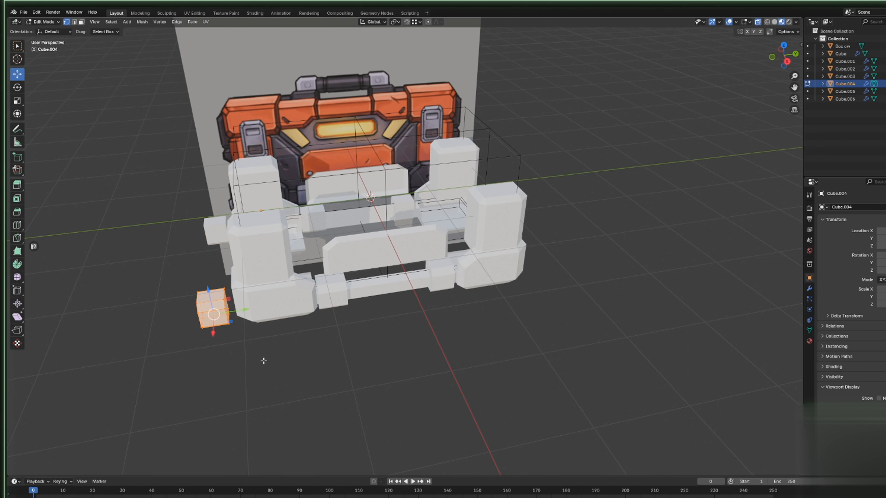
pyautogui.press('p')
pyautogui.click(264, 361)
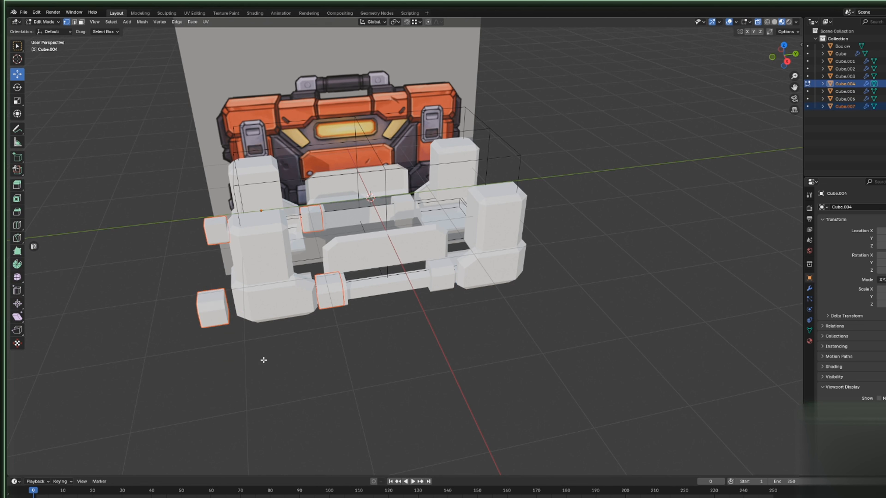
# Remove the Mirror modifier from the separated block and set its origin to its geometry.
pyautogui.press('Tab')
pyautogui.click(216, 309)
pyautogui.press('Tab')
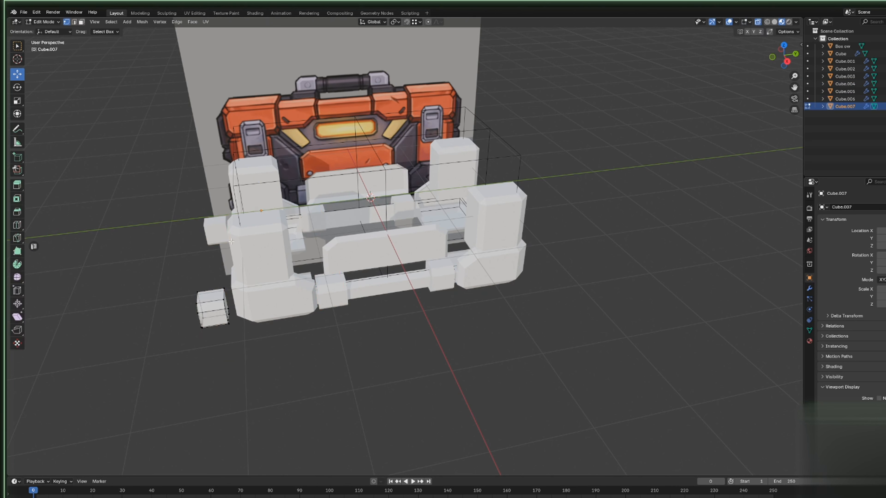
pyautogui.press('Tab')
pyautogui.press('Tab')
pyautogui.click(809, 288)
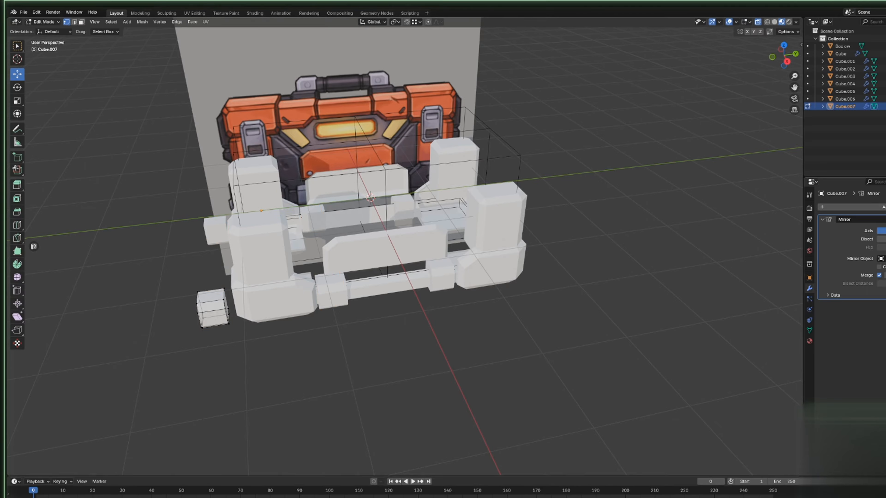
pyautogui.hotkey('ctrl', 'x')
pyautogui.press('Tab')
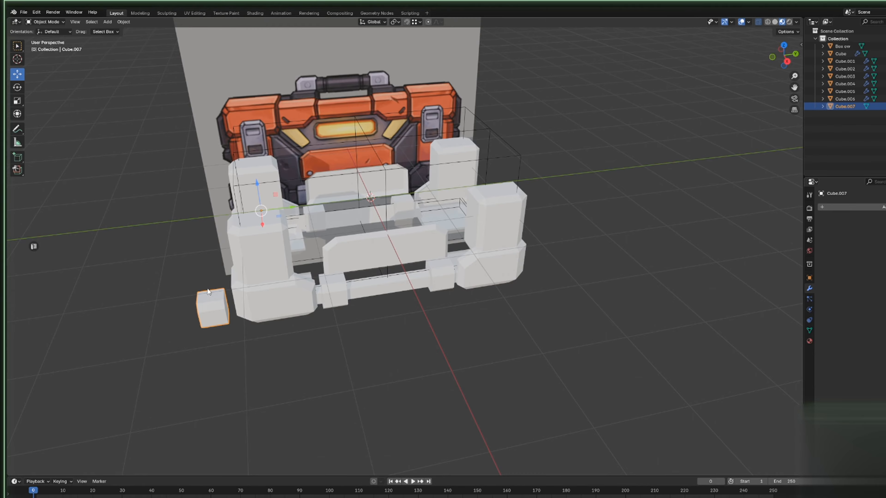
pyautogui.click(263, 216)
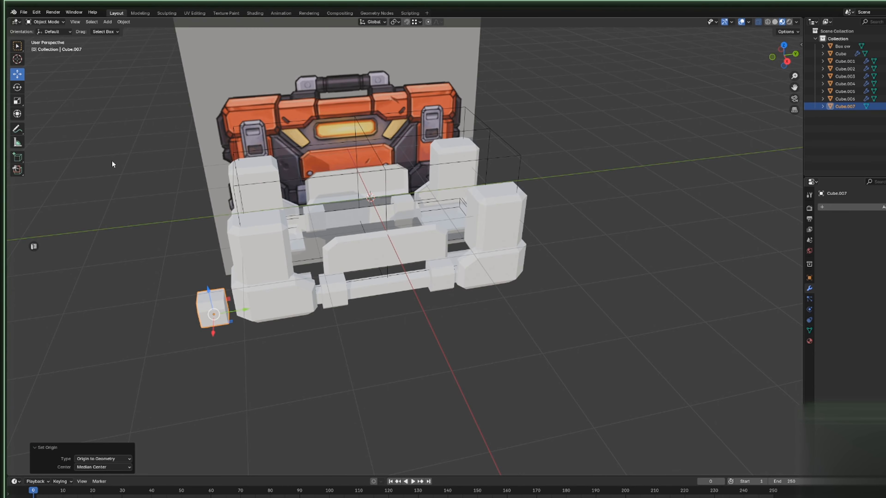
# Rotate the small bevelled block -90° about Z and move it about -1.21 m along X, between the corner bases.
pyautogui.click(18, 88)
pyautogui.moveTo(227, 327); pyautogui.dragTo(203, 340)
pyautogui.moveTo(204, 340); pyautogui.dragTo(354, 249, button='middle')
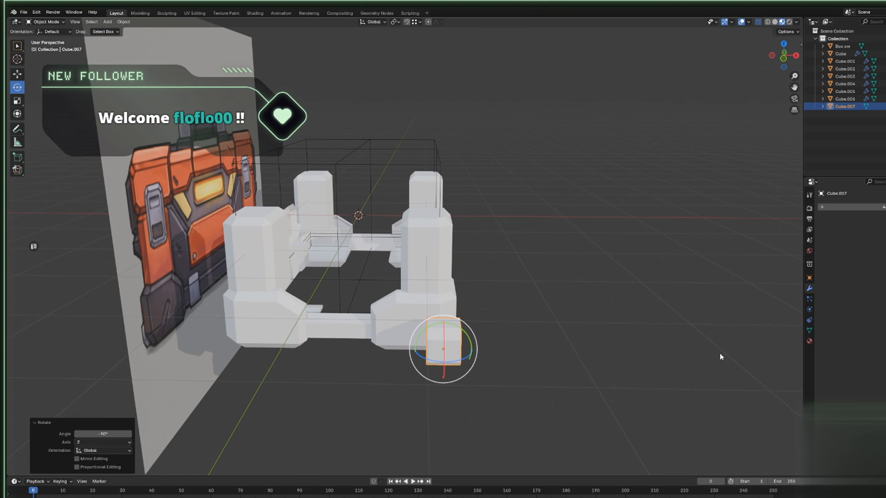
pyautogui.click(18, 74)
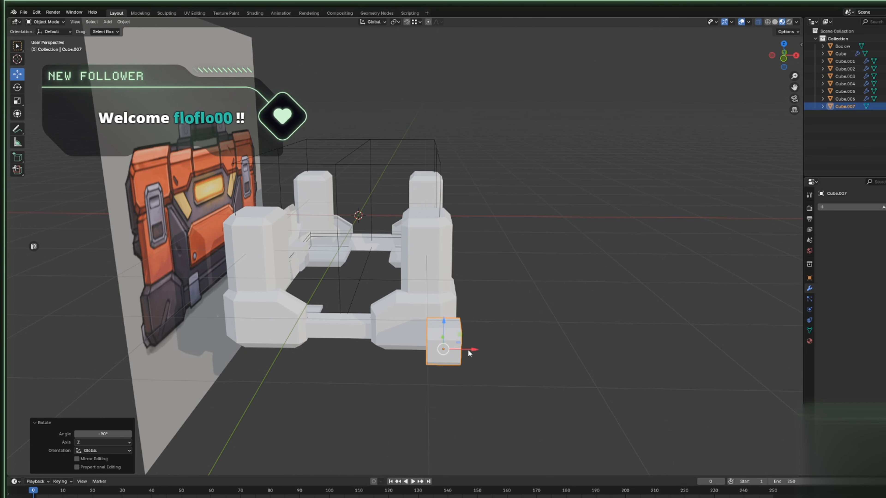
pyautogui.moveTo(467, 349); pyautogui.dragTo(366, 346)
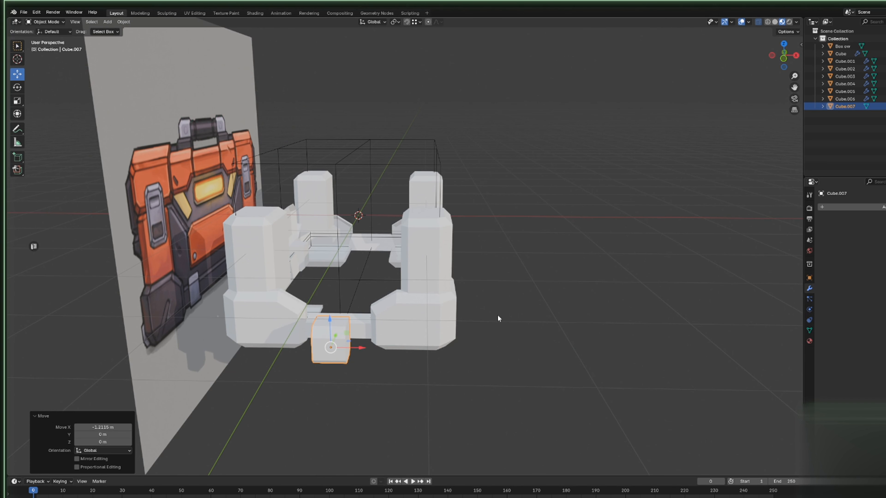
# Move the small block about 0.47 m along Y onto the short side crossbar.
pyautogui.moveTo(498, 315); pyautogui.dragTo(407, 360, button='middle')
pyautogui.scroll(3, 374, 271)
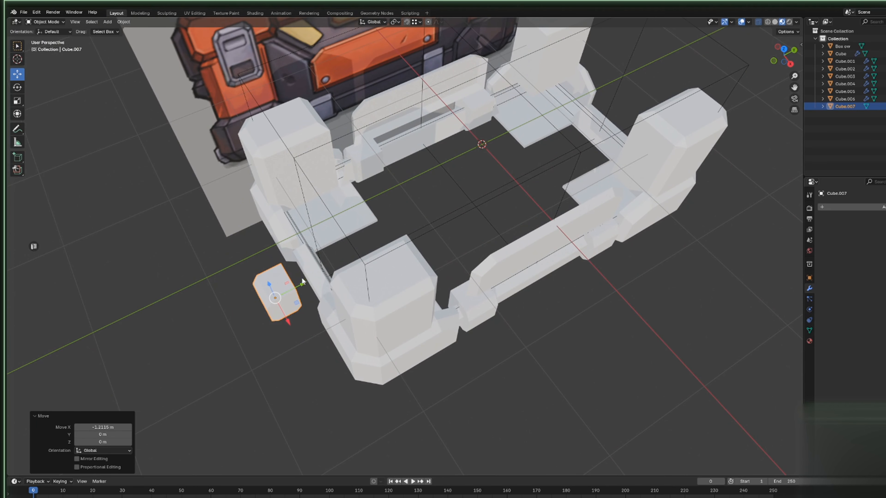
pyautogui.moveTo(298, 279); pyautogui.dragTo(345, 270)
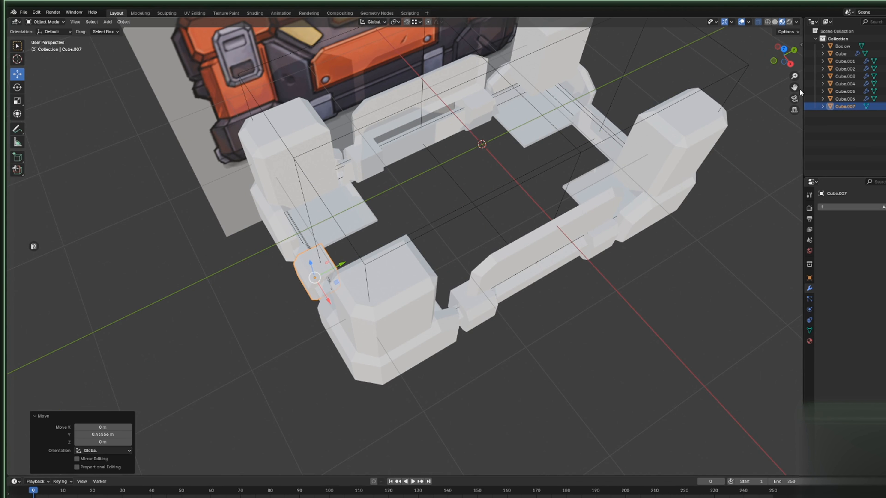
# Edit the crossbar mesh and shift the side crossbar's end vertices slightly along X, farther into the corner base.
pyautogui.click(774, 61)
pyautogui.scroll(6, 420, 244)
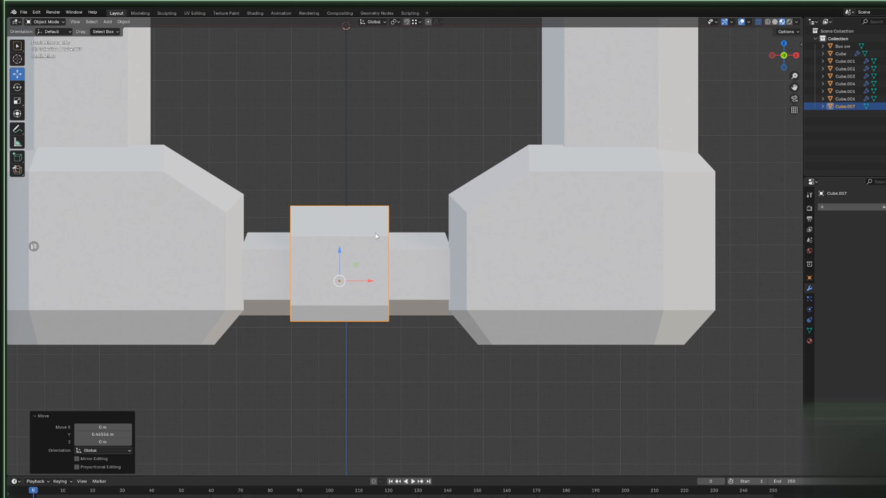
pyautogui.click(274, 257)
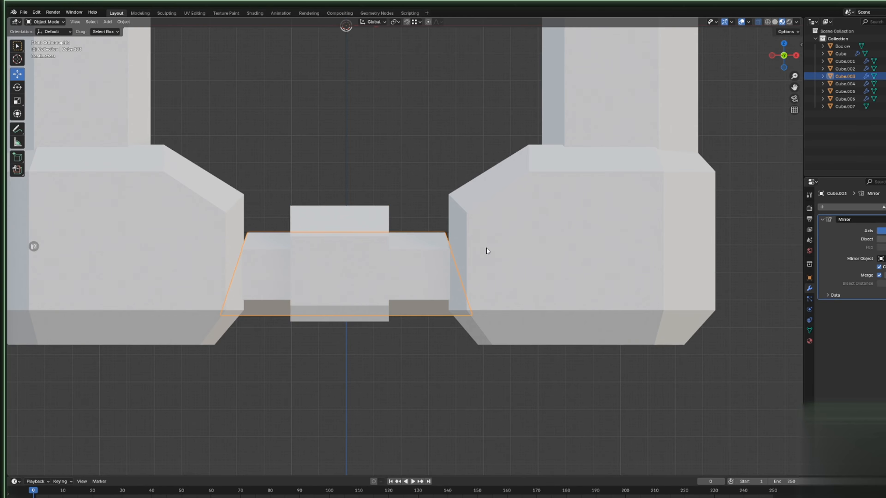
pyautogui.press('Tab')
pyautogui.click(448, 233)
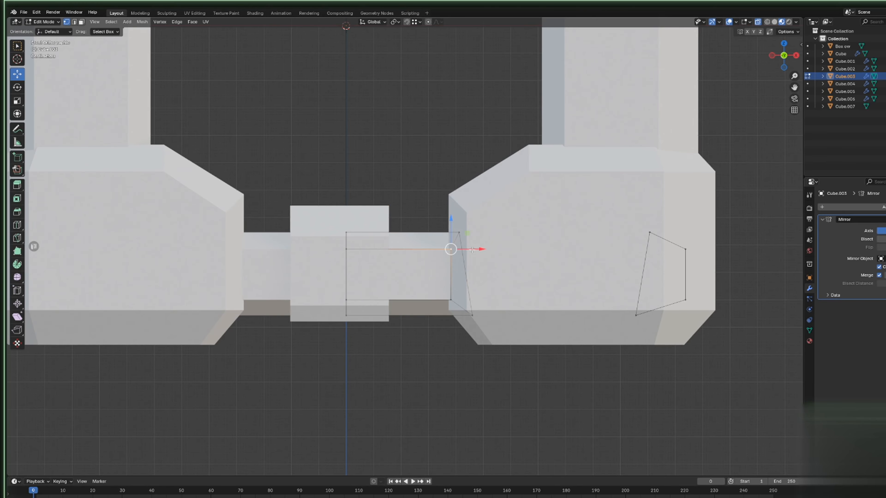
pyautogui.moveTo(400, 183); pyautogui.dragTo(545, 344)
pyautogui.moveTo(483, 275); pyautogui.dragTo(493, 276)
# Delete the unneeded hidden face of the side crossbar in face selection mode, and return to Object Mode.
pyautogui.click(82, 22)
pyautogui.moveTo(560, 383); pyautogui.dragTo(424, 153)
pyautogui.click(439, 278)
pyautogui.moveTo(438, 278); pyautogui.dragTo(440, 256, button='middle')
pyautogui.press('x')
pyautogui.click(440, 256)
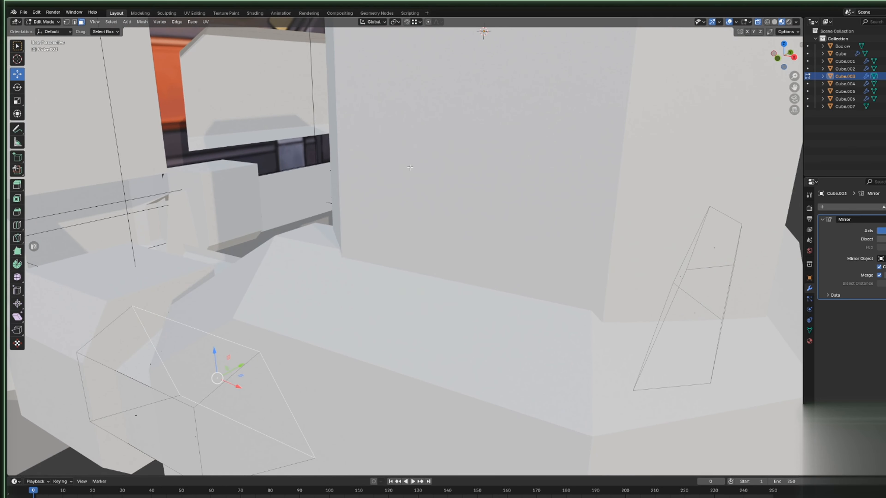
pyautogui.scroll(-5, 375, 271)
pyautogui.press('Tab')
pyautogui.moveTo(375, 270); pyautogui.dragTo(335, 278, button='middle')
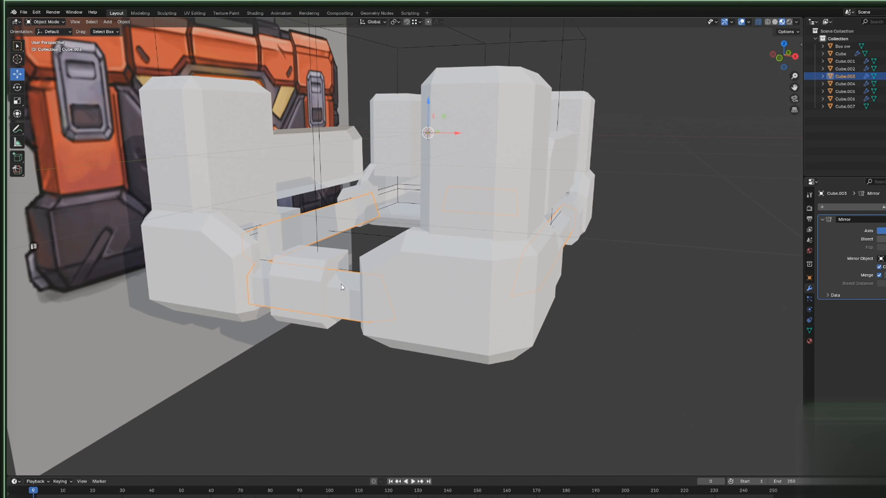
# Reopen the crossbar mesh in vertex selection mode and move the side crossbar's selected upper vertex along Z.
pyautogui.press('Tab')
pyautogui.click(66, 22)
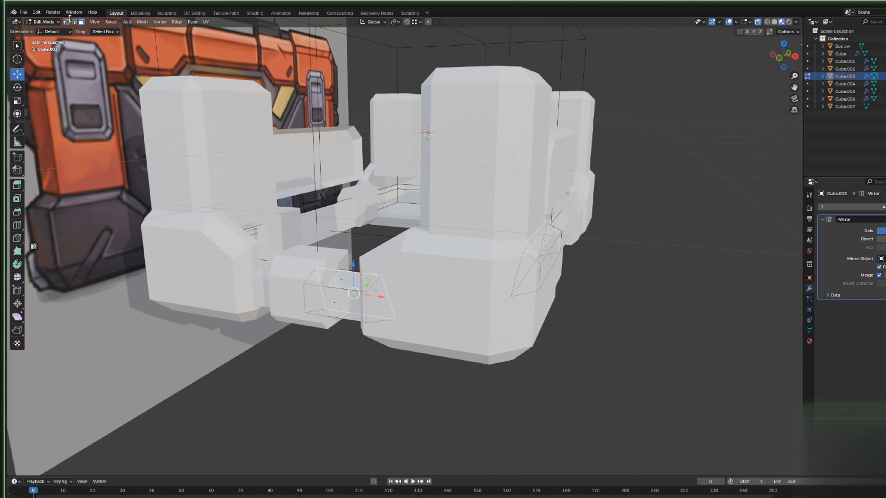
pyautogui.click(312, 289)
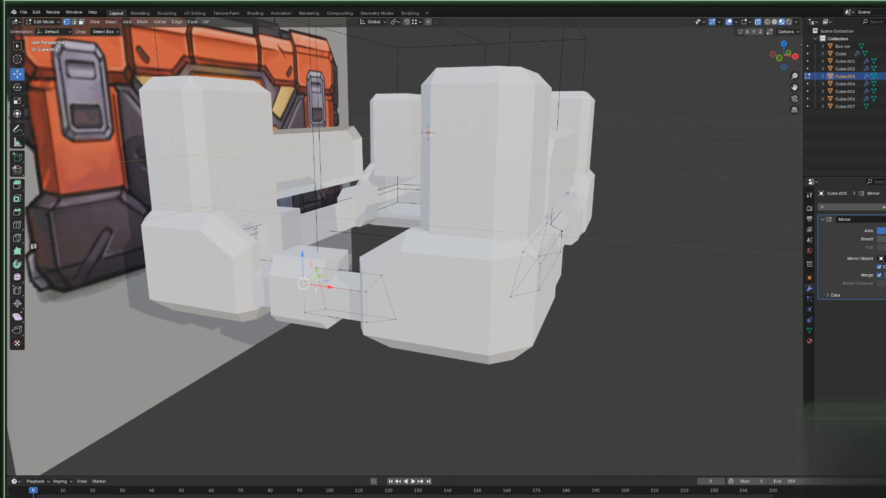
pyautogui.press('g')
pyautogui.press('z')
pyautogui.press('Return')
# Select the side crossbar's top face and add one lengthwise loop cut across it with a slide factor of about 0.37.
pyautogui.moveTo(369, 293); pyautogui.dragTo(385, 223, button='middle')
pyautogui.moveTo(159, 190); pyautogui.dragTo(261, 255)
pyautogui.moveTo(512, 333); pyautogui.dragTo(549, 339, button='middle')
pyautogui.scroll(4, 334, 284)
pyautogui.moveTo(333, 283); pyautogui.dragTo(343, 289, button='middle')
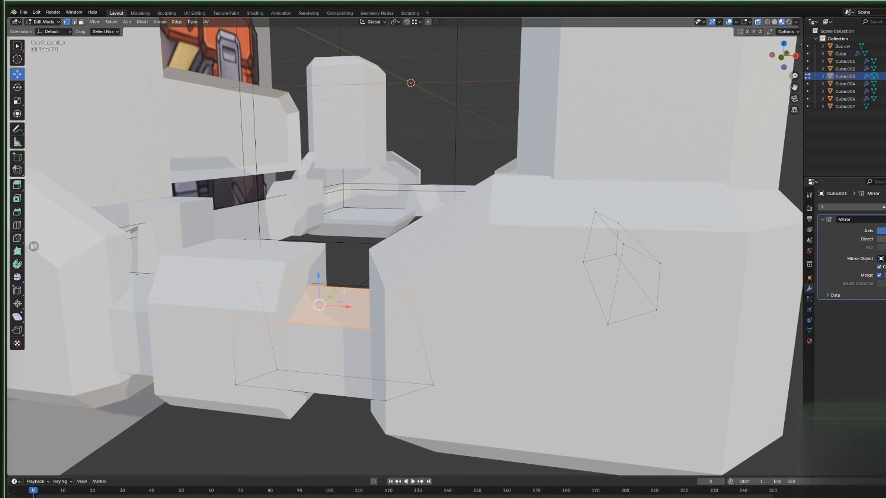
pyautogui.click(17, 225)
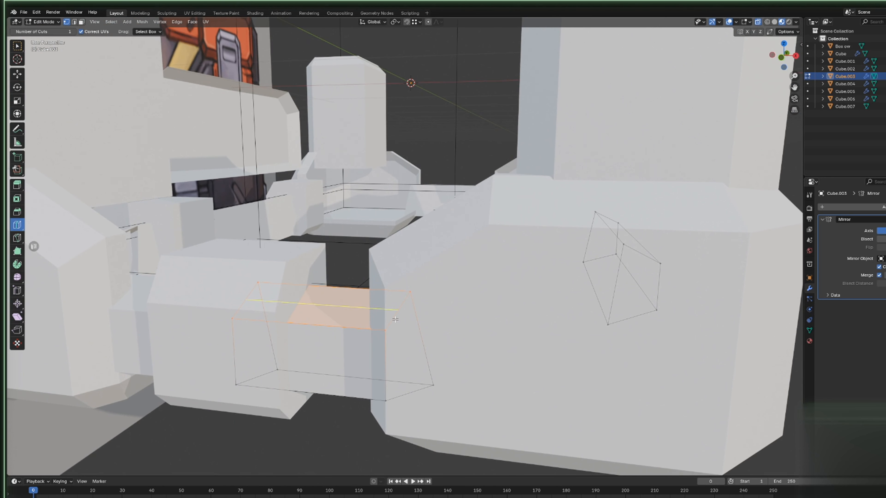
pyautogui.moveTo(391, 311); pyautogui.dragTo(388, 323)
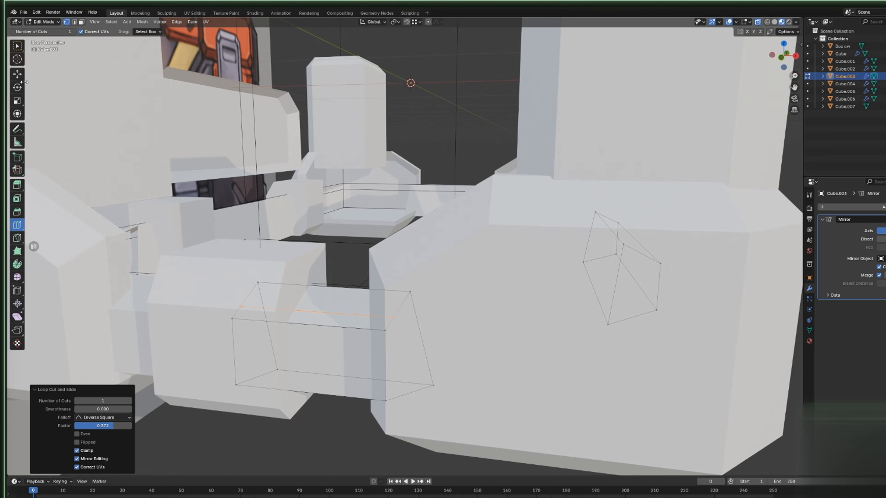
# Raise the new side crossbar edge about 0.035 m along Z and flatten the top strip by scaling it to 0 along Z.
pyautogui.click(17, 74)
pyautogui.moveTo(313, 279); pyautogui.dragTo(357, 280)
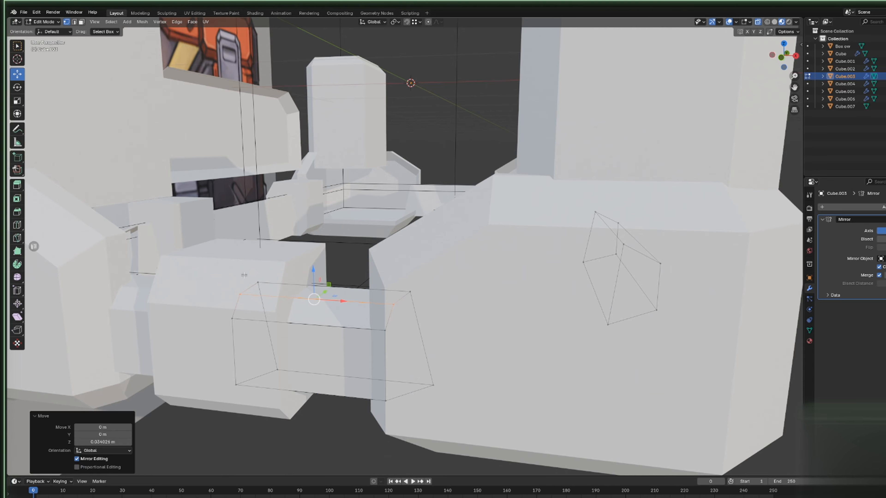
pyautogui.click(334, 294)
pyautogui.press('Tab')
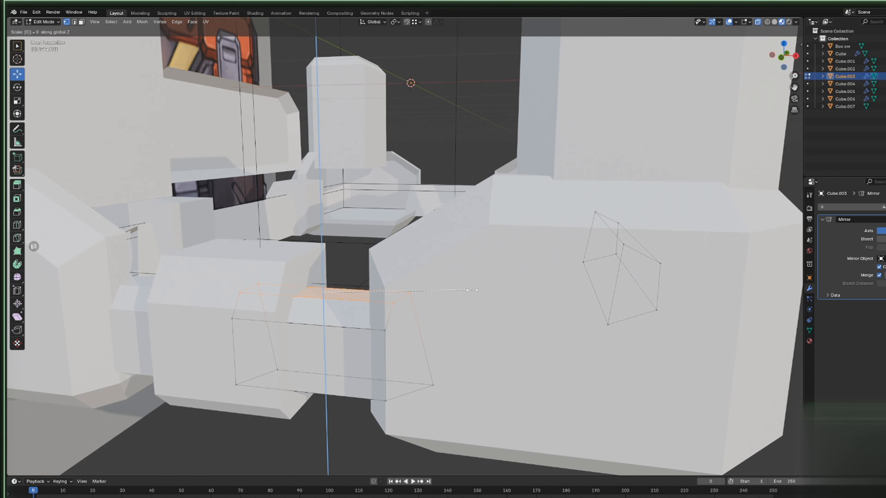
# Add one lengthwise loop cut to the top face of the long front bar with a slide factor of about 0.27.
pyautogui.press('KP_Decimal')
pyautogui.moveTo(377, 324); pyautogui.dragTo(557, 299, button='middle')
pyautogui.press('Tab')
pyautogui.press('KP_Decimal')
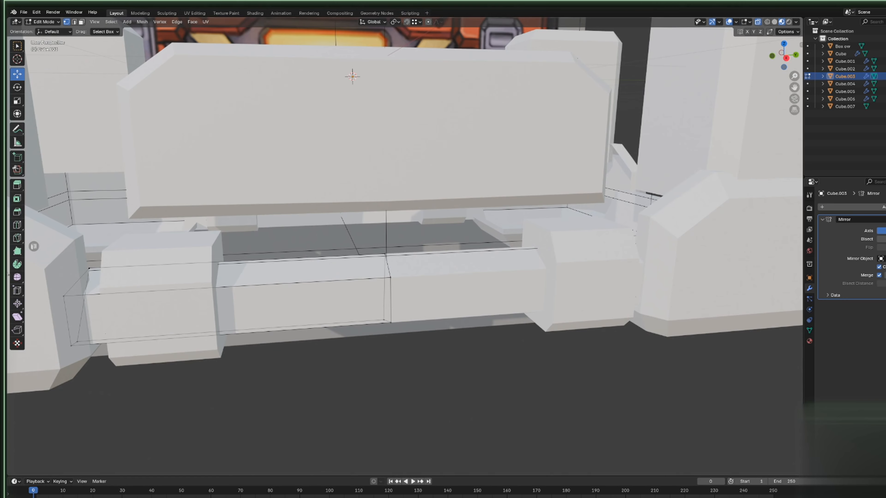
pyautogui.click(17, 224)
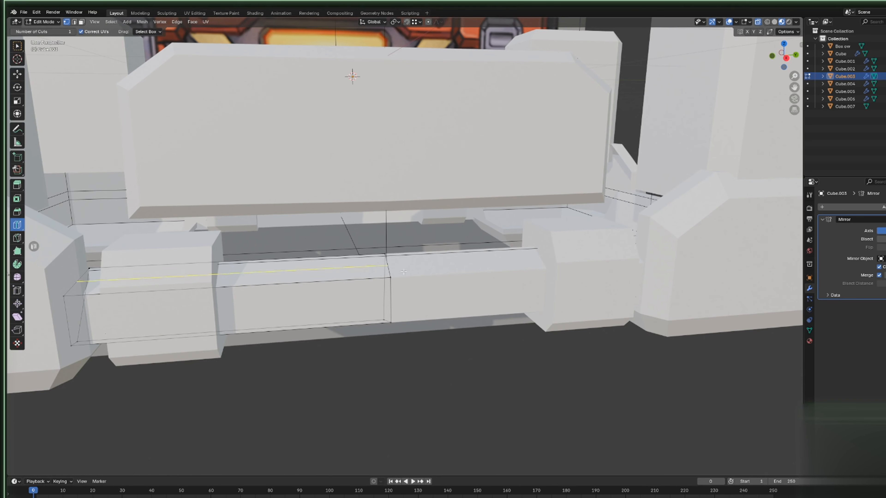
pyautogui.moveTo(400, 279); pyautogui.dragTo(401, 272)
# Select the back strip of the front bar's top, level it along Z, and return to Object Mode.
pyautogui.moveTo(125, 187); pyautogui.dragTo(122, 183, button='middle')
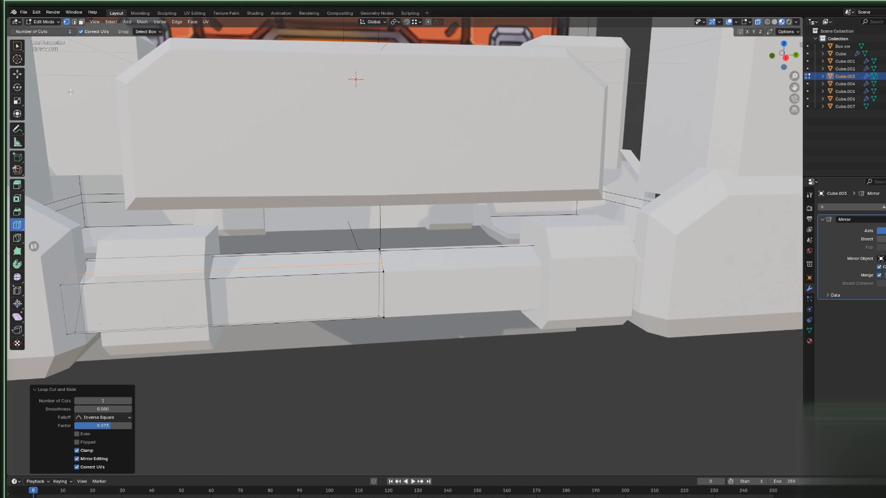
pyautogui.click(18, 74)
pyautogui.moveTo(80, 252); pyautogui.dragTo(89, 255, button='middle')
pyautogui.moveTo(89, 255); pyautogui.dragTo(360, 249)
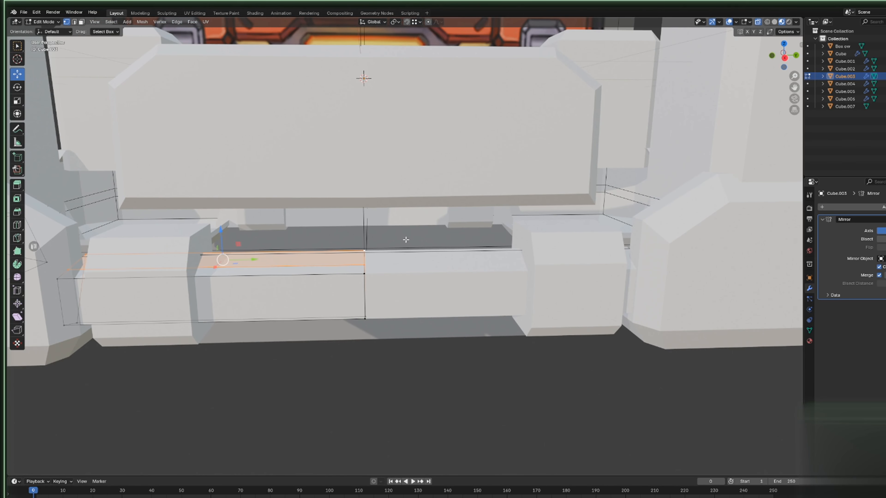
pyautogui.press('g')
pyautogui.press('z')
pyautogui.click(451, 375)
pyautogui.press('Tab')
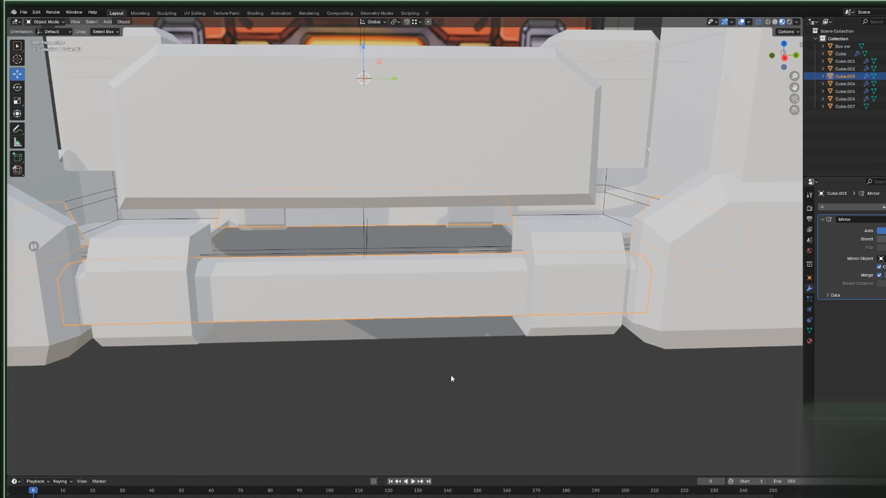
# Examine the blocked-out case frame from several angles, including the small blocks on the long bars.
pyautogui.scroll(-5, 460, 377)
pyautogui.moveTo(473, 380); pyautogui.dragTo(494, 375, button='middle')
pyautogui.scroll(-3, 500, 372)
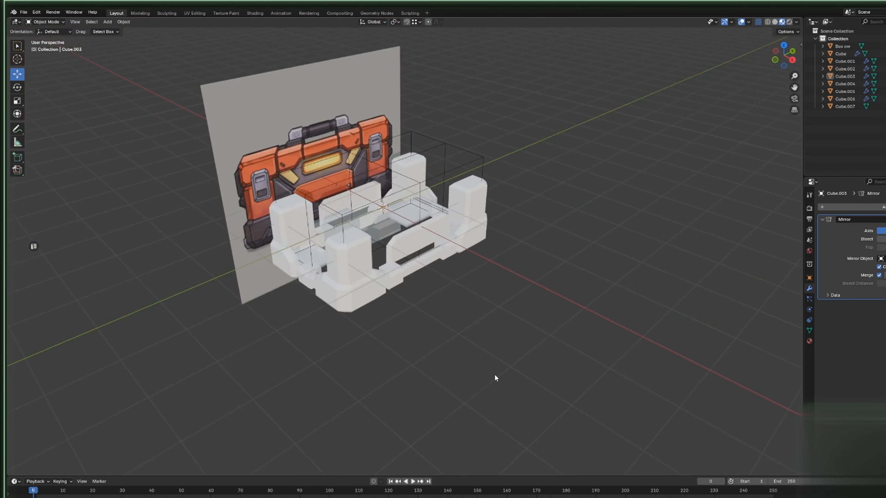
pyautogui.scroll(2, 503, 373)
pyautogui.moveTo(535, 354); pyautogui.dragTo(464, 311, button='middle')
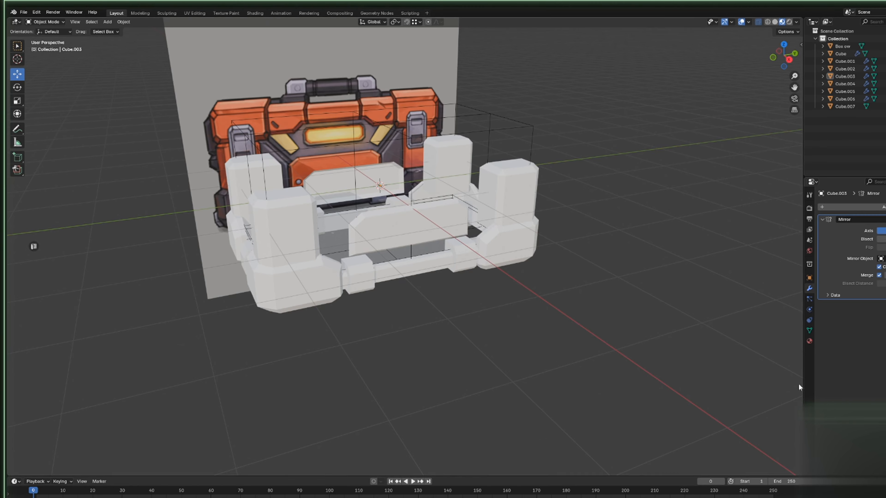
pyautogui.scroll(5, 498, 274)
pyautogui.moveTo(500, 269); pyautogui.dragTo(175, 204, button='middle')
pyautogui.click(525, 249)
pyautogui.press('Tab')
pyautogui.press('Tab')
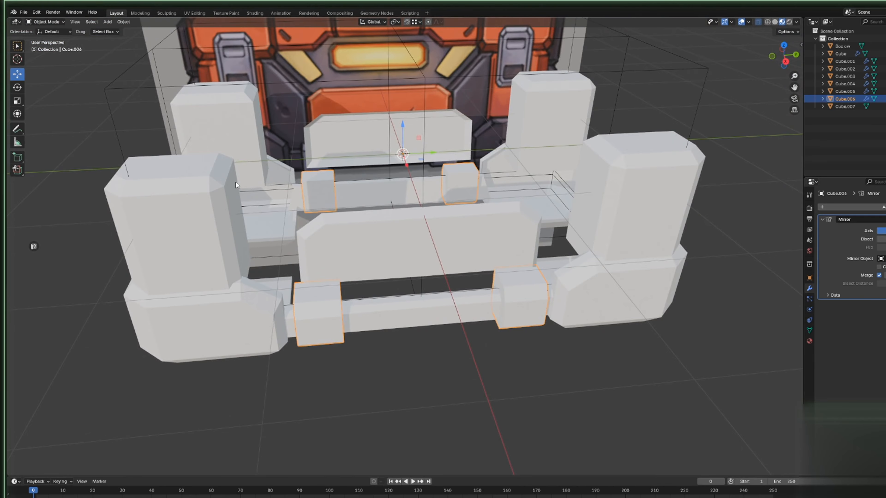
pyautogui.moveTo(235, 182); pyautogui.dragTo(263, 182, button='middle')
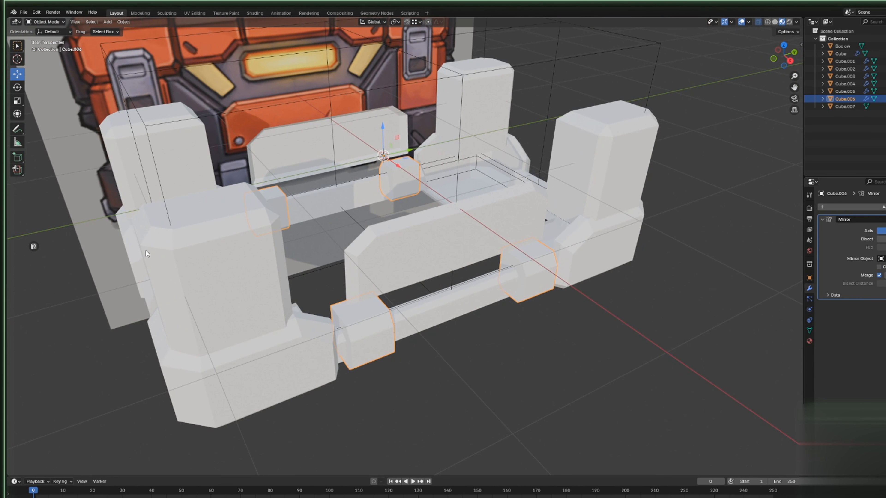
# Add a cube mesh in the right orthographic view and scale it uniformly to about 0.504.
pyautogui.click(789, 61)
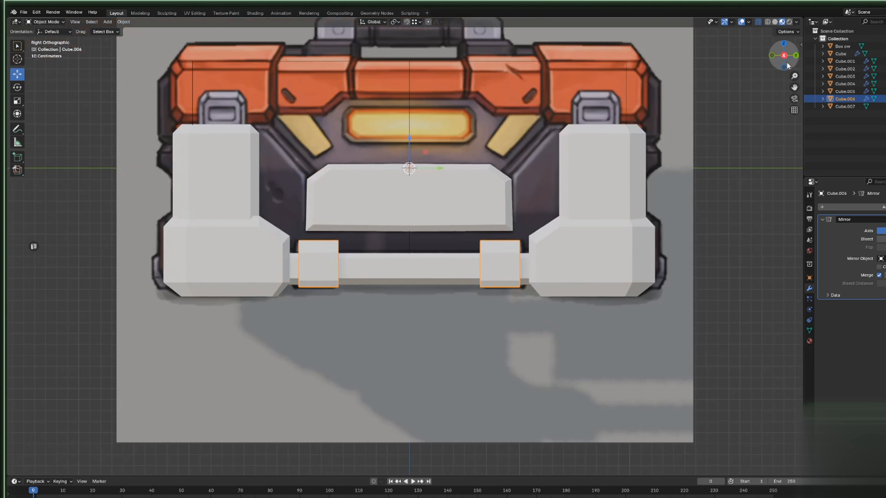
pyautogui.keyDown('shift'); pyautogui.moveTo(611, 113); pyautogui.dragTo(615, 181, button='middle'); pyautogui.keyUp('shift')
pyautogui.click(741, 155)
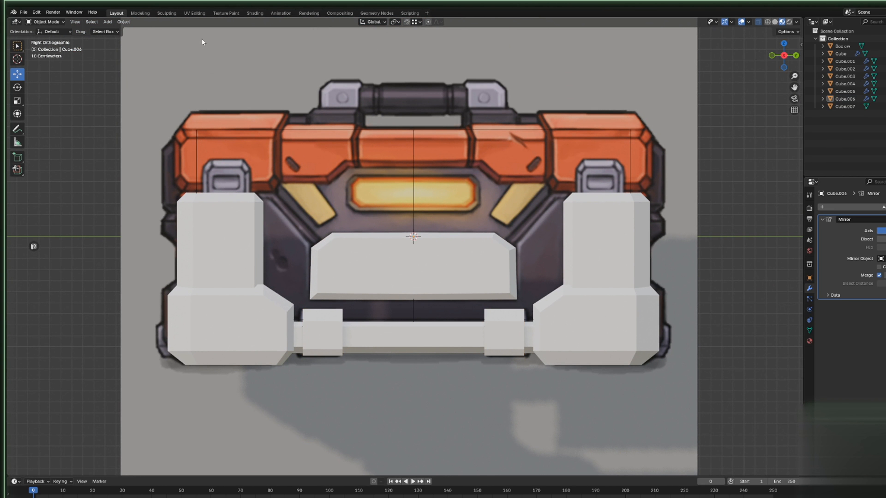
pyautogui.click(108, 21)
pyautogui.moveTo(146, 30)
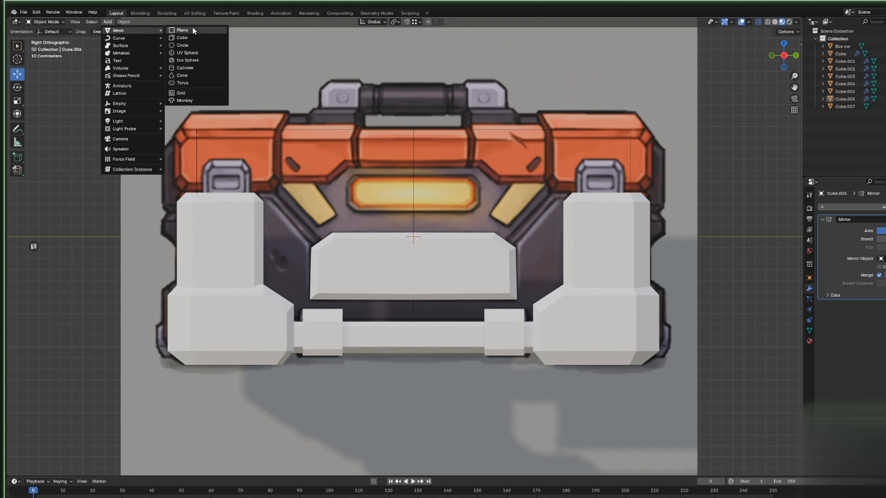
pyautogui.click(205, 38)
pyautogui.scroll(-2, 401, 133)
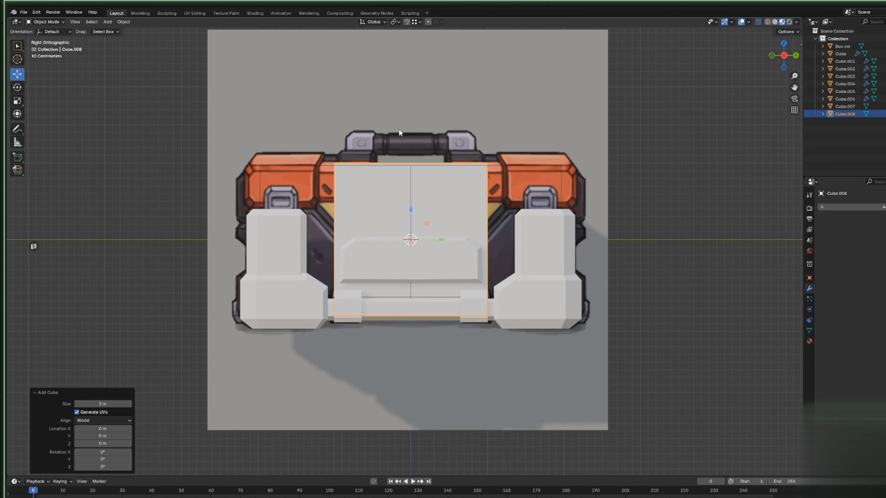
pyautogui.press('s')
pyautogui.click(396, 218)
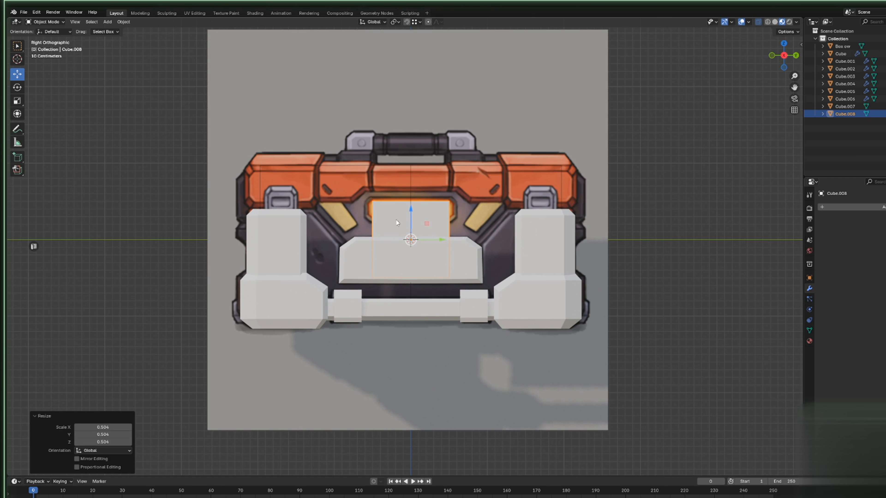
# Raise the new cube along Z, move it about -1.71 m along Y, and shift it along X above the front corner post.
pyautogui.press('g')
pyautogui.press('z')
pyautogui.click(425, 154)
pyautogui.moveTo(433, 174); pyautogui.dragTo(303, 173)
pyautogui.moveTo(191, 145); pyautogui.dragTo(259, 182, button='middle')
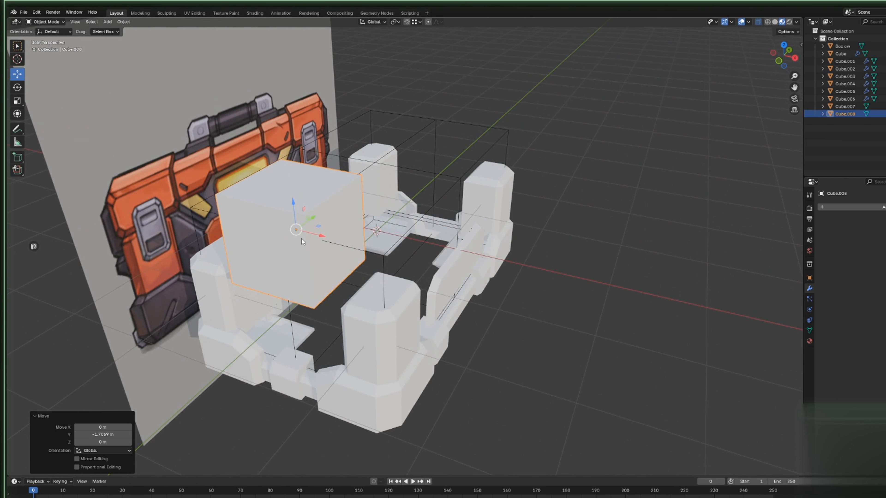
pyautogui.moveTo(312, 236); pyautogui.dragTo(400, 255)
# Scale the new cube to about 0.606 along X and 0.896 along Z.
pyautogui.click(17, 101)
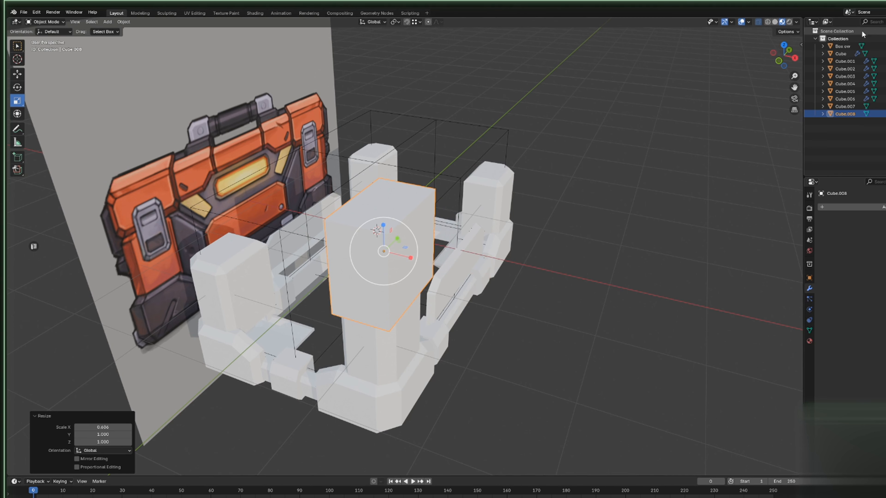
pyautogui.click(794, 58)
pyautogui.moveTo(281, 147); pyautogui.dragTo(290, 147)
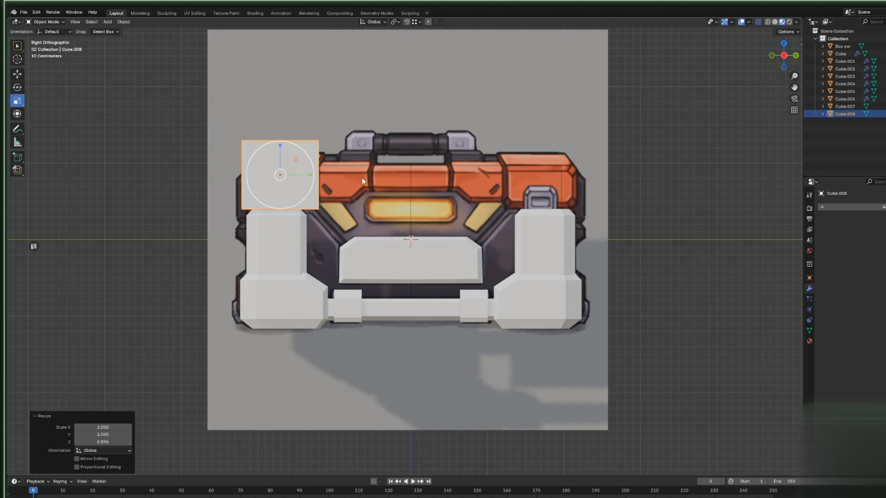
# Lower the cube's top vertices along Z to match the upper corner panel in the reference image.
pyautogui.press('Tab')
pyautogui.moveTo(190, 104); pyautogui.dragTo(419, 172)
pyautogui.moveTo(280, 112); pyautogui.dragTo(297, 144)
# Move the corner block's outer-side vertices about 0.108 m inward along Y and extrude that side outward by about 0.08 m.
pyautogui.moveTo(234, 147); pyautogui.dragTo(256, 238)
pyautogui.moveTo(265, 188)
pyautogui.mouseDown()
pyautogui.moveTo(303, 189)
pyautogui.moveTo(273, 188)
pyautogui.mouseUp()
pyautogui.press('e')
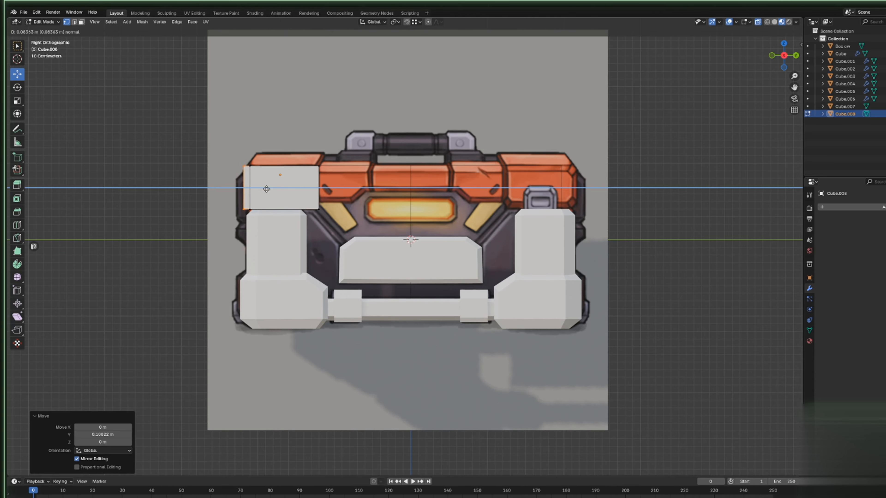
pyautogui.click(266, 189)
# Extrude the top of the corner block upward by about 0.172 m to reach the reference panel's upper edge.
pyautogui.moveTo(214, 139); pyautogui.dragTo(368, 181)
pyautogui.press('e')
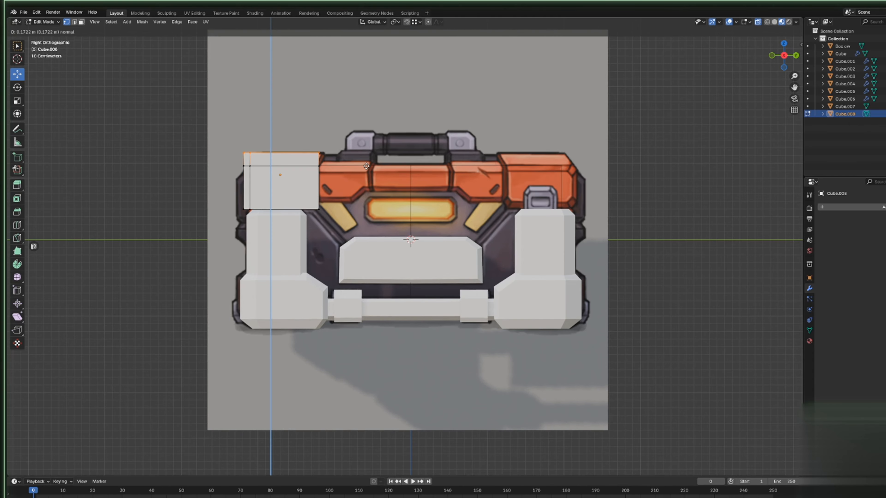
pyautogui.click(366, 167)
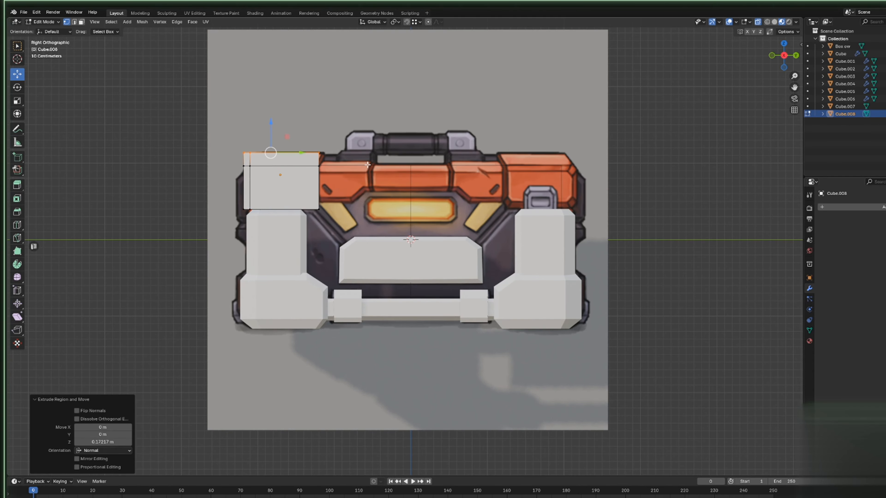
pyautogui.scroll(-3, 367, 165)
pyautogui.moveTo(367, 165); pyautogui.dragTo(440, 178, button='middle')
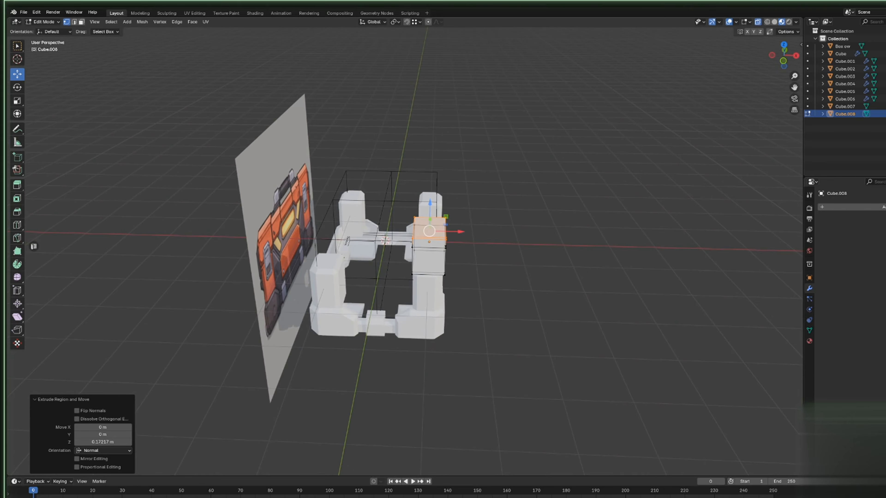
# Try to stretch the corner block's inner side along X across the full width of the case.
pyautogui.moveTo(440, 178); pyautogui.dragTo(417, 174, button='middle')
pyautogui.moveTo(369, 151); pyautogui.dragTo(426, 336)
pyautogui.moveTo(424, 336); pyautogui.dragTo(439, 368, button='middle')
pyautogui.press('Tab')
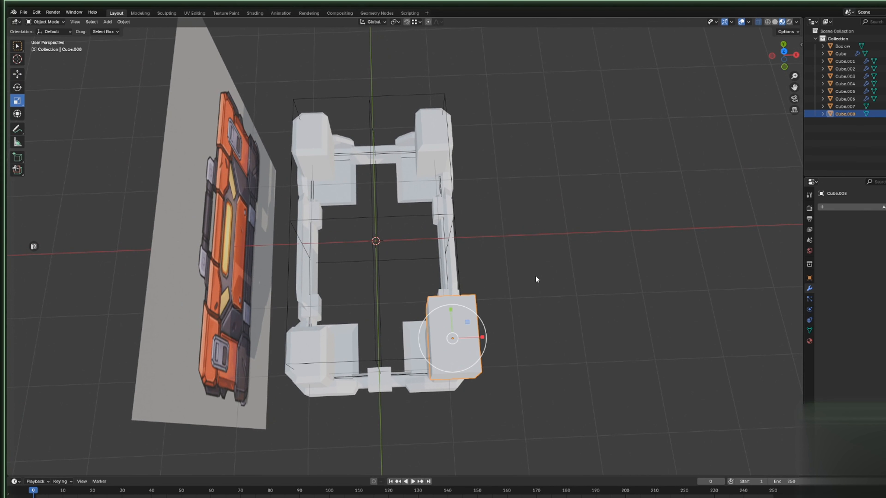
pyautogui.press('Tab')
pyautogui.moveTo(461, 348); pyautogui.dragTo(306, 355)
pyautogui.moveTo(422, 409); pyautogui.dragTo(423, 429, button='middle')
# Sketch the beveled end profile on the stretched block with annotation strokes, erase them, and undo the stretch.
pyautogui.click(18, 129)
pyautogui.moveTo(304, 338)
pyautogui.mouseDown()
pyautogui.moveTo(297, 289)
pyautogui.moveTo(312, 266)
pyautogui.moveTo(389, 265)
pyautogui.moveTo(418, 270)
pyautogui.moveTo(429, 296)
pyautogui.moveTo(424, 340)
pyautogui.mouseUp()
pyautogui.moveTo(424, 340)
pyautogui.mouseDown(button='middle')
pyautogui.moveTo(439, 296)
pyautogui.moveTo(429, 366)
pyautogui.moveTo(440, 314)
pyautogui.mouseUp(button='middle')
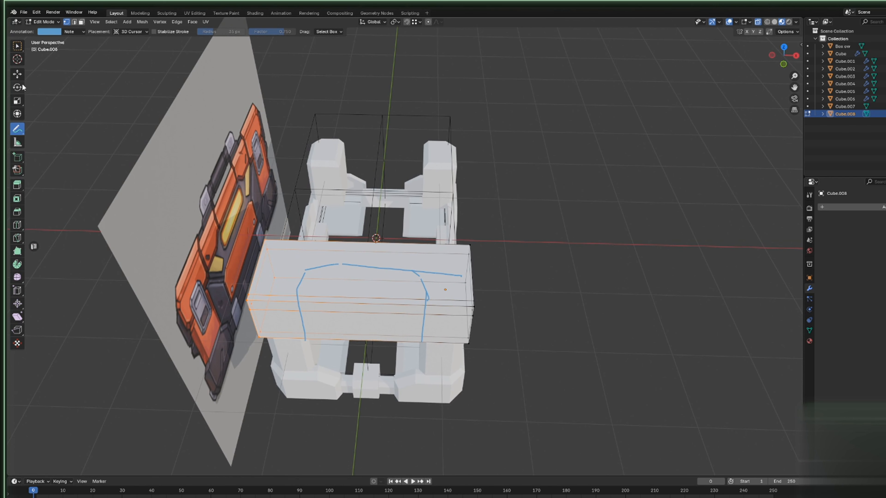
pyautogui.moveTo(19, 130); pyautogui.dragTo(50, 177)
pyautogui.moveTo(426, 294)
pyautogui.mouseDown()
pyautogui.moveTo(311, 282)
pyautogui.moveTo(589, 309)
pyautogui.mouseUp()
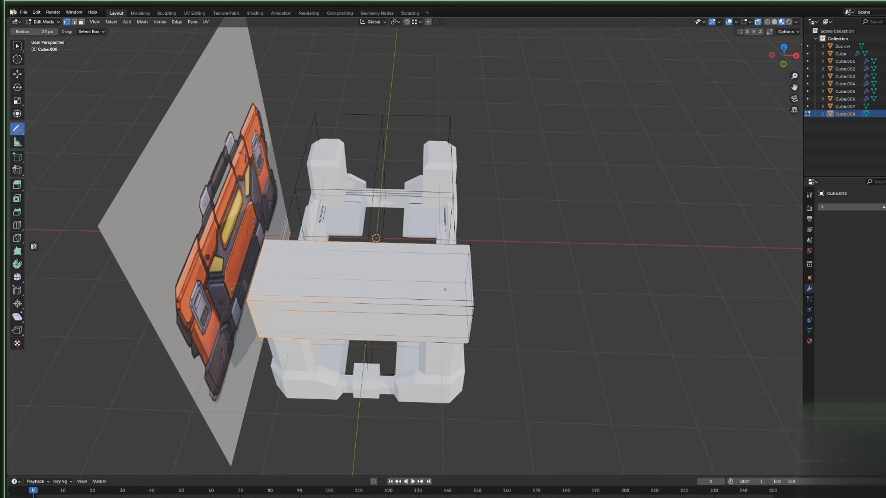
pyautogui.click(17, 74)
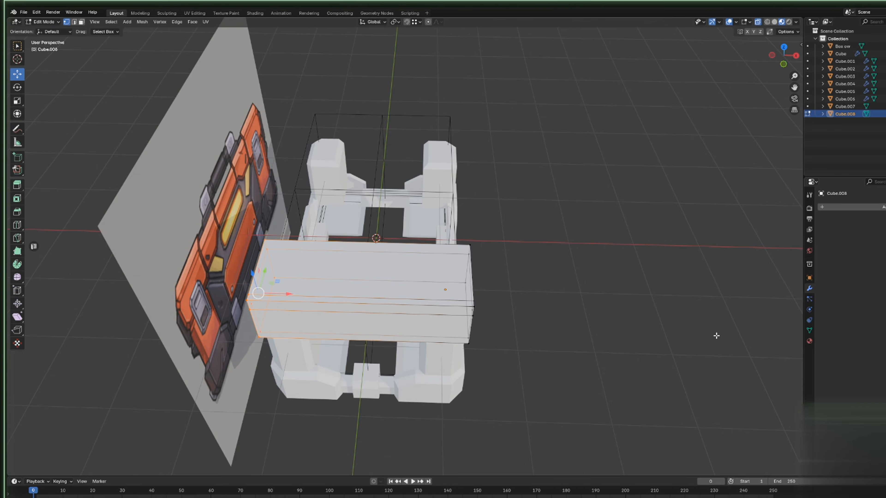
pyautogui.hotkey('ctrl', 'z')
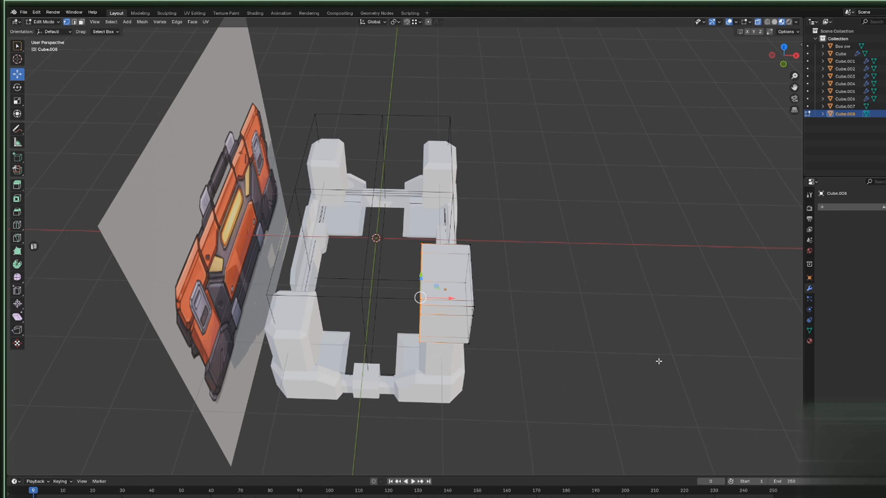
# Add a Mirror modifier to the corner block and set its origin to the 3D cursor, mirroring it onto all four posts.
pyautogui.moveTo(477, 299); pyautogui.dragTo(430, 238, button='middle')
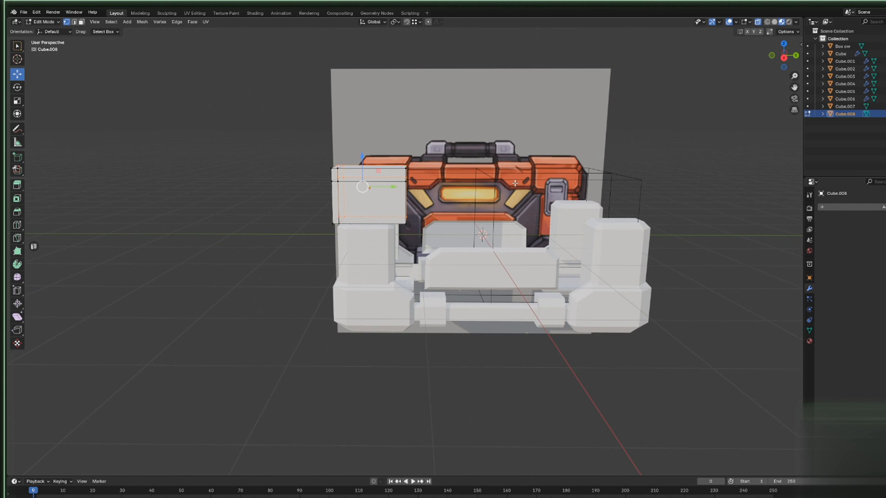
pyautogui.moveTo(761, 66); pyautogui.dragTo(754, 272, button='middle')
pyautogui.click(607, 238)
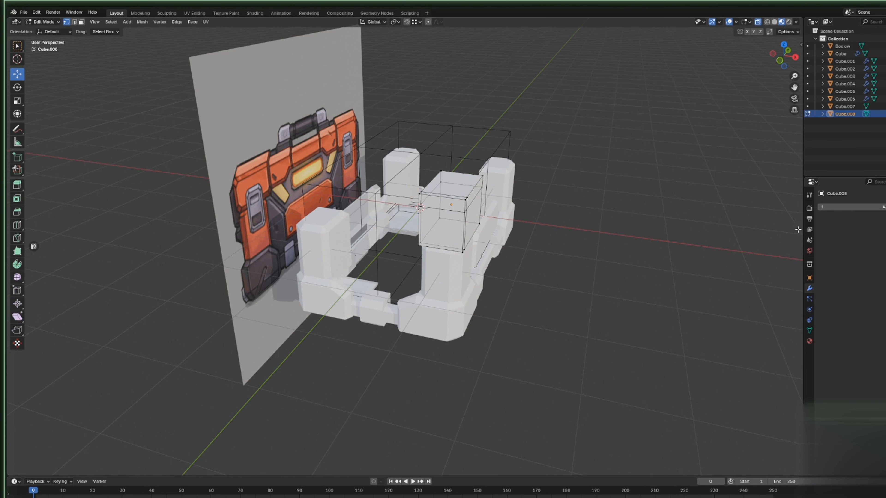
pyautogui.press('Tab')
pyautogui.click(861, 207)
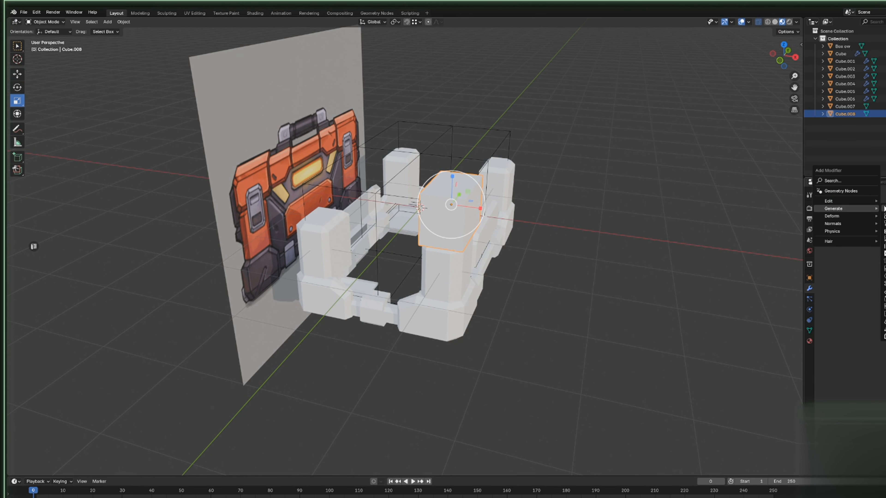
pyautogui.click(884, 261)
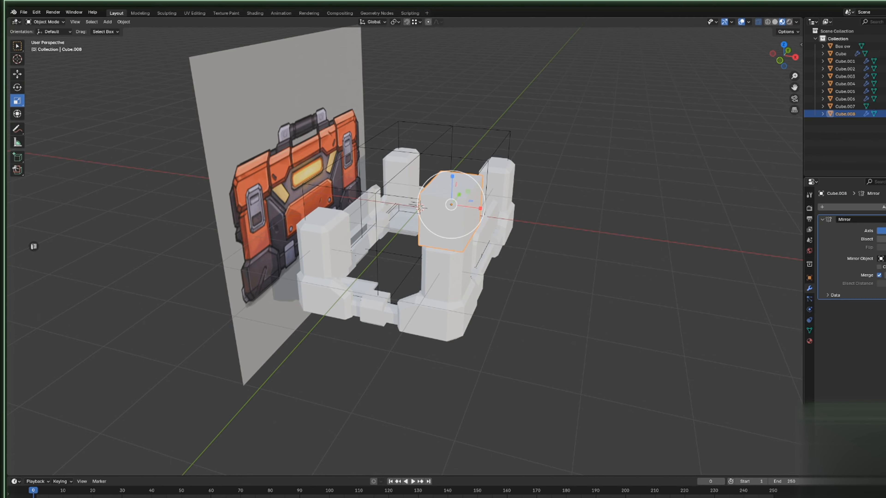
pyautogui.rightClick(683, 254)
pyautogui.click(683, 254)
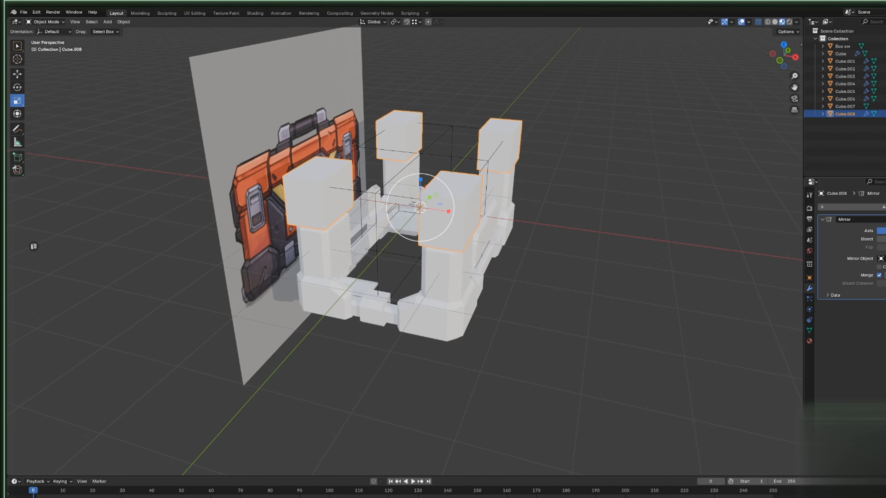
# Try adding and sliding a loop cut across the upper corner block, and undo it.
pyautogui.moveTo(523, 210); pyautogui.dragTo(622, 193, button='middle')
pyautogui.press('Tab')
pyautogui.click(17, 225)
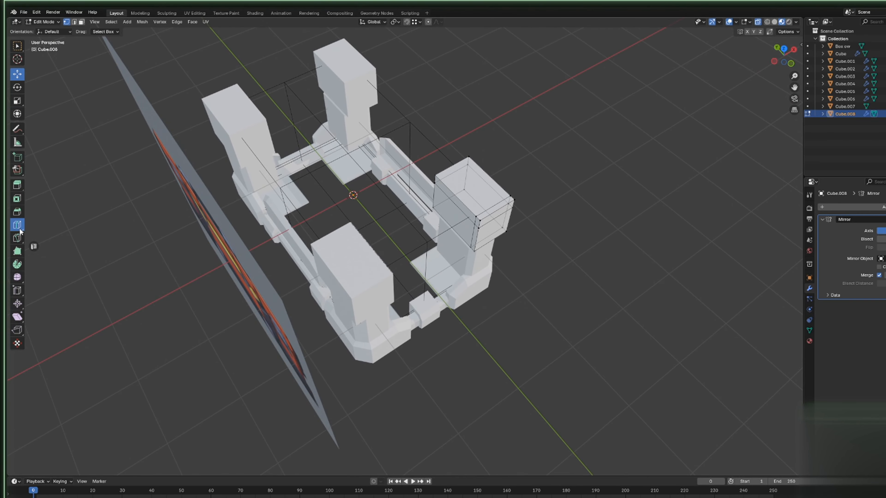
pyautogui.click(449, 206)
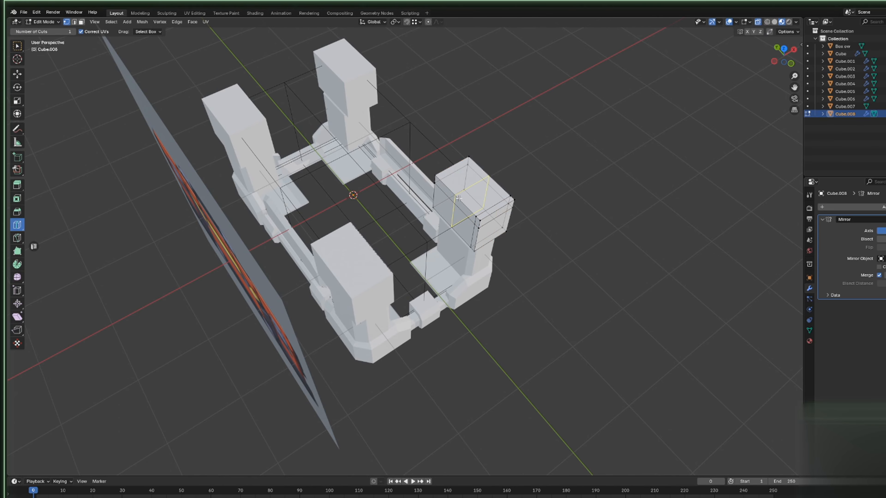
pyautogui.moveTo(449, 205); pyautogui.dragTo(462, 200)
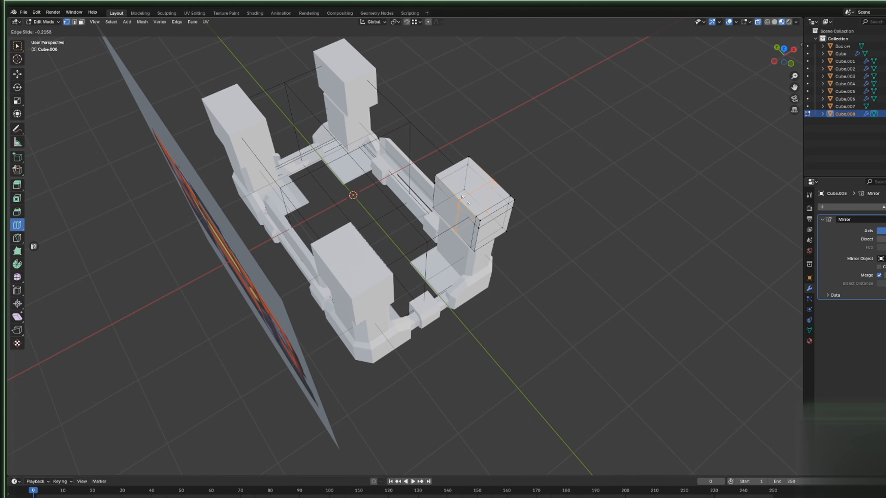
pyautogui.moveTo(462, 199); pyautogui.dragTo(463, 198)
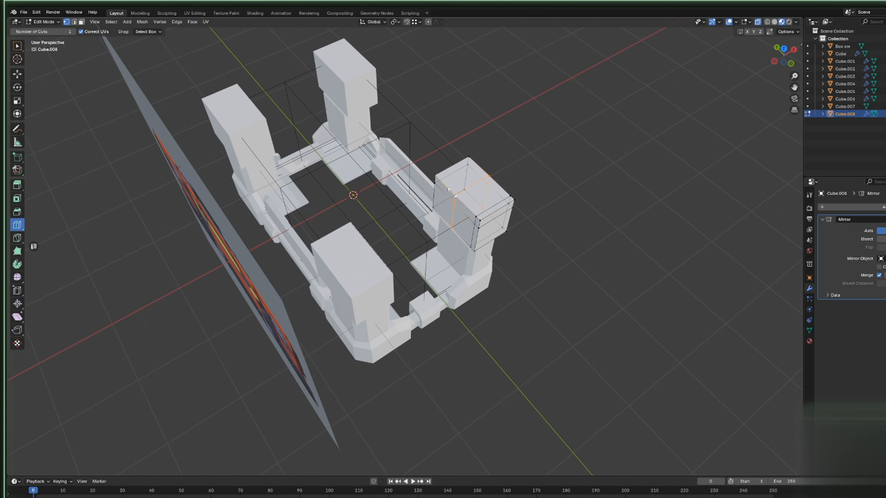
pyautogui.click(453, 193)
pyautogui.hotkey('ctrl', 'z')
# Enable the Mirror modifier's Clipping and move the block's inner side about -1.26 m along X to the center plane.
pyautogui.click(17, 74)
pyautogui.moveTo(419, 314); pyautogui.dragTo(457, 349, button='middle')
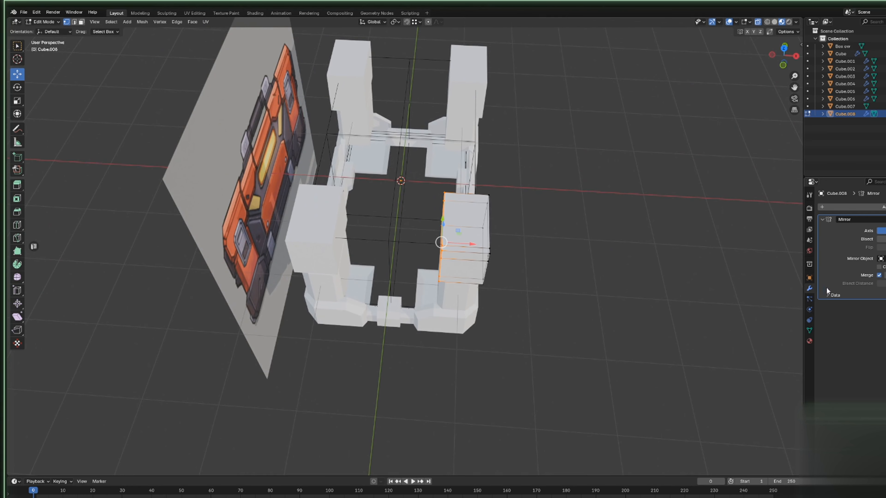
pyautogui.click(878, 268)
pyautogui.moveTo(469, 243); pyautogui.dragTo(361, 216)
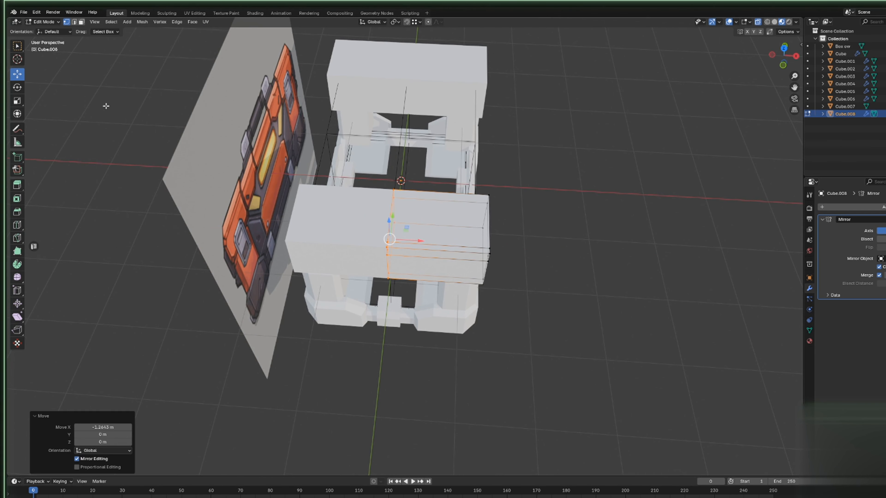
# Delete the block's inner face on the mirror plane where the two halves meet.
pyautogui.click(81, 22)
pyautogui.press('x')
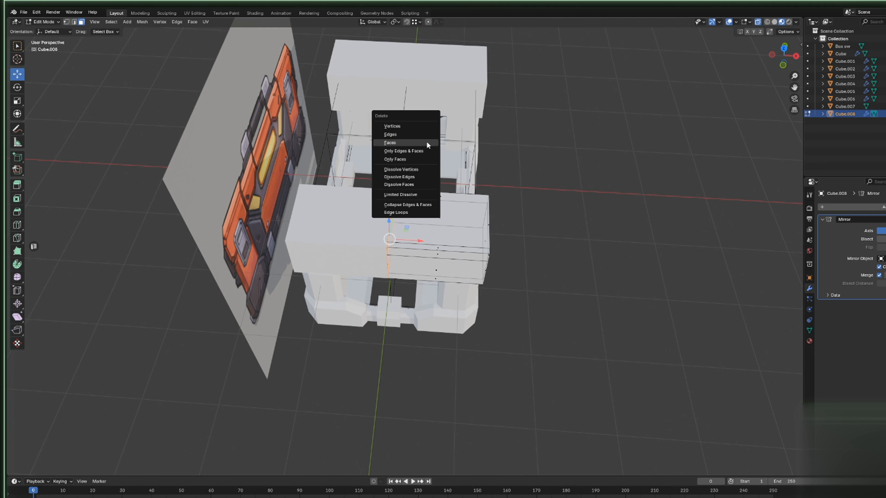
pyautogui.click(426, 141)
pyautogui.moveTo(426, 141); pyautogui.dragTo(484, 163, button='middle')
pyautogui.scroll(2, 484, 164)
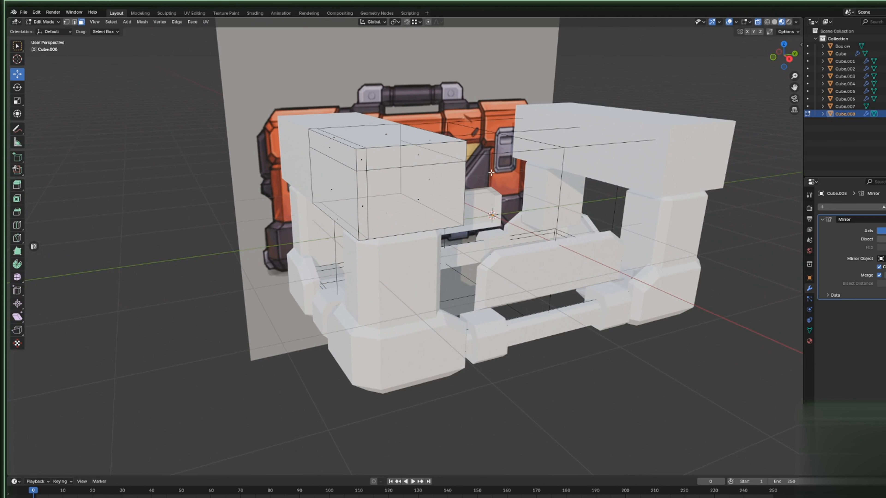
# Chamfer the block's outer upper edge by lowering its vertices along Z about 0.12 m, with a fine adjustment of about -0.003 m.
pyautogui.moveTo(426, 149); pyautogui.dragTo(410, 141, button='middle')
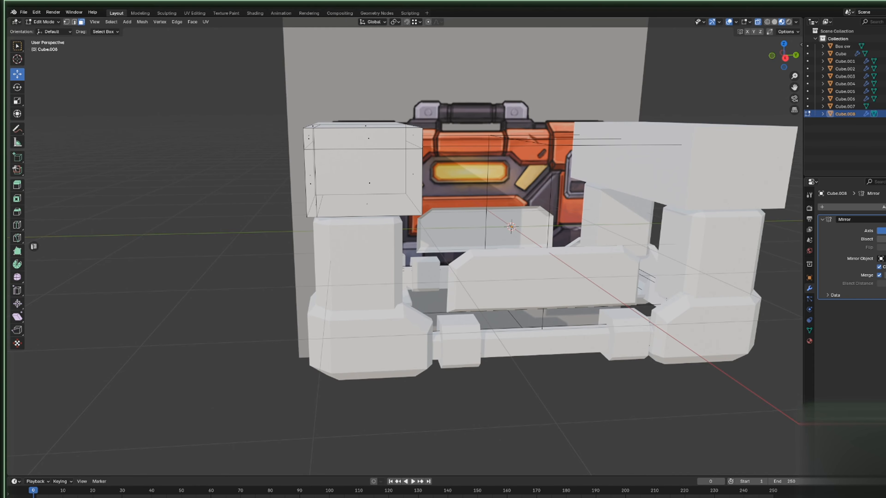
pyautogui.moveTo(395, 327); pyautogui.dragTo(209, 284, button='middle')
pyautogui.scroll(2, 338, 254)
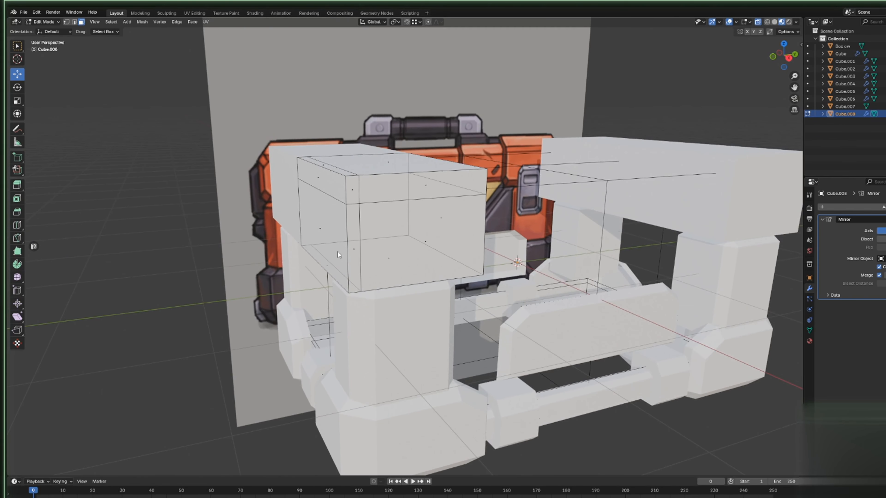
pyautogui.scroll(-4, 337, 252)
pyautogui.scroll(4, 306, 160)
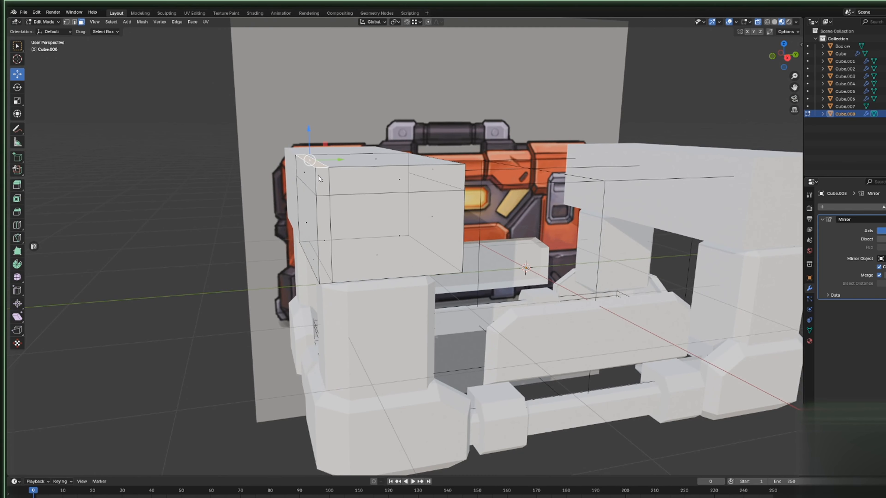
pyautogui.click(787, 58)
pyautogui.click(66, 22)
pyautogui.moveTo(305, 167); pyautogui.dragTo(305, 166)
pyautogui.moveTo(302, 130); pyautogui.dragTo(302, 149)
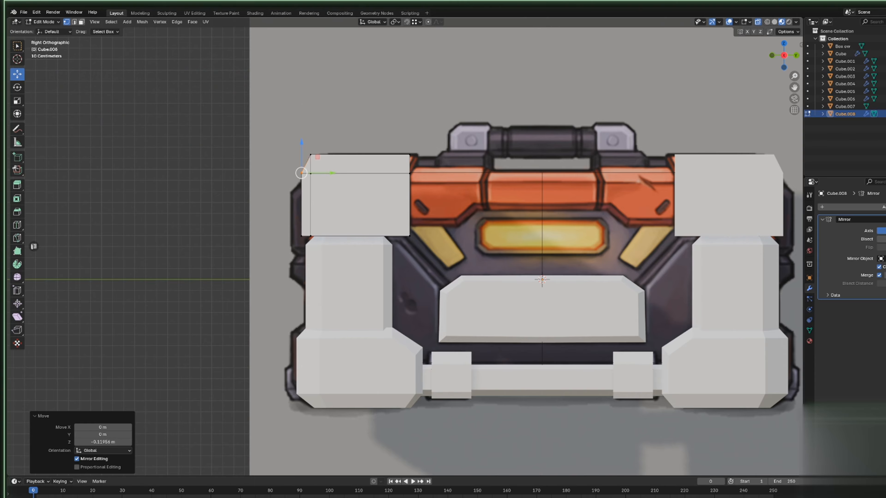
pyautogui.press('g')
pyautogui.press('z')
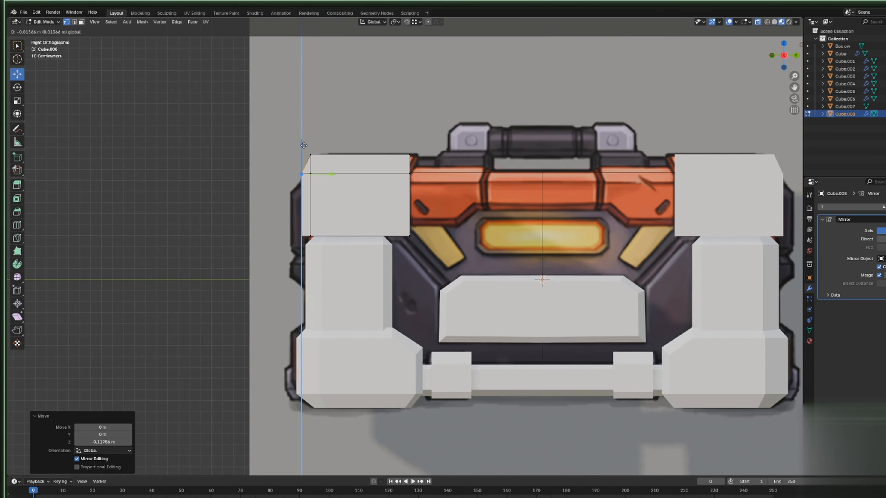
pyautogui.click(258, 157)
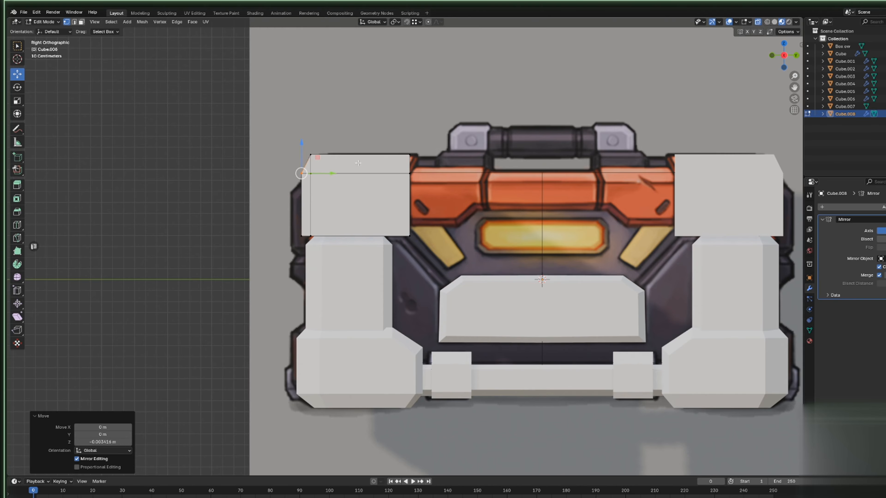
# Merge the overlapping vertices at center at both ends of the chamfer's lower edge.
pyautogui.moveTo(219, 164); pyautogui.dragTo(257, 167, button='middle')
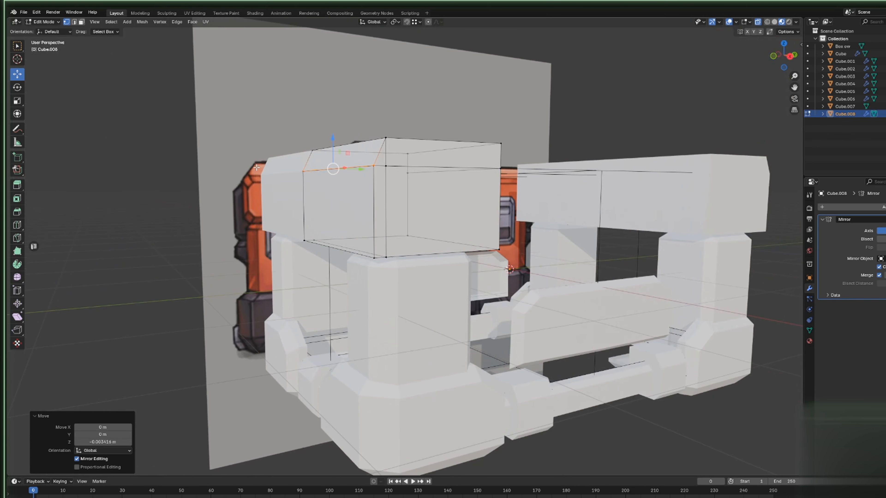
pyautogui.moveTo(309, 163); pyautogui.dragTo(309, 163)
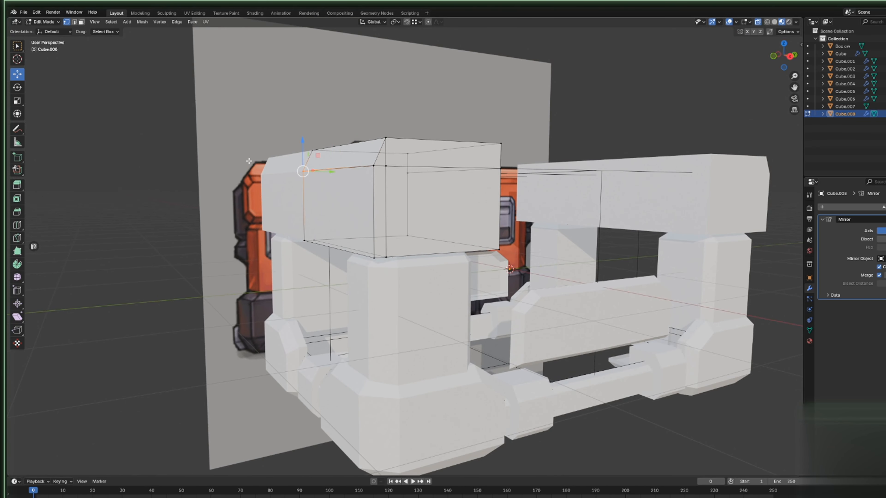
pyautogui.press('m')
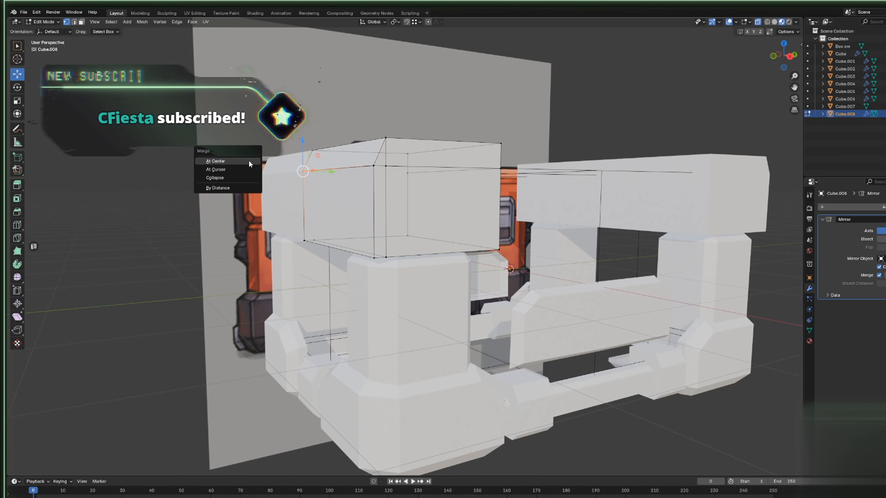
pyautogui.click(248, 161)
pyautogui.click(373, 166)
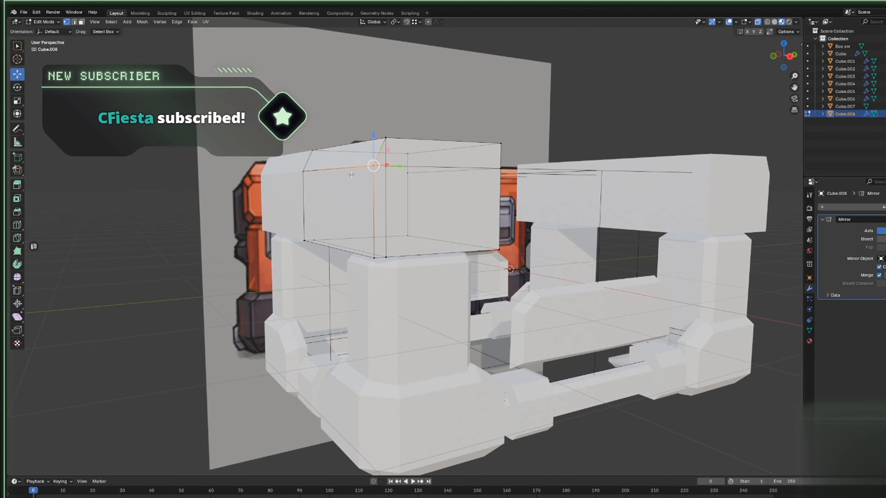
pyautogui.press('m')
pyautogui.click(350, 174)
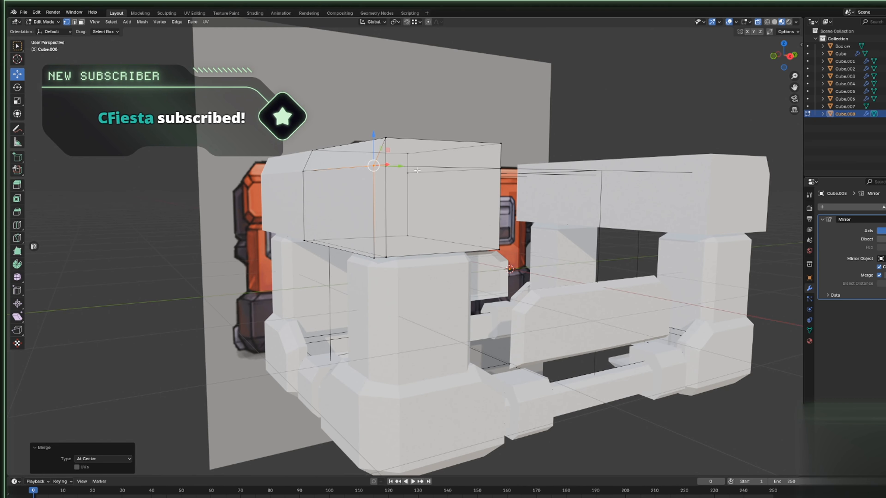
pyautogui.moveTo(515, 173); pyautogui.dragTo(414, 189, button='middle')
pyautogui.scroll(2, 381, 175)
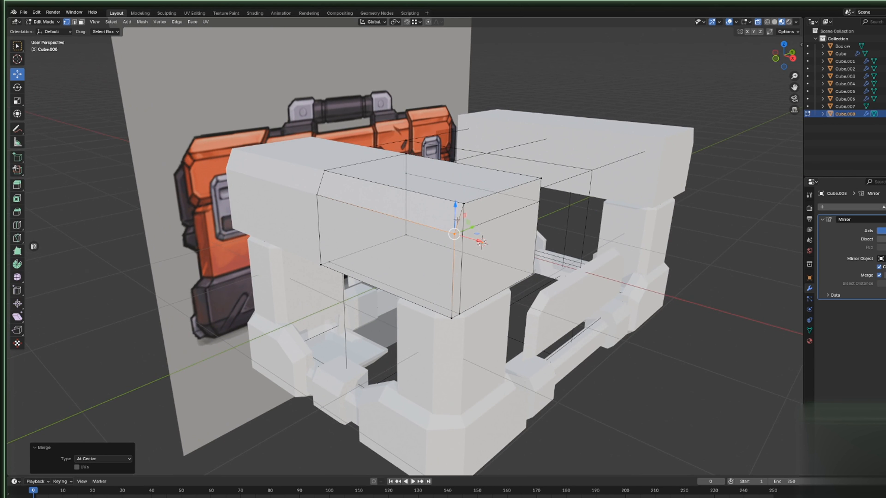
pyautogui.moveTo(455, 220); pyautogui.dragTo(314, 146, button='middle')
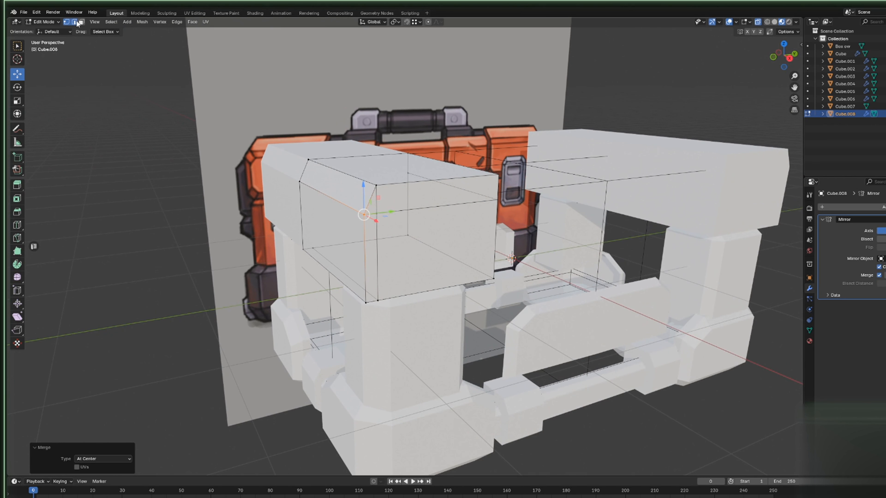
# Try to dissolve the leftover edges at the block's chamfered outer side and undo it.
pyautogui.click(76, 22)
pyautogui.hotkey('ctrl', 'x')
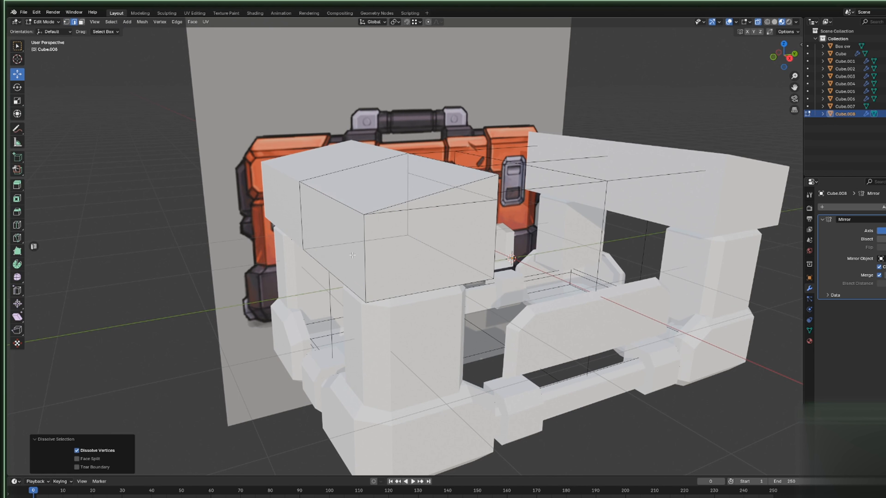
pyautogui.hotkey('ctrl', 'z')
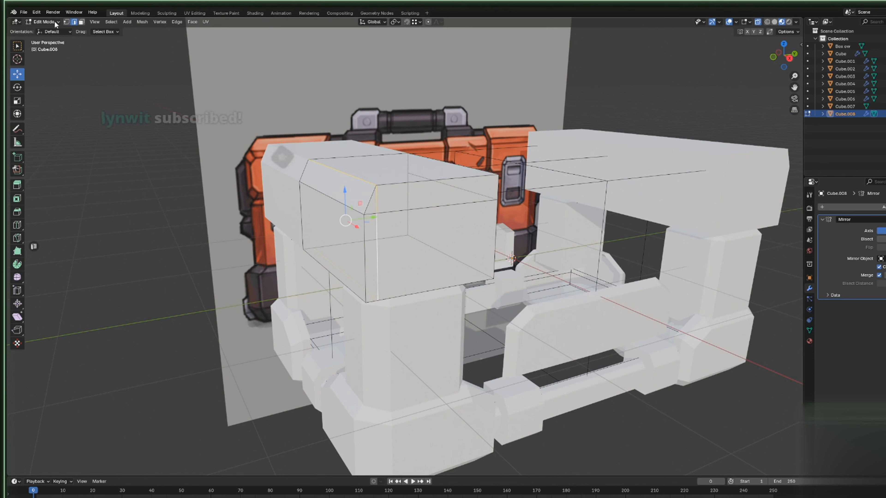
# Slide the leftover vertex beside the block's outer lower corner all the way along its edge onto that corner.
pyautogui.click(67, 22)
pyautogui.click(377, 214)
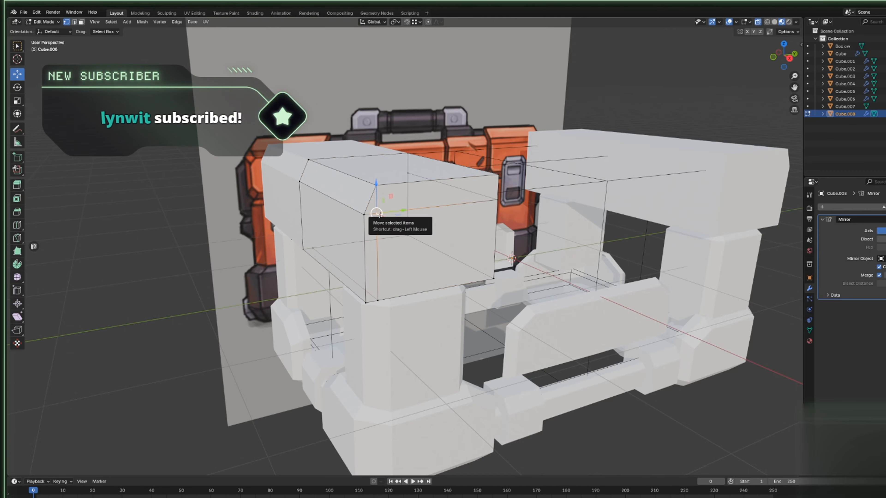
pyautogui.click(378, 301)
pyautogui.press('g')
pyautogui.press('g')
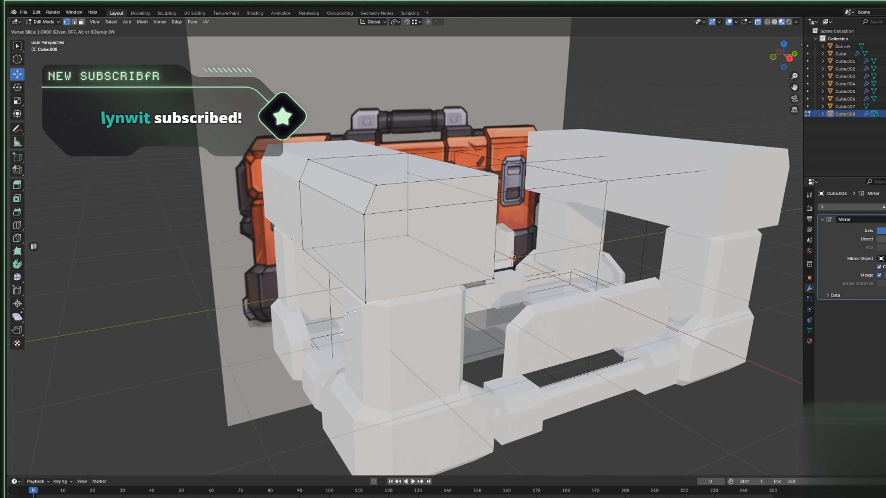
pyautogui.click(359, 303)
# Slide the other leftover lower vertex onto its corner at the mirror plane and merge the outer side's vertices by distance.
pyautogui.click(312, 248)
pyautogui.press('g')
pyautogui.press('g')
pyautogui.click(295, 244)
pyautogui.moveTo(248, 103); pyautogui.dragTo(384, 308)
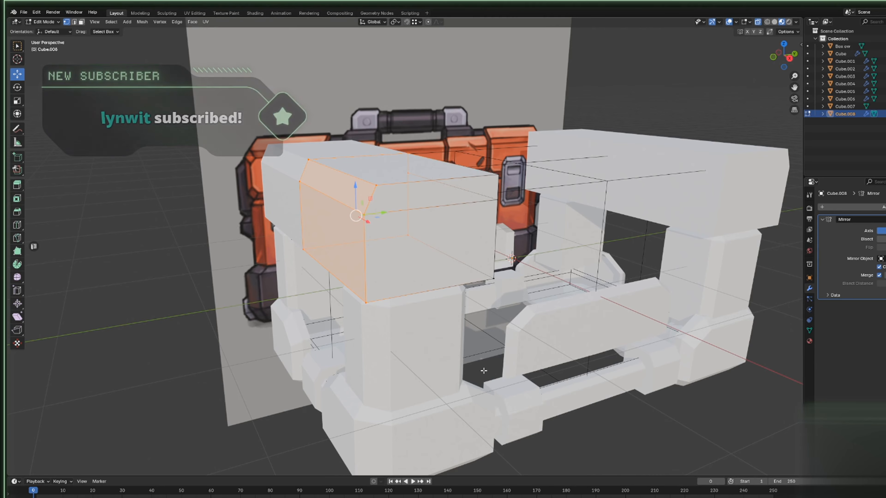
pyautogui.press('m')
pyautogui.click(482, 398)
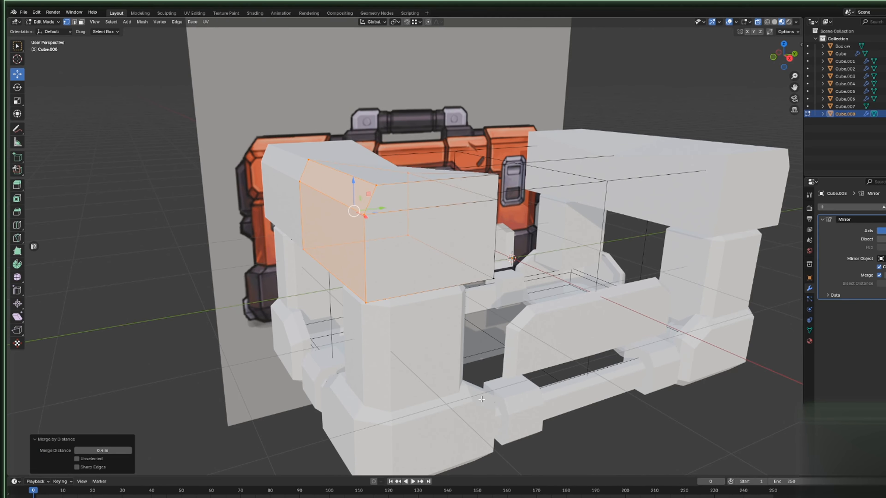
# Try to slide the block's upper inner vertex along its edge and undo it.
pyautogui.moveTo(477, 308); pyautogui.dragTo(429, 297, button='middle')
pyautogui.click(408, 154)
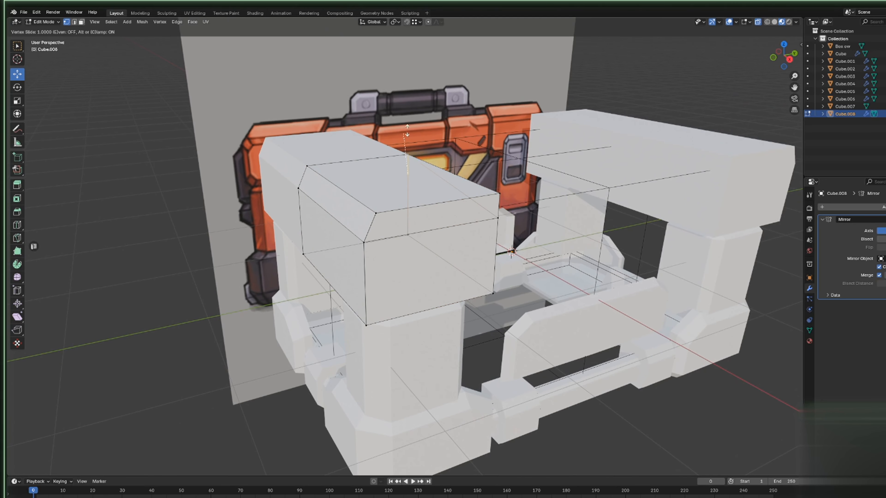
pyautogui.press('g')
pyautogui.press('g')
pyautogui.click(485, 219)
pyautogui.hotkey('ctrl', 'z')
# Merge all of the block's vertices by distance, with the merge distance set to 0.26 m.
pyautogui.moveTo(161, 108); pyautogui.dragTo(728, 449)
pyautogui.press('m')
pyautogui.click(405, 375)
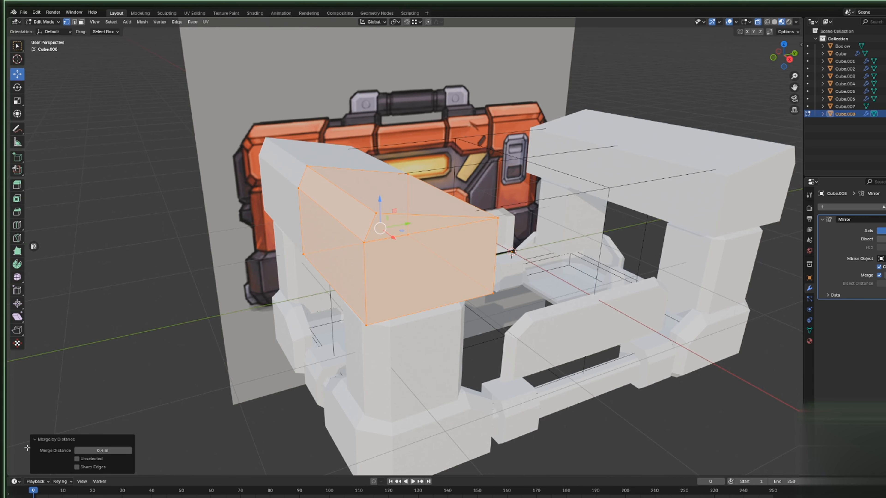
pyautogui.moveTo(101, 450); pyautogui.dragTo(105, 451)
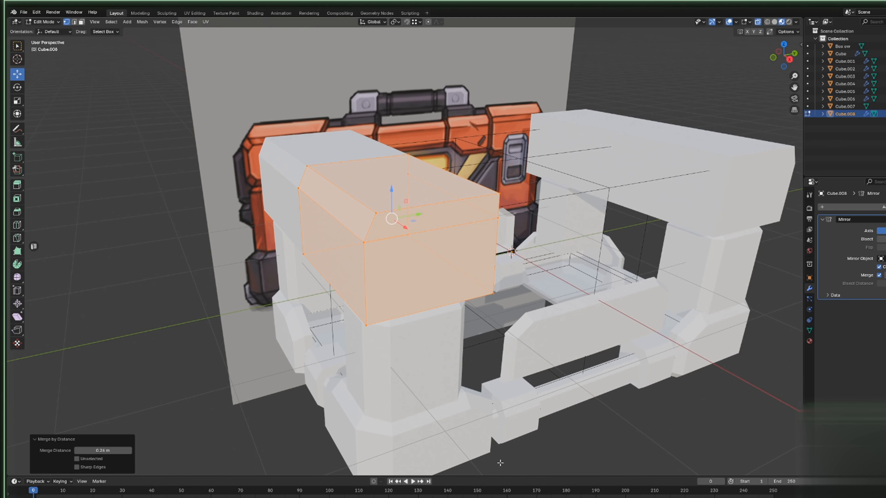
# Examine the cleaned-up upper block from several sides, both as an object and in its editable mesh.
pyautogui.press('Tab')
pyautogui.click(594, 456)
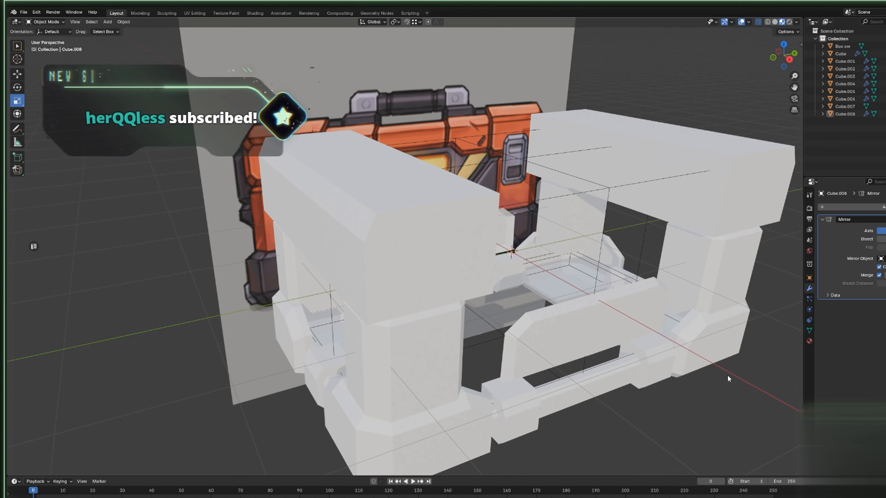
pyautogui.scroll(-2, 622, 364)
pyautogui.moveTo(622, 364); pyautogui.dragTo(453, 253, button='middle')
pyautogui.click(422, 238)
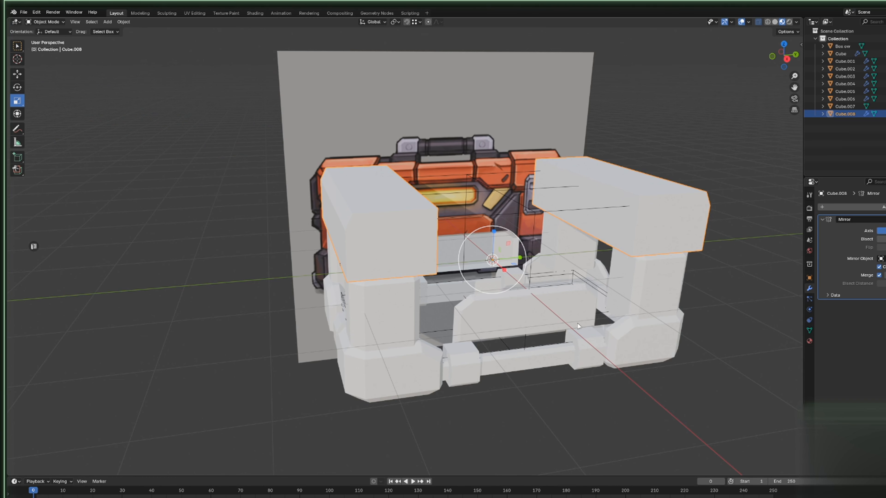
pyautogui.scroll(2, 489, 270)
pyautogui.press('Tab')
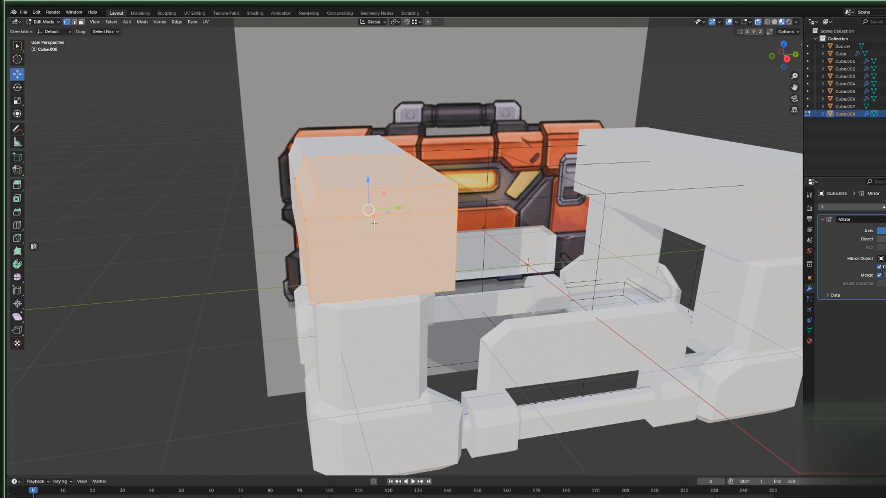
pyautogui.moveTo(376, 224); pyautogui.dragTo(432, 225, button='middle')
pyautogui.press('Tab')
pyautogui.press('Tab')
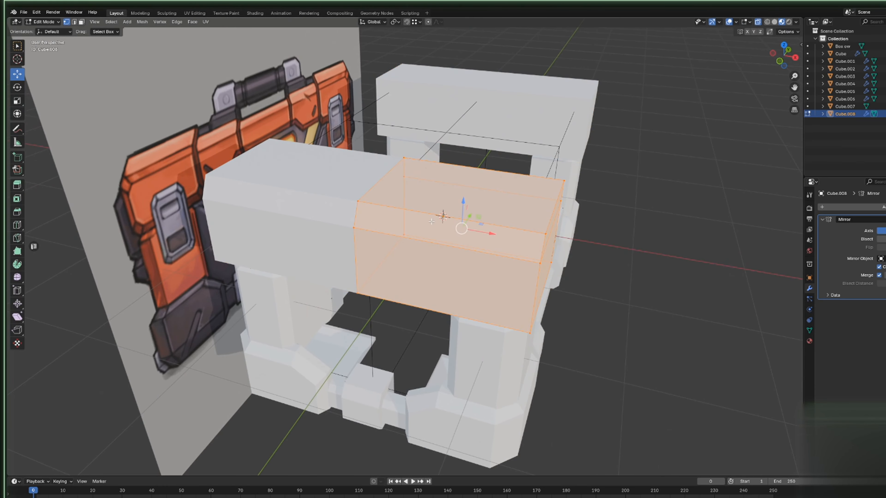
# Extrude the block's inner side face about 0.099 m toward the case's center, matching the reference from the right view.
pyautogui.click(795, 57)
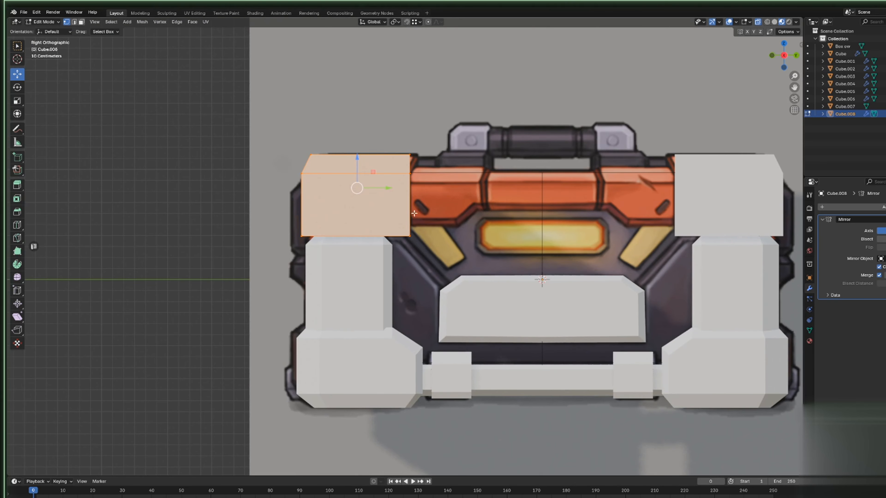
pyautogui.click(82, 22)
pyautogui.moveTo(396, 97); pyautogui.dragTo(484, 280)
pyautogui.press('e')
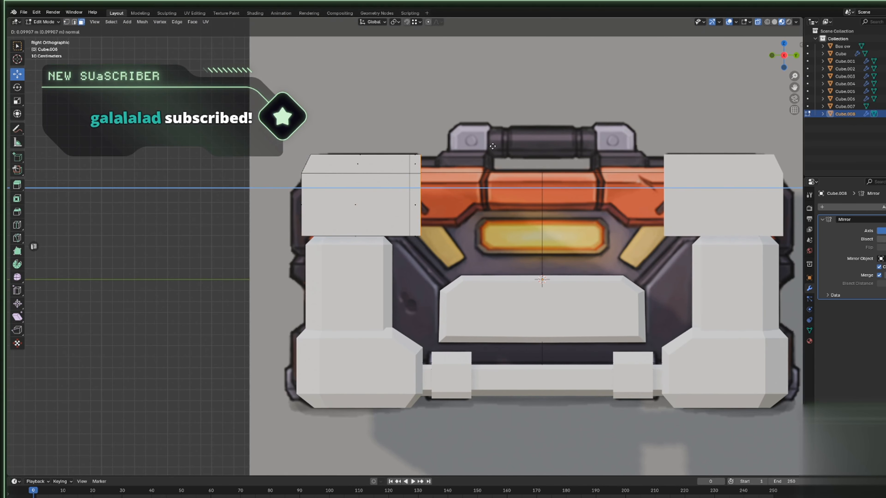
pyautogui.click(493, 146)
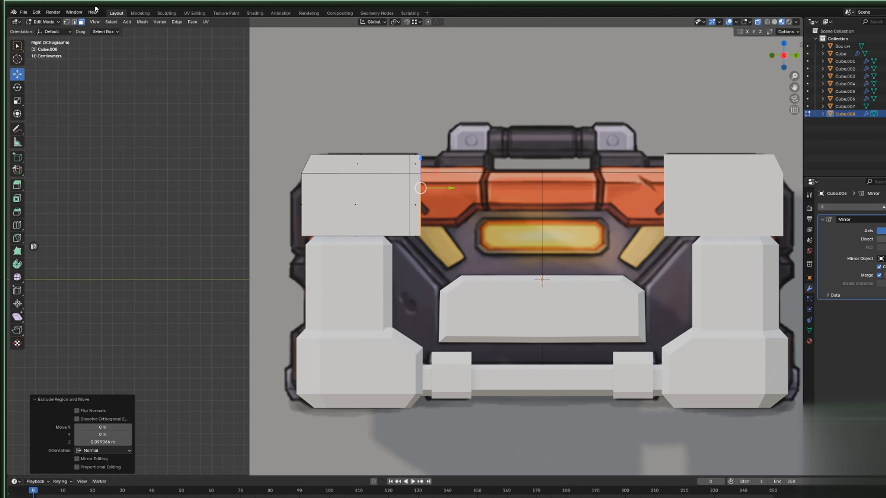
# Add a horizontal loop cut near the block's lower edge, slid to a factor of about 0.66.
pyautogui.click(66, 22)
pyautogui.moveTo(423, 153); pyautogui.dragTo(432, 161)
pyautogui.moveTo(423, 130); pyautogui.dragTo(431, 136)
pyautogui.moveTo(431, 136); pyautogui.dragTo(388, 132, button='middle')
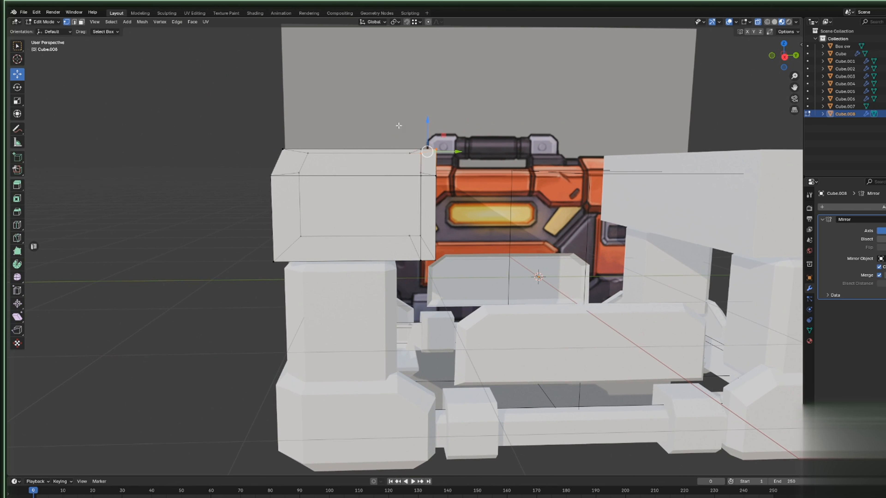
pyautogui.click(784, 57)
pyautogui.moveTo(418, 126); pyautogui.dragTo(438, 128)
pyautogui.click(17, 225)
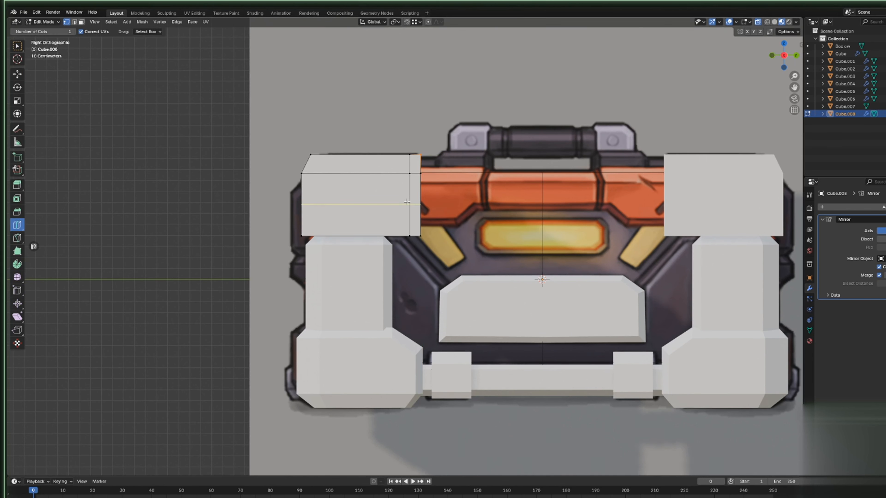
pyautogui.moveTo(417, 195); pyautogui.dragTo(423, 198)
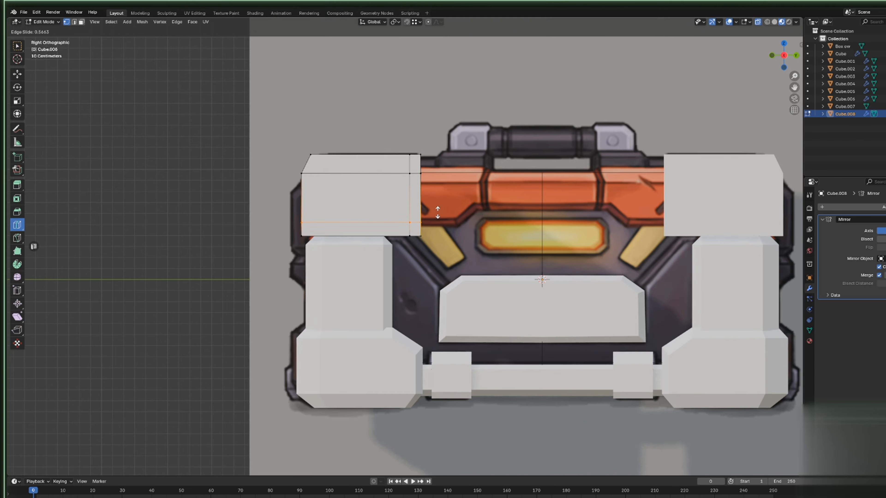
pyautogui.moveTo(444, 215); pyautogui.dragTo(444, 216)
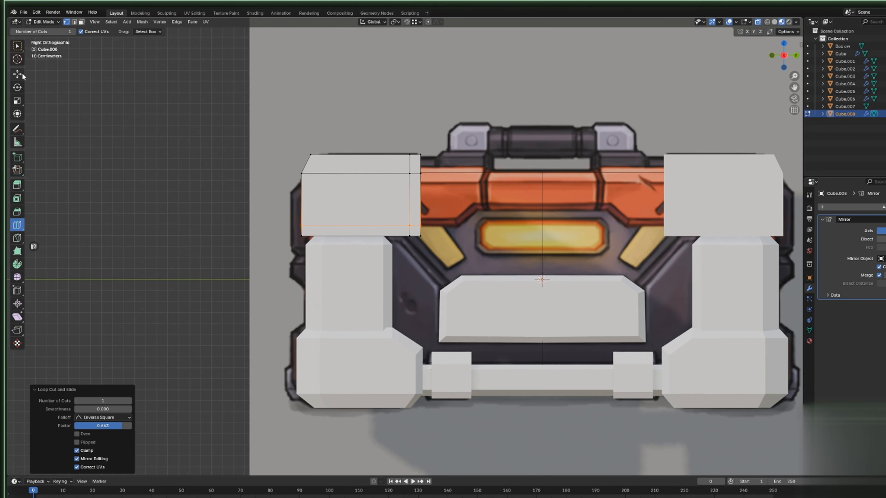
# Cut the block's lower inner corner back to a chamfer between the extruded section and the new loop.
pyautogui.click(17, 74)
pyautogui.moveTo(488, 257); pyautogui.dragTo(421, 197)
pyautogui.click(416, 140)
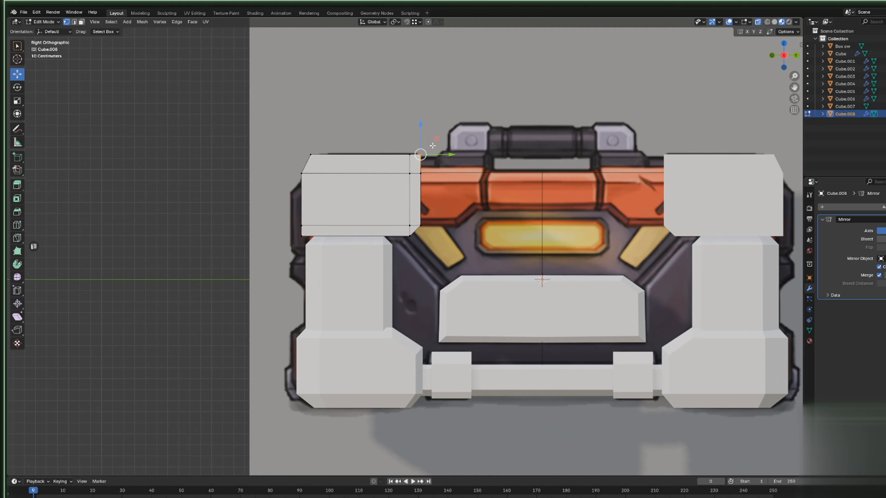
pyautogui.moveTo(420, 131)
pyautogui.mouseDown()
pyautogui.moveTo(428, 146)
pyautogui.moveTo(429, 133)
pyautogui.mouseUp()
# Move the block's lower outer corner vertices about 0.126 m along Y to chamfer that edge.
pyautogui.click(308, 236)
pyautogui.press('g')
pyautogui.press('y')
pyautogui.click(348, 233)
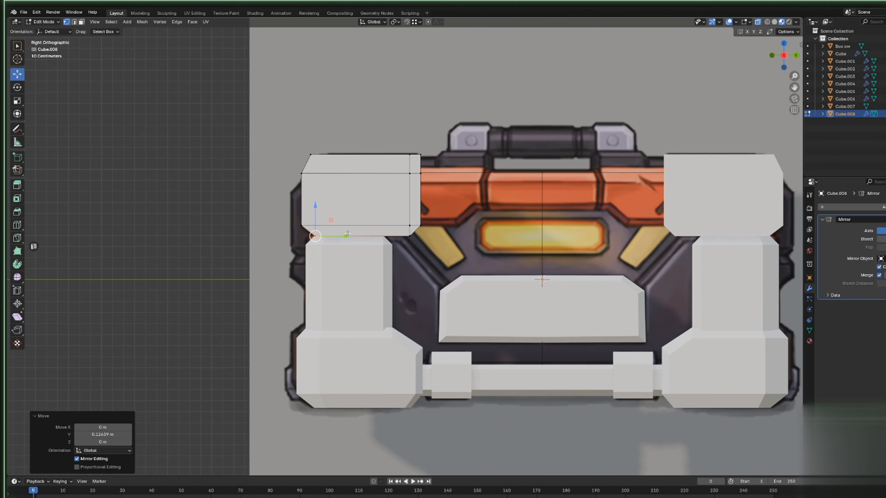
# Try a crosswise and a lengthwise loop cut on the upper block, sliding the lengthwise one to about -0.26.
pyautogui.moveTo(294, 176); pyautogui.dragTo(44, 138, button='middle')
pyautogui.click(17, 225)
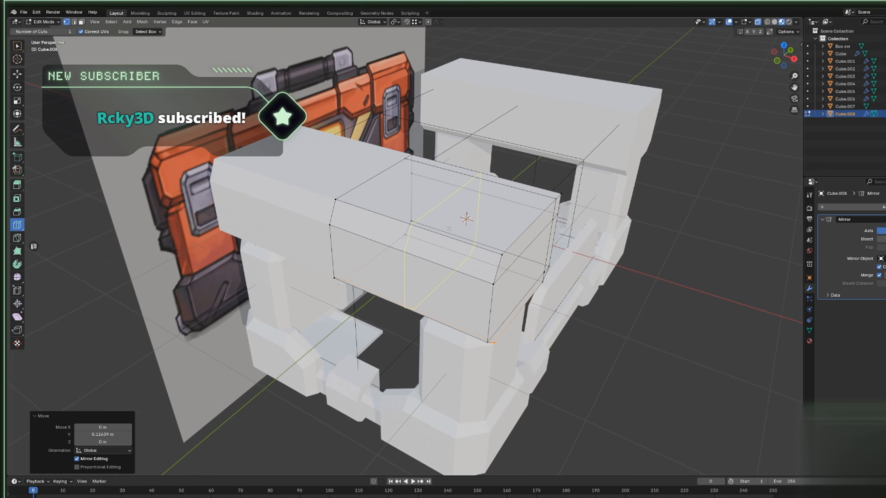
pyautogui.moveTo(455, 235); pyautogui.dragTo(466, 236)
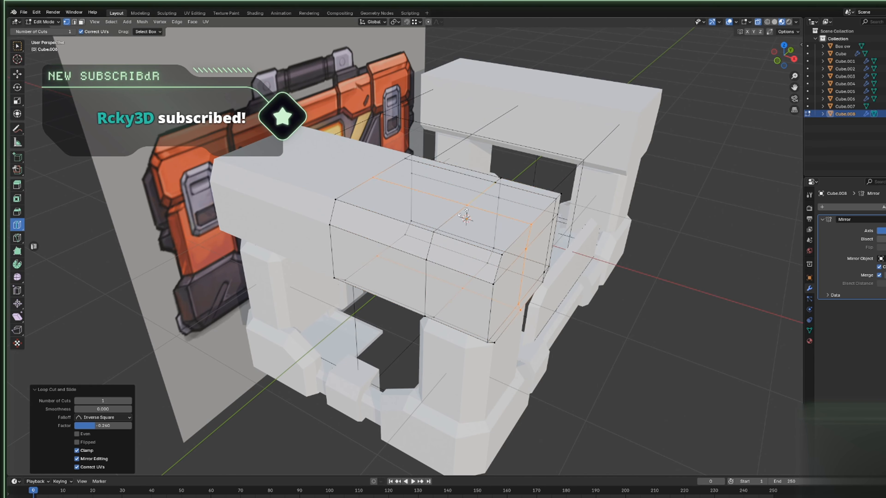
pyautogui.moveTo(466, 236); pyautogui.dragTo(452, 202, button='middle')
# Paste a duplicate of the upper panel object in place and check it against the rest of the case.
pyautogui.press('Tab')
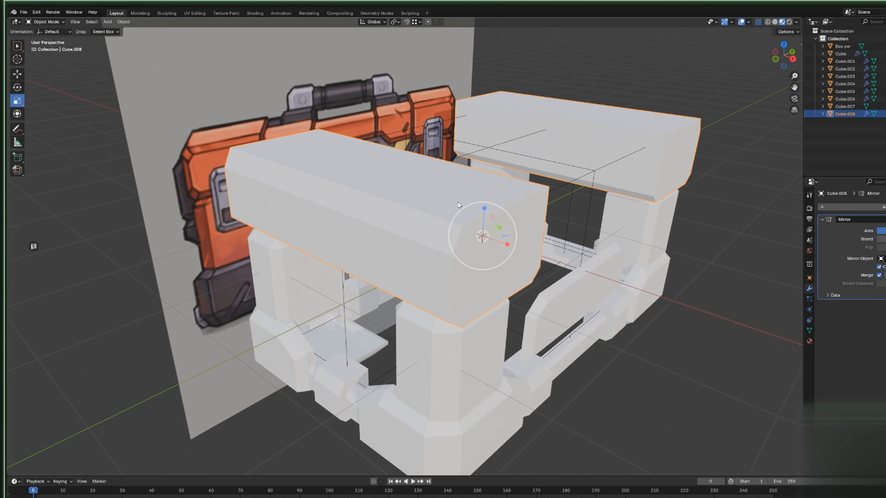
pyautogui.hotkey('ctrl', 'v')
pyautogui.click(393, 198)
pyautogui.moveTo(562, 187); pyautogui.dragTo(452, 187, button='middle')
pyautogui.scroll(-5, 560, 186)
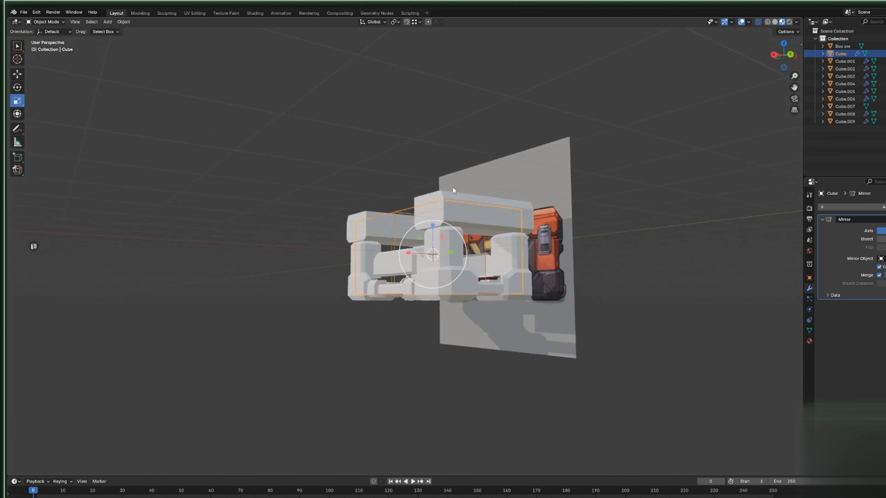
pyautogui.scroll(4, 453, 186)
pyautogui.moveTo(484, 221); pyautogui.dragTo(418, 240, button='middle')
# Hide the original upper panel and open its duplicate for mesh editing.
pyautogui.click(392, 254)
pyautogui.scroll(3, 393, 250)
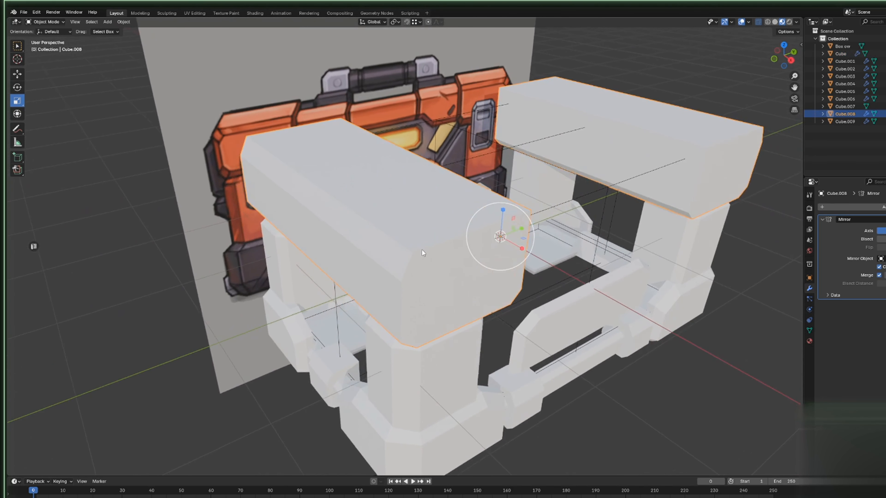
pyautogui.click(421, 235)
pyautogui.press('Tab')
# Add two crosswise loop cuts around the duplicate panel, sliding the second close beside the first.
pyautogui.moveTo(420, 235); pyautogui.dragTo(435, 238, button='middle')
pyautogui.click(435, 239)
pyautogui.moveTo(435, 239); pyautogui.dragTo(423, 223)
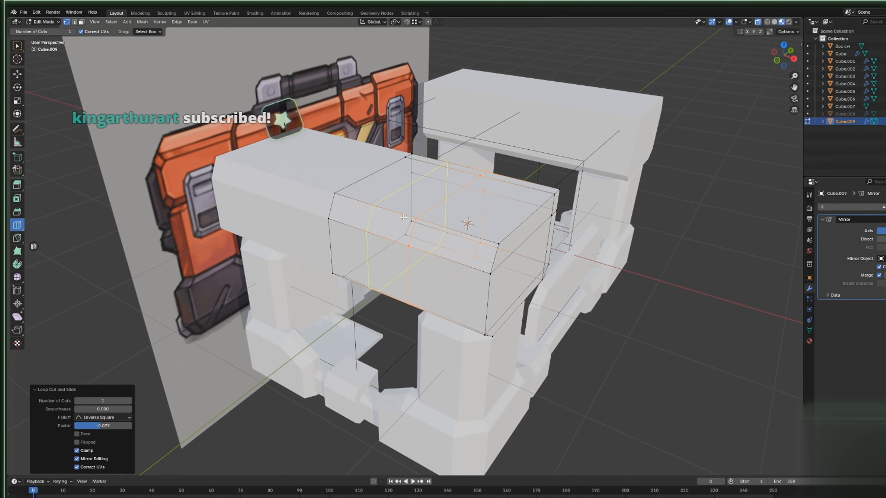
pyautogui.press('g')
pyautogui.press('g')
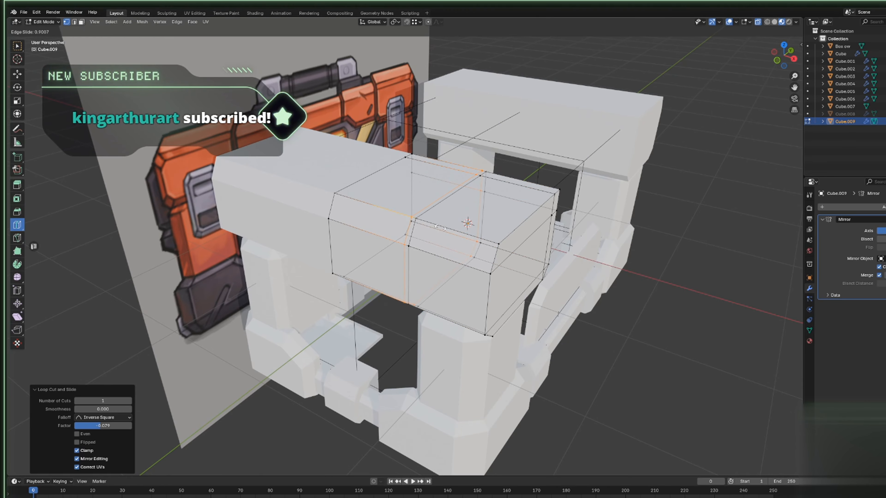
pyautogui.click(491, 232)
# Add a lengthwise loop cut along the duplicate panel's top, slightly off its middle.
pyautogui.moveTo(490, 232); pyautogui.dragTo(485, 269, button='middle')
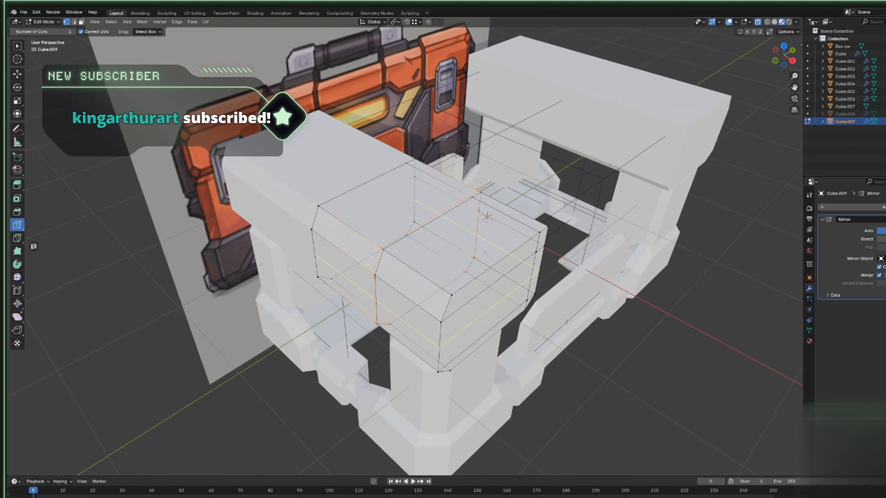
pyautogui.moveTo(485, 269); pyautogui.dragTo(485, 273)
pyautogui.moveTo(485, 273); pyautogui.dragTo(453, 269, button='middle')
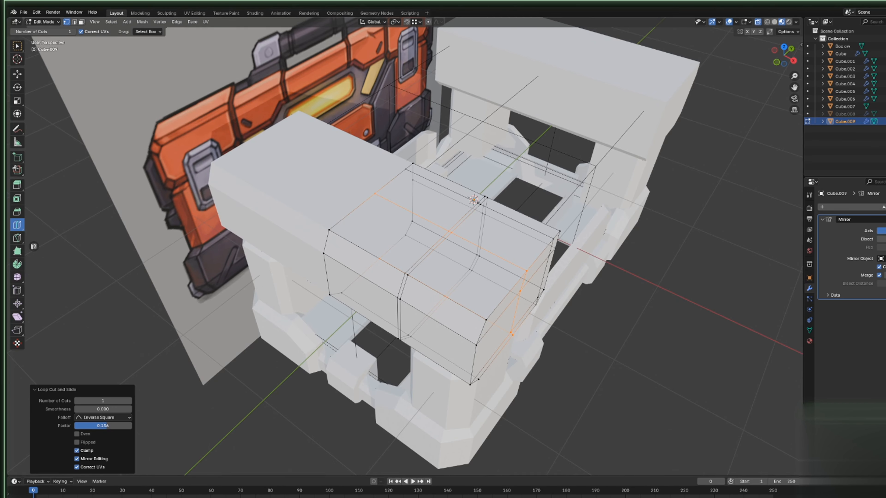
# Add a second lengthwise loop cut close beside the first one, slid to a factor of about -0.675.
pyautogui.hotkey('shift', 'space')
pyautogui.press('g')
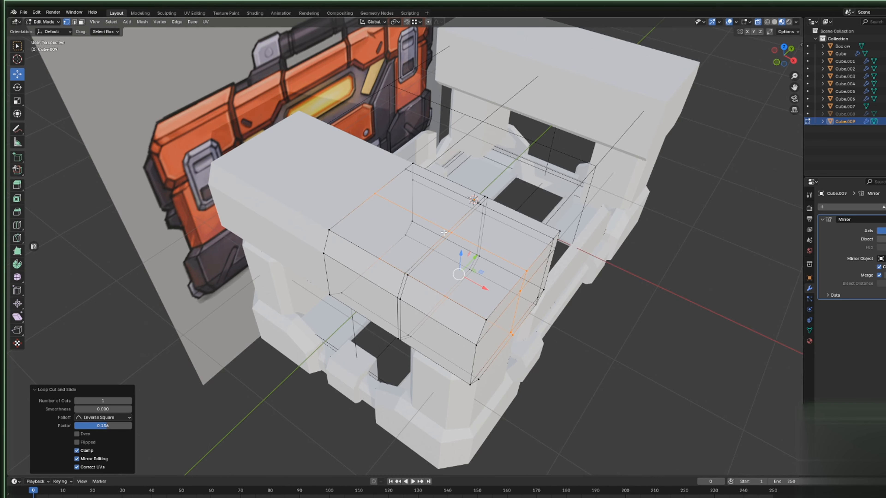
pyautogui.click(444, 232)
pyautogui.click(17, 224)
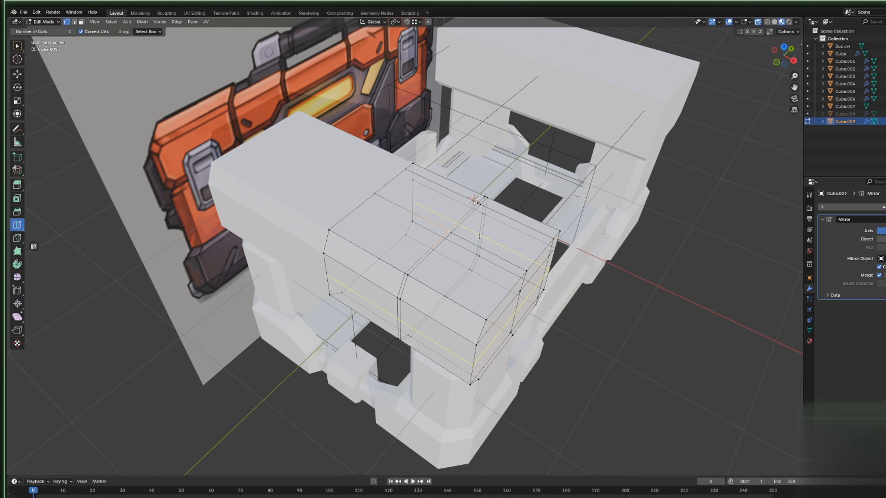
pyautogui.moveTo(456, 224); pyautogui.dragTo(446, 234)
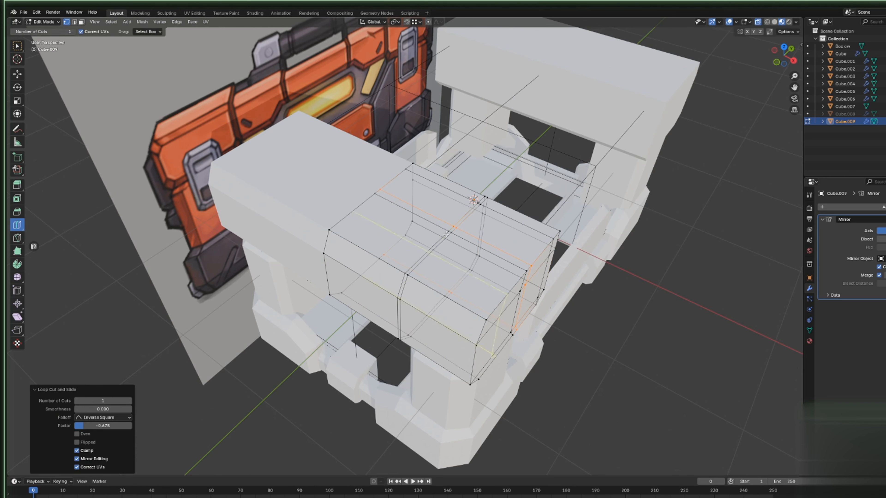
pyautogui.click(17, 75)
pyautogui.click(451, 226)
pyautogui.keyDown('alt'); pyautogui.keyDown('shift'); pyautogui.click(448, 231); pyautogui.keyUp('shift'); pyautogui.keyUp('alt')
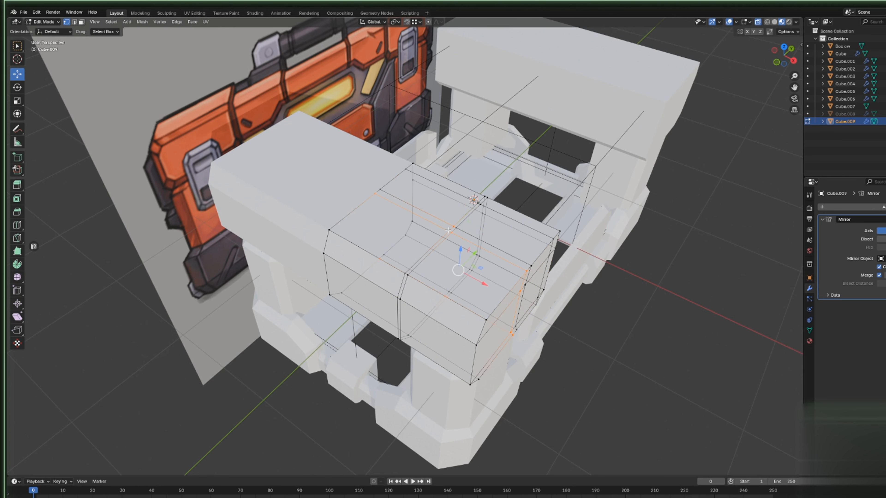
pyautogui.click(450, 232)
pyautogui.keyDown('alt'); pyautogui.keyDown('shift'); pyautogui.click(447, 231); pyautogui.keyUp('shift'); pyautogui.keyUp('alt')
pyautogui.click(404, 273)
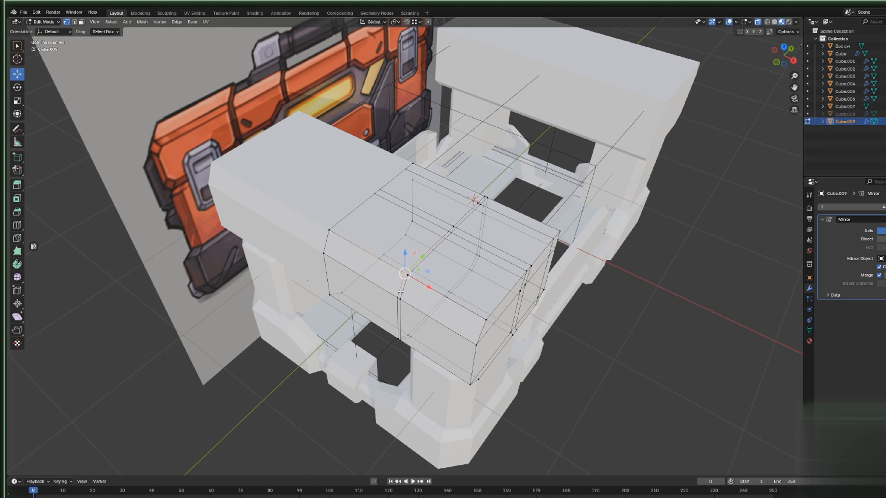
pyautogui.keyDown('alt'); pyautogui.keyDown('shift'); pyautogui.click(397, 298); pyautogui.keyUp('shift'); pyautogui.keyUp('alt')
pyautogui.moveTo(406, 293); pyautogui.dragTo(446, 310, button='middle')
pyautogui.click(447, 310)
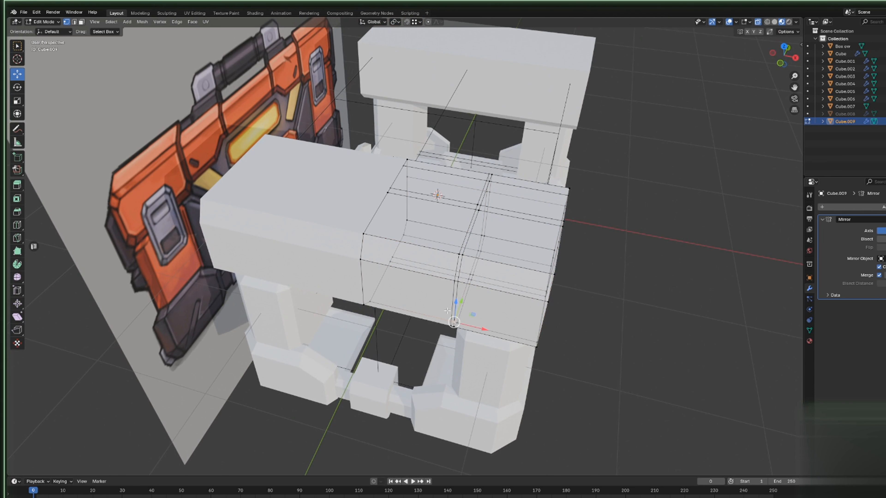
pyautogui.click(458, 254)
pyautogui.press('a')
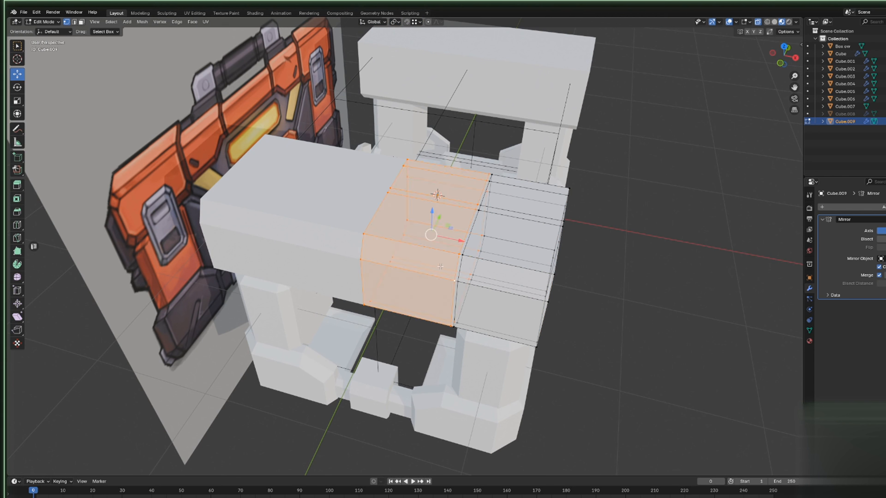
# Select the crosswise edge loop beside the end section and slide it slightly away, with a factor of about 0.027.
pyautogui.press('2')
pyautogui.hotkey('alt', 'a')
pyautogui.keyDown('alt'); pyautogui.click(458, 263); pyautogui.keyUp('alt')
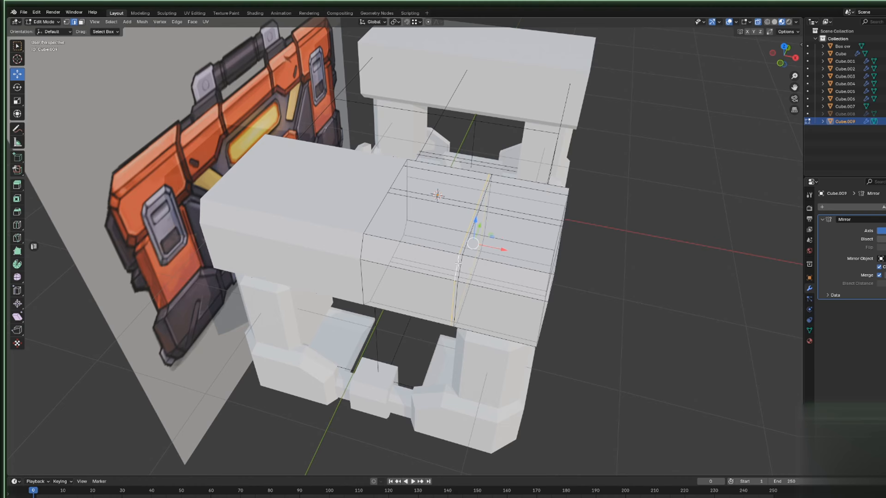
pyautogui.press('g')
pyautogui.press('g')
pyautogui.click(601, 290)
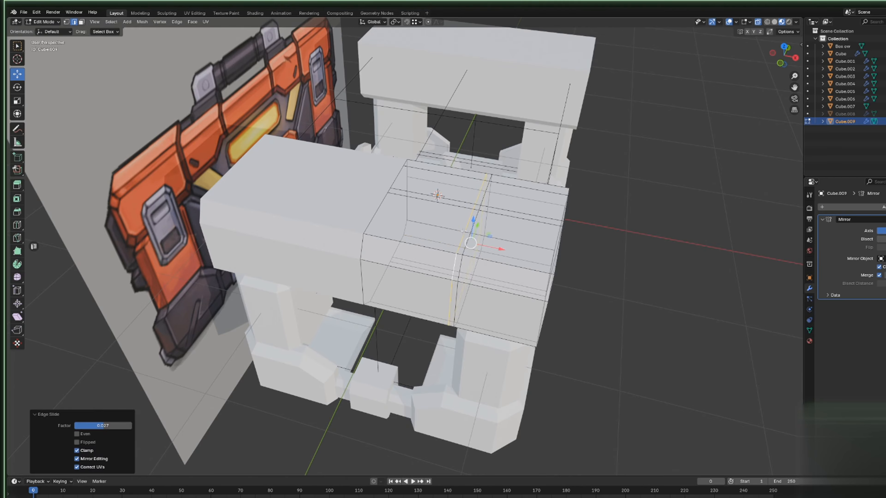
# Recess the panel's middle section by scaling its boundary edges slightly inward, with an X scale of about 0.972.
pyautogui.keyDown('alt'); pyautogui.click(461, 208); pyautogui.keyUp('alt')
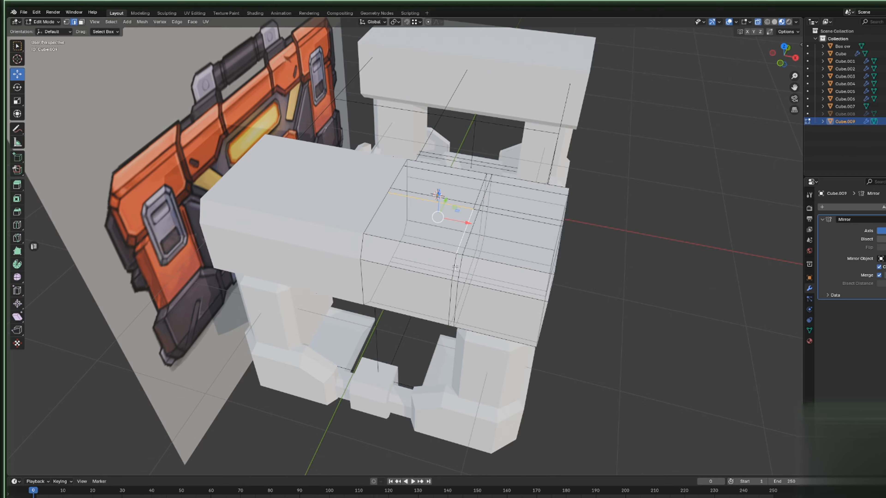
pyautogui.keyDown('alt'); pyautogui.keyDown('shift'); pyautogui.click(451, 321); pyautogui.keyUp('shift'); pyautogui.keyUp('alt')
pyautogui.hotkey('shift', 'space')
pyautogui.press('s')
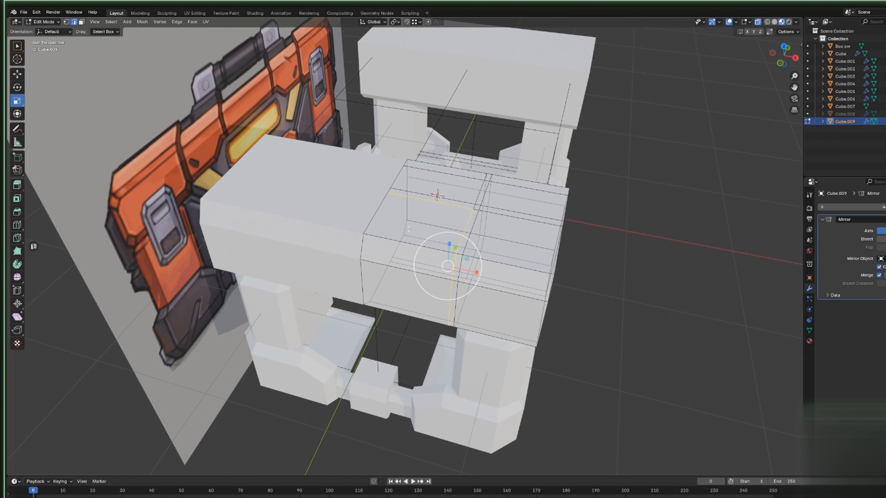
pyautogui.keyDown('alt'); pyautogui.keyDown('shift'); pyautogui.click(372, 222); pyautogui.keyUp('shift'); pyautogui.keyUp('alt')
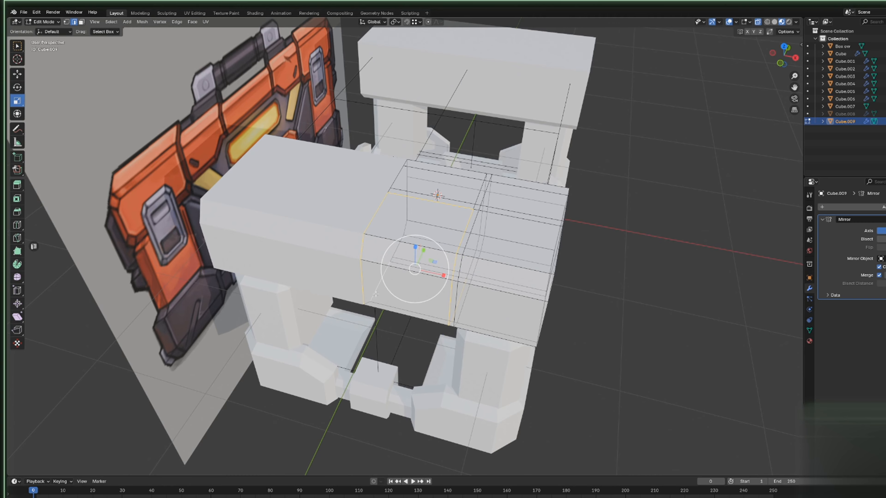
pyautogui.moveTo(413, 249)
pyautogui.mouseDown(button='middle')
pyautogui.moveTo(356, 243)
pyautogui.moveTo(335, 220)
pyautogui.moveTo(398, 250)
pyautogui.mouseUp(button='middle')
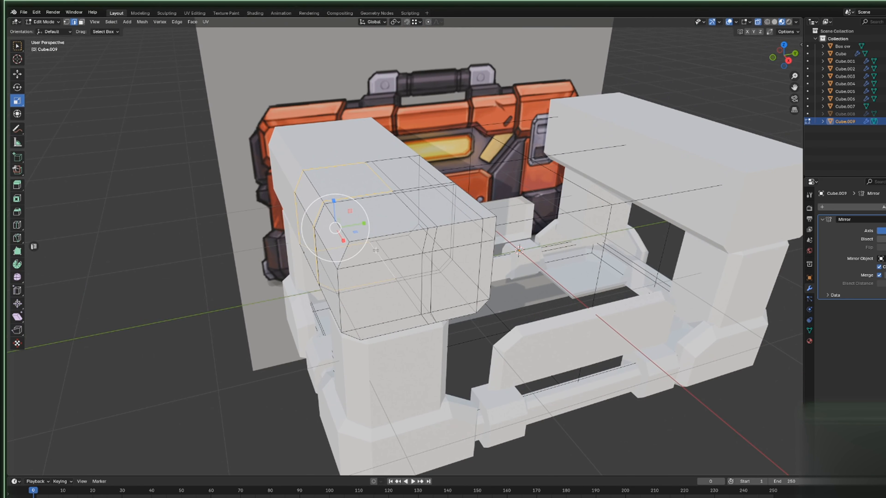
pyautogui.moveTo(333, 201); pyautogui.dragTo(334, 204)
pyautogui.moveTo(401, 205); pyautogui.dragTo(494, 210, button='middle')
pyautogui.moveTo(470, 224); pyautogui.dragTo(466, 221)
pyautogui.moveTo(466, 221); pyautogui.dragTo(497, 198, button='middle')
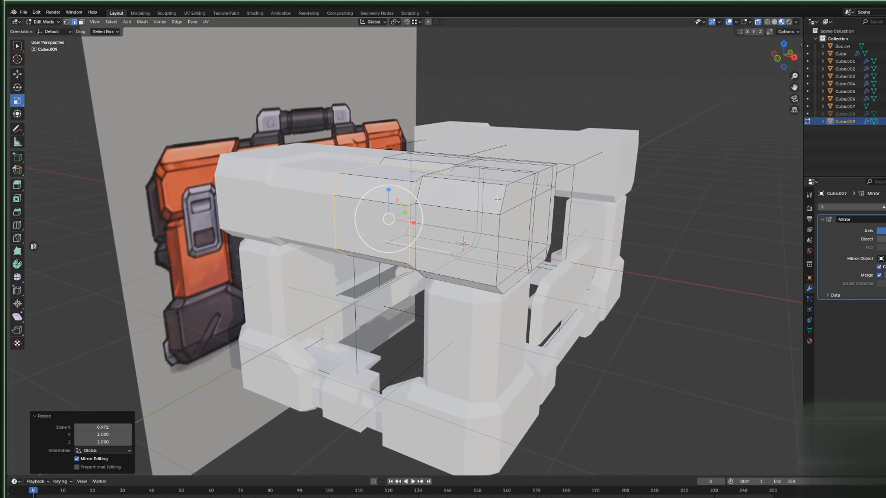
# Select the top edge at the panel's outer end and move it about -0.141 m along X to slope the end.
pyautogui.moveTo(619, 296); pyautogui.dragTo(414, 109)
pyautogui.moveTo(415, 109); pyautogui.dragTo(298, 172, button='middle')
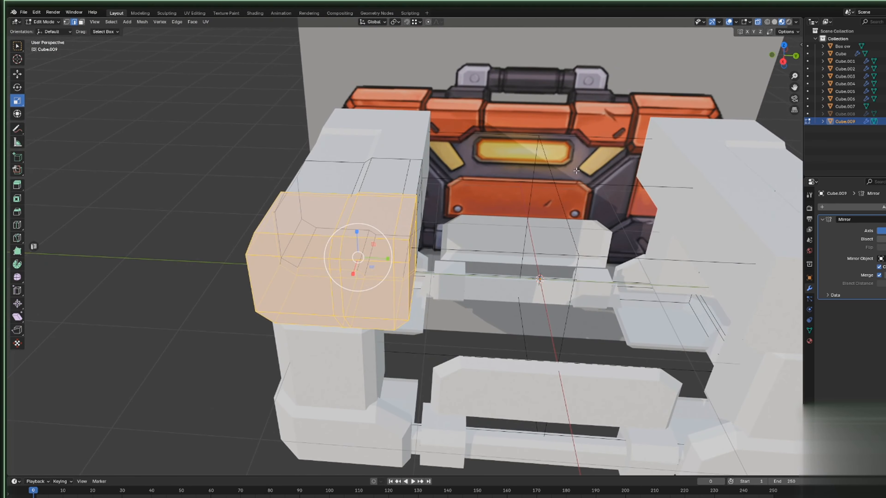
pyautogui.moveTo(419, 165); pyautogui.dragTo(497, 208, button='middle')
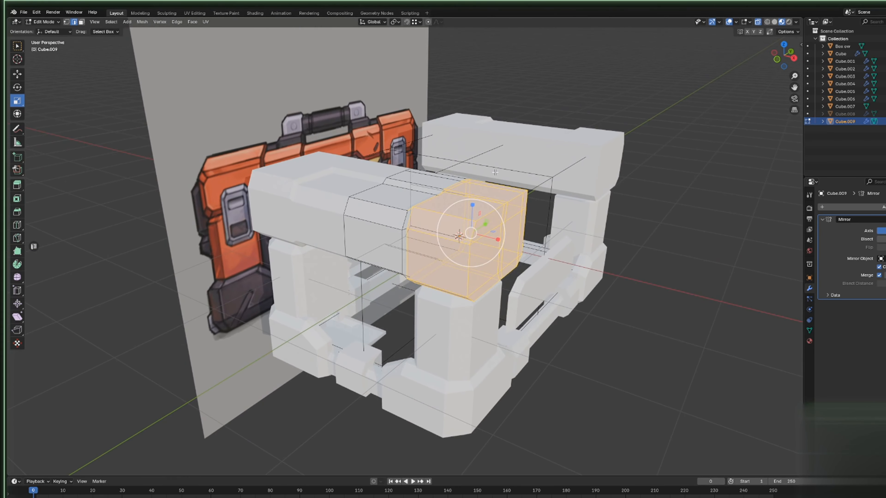
pyautogui.click(515, 198)
pyautogui.rightClick(515, 199)
pyautogui.click(515, 200)
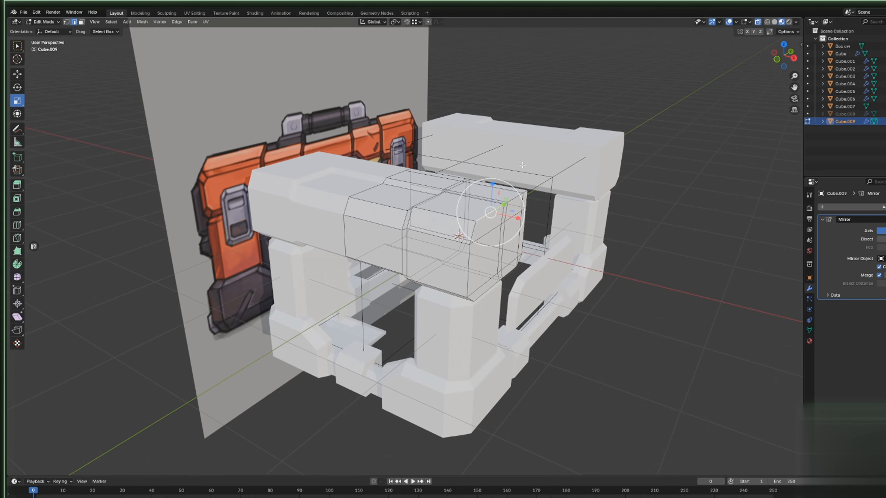
pyautogui.click(515, 199)
pyautogui.click(515, 199)
pyautogui.click(516, 198)
pyautogui.click(515, 198)
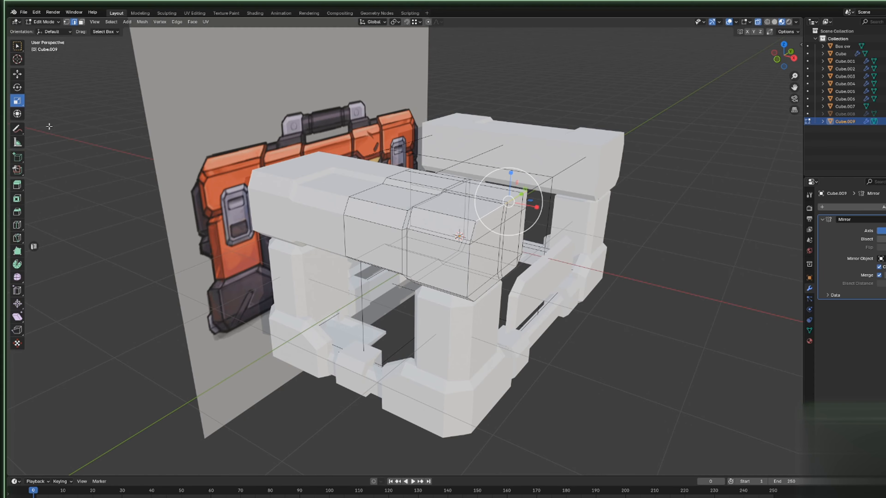
pyautogui.click(17, 74)
pyautogui.moveTo(543, 210); pyautogui.dragTo(511, 200)
pyautogui.moveTo(511, 199); pyautogui.dragTo(420, 220, button='middle')
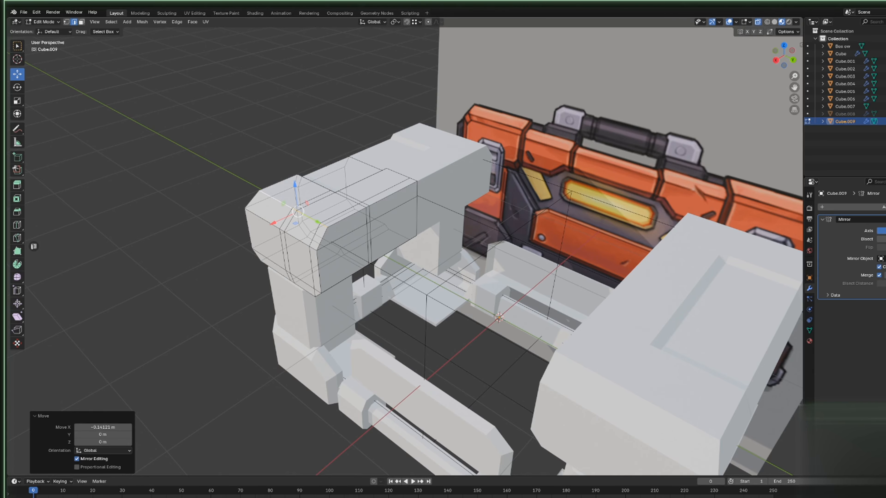
# Try shifting the panel's long inner top edge about -0.1 m along Y, and undo the shift.
pyautogui.moveTo(384, 244); pyautogui.dragTo(406, 215, button='middle')
pyautogui.click(406, 214)
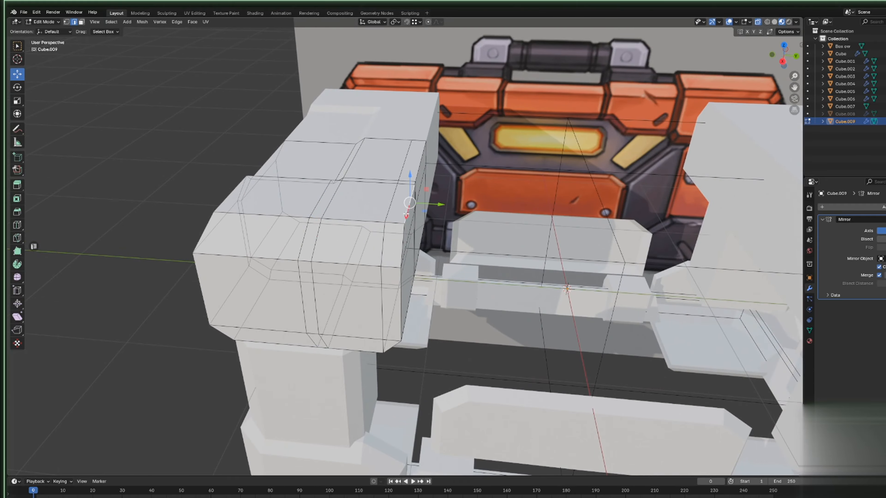
pyautogui.click(417, 170)
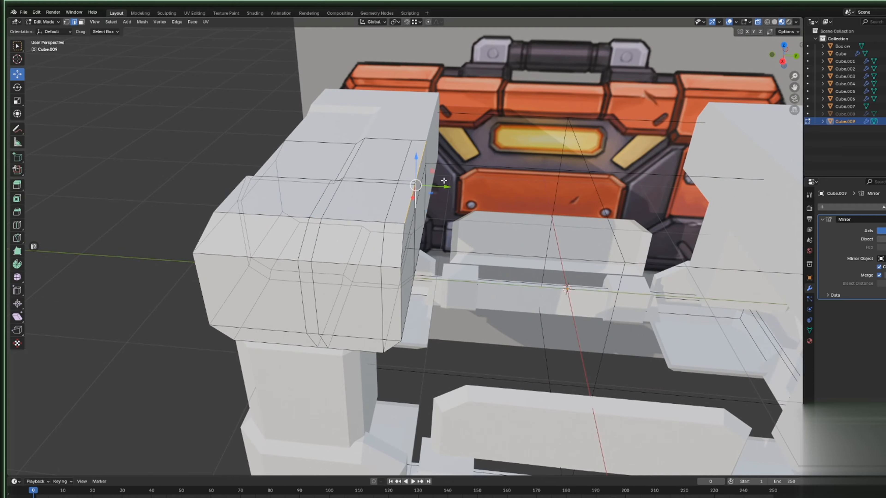
pyautogui.moveTo(444, 180); pyautogui.dragTo(399, 187, button='middle')
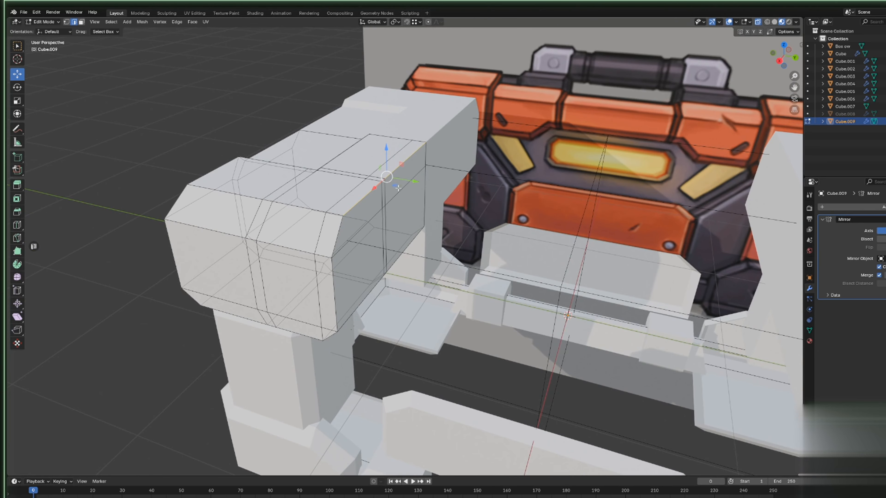
pyautogui.moveTo(409, 180); pyautogui.dragTo(394, 174)
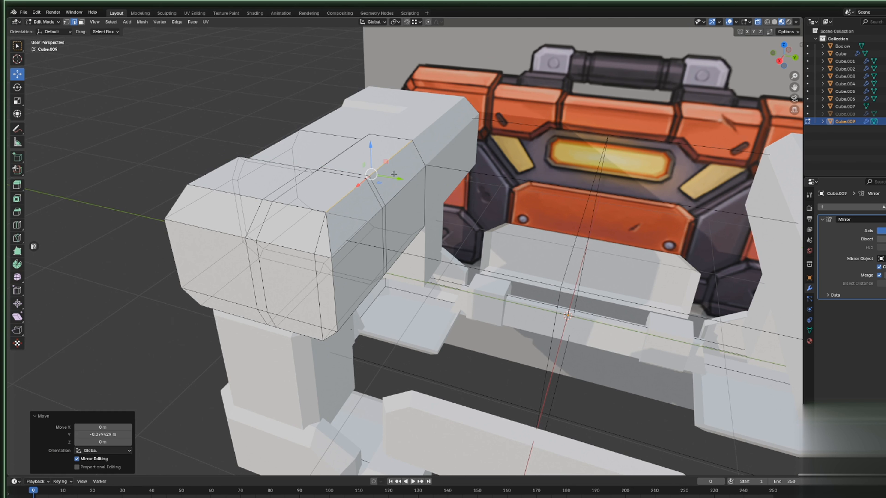
pyautogui.hotkey('ctrl', 'z')
# Select the upper and lower edges of the panel's end face and move them outward about 0.061 m along X.
pyautogui.moveTo(326, 202)
pyautogui.mouseDown(button='middle')
pyautogui.moveTo(312, 201)
pyautogui.moveTo(321, 186)
pyautogui.mouseUp(button='middle')
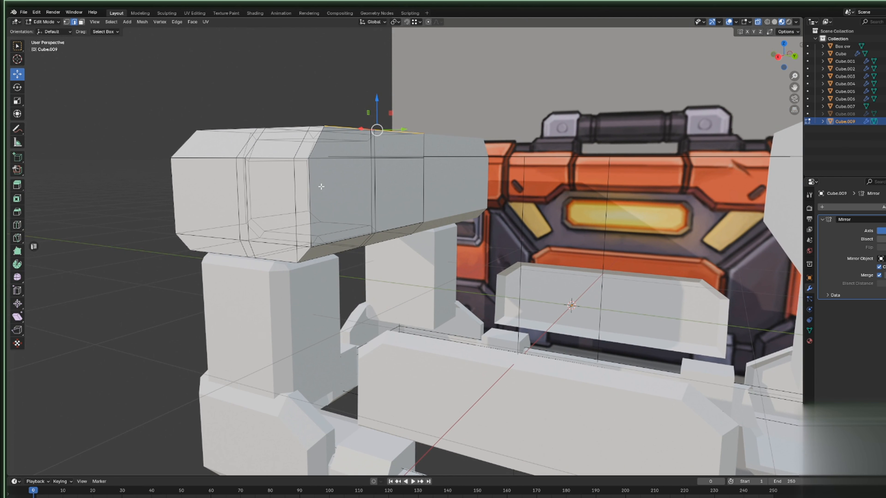
pyautogui.moveTo(321, 187); pyautogui.dragTo(322, 193, button='middle')
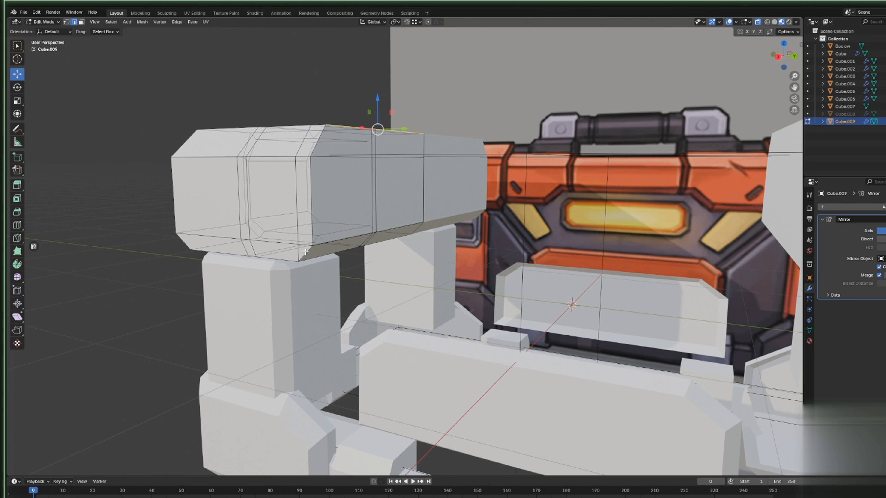
pyautogui.click(298, 248)
pyautogui.click(307, 245)
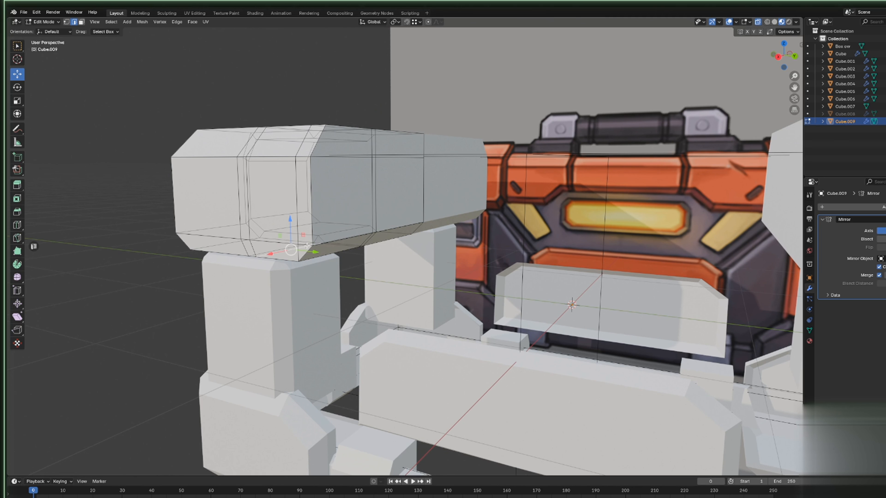
pyautogui.click(244, 237)
pyautogui.press('g')
pyautogui.press('x')
pyautogui.click(214, 241)
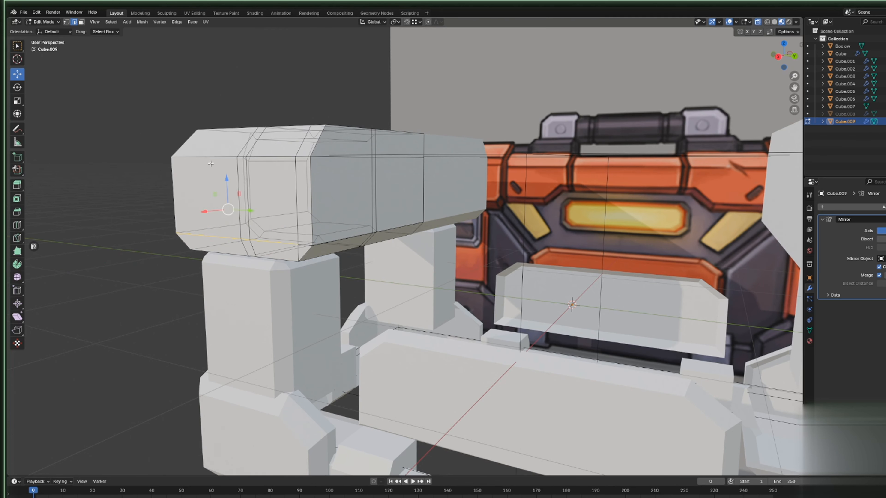
pyautogui.moveTo(214, 223); pyautogui.dragTo(249, 196, button='middle')
pyautogui.keyDown('shift'); pyautogui.click(221, 221); pyautogui.keyUp('shift')
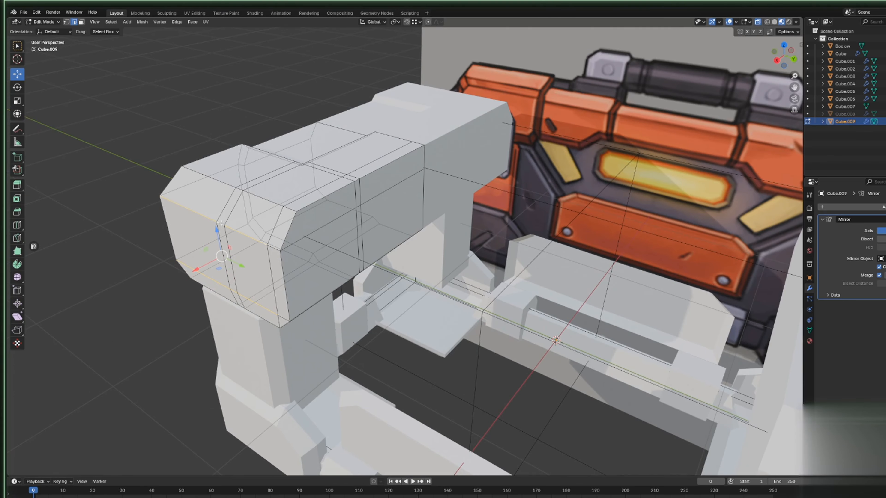
pyautogui.press('g')
pyautogui.press('x')
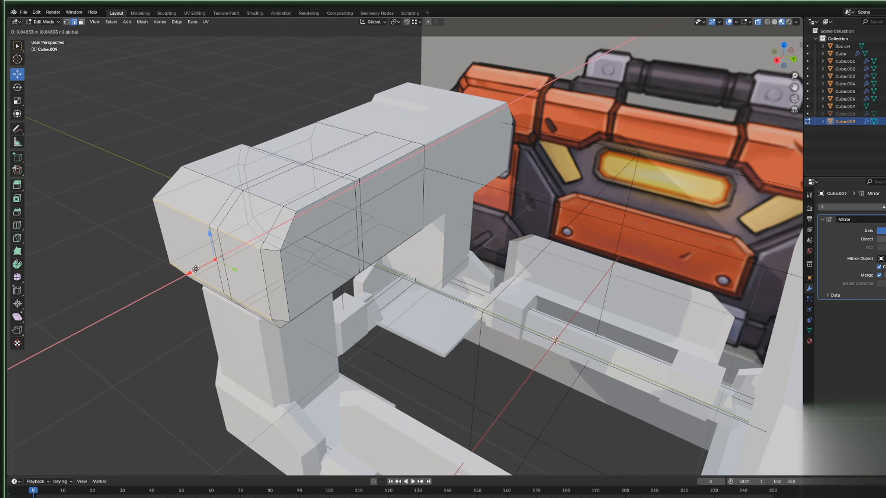
pyautogui.click(210, 261)
pyautogui.moveTo(210, 261); pyautogui.dragTo(342, 232, button='middle')
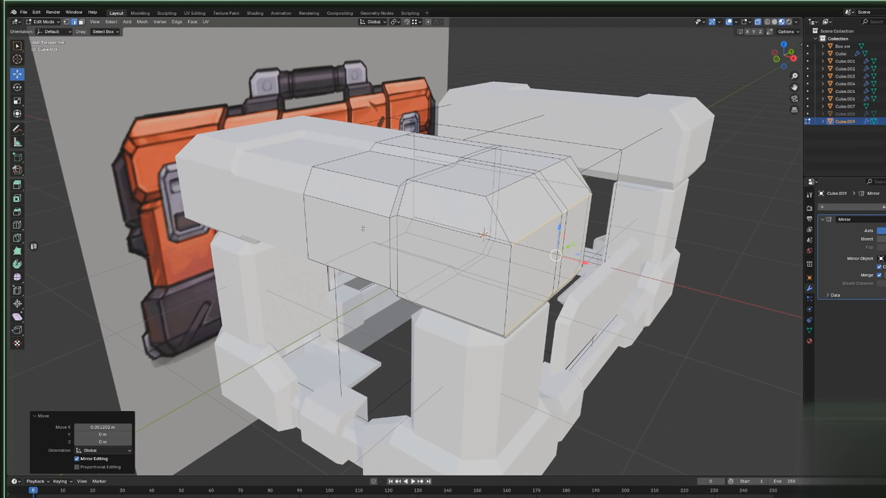
# Select the vertices on the panel's inner top edge near the crosswise cuts and shift them vertically.
pyautogui.click(67, 22)
pyautogui.click(496, 145)
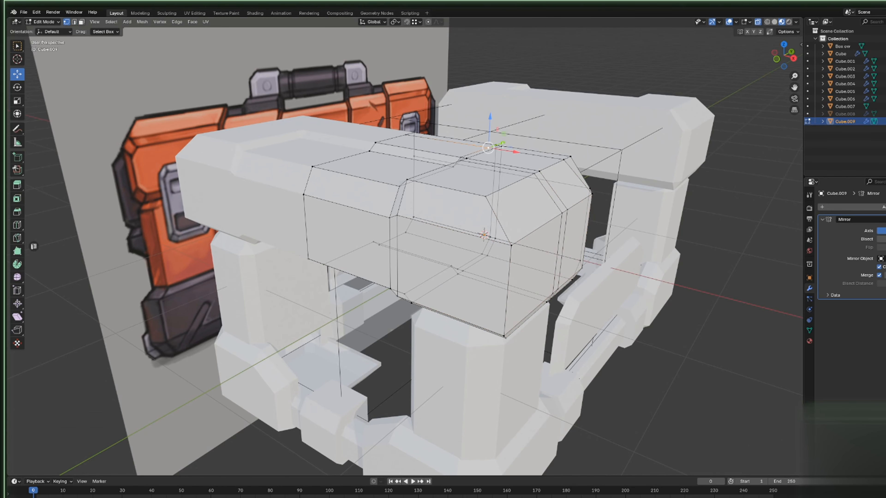
pyautogui.keyDown('shift'); pyautogui.click(428, 132); pyautogui.keyUp('shift')
pyautogui.click(498, 143)
pyautogui.moveTo(494, 117); pyautogui.dragTo(498, 124)
pyautogui.moveTo(498, 124); pyautogui.dragTo(453, 209, button='middle')
# In the right orthographic view, select the panel's inner top vertices and move them about -0.012 m along Y.
pyautogui.scroll(-3, 454, 122)
pyautogui.press('Tab')
pyautogui.scroll(-4, 453, 130)
pyautogui.scroll(2, 471, 157)
pyautogui.scroll(3, 456, 218)
pyautogui.press('KP_3')
pyautogui.press('Tab')
pyautogui.moveTo(361, 157); pyautogui.dragTo(406, 171)
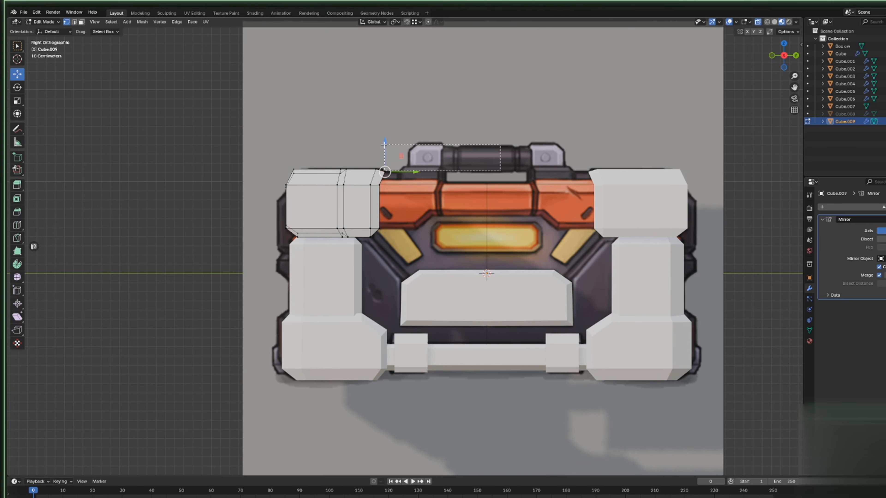
pyautogui.moveTo(401, 171); pyautogui.dragTo(400, 171)
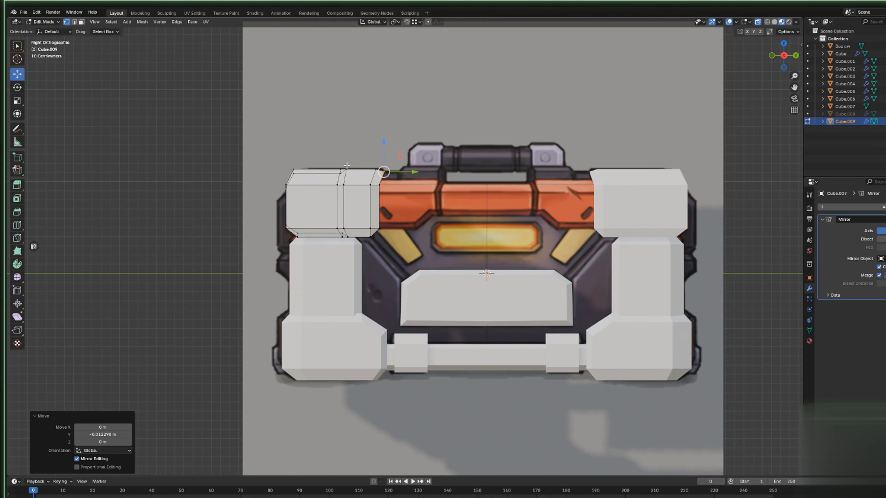
# Try raising the two inner top vertices at the panel's outer end about 0.039 m along Z.
pyautogui.moveTo(347, 165); pyautogui.dragTo(505, 209, button='middle')
pyautogui.scroll(3, 415, 212)
pyautogui.scroll(-4, 432, 223)
pyautogui.scroll(3, 563, 204)
pyautogui.scroll(-3, 563, 204)
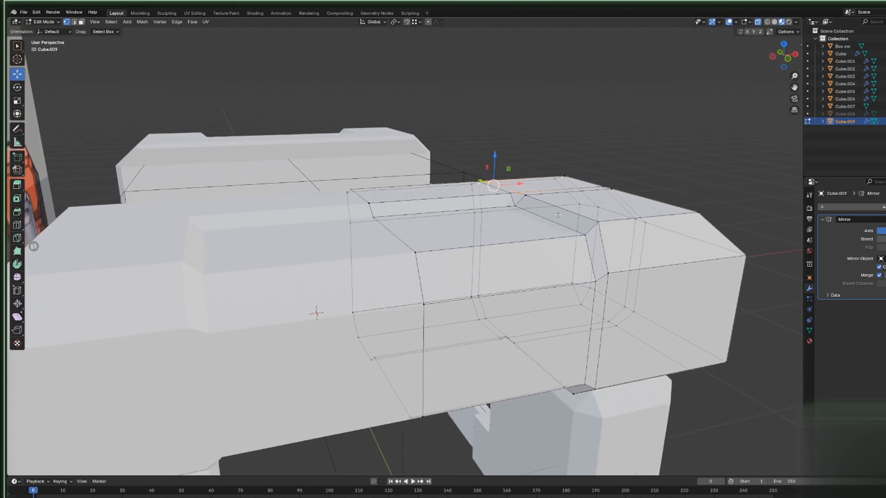
pyautogui.moveTo(563, 204); pyautogui.dragTo(523, 195, button='middle')
pyautogui.moveTo(497, 165); pyautogui.dragTo(494, 157)
pyautogui.moveTo(501, 164); pyautogui.dragTo(567, 215, button='middle')
pyautogui.click(566, 215)
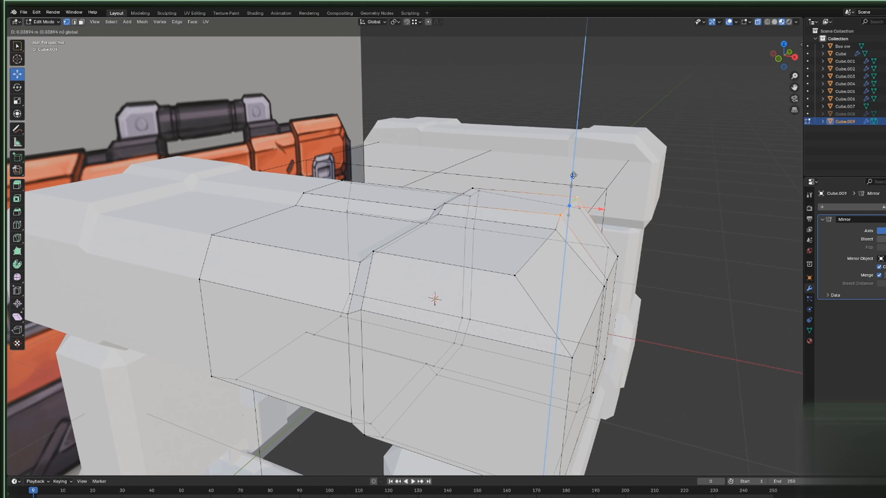
pyautogui.click(572, 175)
pyautogui.moveTo(571, 175); pyautogui.dragTo(405, 210, button='middle')
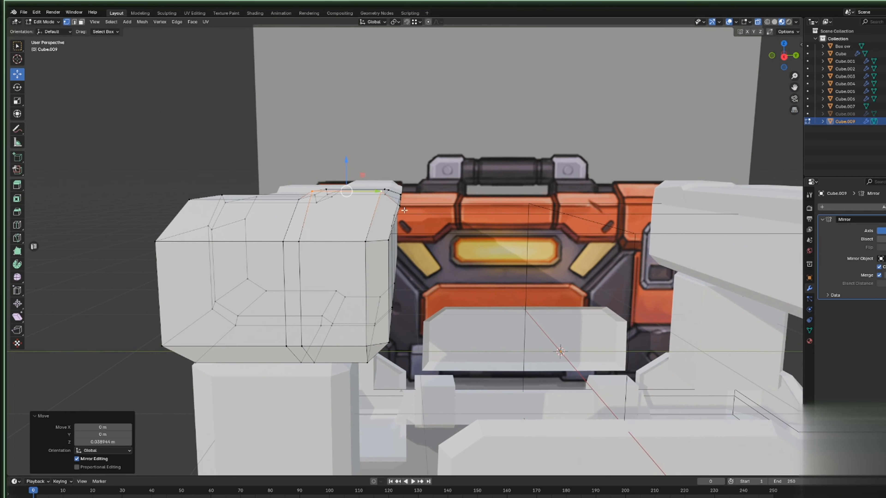
# Undo the recent vertex moves on the panel's top and inspect the recessed section up close.
pyautogui.hotkey('ctrl', 'z')
pyautogui.hotkey('ctrl', 'z')
pyautogui.hotkey('ctrl', 'z')
pyautogui.hotkey('ctrl', 'z')
pyautogui.hotkey('ctrl', 'z')
pyautogui.hotkey('ctrl', 'z')
pyautogui.hotkey('ctrl', 'z')
pyautogui.hotkey('ctrl', 'z')
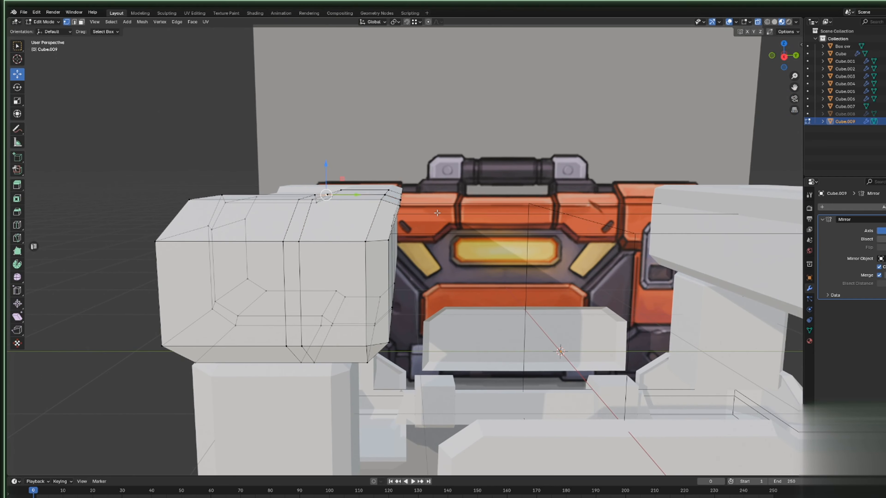
pyautogui.moveTo(427, 208); pyautogui.dragTo(515, 200, button='middle')
pyautogui.scroll(4, 515, 200)
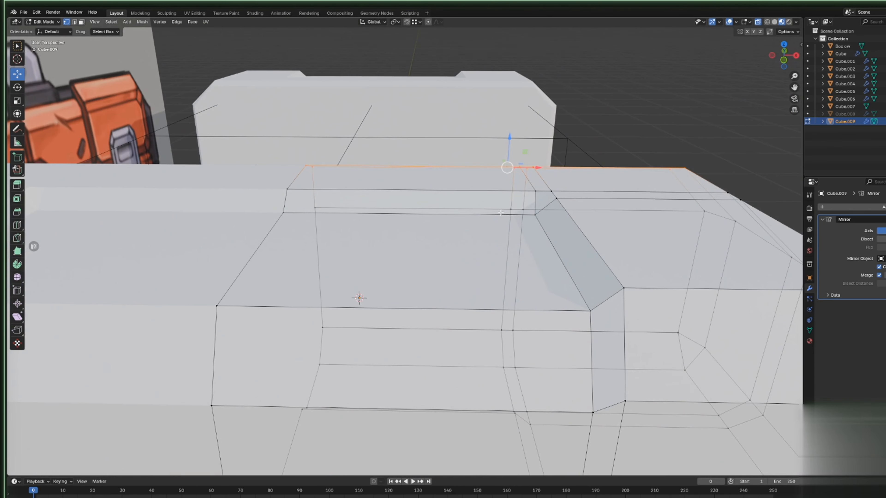
# Slide the duplicate vertices on the panel's top edge beside the recess's crosswise cut fully onto their neighbours with Vertex Slide.
pyautogui.click(536, 190)
pyautogui.click(552, 188)
pyautogui.press('g')
pyautogui.press('g')
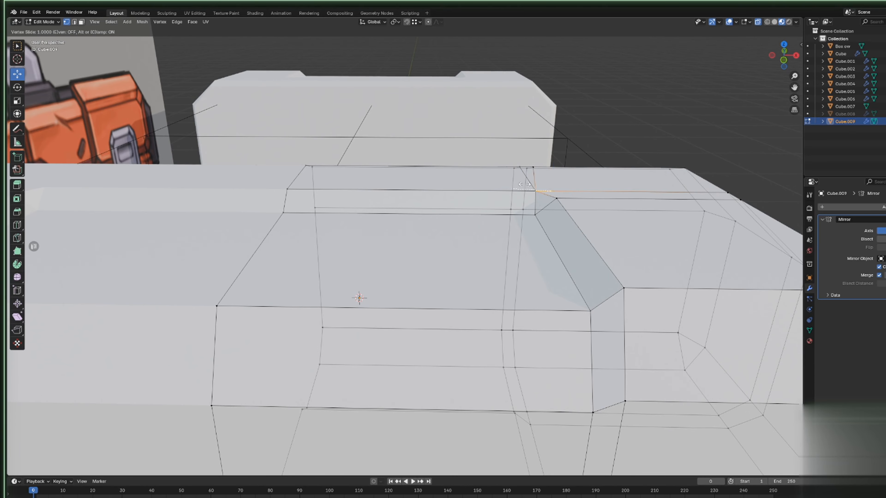
pyautogui.click(546, 187)
pyautogui.moveTo(546, 187); pyautogui.dragTo(540, 205, button='middle')
pyautogui.click(537, 200)
pyautogui.press('g')
pyautogui.press('g')
pyautogui.click(521, 198)
pyautogui.click(530, 190)
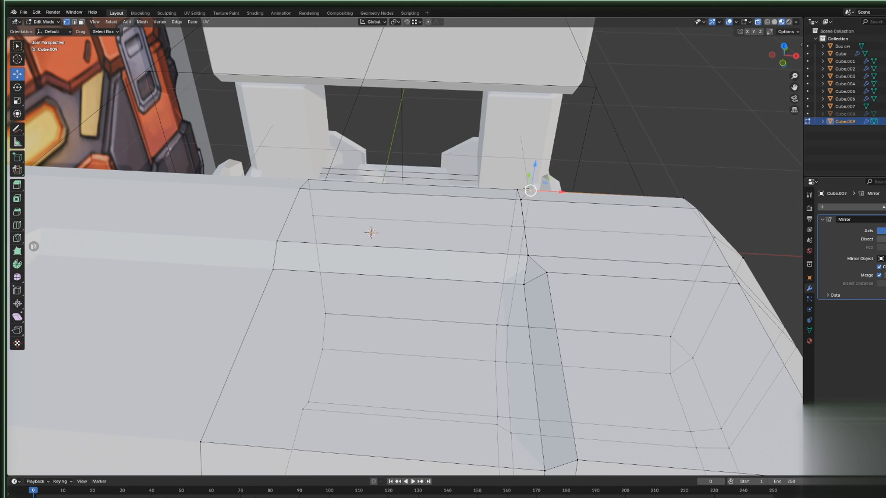
pyautogui.press('g')
pyautogui.press('g')
pyautogui.click(511, 190)
# Slide the duplicate vertices along the crosswise cut on the panel's inner side and underside fully onto their neighbours.
pyautogui.moveTo(511, 189); pyautogui.dragTo(499, 353, button='middle')
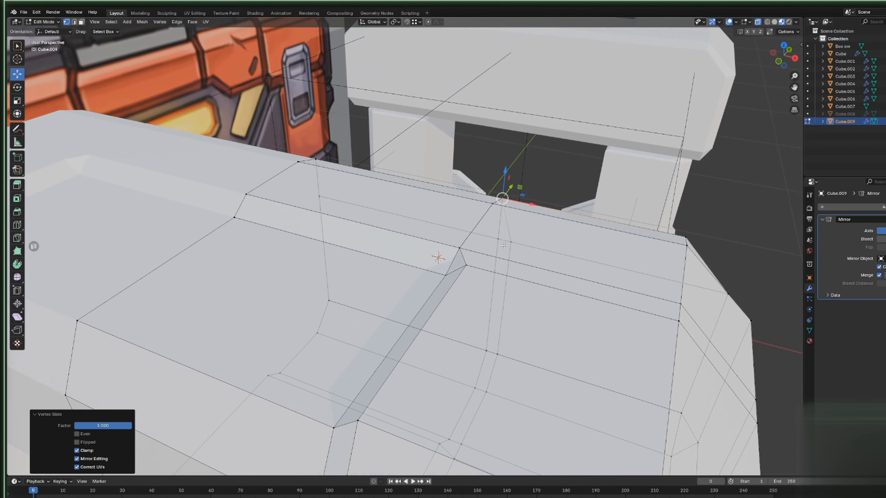
pyautogui.click(498, 353)
pyautogui.press('g')
pyautogui.press('g')
pyautogui.click(485, 353)
pyautogui.click(501, 355)
pyautogui.press('g')
pyautogui.press('g')
pyautogui.click(473, 348)
pyautogui.click(487, 391)
pyautogui.press('g')
pyautogui.press('g')
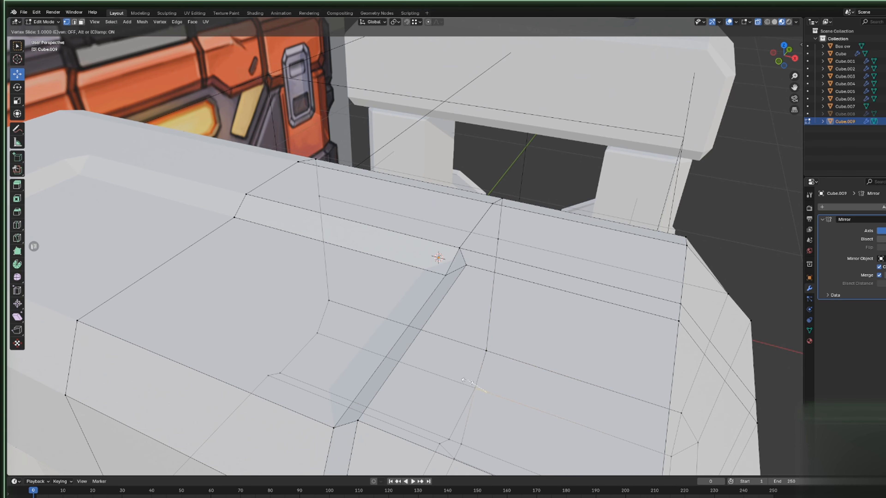
pyautogui.click(474, 390)
pyautogui.moveTo(474, 390); pyautogui.dragTo(192, 91, button='middle')
pyautogui.click(461, 386)
pyautogui.press('g')
pyautogui.press('g')
pyautogui.click(455, 381)
# Select the whole panel mesh, merge its vertices by distance with a reduced merge distance, and return to Object Mode.
pyautogui.scroll(-5, 425, 372)
pyautogui.press('a')
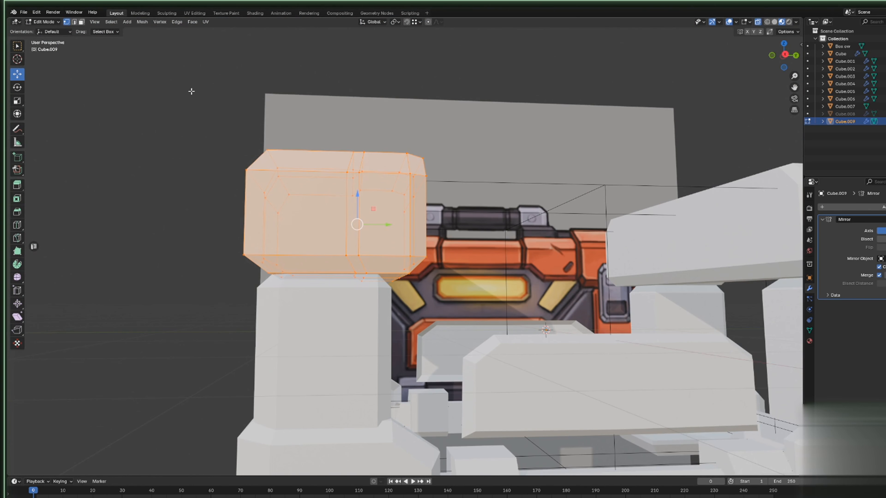
pyautogui.press('m')
pyautogui.click(202, 142)
pyautogui.press('m')
pyautogui.click(188, 230)
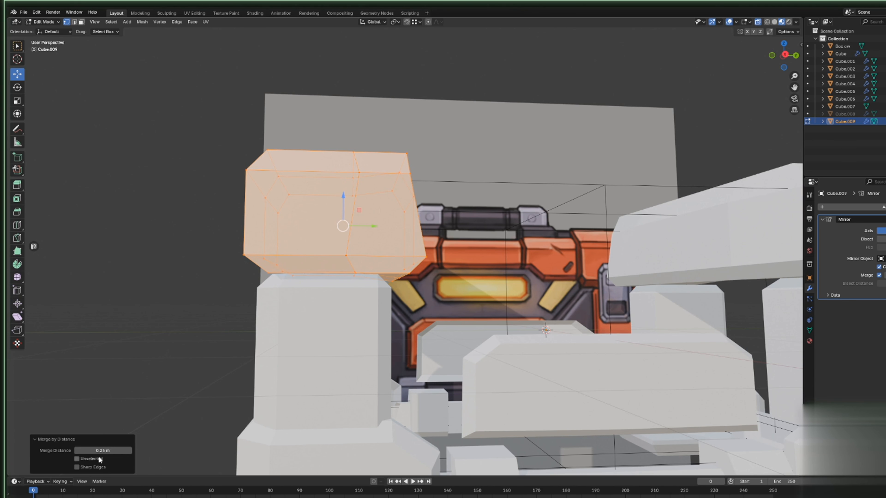
pyautogui.click(77, 450)
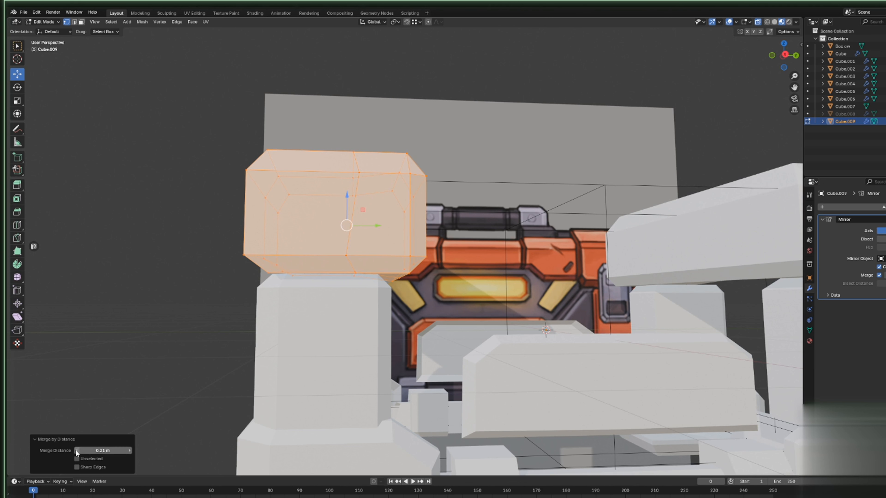
pyautogui.moveTo(75, 450); pyautogui.dragTo(55, 450)
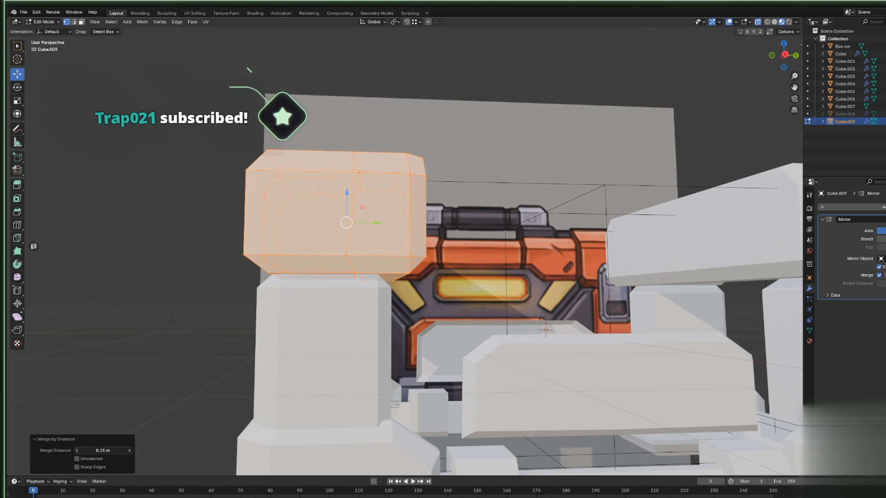
pyautogui.moveTo(115, 305); pyautogui.dragTo(643, 295, button='middle')
pyautogui.press('Tab')
pyautogui.scroll(-3, 99, 326)
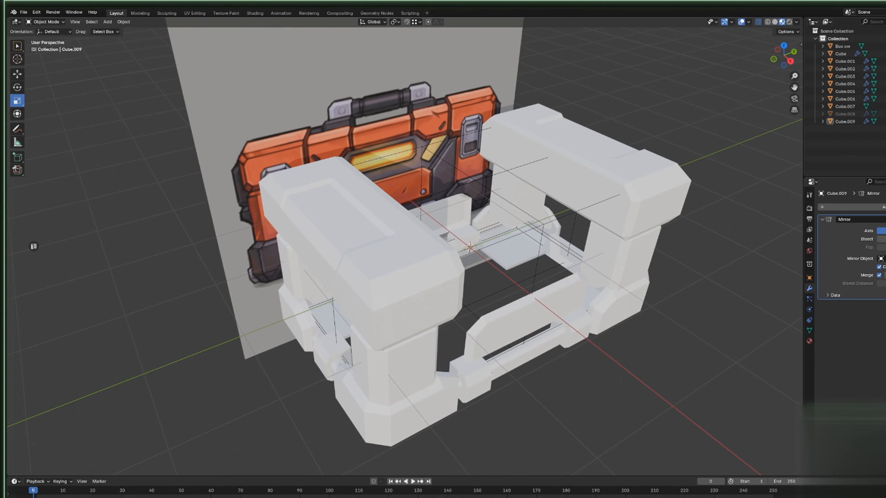
pyautogui.moveTo(574, 342); pyautogui.dragTo(649, 333, button='middle')
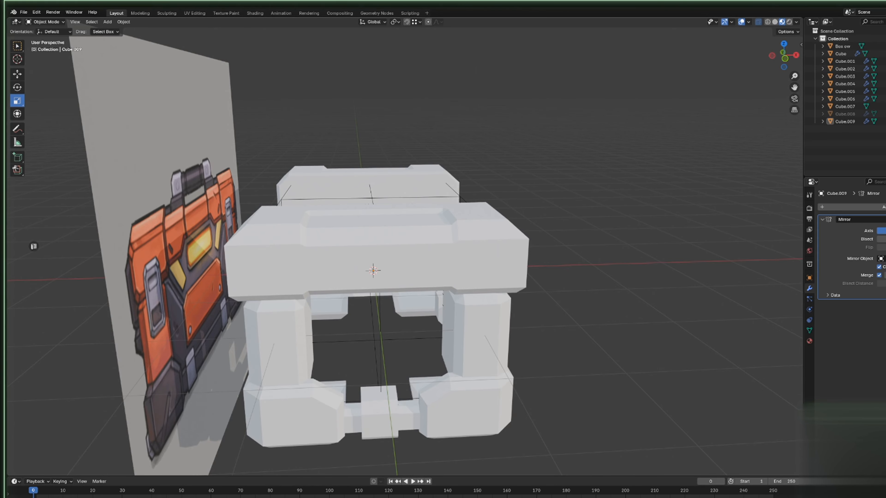
# In the upper panel's mesh, select the four vertices of the end block's outer side face and move them about -0.038 m along Y.
pyautogui.moveTo(454, 195); pyautogui.dragTo(495, 265, button='middle')
pyautogui.click(405, 294)
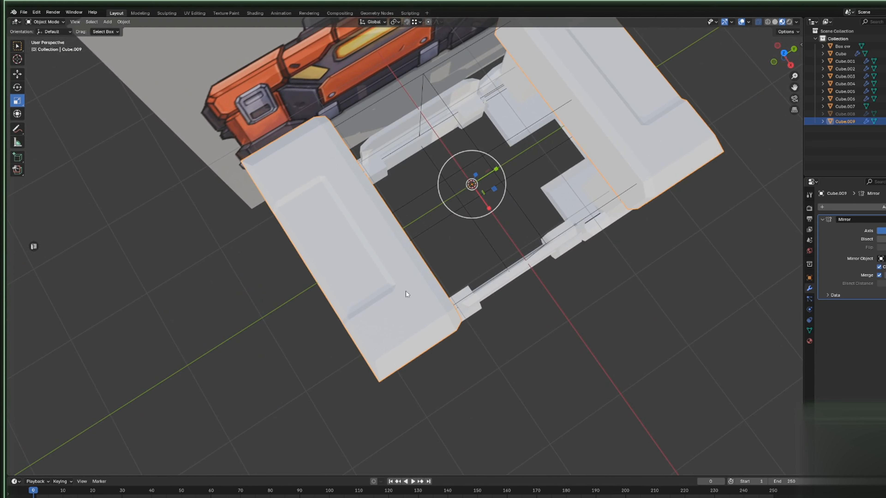
pyautogui.moveTo(406, 294); pyautogui.dragTo(480, 256, button='middle')
pyautogui.press('Tab')
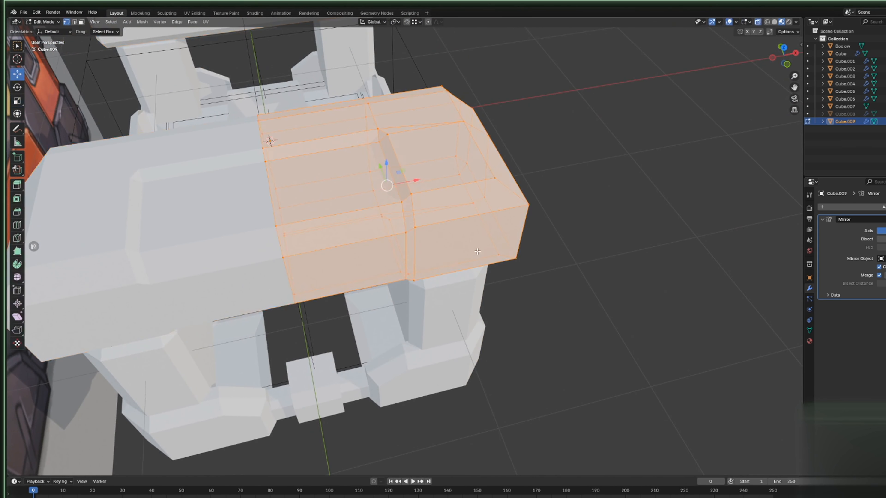
pyautogui.click(415, 227)
pyautogui.keyDown('shift'); pyautogui.click(528, 204); pyautogui.keyUp('shift')
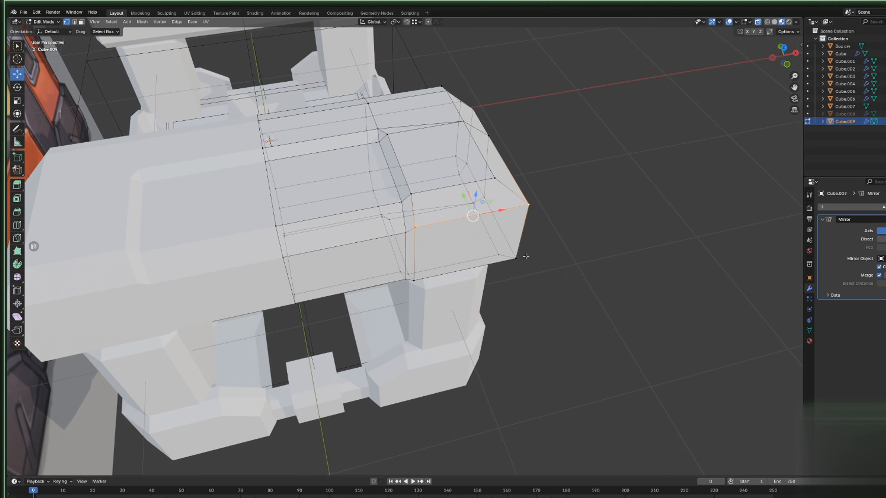
pyautogui.keyDown('shift'); pyautogui.click(516, 258); pyautogui.keyUp('shift')
pyautogui.keyDown('shift'); pyautogui.click(415, 280); pyautogui.keyUp('shift')
pyautogui.moveTo(424, 280); pyautogui.dragTo(455, 209, button='middle')
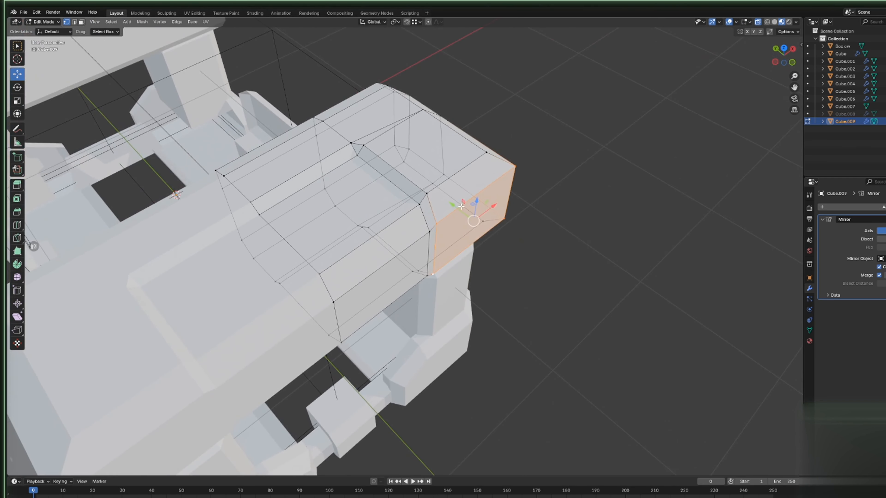
pyautogui.press('g')
pyautogui.press('y')
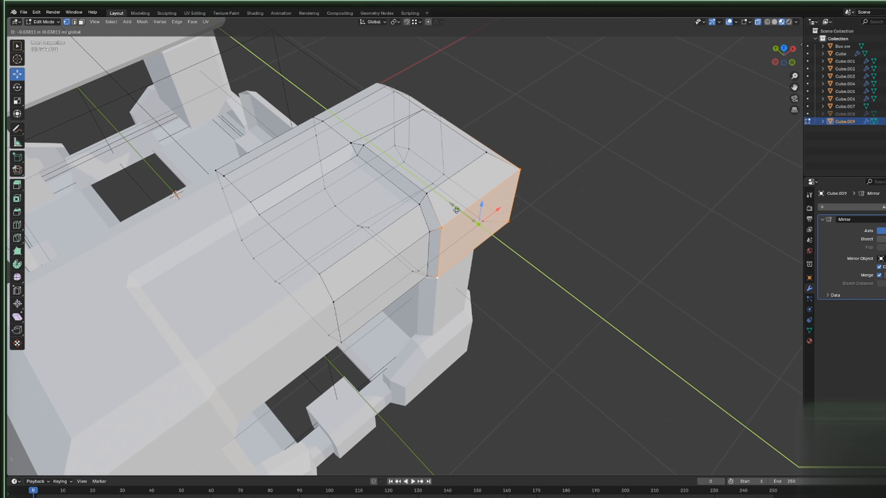
pyautogui.click(456, 209)
# Move the middle and lower vertices on the panel's end face along Y to straighten the vertical edge, and leave Edit Mode.
pyautogui.moveTo(674, 255); pyautogui.dragTo(436, 242, button='middle')
pyautogui.click(435, 243)
pyautogui.press('g')
pyautogui.press('y')
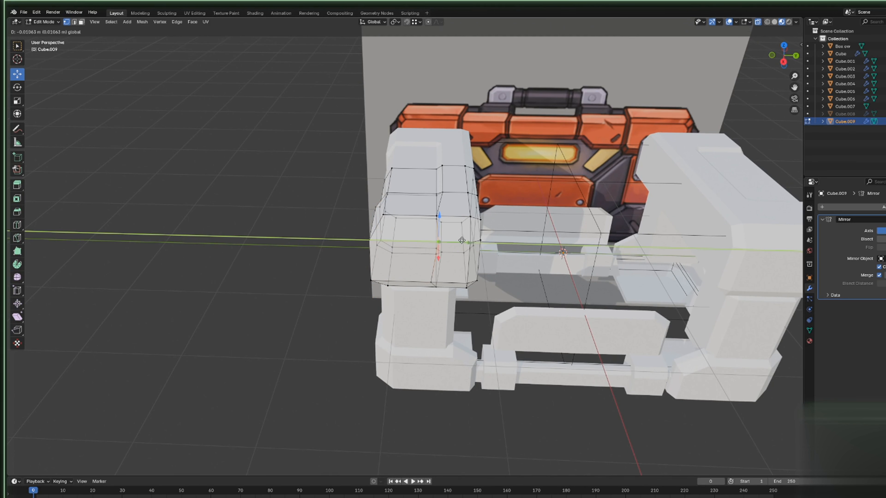
pyautogui.click(458, 242)
pyautogui.click(426, 281)
pyautogui.press('g')
pyautogui.press('y')
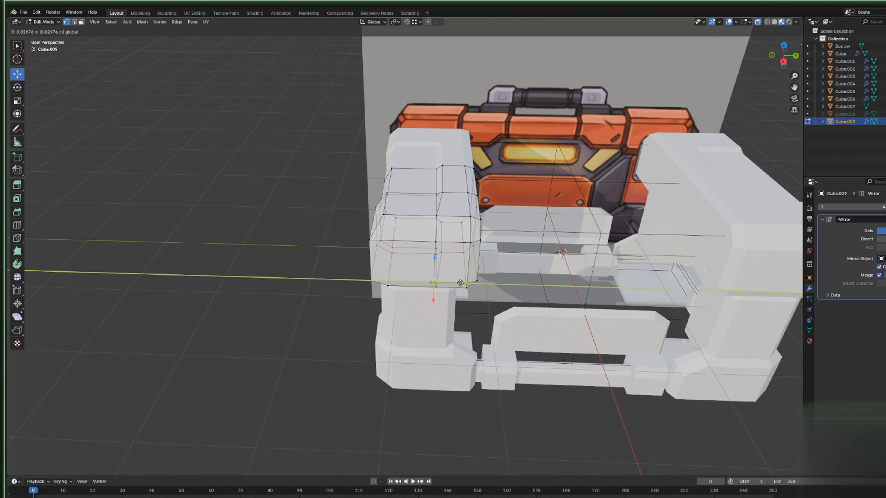
pyautogui.click(462, 283)
pyautogui.press('Tab')
pyautogui.scroll(-5, 245, 261)
pyautogui.moveTo(246, 262); pyautogui.dragTo(234, 263, button='middle')
pyautogui.click(235, 264)
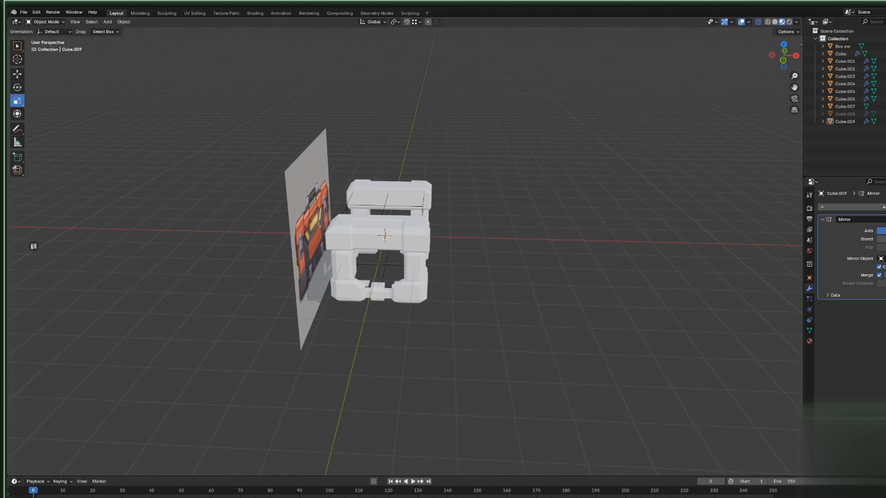
pyautogui.moveTo(411, 283); pyautogui.dragTo(363, 273, button='middle')
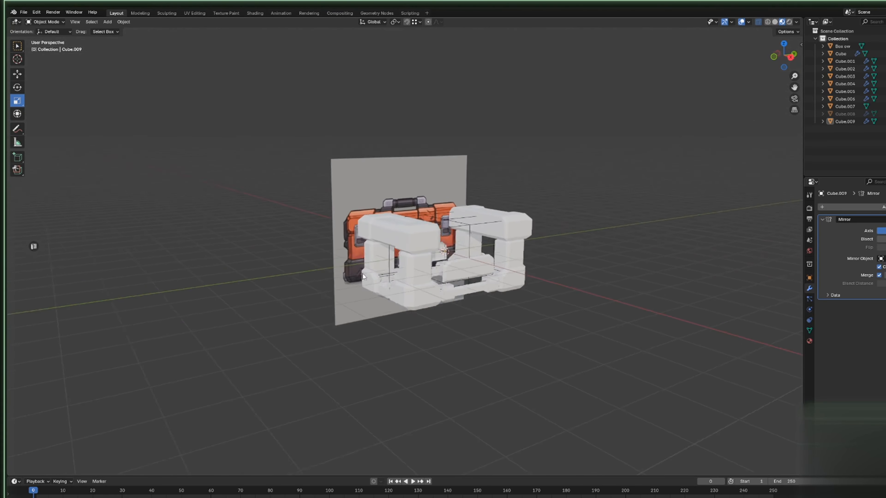
# Select the bottom vertices of the upper panel's middle section and raise them 0.1344 m along Z.
pyautogui.scroll(6, 377, 241)
pyautogui.keyDown('shift'); pyautogui.click(377, 241); pyautogui.keyUp('shift')
pyautogui.press('Tab')
pyautogui.moveTo(313, 221); pyautogui.dragTo(330, 254, button='middle')
pyautogui.scroll(5, 372, 252)
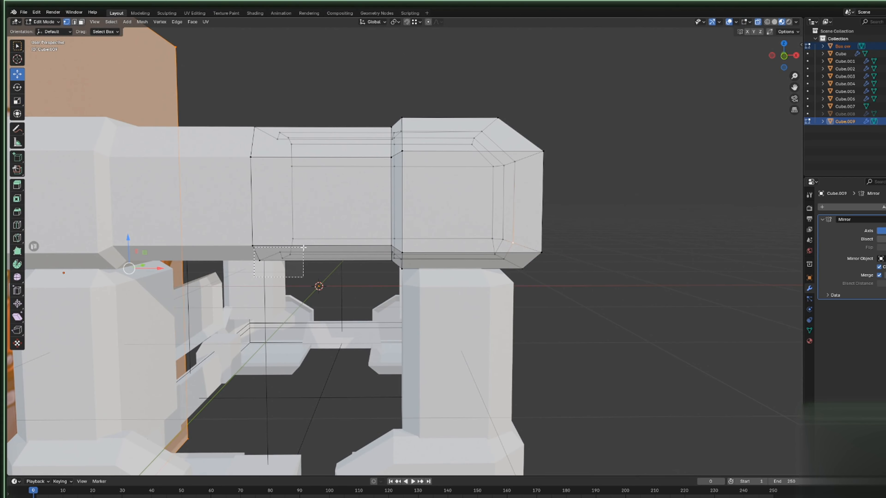
pyautogui.moveTo(294, 270); pyautogui.dragTo(234, 290, button='middle')
pyautogui.moveTo(232, 291); pyautogui.dragTo(285, 232)
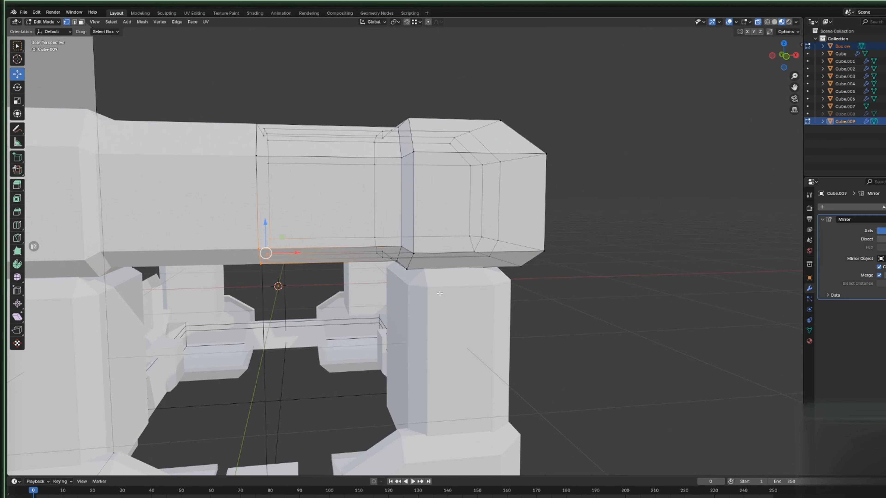
pyautogui.moveTo(285, 232); pyautogui.dragTo(366, 293, button='middle')
pyautogui.moveTo(366, 293); pyautogui.dragTo(393, 226)
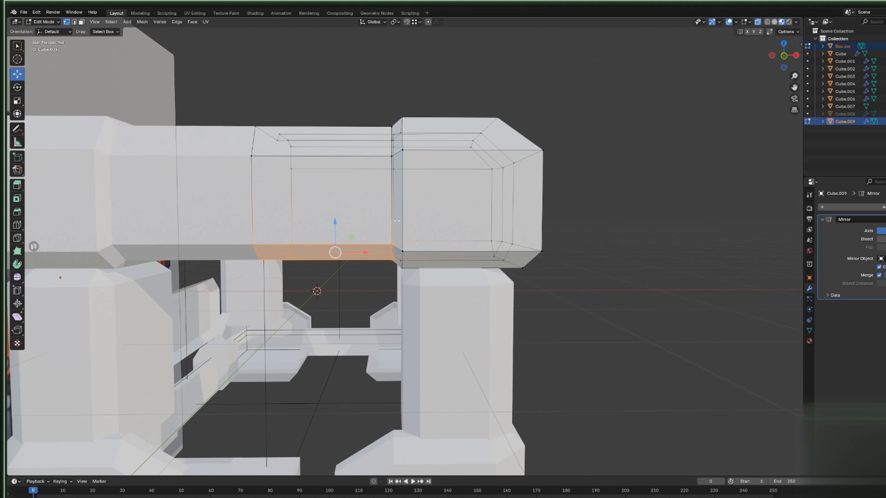
pyautogui.hotkey('alt', 'a')
pyautogui.click(335, 252)
pyautogui.moveTo(336, 223); pyautogui.dragTo(335, 197)
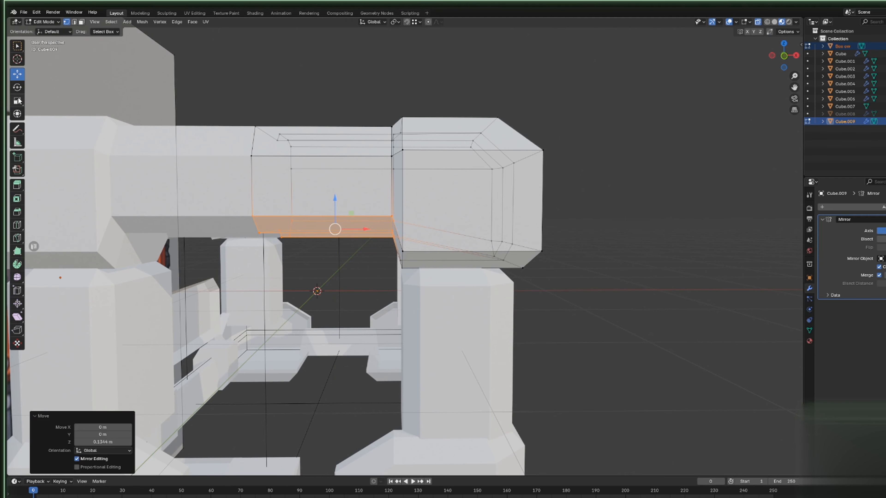
# Scale all vertices of the panel's middle section slightly narrower along X to slope the transitions, and return to Object Mode.
pyautogui.click(18, 101)
pyautogui.moveTo(363, 228); pyautogui.dragTo(361, 226)
pyautogui.hotkey('ctrl', 'z')
pyautogui.moveTo(226, 97); pyautogui.dragTo(399, 290)
pyautogui.moveTo(362, 186); pyautogui.dragTo(352, 186)
pyautogui.scroll(-5, 345, 185)
pyautogui.press('Tab')
pyautogui.scroll(3, 429, 111)
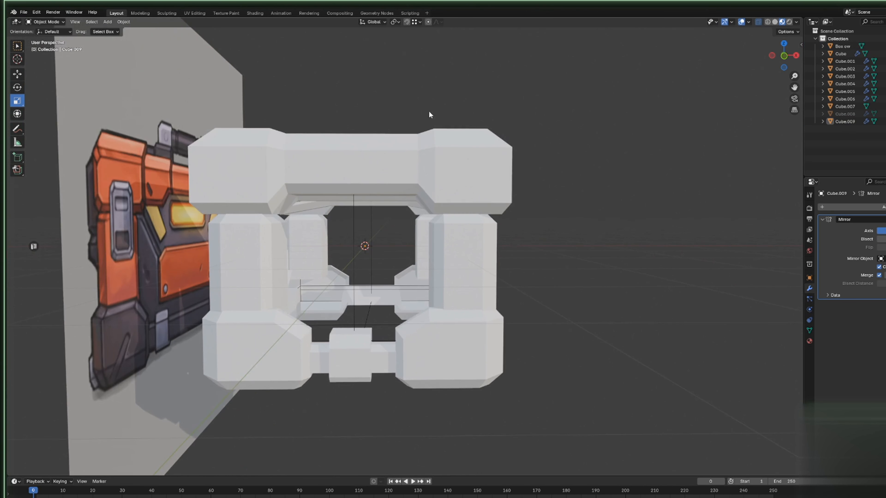
# Sketch an annotation outline around the opening beneath the upper panel and undo the strokes.
pyautogui.moveTo(17, 128); pyautogui.dragTo(45, 136)
pyautogui.moveTo(293, 209)
pyautogui.mouseDown()
pyautogui.moveTo(302, 190)
pyautogui.moveTo(430, 191)
pyautogui.moveTo(444, 215)
pyautogui.moveTo(444, 256)
pyautogui.moveTo(333, 262)
pyautogui.mouseUp()
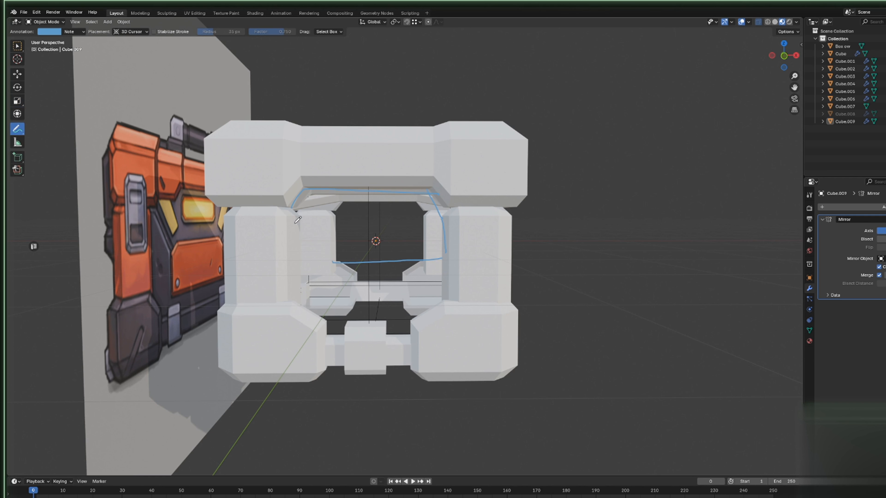
pyautogui.hotkey('ctrl', 'z')
pyautogui.hotkey('ctrl', 'z')
# Examine the upper panel's mesh in Edit Mode, selecting the two upper vertices at the end of its middle section.
pyautogui.moveTo(642, 178)
pyautogui.mouseDown(button='middle')
pyautogui.moveTo(556, 204)
pyautogui.moveTo(383, 200)
pyautogui.moveTo(384, 216)
pyautogui.moveTo(416, 240)
pyautogui.moveTo(439, 245)
pyautogui.moveTo(462, 236)
pyautogui.moveTo(483, 251)
pyautogui.mouseUp(button='middle')
pyautogui.scroll(-5, 557, 204)
pyautogui.hotkey('shift', 'space')
pyautogui.press('g')
pyautogui.scroll(5, 416, 240)
pyautogui.click(411, 243)
pyautogui.press('Tab')
pyautogui.click(492, 236)
pyautogui.keyDown('shift'); pyautogui.click(497, 260); pyautogui.keyUp('shift')
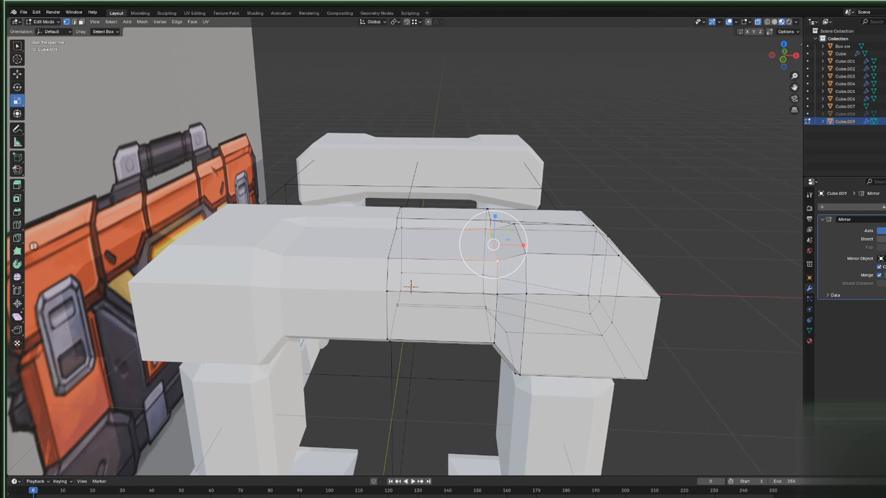
pyautogui.click(17, 74)
pyautogui.moveTo(455, 209); pyautogui.dragTo(456, 201, button='middle')
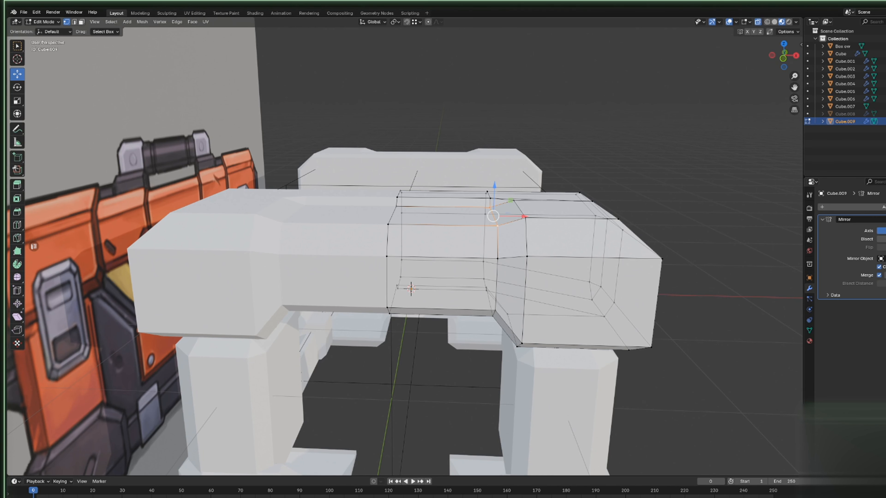
pyautogui.scroll(-2, 764, 295)
pyautogui.moveTo(702, 301); pyautogui.dragTo(675, 302, button='middle')
pyautogui.moveTo(465, 231); pyautogui.dragTo(438, 252, button='middle')
pyautogui.click(473, 227)
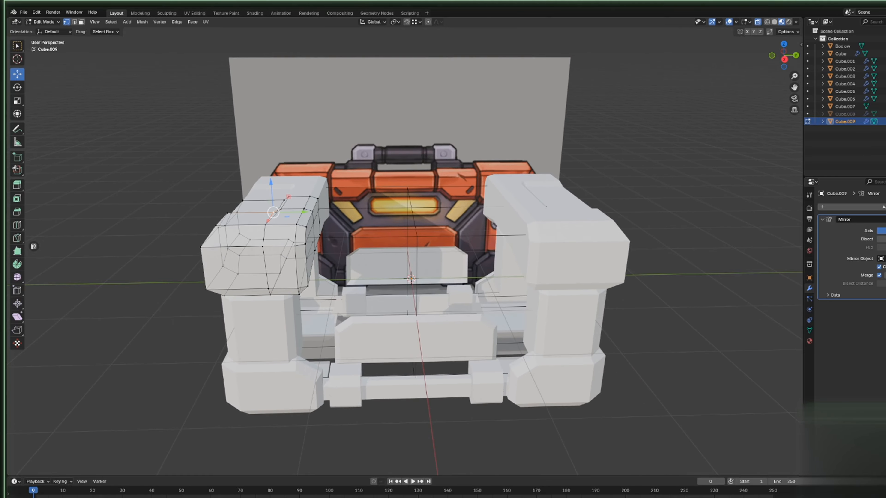
pyautogui.moveTo(411, 278); pyautogui.dragTo(352, 258, button='middle')
# Leave Edit Mode, add a new cube, raise it 1.1412 m along Z, and view it in the right orthographic view.
pyautogui.click(782, 61)
pyautogui.press('Tab')
pyautogui.hotkey('shift', 'a')
pyautogui.moveTo(411, 249); pyautogui.dragTo(411, 162)
pyautogui.moveTo(411, 244); pyautogui.dragTo(453, 262, button='middle')
pyautogui.click(784, 59)
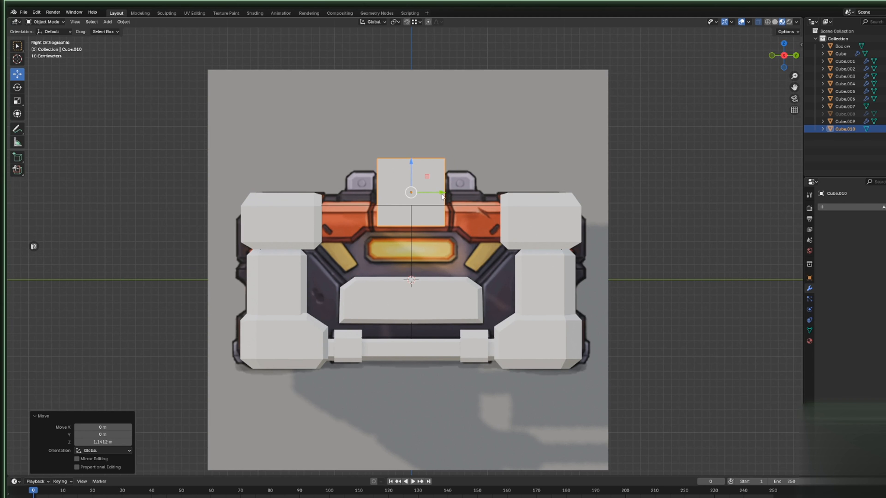
# Move the cube -0.96415 m along Y and 1.4259 m along X, and lower it beside the upper panel's inner edge.
pyautogui.moveTo(441, 196); pyautogui.dragTo(367, 196)
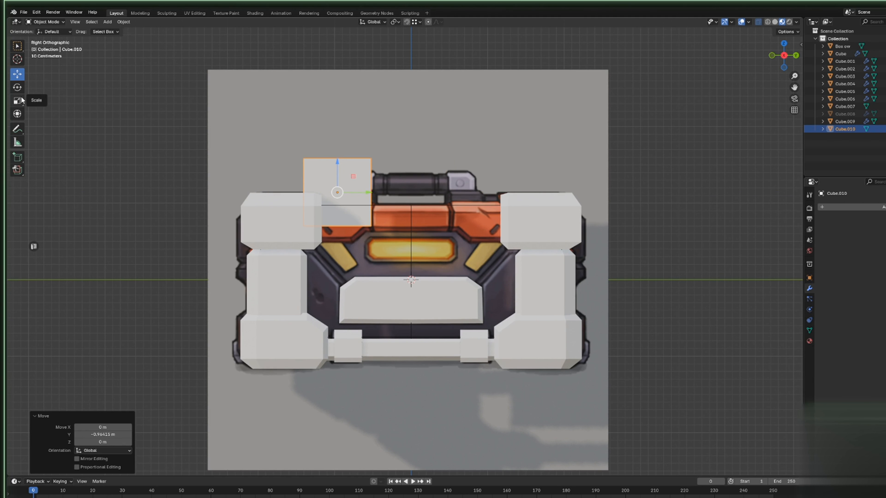
pyautogui.moveTo(265, 139); pyautogui.dragTo(379, 251, button='middle')
pyautogui.click(471, 289)
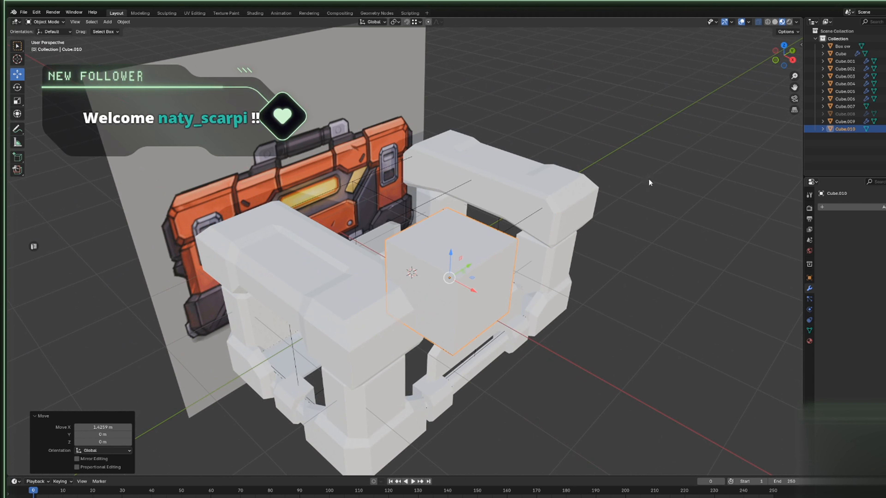
pyautogui.click(793, 60)
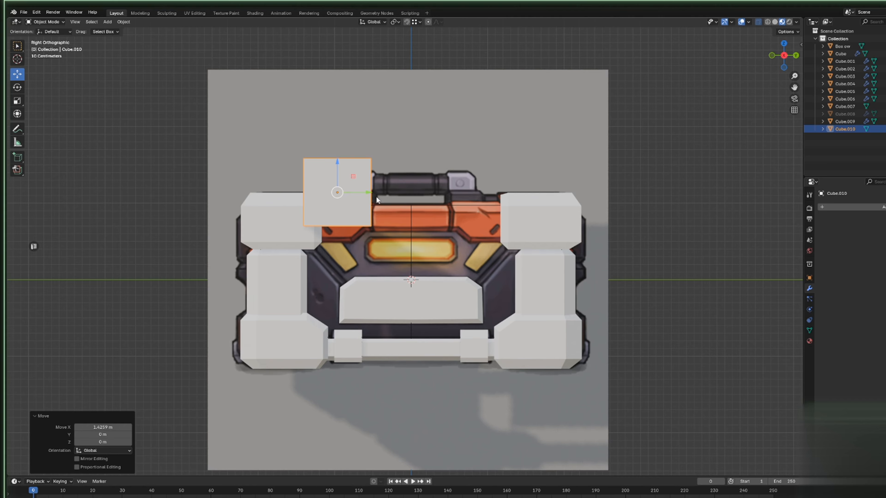
pyautogui.moveTo(358, 193)
pyautogui.mouseDown()
pyautogui.moveTo(408, 192)
pyautogui.moveTo(360, 183)
pyautogui.mouseUp()
# In Edit Mode, select the cube's top vertices and lower them about 0.295 m along Z to flatten the block.
pyautogui.press('Tab')
pyautogui.click(380, 179)
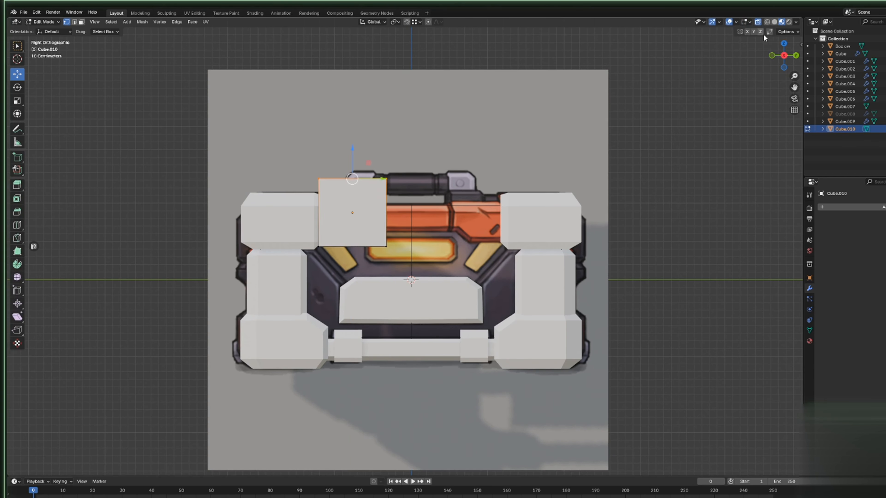
pyautogui.press('g')
pyautogui.press('z')
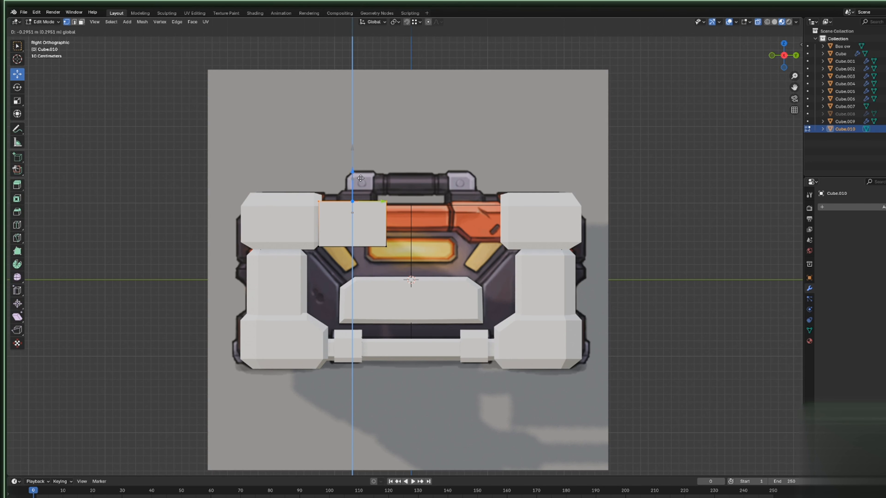
pyautogui.click(361, 179)
# Select the block's outer vertices and move them -0.47154 m along X to thin the block.
pyautogui.moveTo(318, 204); pyautogui.dragTo(215, 147, button='middle')
pyautogui.moveTo(215, 148); pyautogui.dragTo(258, 231)
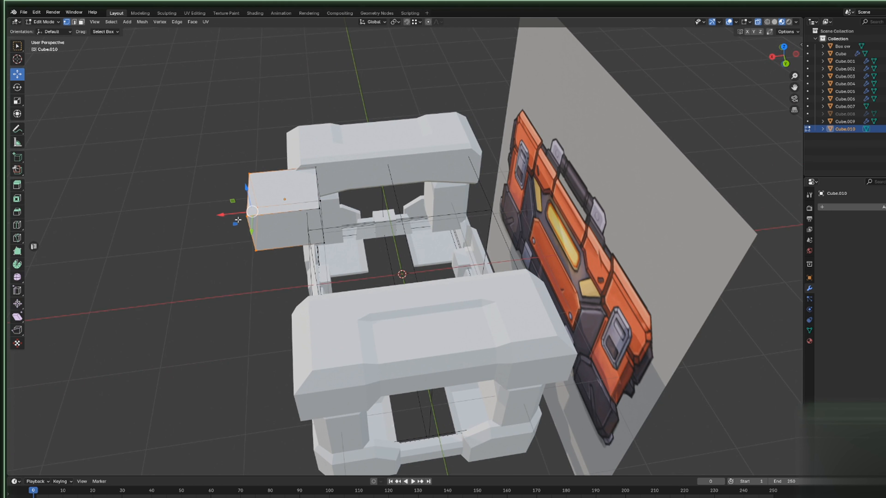
pyautogui.press('g')
pyautogui.press('x')
pyautogui.click(262, 213)
pyautogui.press('g')
pyautogui.press('x')
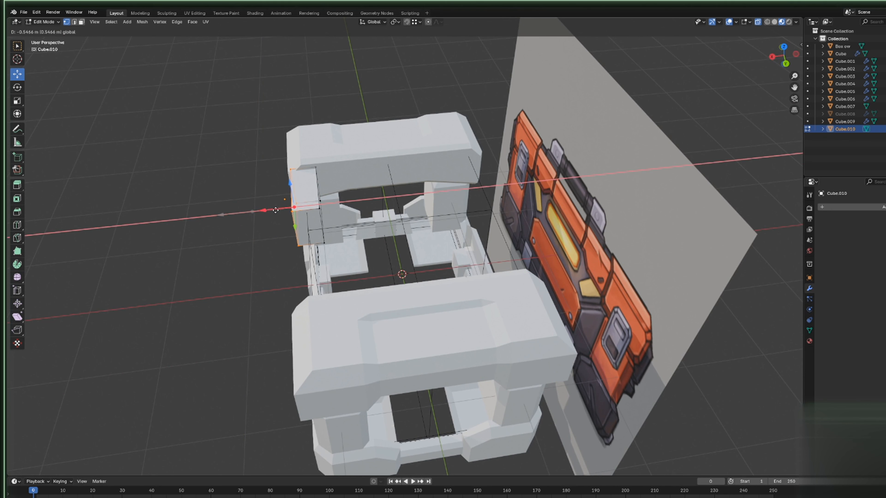
pyautogui.click(269, 211)
# In the right orthographic view, move the block's inner-end vertices -0.15741 m along Y to shorten it.
pyautogui.moveTo(252, 218); pyautogui.dragTo(545, 163, button='middle')
pyautogui.click(781, 60)
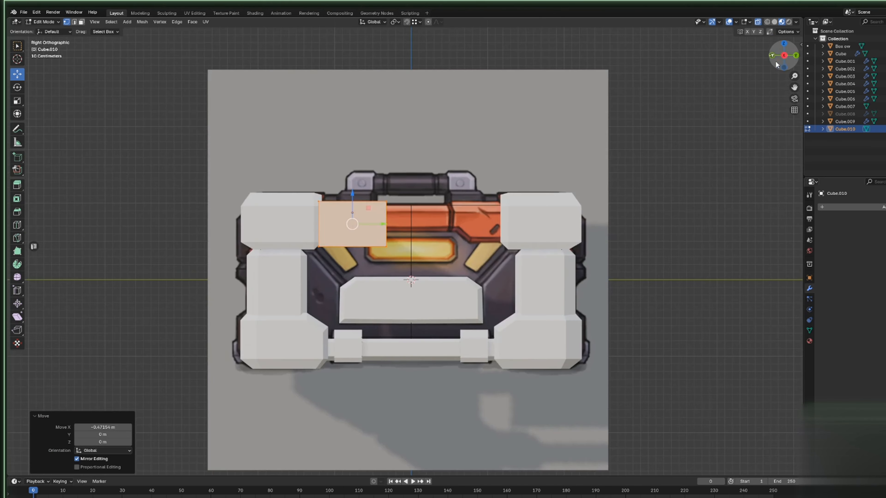
pyautogui.moveTo(432, 281); pyautogui.dragTo(386, 185)
pyautogui.press('g')
pyautogui.press('y')
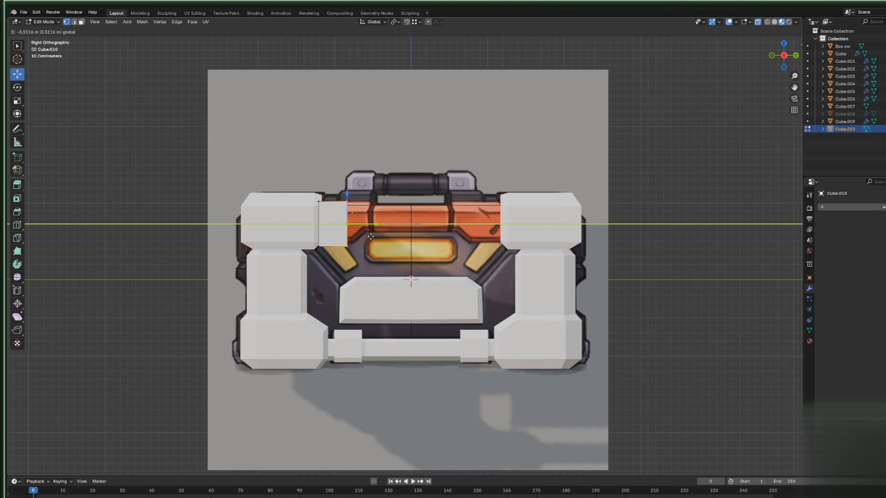
pyautogui.click(396, 235)
# Add a vertical loop cut through the block with a factor of 0.147, and display the block as wireframe in the viewport.
pyautogui.click(17, 225)
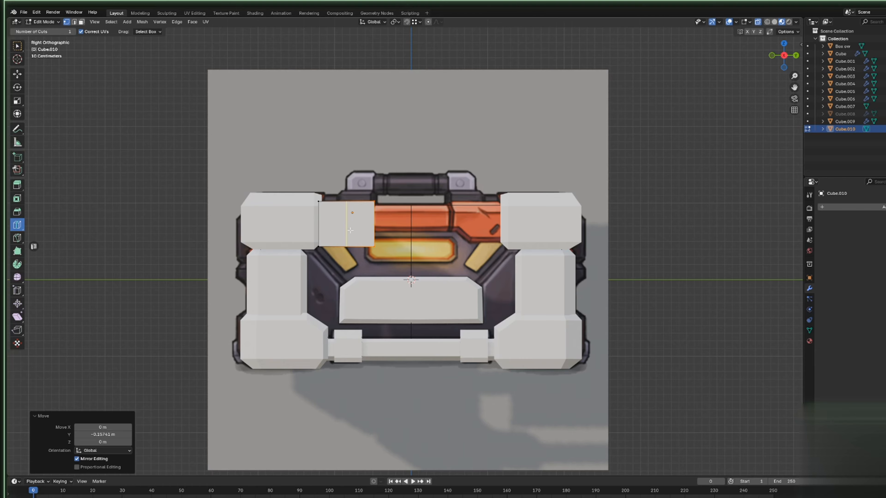
pyautogui.moveTo(379, 221); pyautogui.dragTo(376, 225)
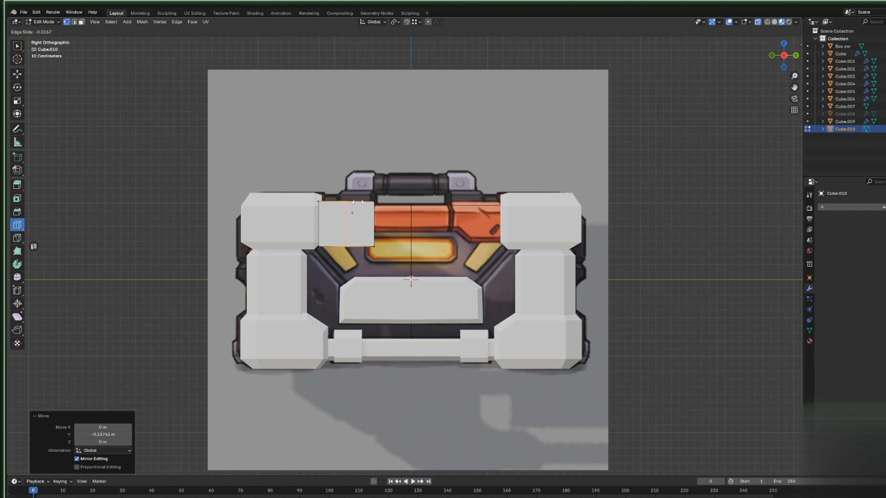
pyautogui.click(18, 74)
pyautogui.scroll(2, 383, 257)
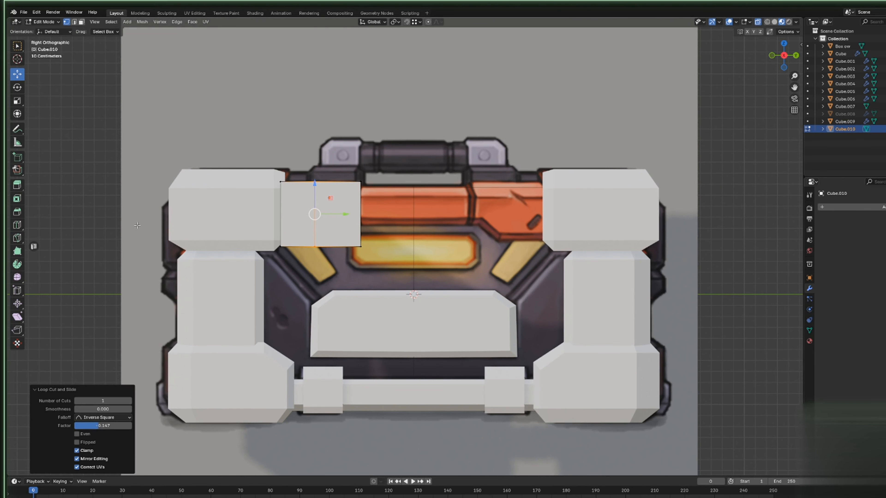
pyautogui.click(810, 279)
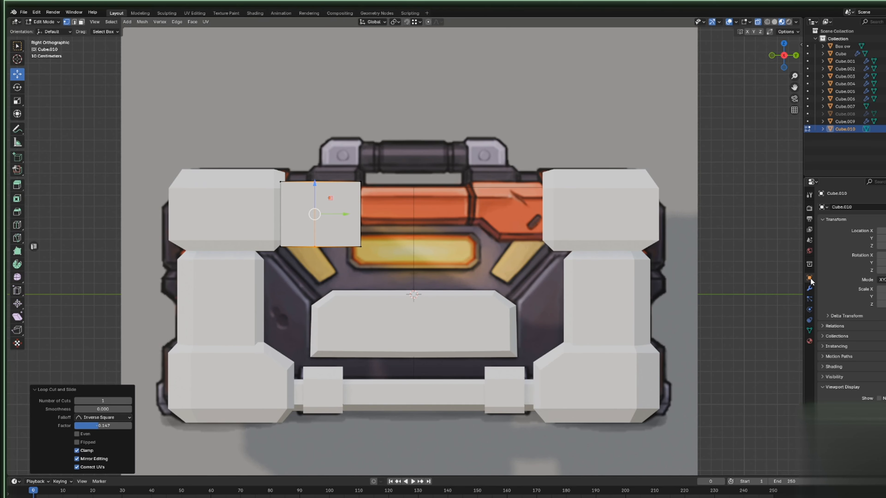
pyautogui.press('Tab')
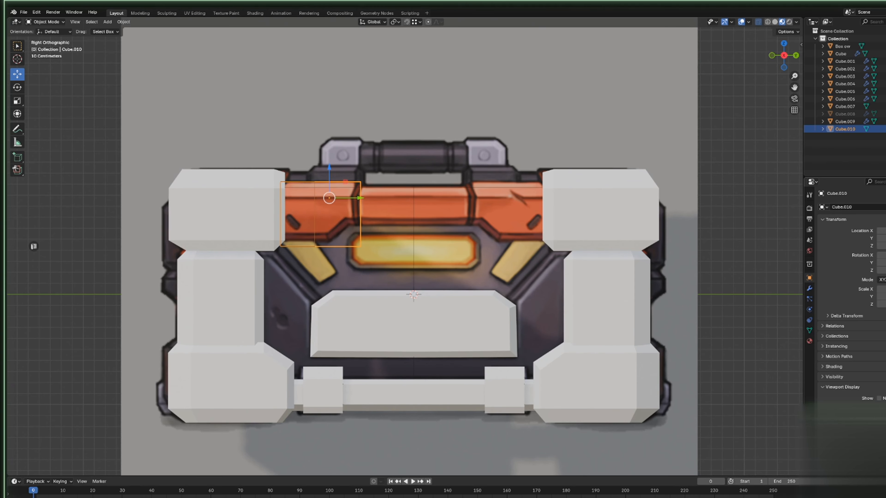
# Add a second vertical loop cut and shape the lower edge, raising the inner corner vertices 0.19472 m and the bottom vertices 0.030745 m along Z.
pyautogui.press('Tab')
pyautogui.moveTo(348, 214)
pyautogui.mouseDown()
pyautogui.moveTo(358, 215)
pyautogui.moveTo(347, 191)
pyautogui.moveTo(352, 197)
pyautogui.mouseUp()
pyautogui.click(17, 225)
pyautogui.click(13, 77)
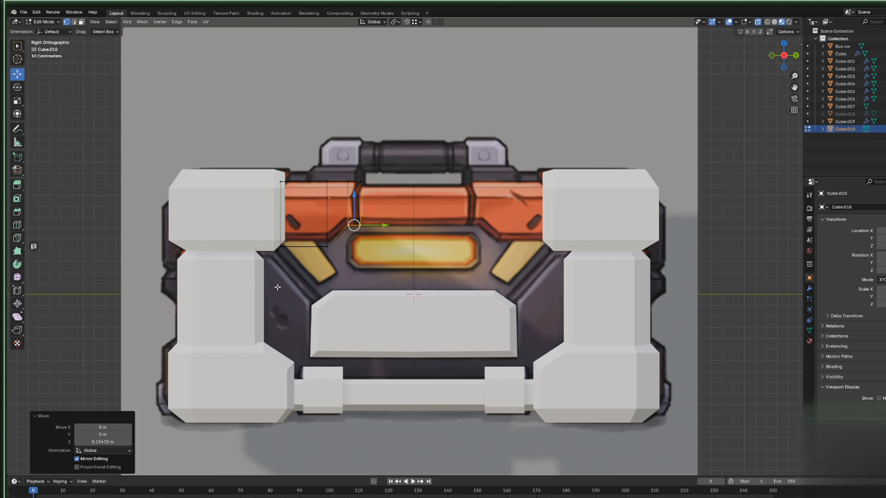
pyautogui.click(306, 225)
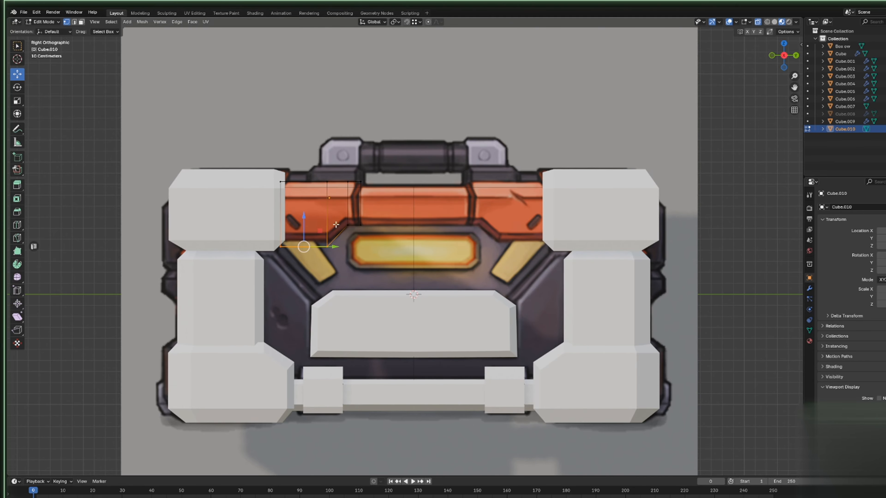
pyautogui.moveTo(310, 227)
pyautogui.mouseDown()
pyautogui.moveTo(308, 211)
pyautogui.moveTo(308, 221)
pyautogui.mouseUp()
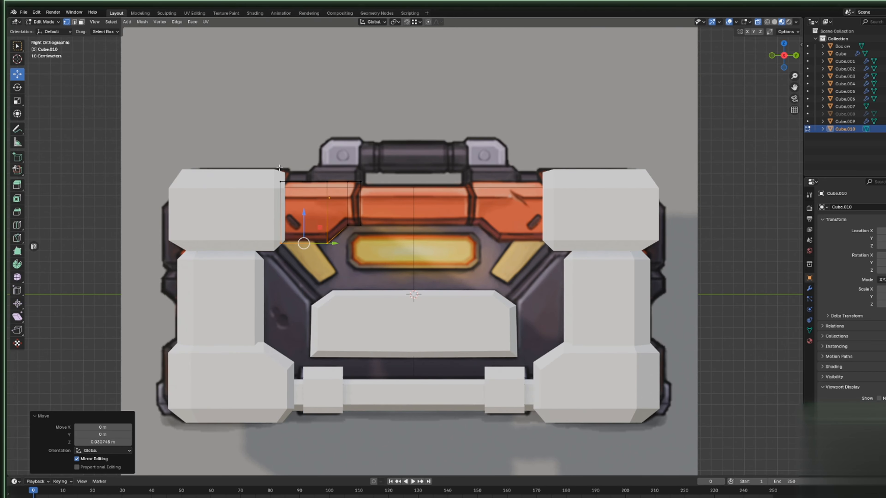
# Leave Edit Mode and set the block's origin to the 3D cursor.
pyautogui.scroll(-2, 347, 170)
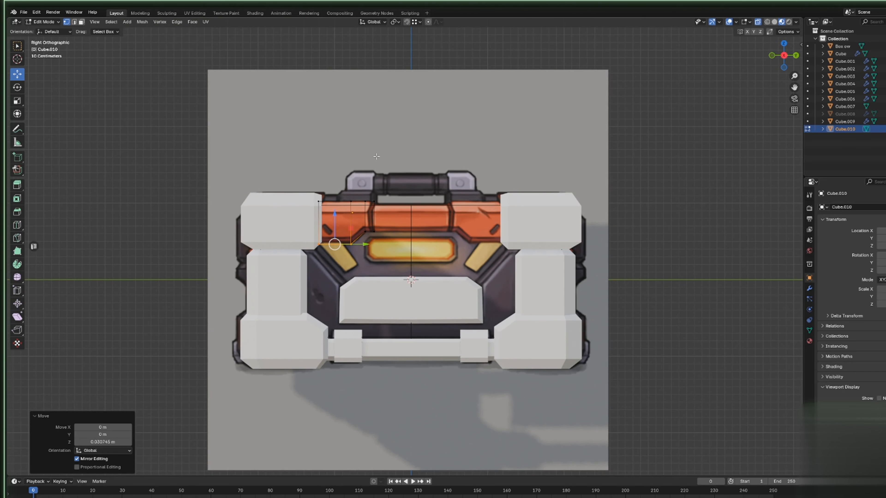
pyautogui.moveTo(413, 148); pyautogui.dragTo(447, 220, button='middle')
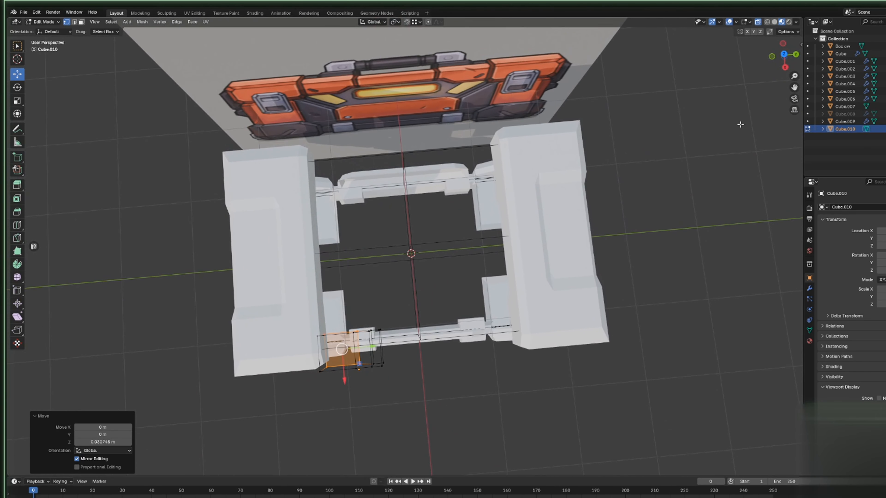
pyautogui.click(784, 55)
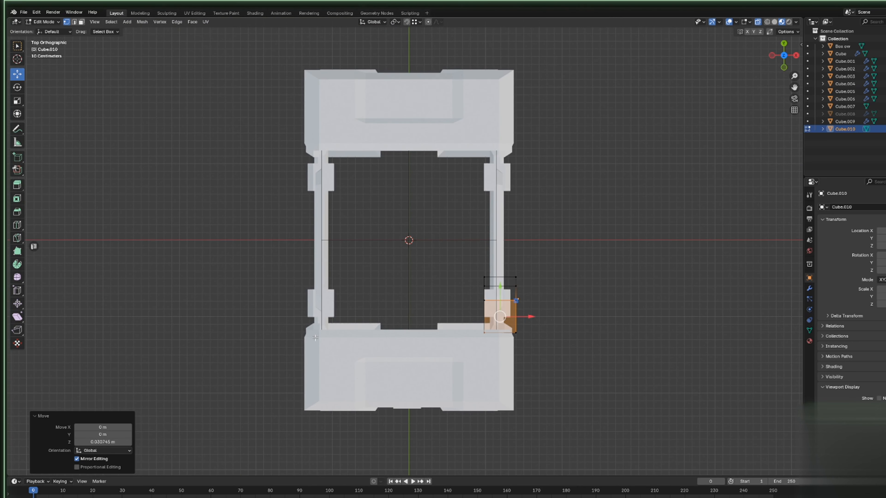
pyautogui.moveTo(212, 203); pyautogui.dragTo(420, 244, button='middle')
pyautogui.press('Tab')
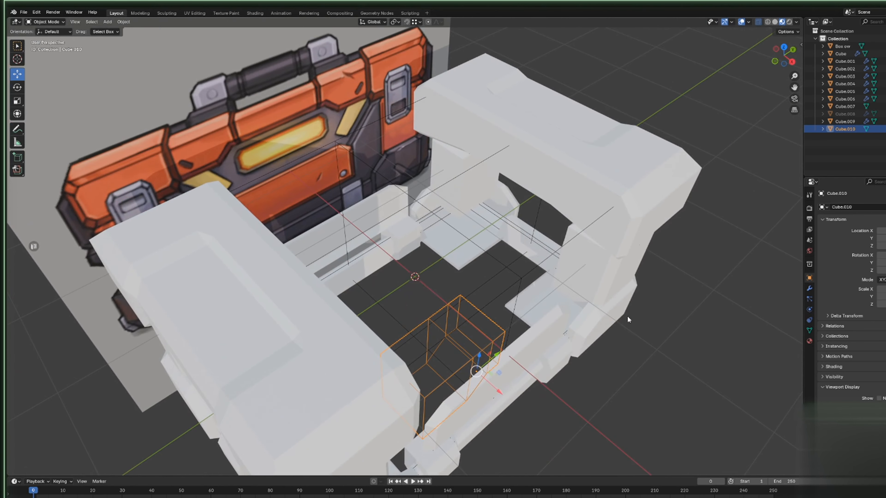
pyautogui.rightClick(628, 319)
pyautogui.click(708, 332)
# Add a Mirror modifier to the block, mirroring it along X and Y.
pyautogui.click(809, 289)
pyautogui.click(846, 208)
pyautogui.moveTo(837, 208)
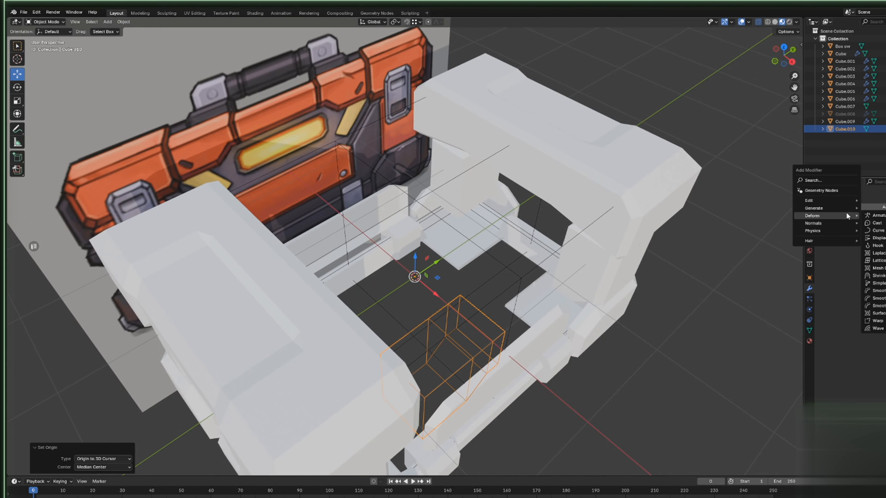
pyautogui.click(876, 261)
# In Edit Mode, bevel the block's upper outer edges 0.303 m wide with 1 segment, and raise its bottom edges 0.030745 m along Z.
pyautogui.press('Tab')
pyautogui.press('KP_3')
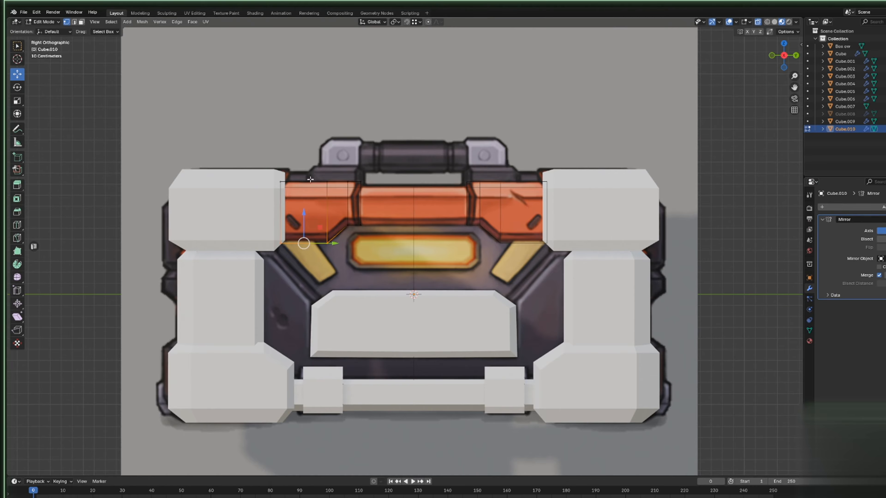
pyautogui.moveTo(304, 165); pyautogui.dragTo(172, 198, button='middle')
pyautogui.click(17, 225)
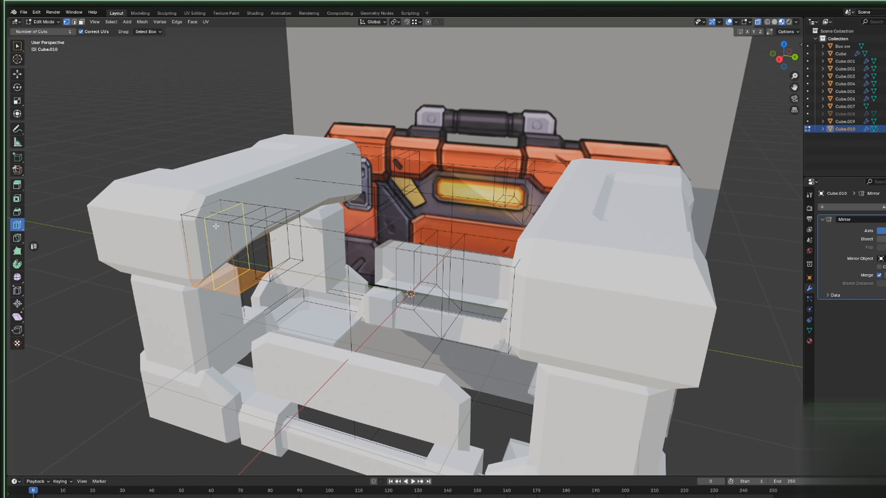
pyautogui.click(17, 74)
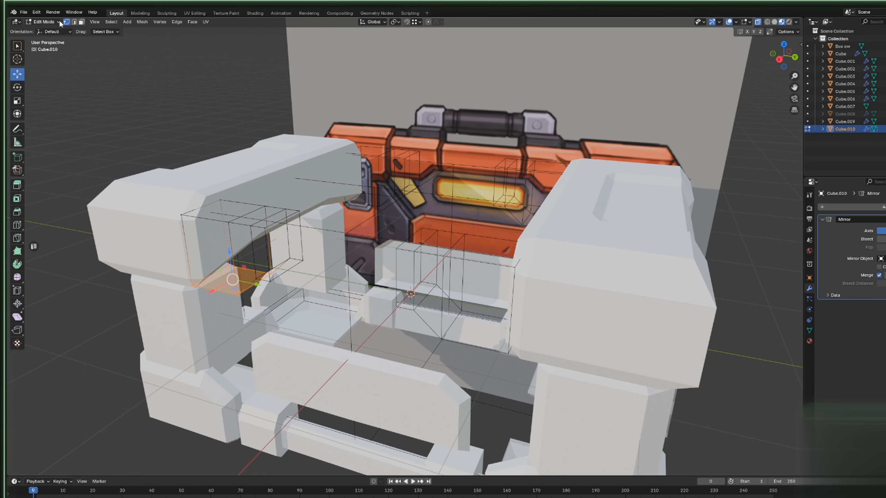
pyautogui.click(74, 21)
pyautogui.press('KP_3')
pyautogui.hotkey('ctrl', 'b')
pyautogui.click(638, 162)
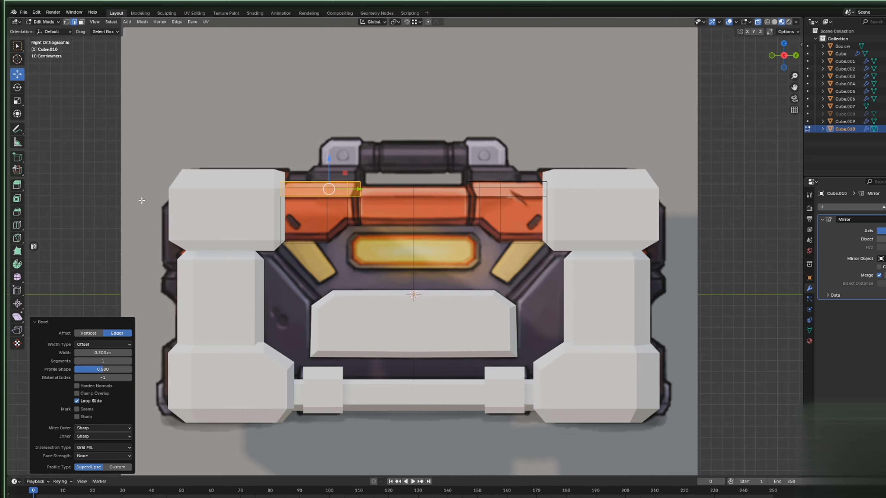
pyautogui.click(306, 240)
pyautogui.moveTo(306, 230); pyautogui.dragTo(306, 218)
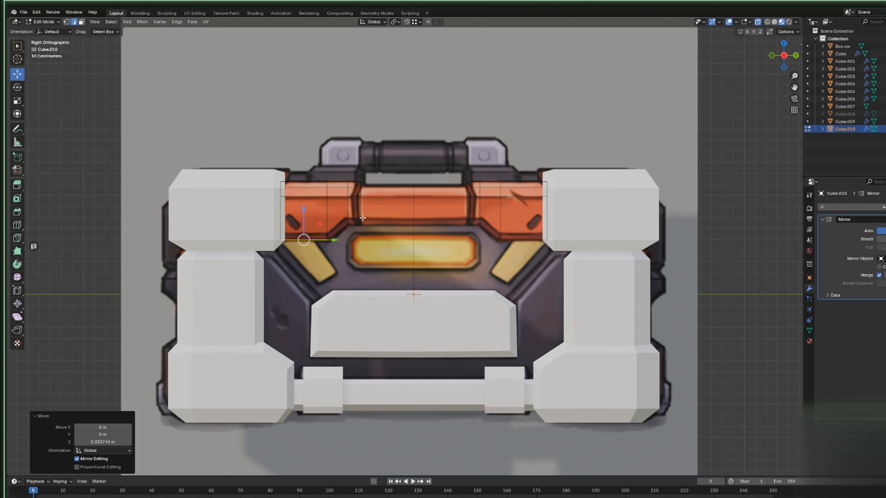
# Extrude the block's inner end face toward the case's centre and bring it onto the mirror plane with Clipping enabled, moving it 0.099066 m along Y.
pyautogui.moveTo(460, 174); pyautogui.dragTo(380, 158, button='middle')
pyautogui.click(82, 22)
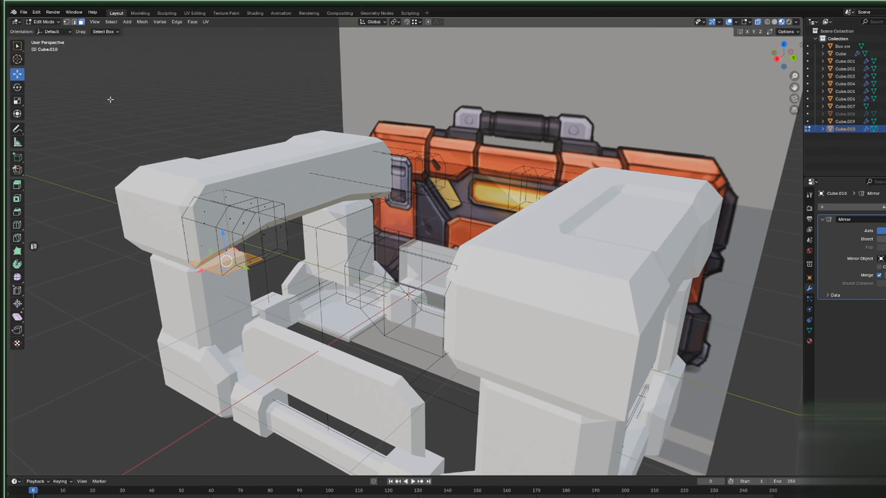
pyautogui.click(275, 242)
pyautogui.moveTo(271, 234); pyautogui.dragTo(286, 235, button='middle')
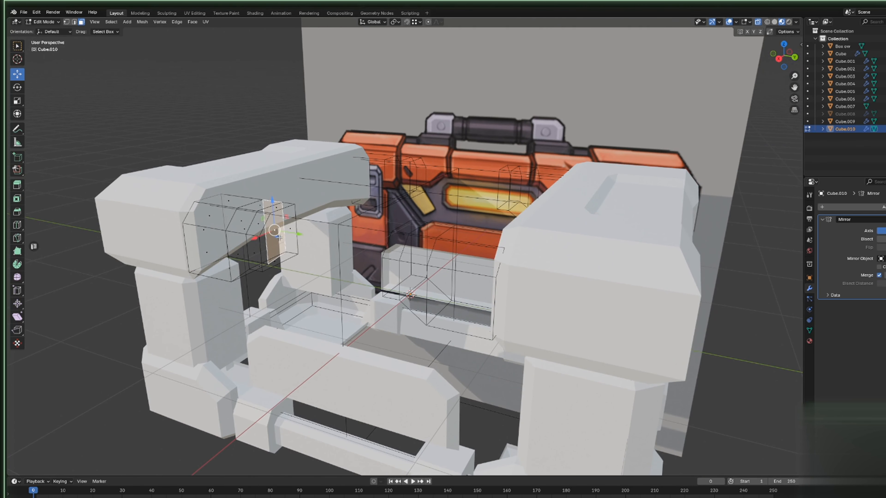
pyautogui.click(778, 59)
pyautogui.press('e')
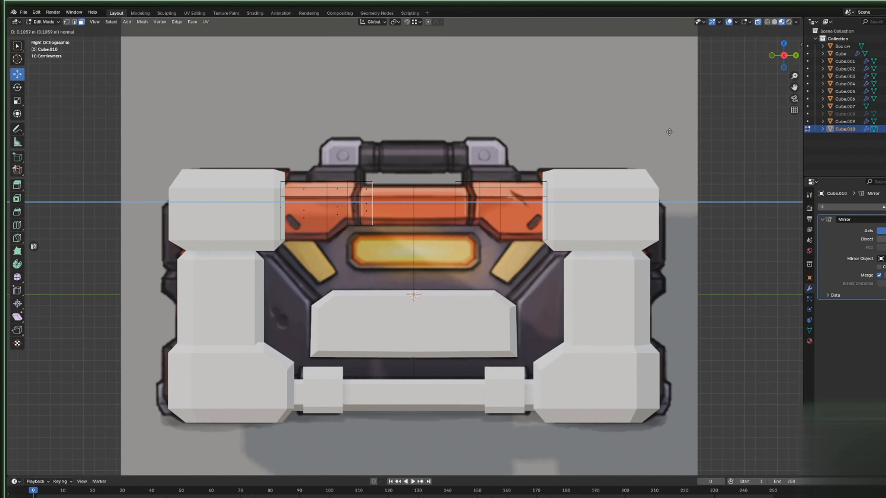
pyautogui.click(708, 133)
pyautogui.click(879, 267)
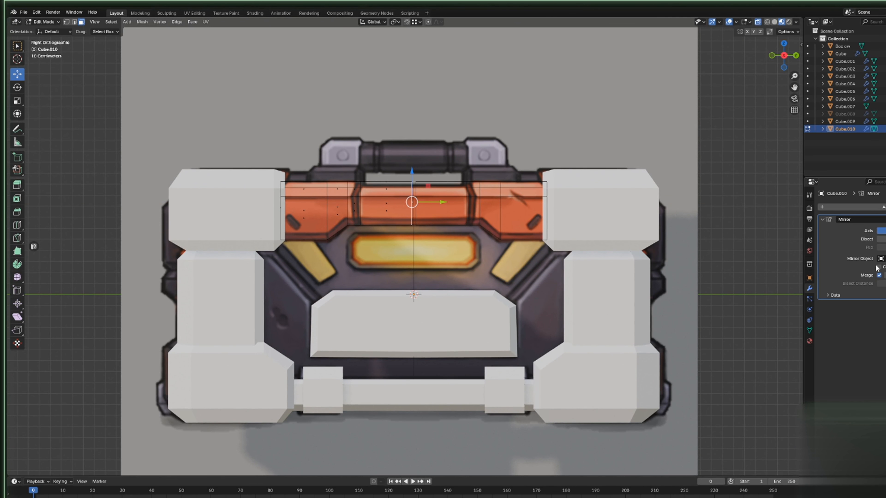
pyautogui.moveTo(439, 200); pyautogui.dragTo(414, 201)
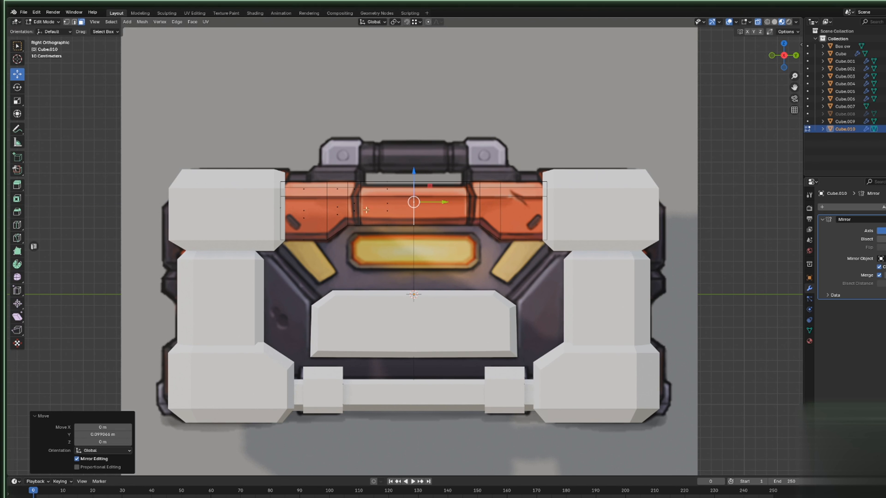
# Move the edge loop at the start of the middle section -0.051241 m along Y, and add a loop cut beside it with factor 0.718.
pyautogui.click(74, 22)
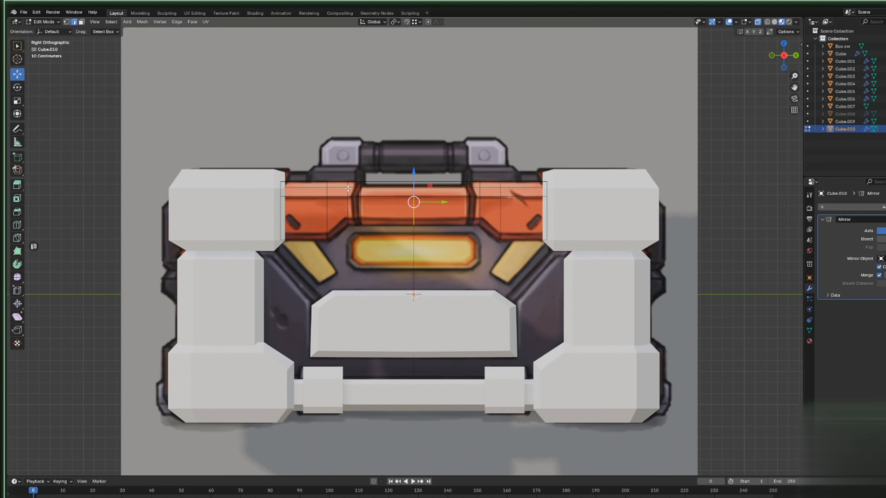
pyautogui.moveTo(338, 166); pyautogui.dragTo(353, 259)
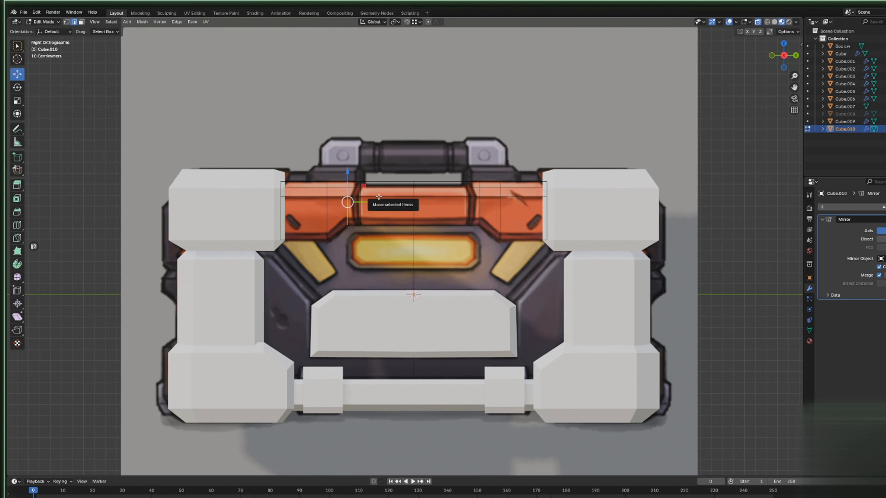
pyautogui.moveTo(386, 200); pyautogui.dragTo(385, 207)
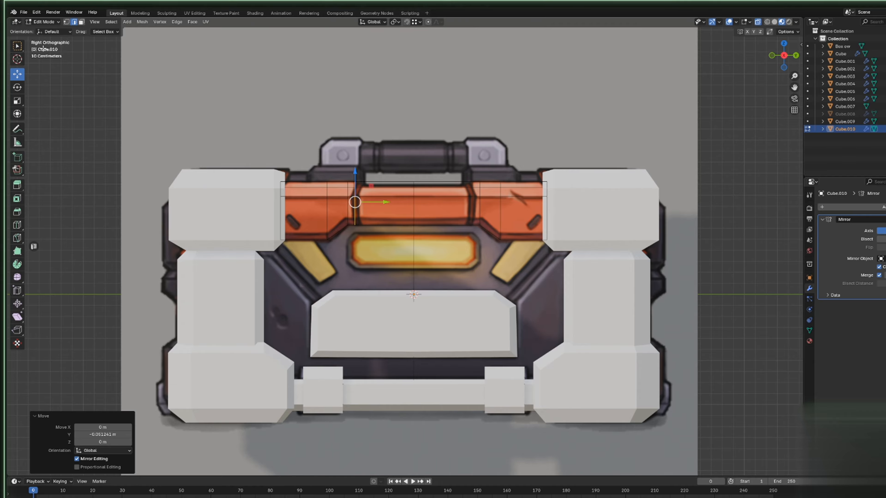
pyautogui.click(16, 224)
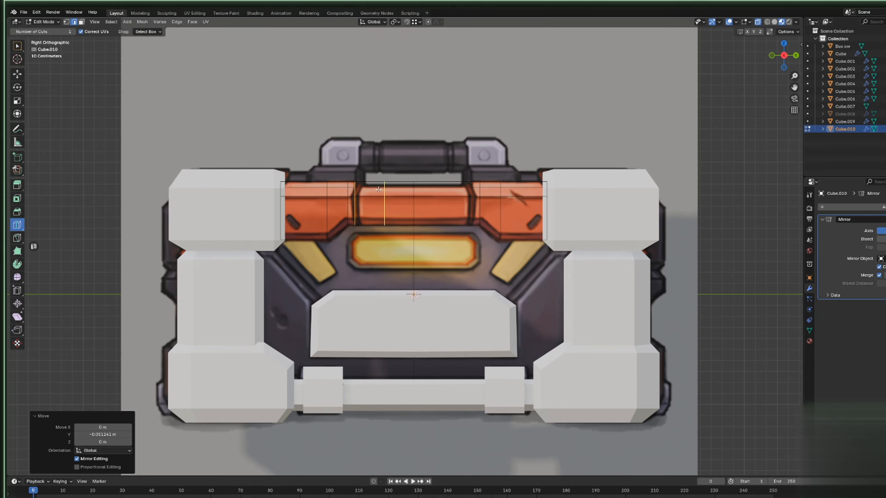
pyautogui.moveTo(383, 201); pyautogui.dragTo(362, 185)
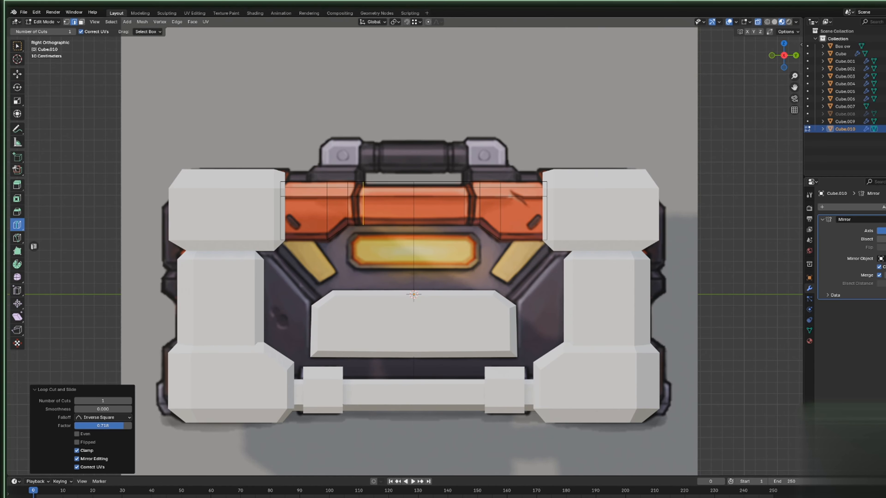
pyautogui.click(17, 74)
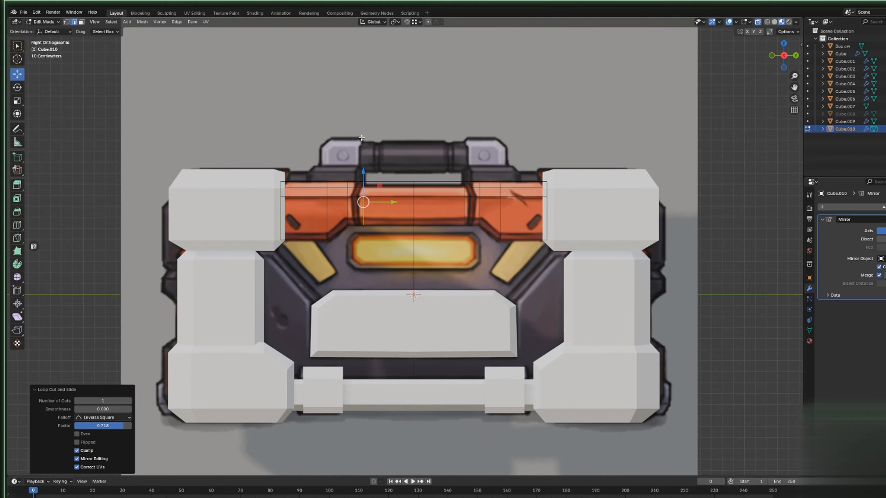
# Select the middle section's top edges and lower them slightly along Z to match the reference.
pyautogui.moveTo(341, 119); pyautogui.dragTo(433, 178)
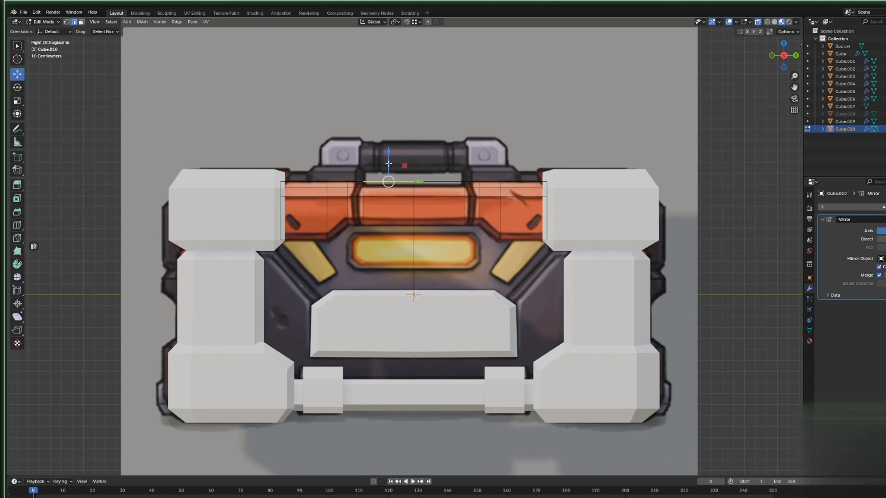
pyautogui.moveTo(388, 155); pyautogui.dragTo(386, 163)
pyautogui.click(373, 185)
pyautogui.click(373, 185)
pyautogui.hotkey('ctrl', 'z')
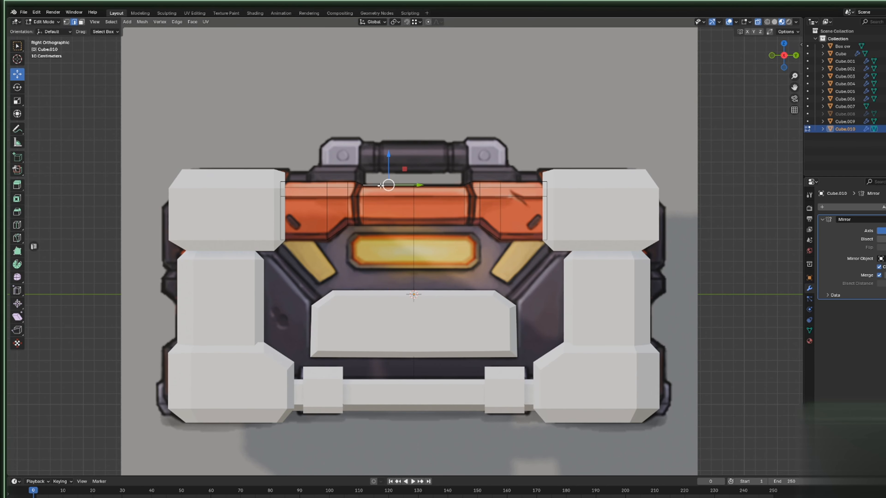
# Select the bottom edges of the upper section's middle part and adjust their height along Z to match the reference.
pyautogui.click(368, 188)
pyautogui.moveTo(368, 188); pyautogui.dragTo(390, 185, button='middle')
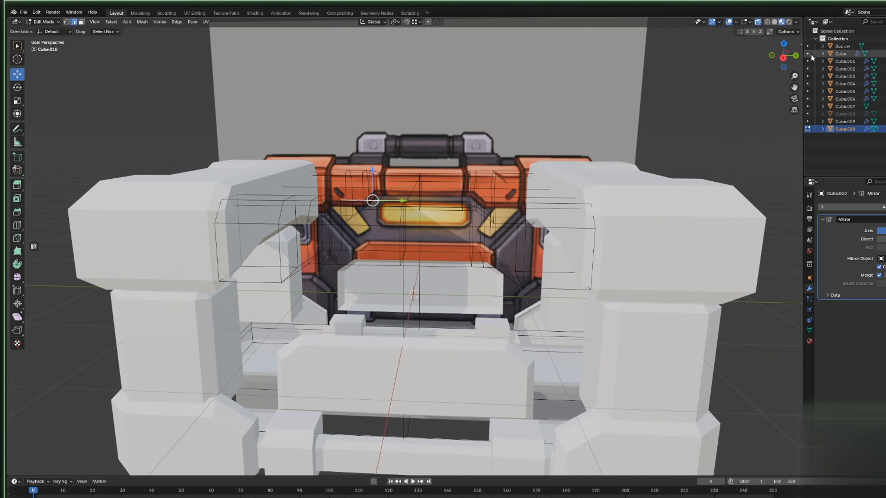
pyautogui.click(783, 58)
pyautogui.click(377, 225)
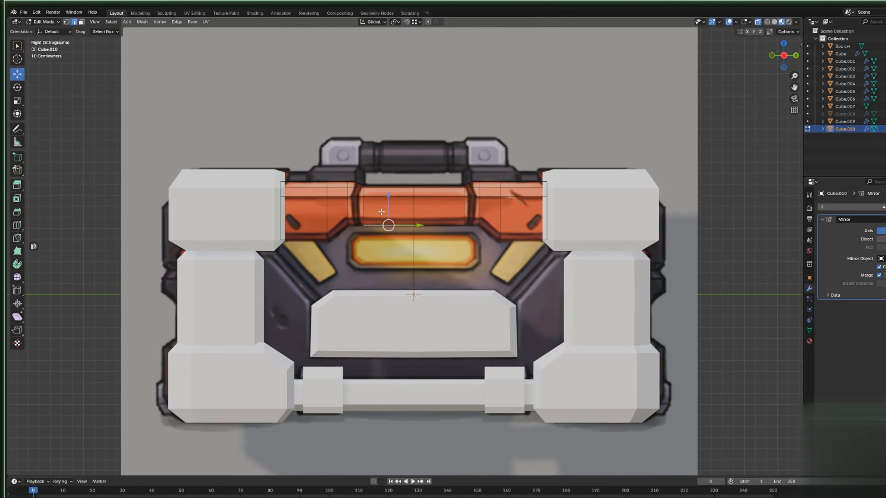
pyautogui.moveTo(387, 206); pyautogui.dragTo(389, 199)
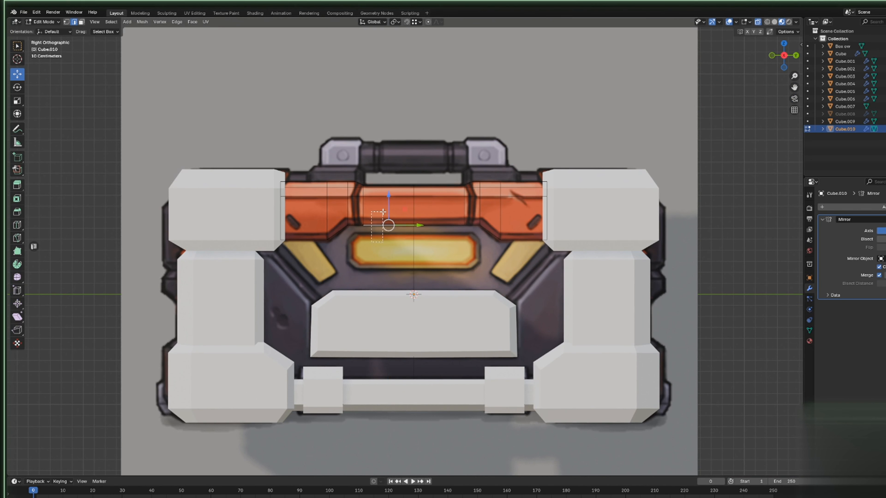
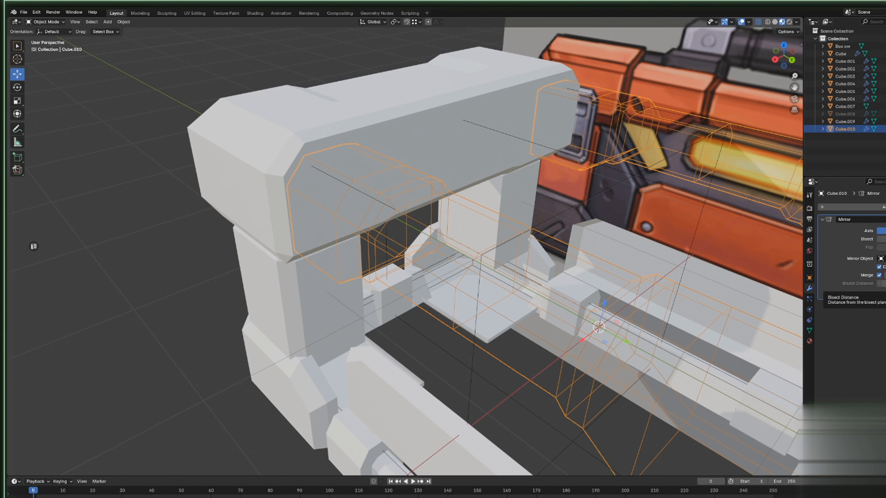
# In Object Mode, change the upper section's viewport display to solid, then deselect it.
pyautogui.moveTo(453, 314); pyautogui.dragTo(522, 227, button='middle')
pyautogui.scroll(-3, 612, 251)
pyautogui.press('Tab')
pyautogui.press('Tab')
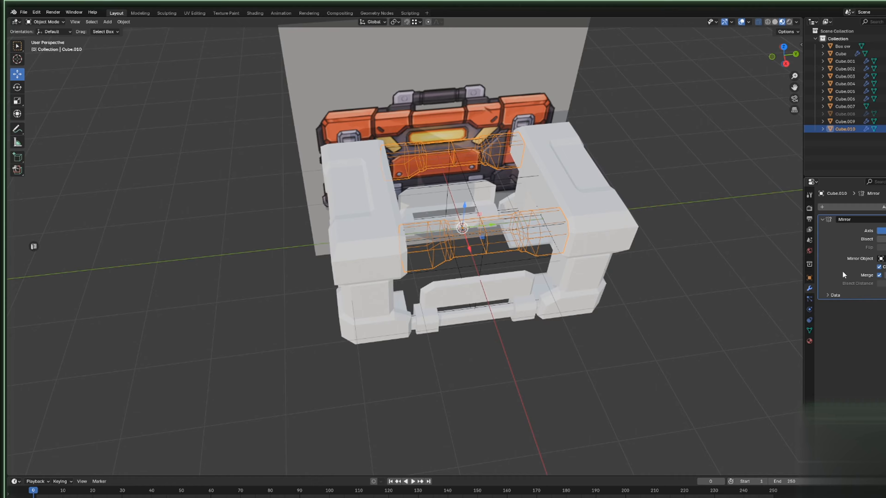
pyautogui.click(809, 278)
pyautogui.click(809, 289)
pyautogui.click(810, 278)
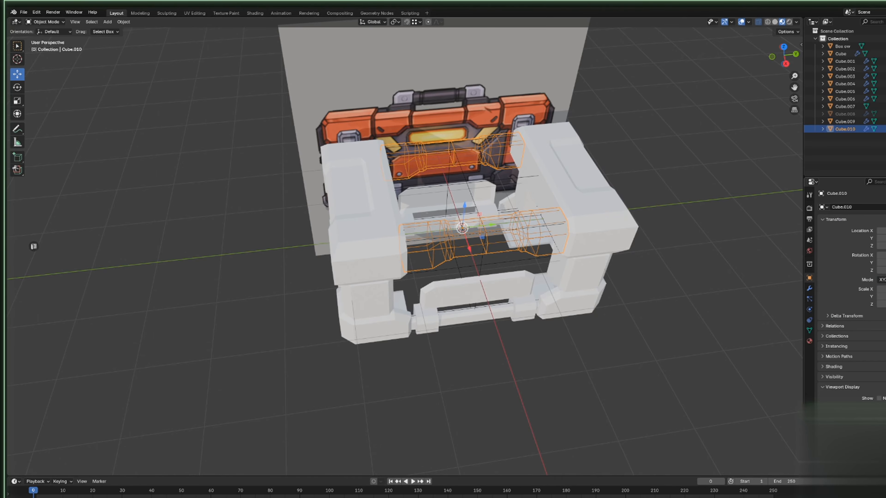
pyautogui.click(667, 353)
# In Edit Mode, bevel the upper section's lower outer edge loop 0.164 m wide with 1 segment.
pyautogui.moveTo(627, 349); pyautogui.dragTo(581, 300, button='middle')
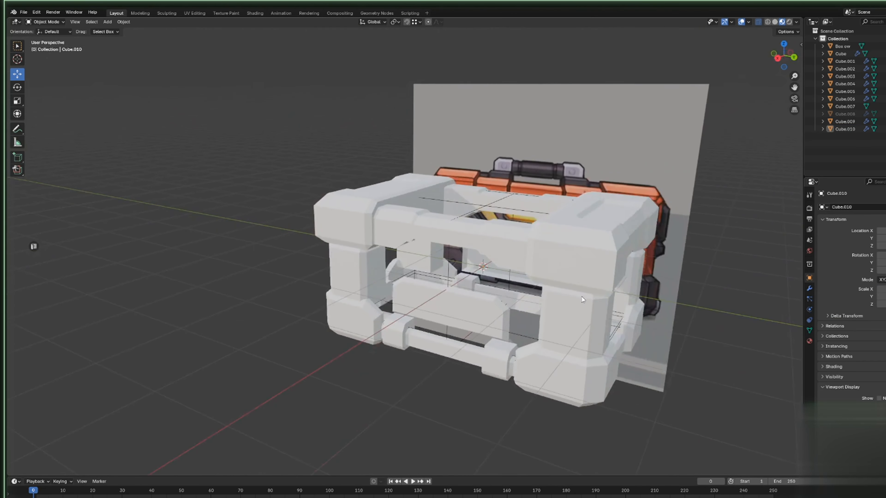
pyautogui.scroll(3, 419, 233)
pyautogui.moveTo(419, 233)
pyautogui.mouseDown(button='middle')
pyautogui.moveTo(413, 207)
pyautogui.moveTo(420, 216)
pyautogui.mouseUp(button='middle')
pyautogui.click(433, 193)
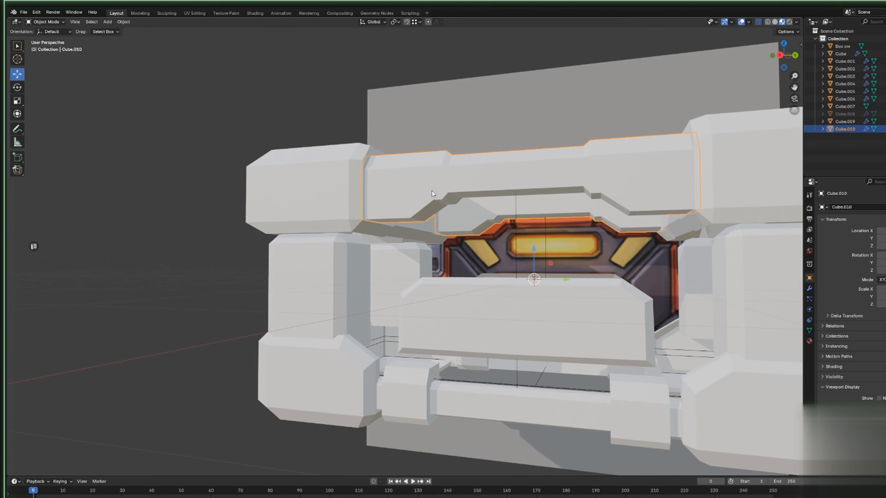
pyautogui.press('Tab')
pyautogui.press('2')
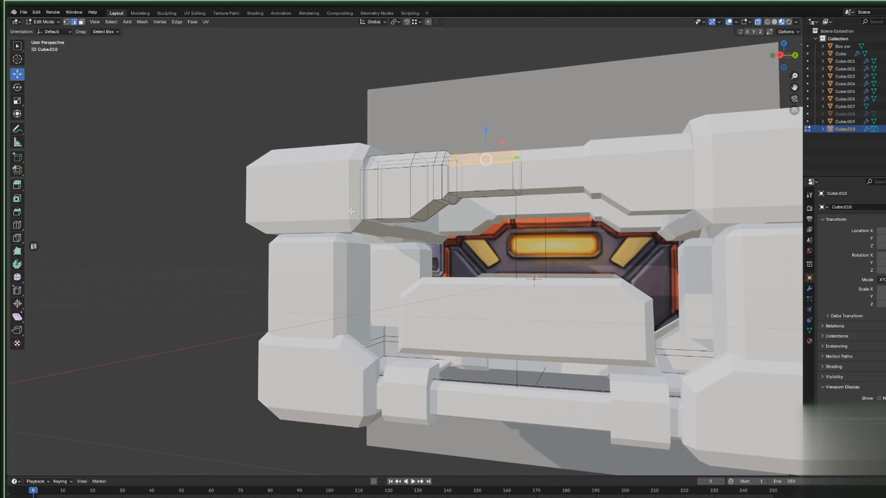
pyautogui.click(379, 215)
pyautogui.click(419, 213)
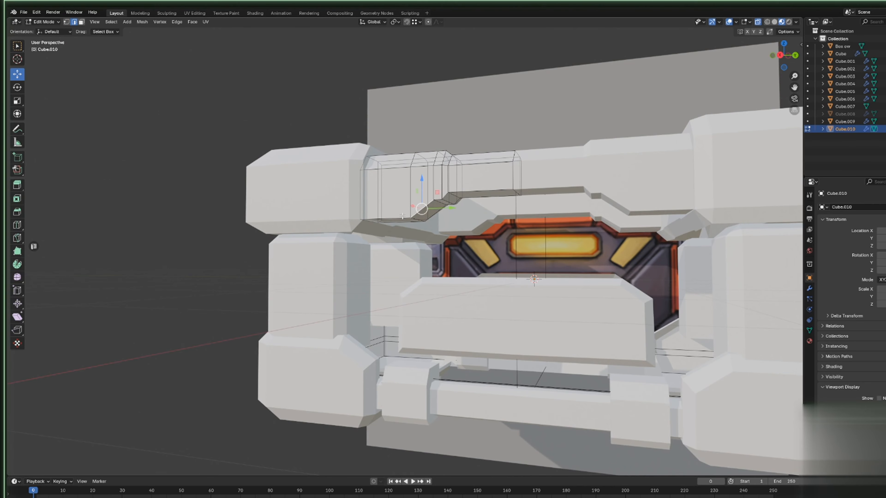
pyautogui.keyDown('alt'); pyautogui.click(403, 216); pyautogui.keyUp('alt')
pyautogui.rightClick(402, 216)
pyautogui.click(400, 229)
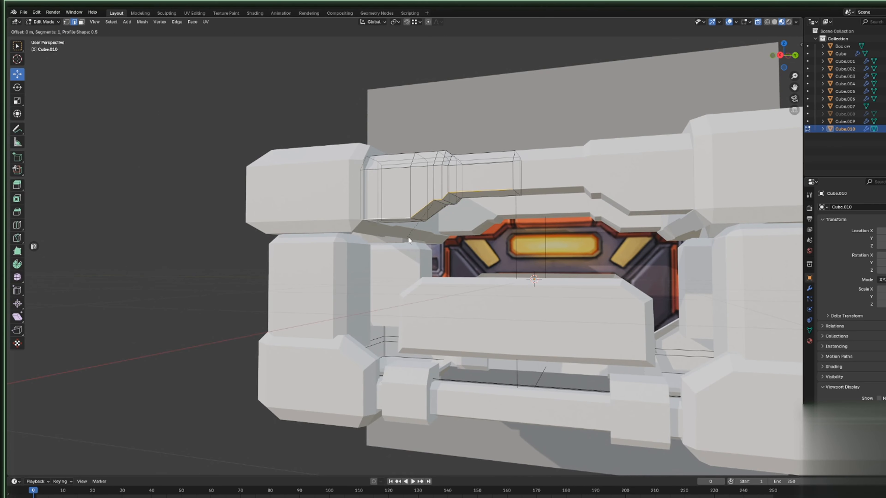
pyautogui.click(421, 258)
# In the right orthographic view, lower the bevelled bottom strip about 0.014 m along Z.
pyautogui.moveTo(420, 258); pyautogui.dragTo(681, 252, button='middle')
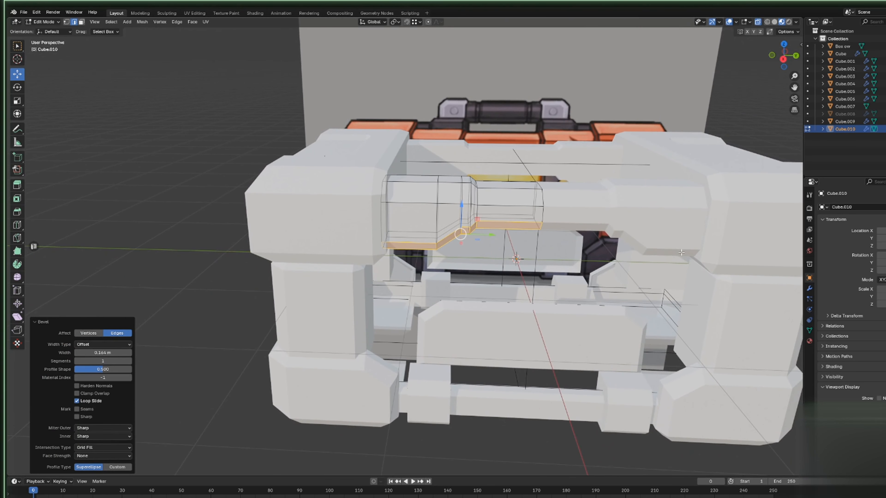
pyautogui.click(783, 59)
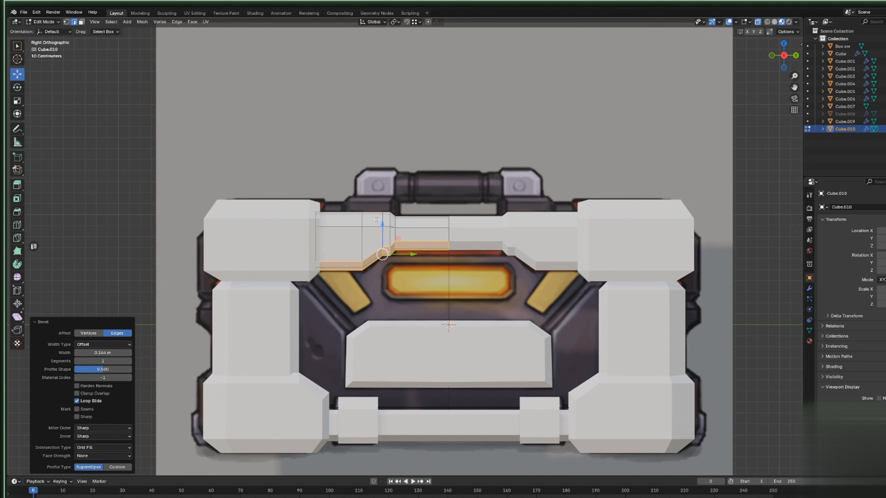
pyautogui.press('g')
pyautogui.press('z')
pyautogui.press('Escape')
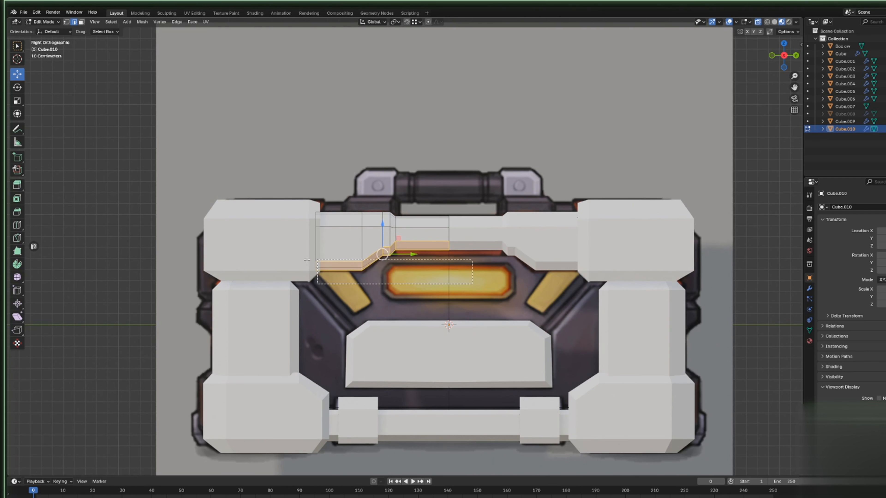
pyautogui.press('g')
pyautogui.press('z')
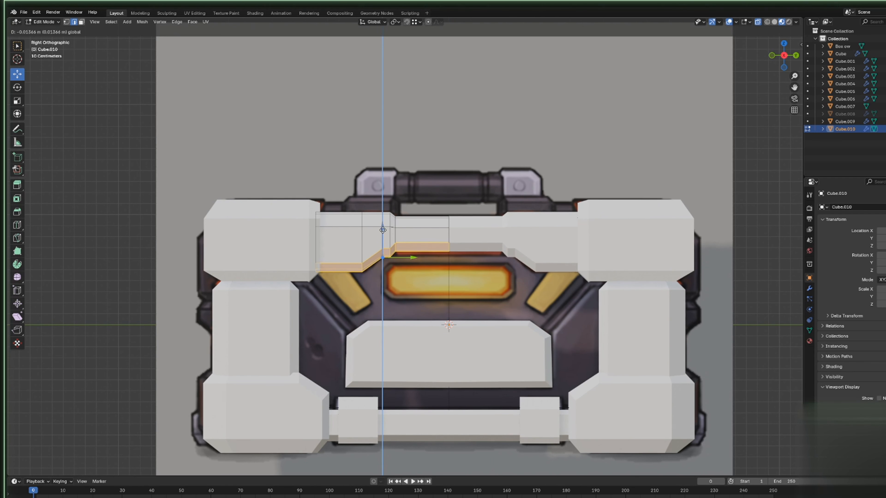
pyautogui.click(382, 230)
# Select only the bottom faces of the outer end part, raise them slightly along Z, and return to Object Mode.
pyautogui.moveTo(280, 299); pyautogui.dragTo(370, 251)
pyautogui.press('g')
pyautogui.press('z')
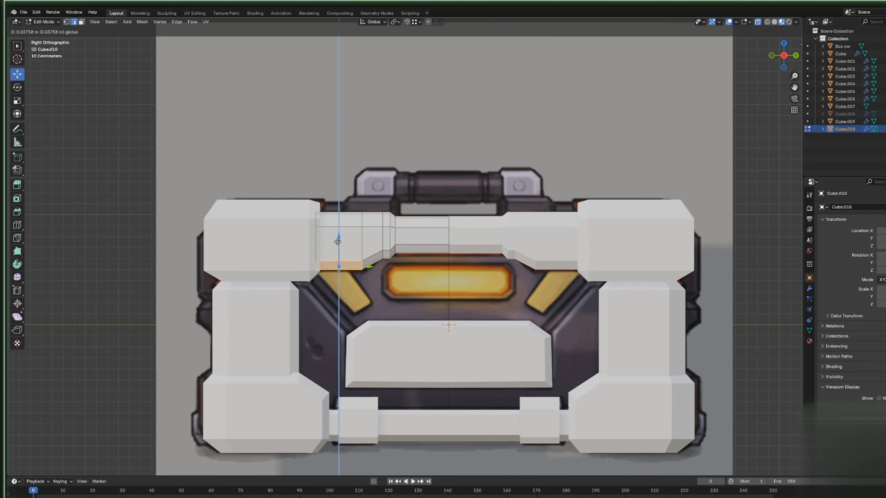
pyautogui.click(337, 242)
pyautogui.press('Tab')
# In Edit Mode, select the edge loops around the upper section's inner face and move them -0.050541 m along X.
pyautogui.scroll(-2, 372, 229)
pyautogui.moveTo(371, 228); pyautogui.dragTo(409, 285, button='middle')
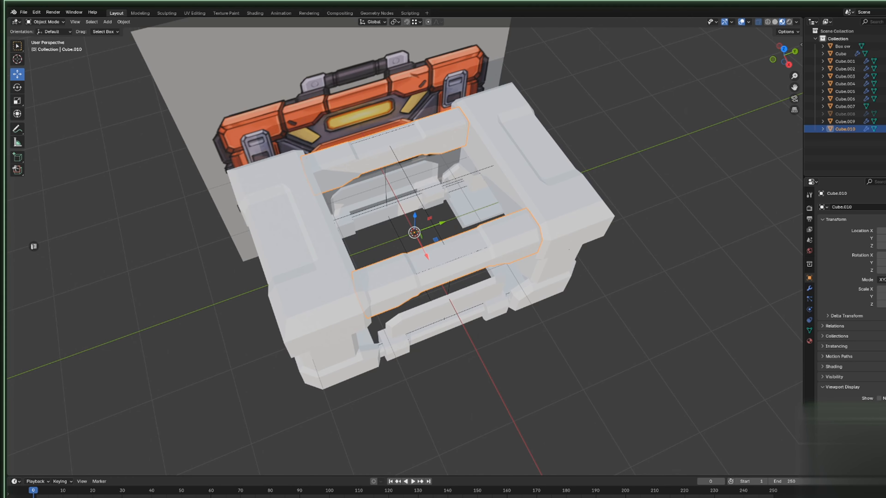
pyautogui.moveTo(470, 244); pyautogui.dragTo(620, 204, button='middle')
pyautogui.scroll(3, 620, 204)
pyautogui.press('Tab')
pyautogui.moveTo(467, 181); pyautogui.dragTo(514, 193, button='middle')
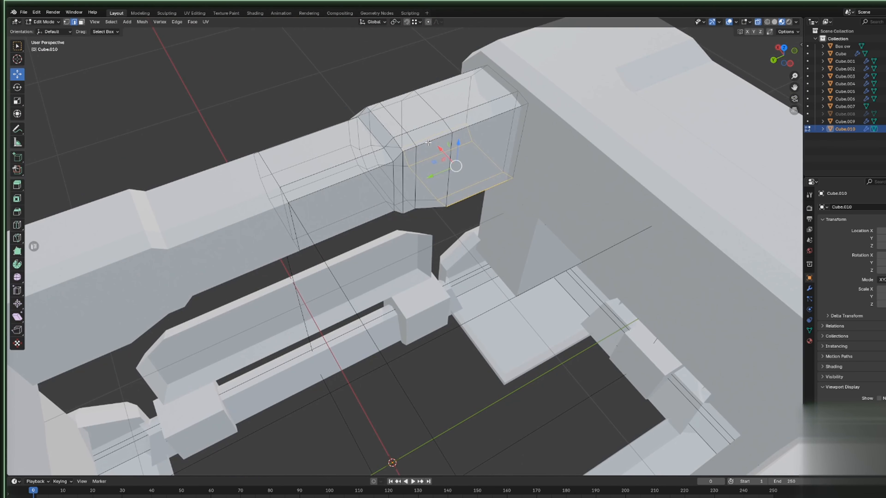
pyautogui.click(436, 139)
pyautogui.keyDown('alt'); pyautogui.click(436, 139); pyautogui.keyUp('alt')
pyautogui.keyDown('alt'); pyautogui.keyDown('shift'); pyautogui.click(459, 205); pyautogui.keyUp('shift'); pyautogui.keyUp('alt')
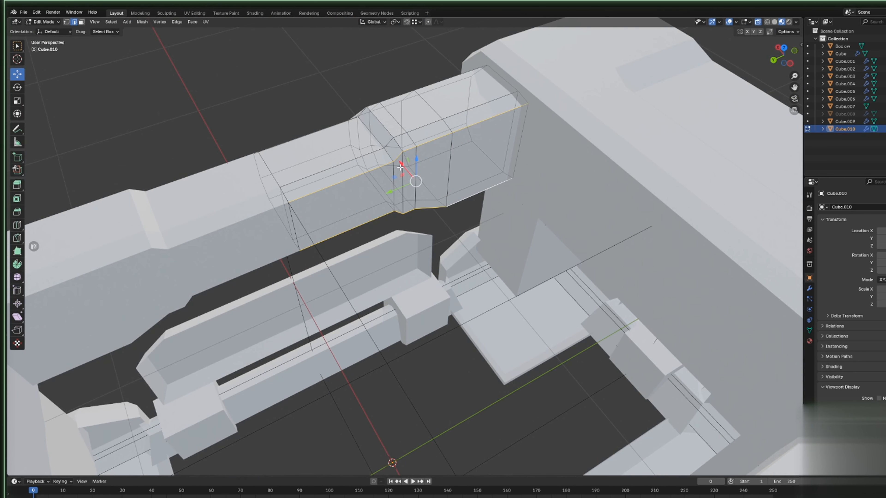
pyautogui.moveTo(401, 164); pyautogui.dragTo(396, 166)
pyautogui.moveTo(396, 166); pyautogui.dragTo(349, 195, button='middle')
# Scale the inner face's edge loops to 0.934 along Z and shift them 0.013484 m along X, then leave Edit Mode.
pyautogui.click(17, 101)
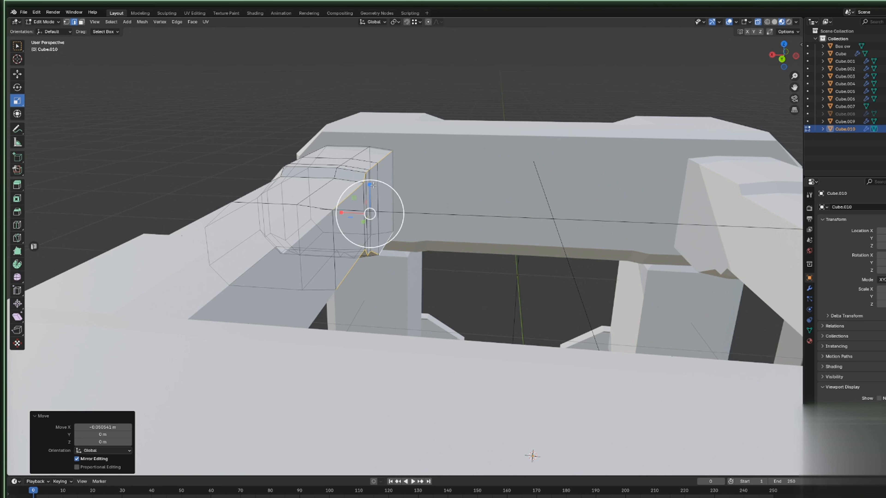
pyautogui.moveTo(369, 184); pyautogui.dragTo(346, 190)
pyautogui.moveTo(346, 191); pyautogui.dragTo(362, 200, button='middle')
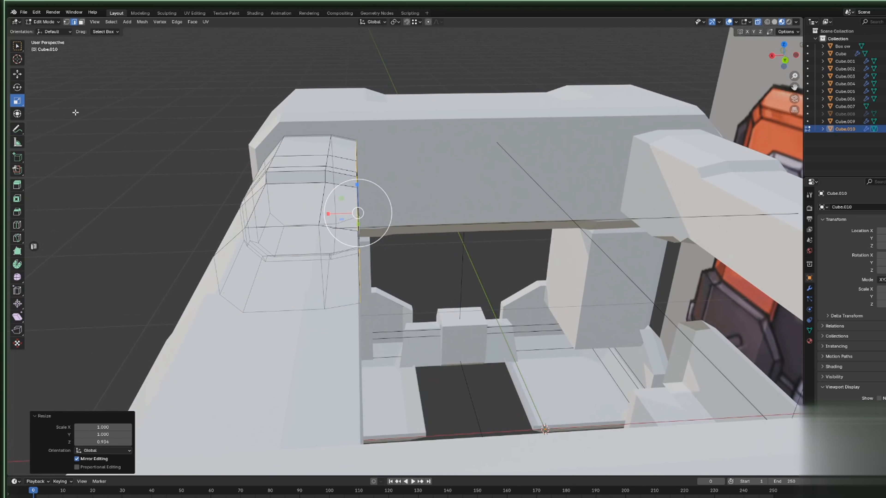
pyautogui.click(17, 74)
pyautogui.moveTo(336, 212); pyautogui.dragTo(338, 185)
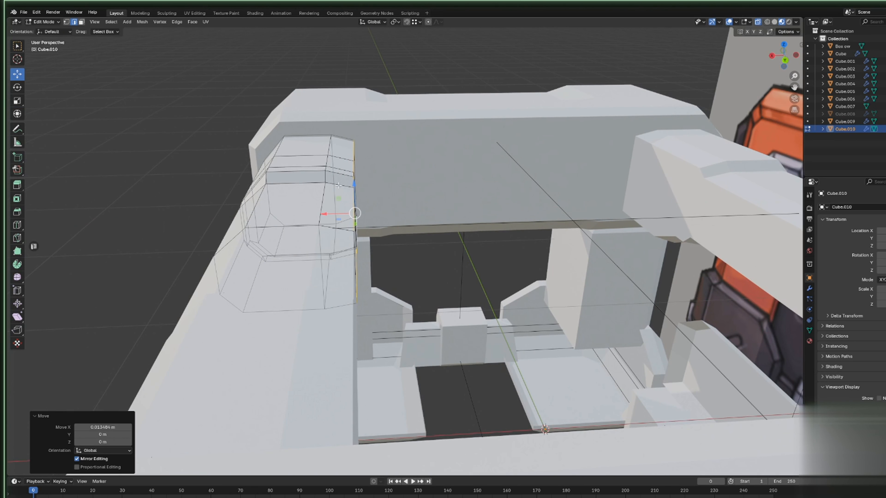
pyautogui.keyDown('alt'); pyautogui.click(329, 150); pyautogui.keyUp('alt')
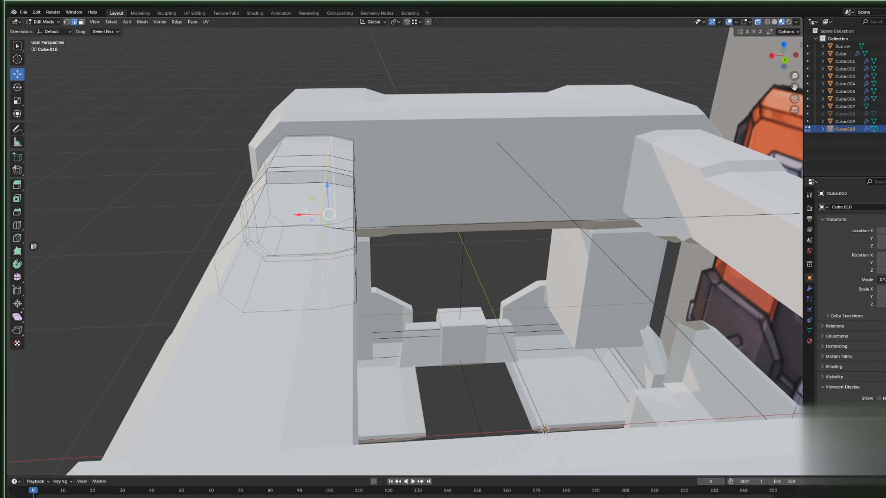
pyautogui.press('Tab')
# Examine the assembled case from the front and from above, comparing the upper sections with the reference image.
pyautogui.moveTo(306, 212); pyautogui.dragTo(300, 188, button='middle')
pyautogui.click(217, 119)
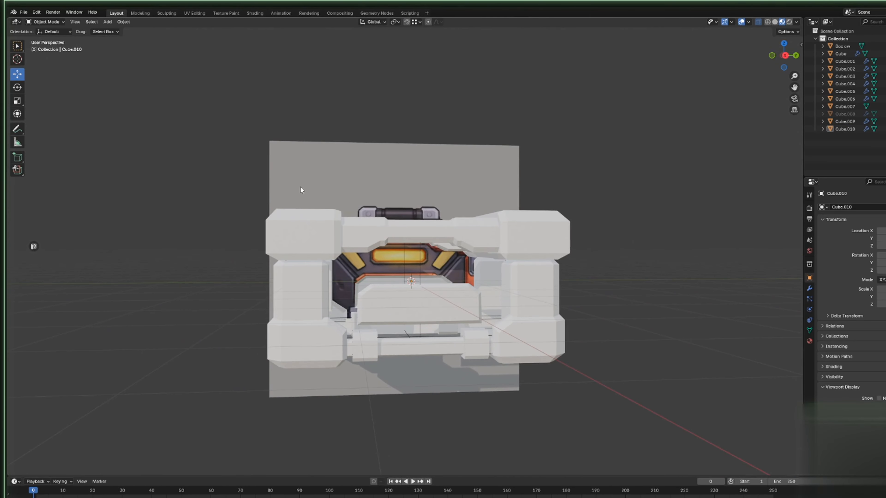
pyautogui.click(421, 261)
pyautogui.scroll(8, 418, 259)
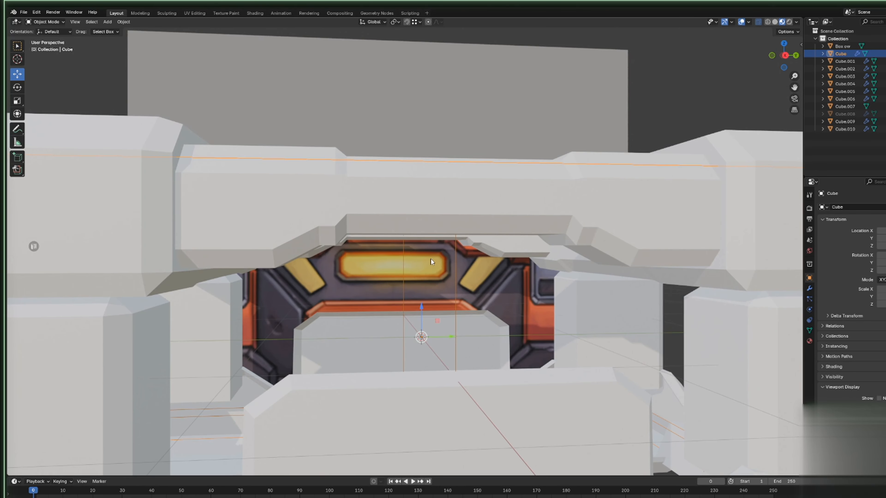
pyautogui.scroll(-8, 432, 260)
pyautogui.moveTo(406, 248); pyautogui.dragTo(436, 275, button='middle')
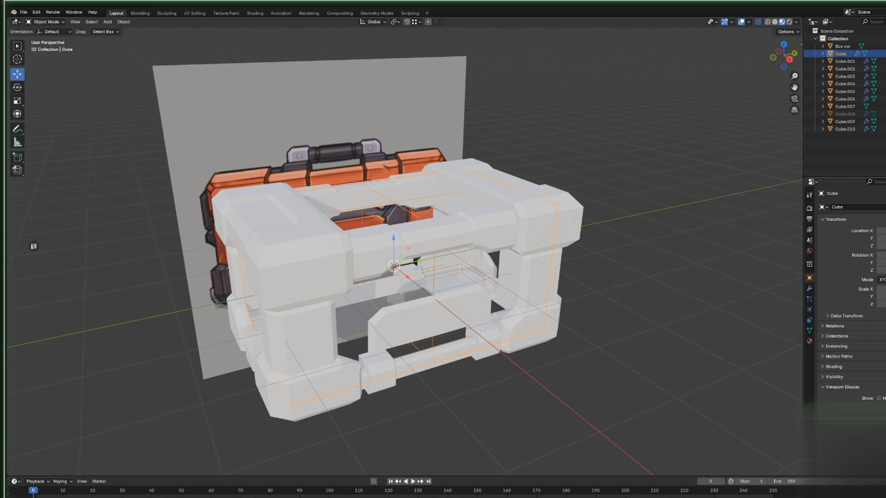
pyautogui.moveTo(614, 377); pyautogui.dragTo(635, 385, button='middle')
pyautogui.scroll(-4, 523, 335)
pyautogui.moveTo(524, 335); pyautogui.dragTo(584, 281, button='middle')
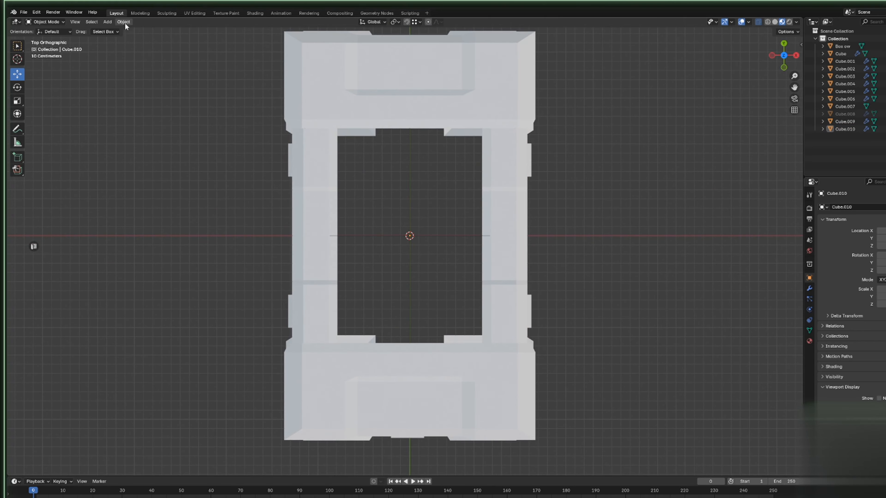
# Add a 2 m cube at the case's centre, scale it to about 1.26 along Y, and adjust its X scale to the opening.
pyautogui.click(107, 21)
pyautogui.moveTo(115, 30)
pyautogui.click(195, 38)
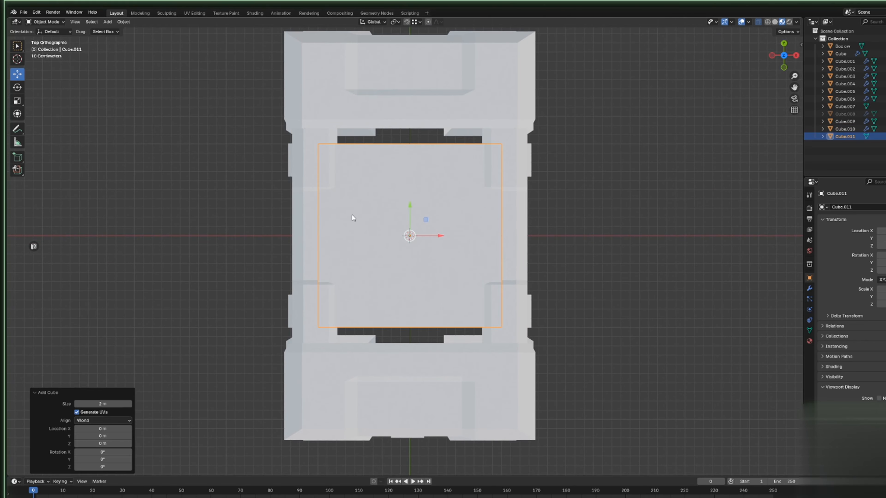
pyautogui.click(17, 101)
pyautogui.moveTo(409, 207); pyautogui.dragTo(410, 199)
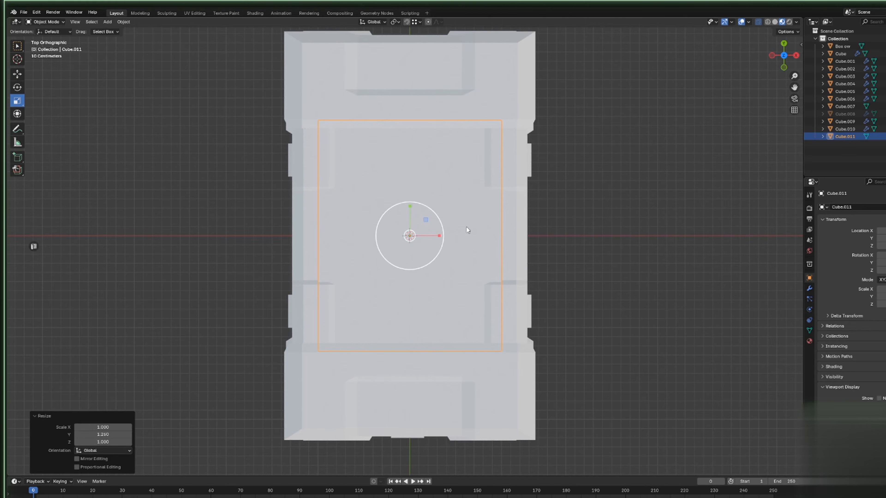
pyautogui.moveTo(439, 236); pyautogui.dragTo(413, 206)
# Flatten the new cube with a Z scale of -0.153 and move it about 0.814 m up into the top opening.
pyautogui.moveTo(483, 205)
pyautogui.mouseDown(button='middle')
pyautogui.moveTo(484, 188)
pyautogui.moveTo(477, 205)
pyautogui.mouseUp(button='middle')
pyautogui.moveTo(415, 270); pyautogui.dragTo(412, 305)
pyautogui.click(17, 74)
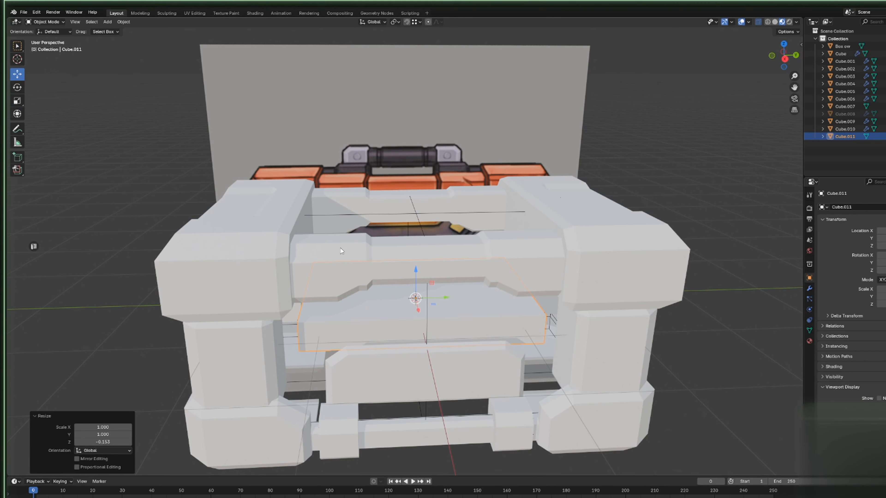
pyautogui.moveTo(416, 273); pyautogui.dragTo(415, 201)
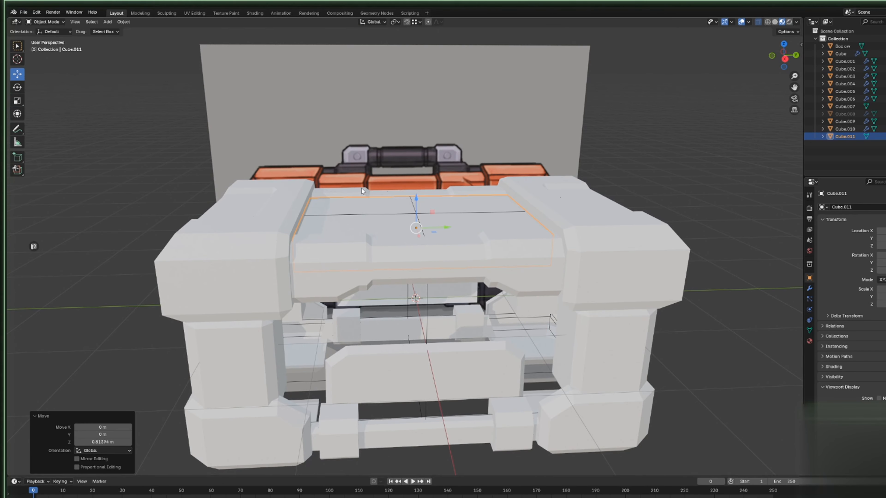
# Widen the top panel slightly along Y and scale its thickness to 0.844 along Z.
pyautogui.click(17, 101)
pyautogui.moveTo(447, 226); pyautogui.dragTo(450, 226)
pyautogui.moveTo(450, 226); pyautogui.dragTo(419, 223, button='middle')
pyautogui.moveTo(416, 196); pyautogui.dragTo(416, 202)
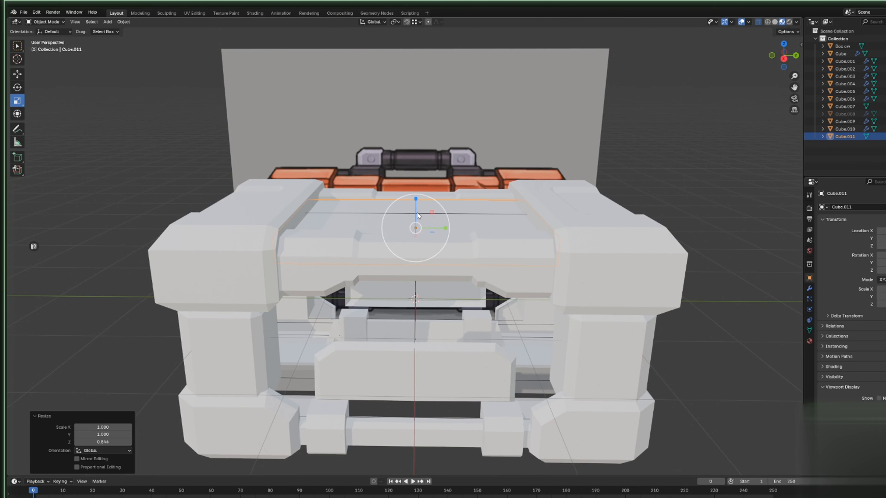
# In Edit Mode, add a single centred loop cut across the top panel with factor 0.
pyautogui.press('Tab')
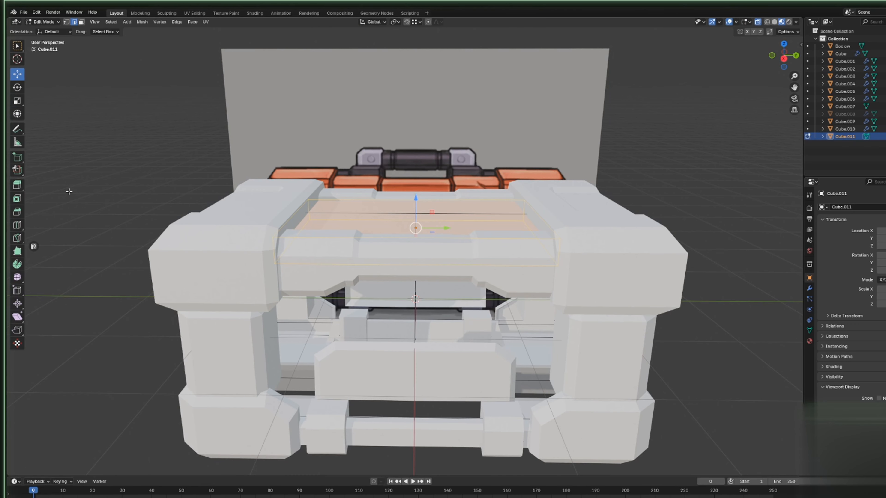
pyautogui.click(17, 225)
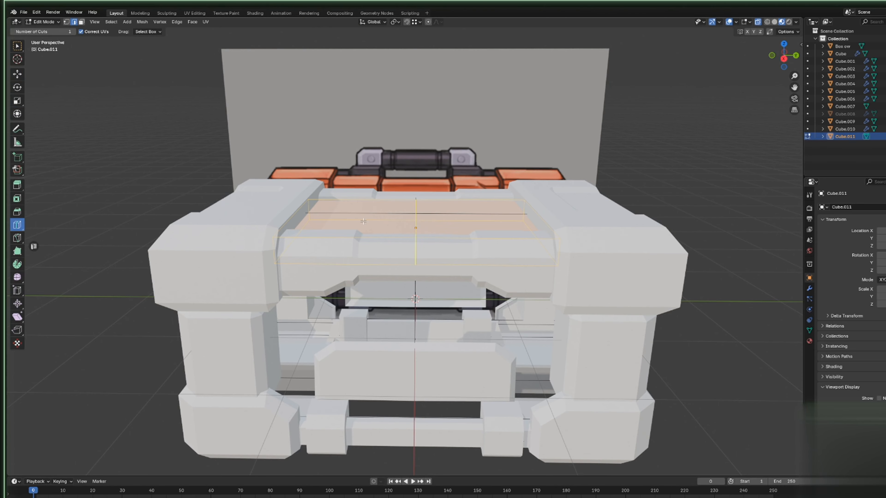
pyautogui.click(371, 218)
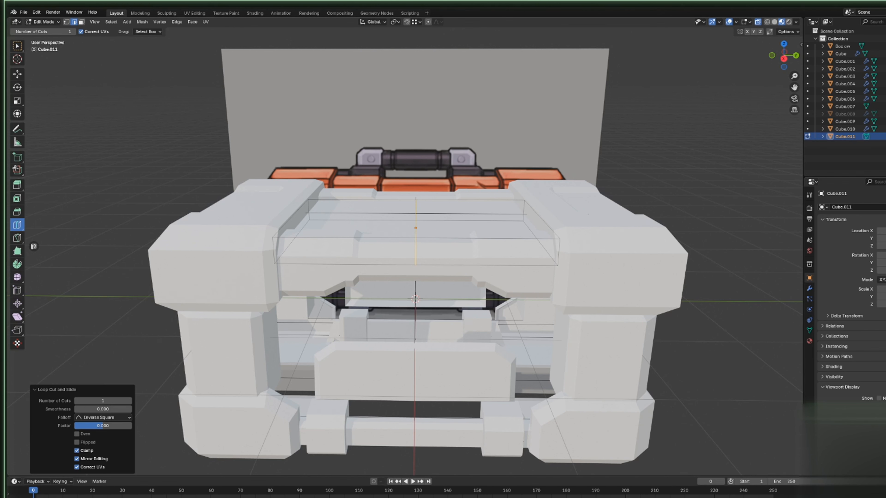
# In Edit Mode, select the upper part of the case's inner body, the object Cube, and lower it 0.1278 m along Z.
pyautogui.moveTo(469, 291); pyautogui.dragTo(443, 296, button='middle')
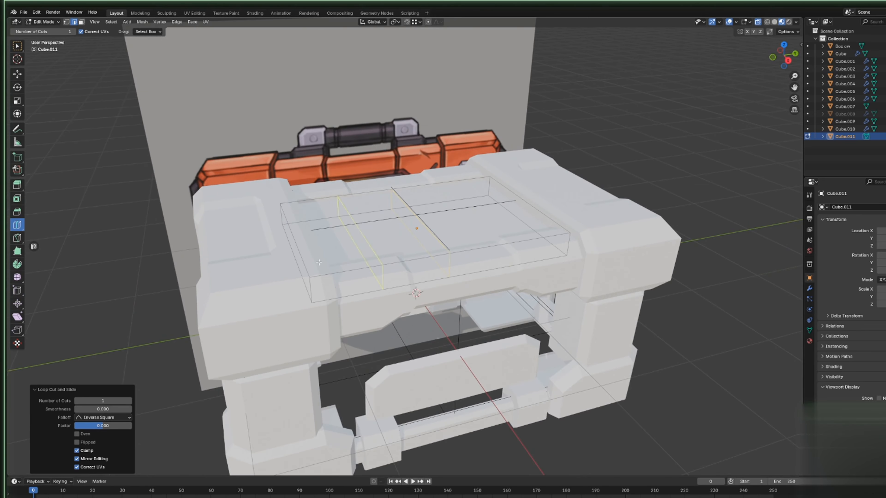
pyautogui.click(18, 79)
pyautogui.moveTo(456, 195); pyautogui.dragTo(432, 167, button='middle')
pyautogui.keyDown('shift'); pyautogui.moveTo(433, 167); pyautogui.dragTo(341, 239, button='middle'); pyautogui.keyUp('shift')
pyautogui.scroll(4, 424, 199)
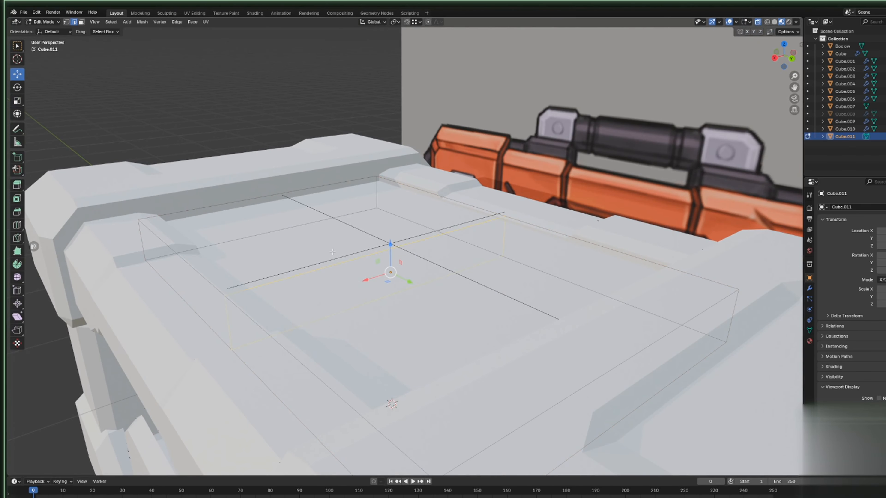
pyautogui.click(422, 236)
pyautogui.press('Tab')
pyautogui.click(461, 221)
pyautogui.moveTo(461, 221); pyautogui.dragTo(480, 207, button='middle')
pyautogui.scroll(-2, 341, 211)
pyautogui.press('Tab')
pyautogui.moveTo(341, 211); pyautogui.dragTo(353, 205, button='middle')
pyautogui.moveTo(37, 150); pyautogui.dragTo(675, 267)
pyautogui.moveTo(329, 214); pyautogui.dragTo(329, 226)
pyautogui.moveTo(329, 226); pyautogui.dragTo(333, 253, button='middle')
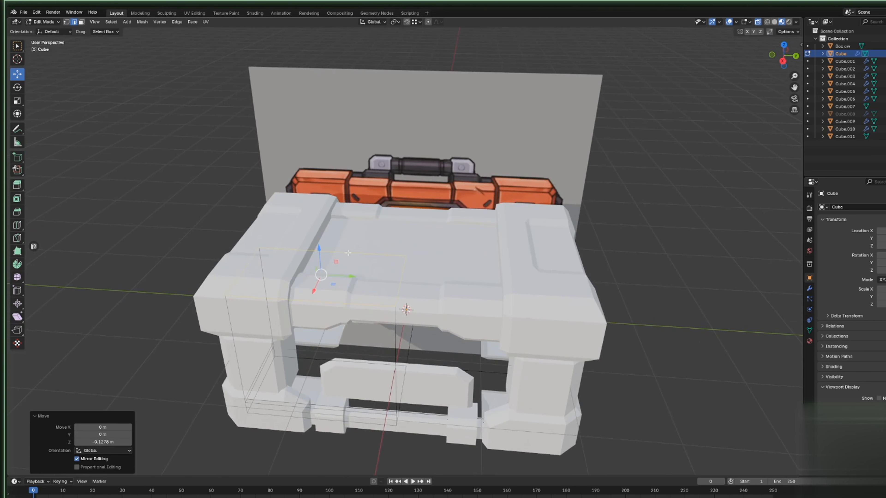
# Edit the top panel and lower its front and back upper edges by a small amount along Z.
pyautogui.press('Tab')
pyautogui.click(391, 245)
pyautogui.scroll(3, 386, 248)
pyautogui.press('Tab')
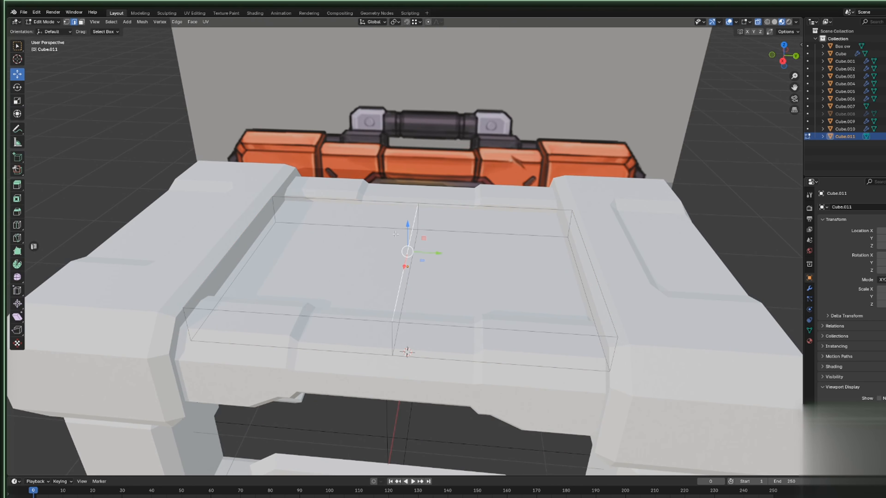
pyautogui.moveTo(396, 233); pyautogui.dragTo(405, 248, button='middle')
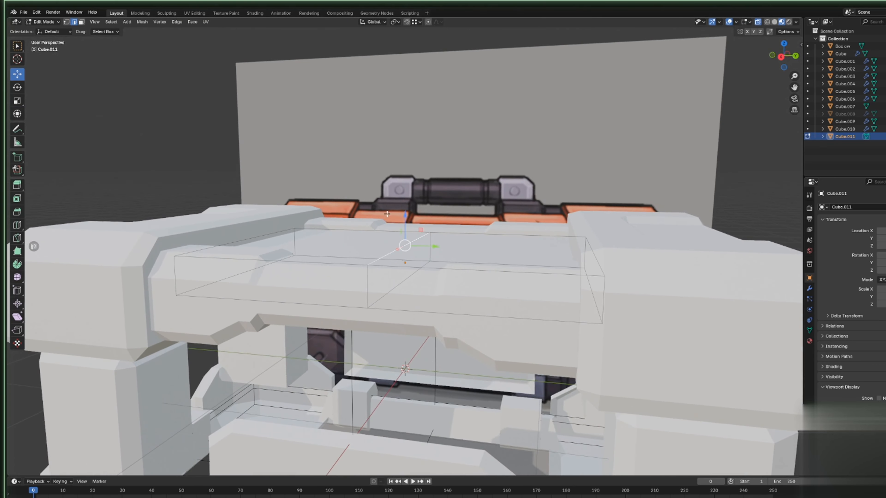
pyautogui.click(470, 233)
pyautogui.keyDown('shift'); pyautogui.click(454, 268); pyautogui.keyUp('shift')
pyautogui.press('g')
pyautogui.press('z')
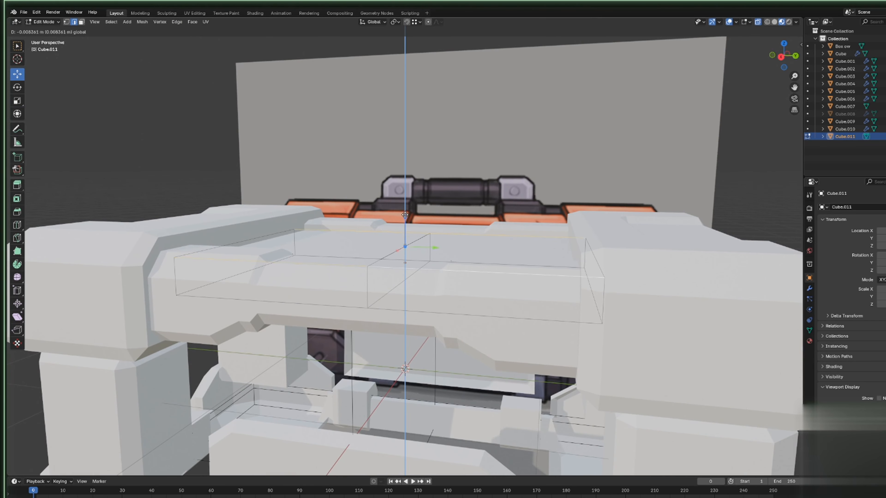
pyautogui.click(406, 218)
pyautogui.moveTo(405, 219); pyautogui.dragTo(429, 223, button='middle')
pyautogui.press('g')
pyautogui.press('z')
pyautogui.press('Escape')
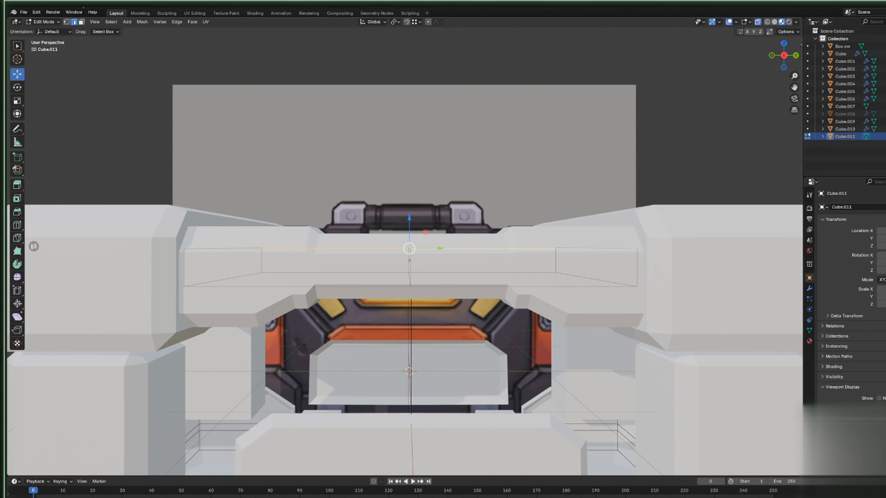
# Delete the top panel's underside and both end faces.
pyautogui.press('3')
pyautogui.moveTo(129, 151); pyautogui.dragTo(244, 275)
pyautogui.keyDown('shift'); pyautogui.moveTo(270, 340); pyautogui.dragTo(751, 276); pyautogui.keyUp('shift')
pyautogui.keyDown('shift'); pyautogui.moveTo(688, 276); pyautogui.dragTo(572, 255); pyautogui.keyUp('shift')
pyautogui.moveTo(572, 255); pyautogui.dragTo(569, 272, button='middle')
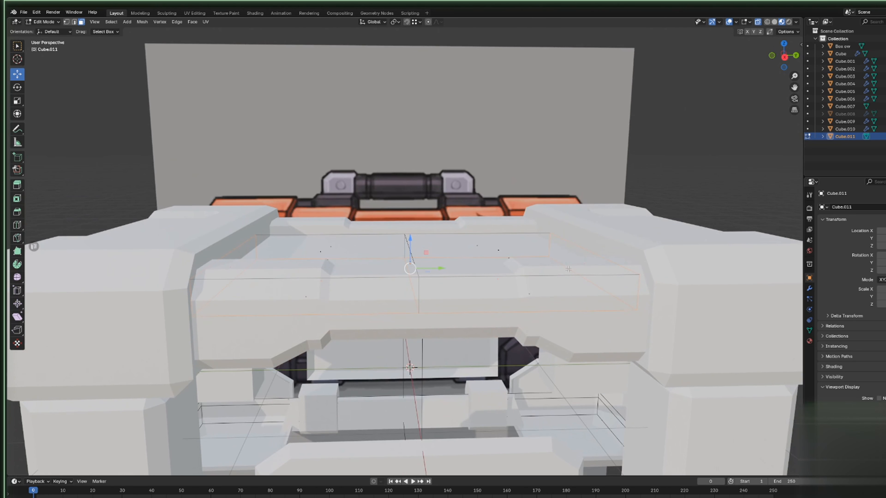
pyautogui.press('x')
pyautogui.click(569, 270)
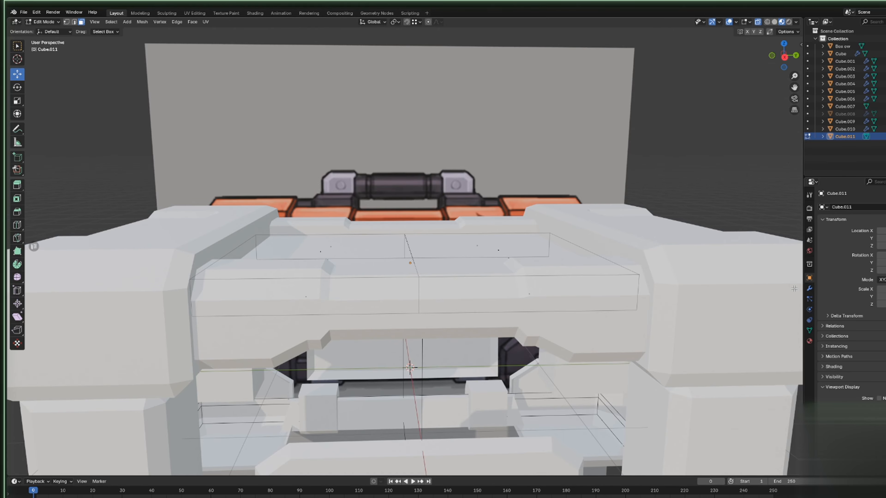
# Delete the faces of the top panel's +Y half, keeping only the -Y half.
pyautogui.moveTo(757, 240); pyautogui.dragTo(808, 243, button='middle')
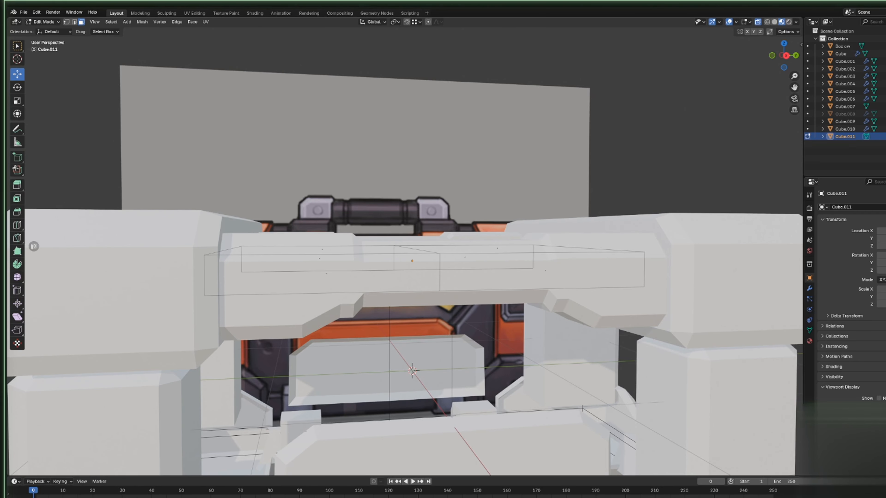
pyautogui.moveTo(295, 199); pyautogui.dragTo(218, 307, button='middle')
pyautogui.moveTo(217, 313); pyautogui.dragTo(588, 254)
pyautogui.moveTo(588, 254); pyautogui.dragTo(511, 272, button='middle')
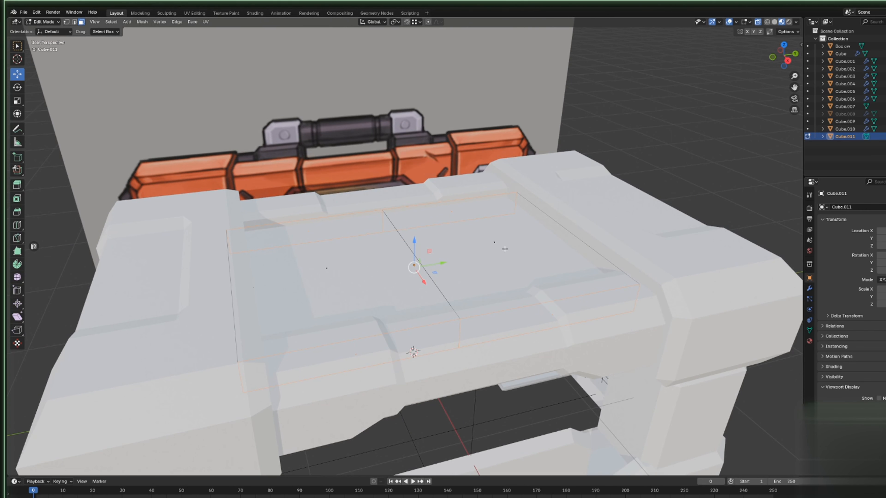
pyautogui.moveTo(476, 156); pyautogui.dragTo(462, 138, button='middle')
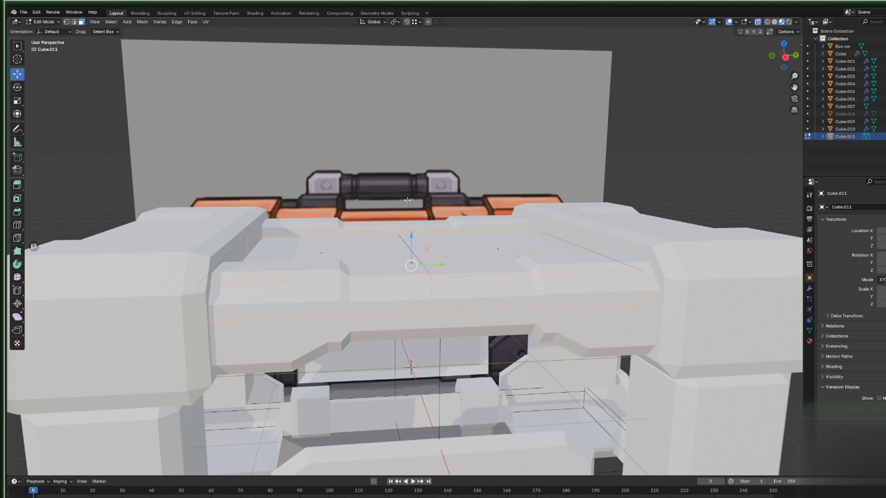
pyautogui.click(17, 224)
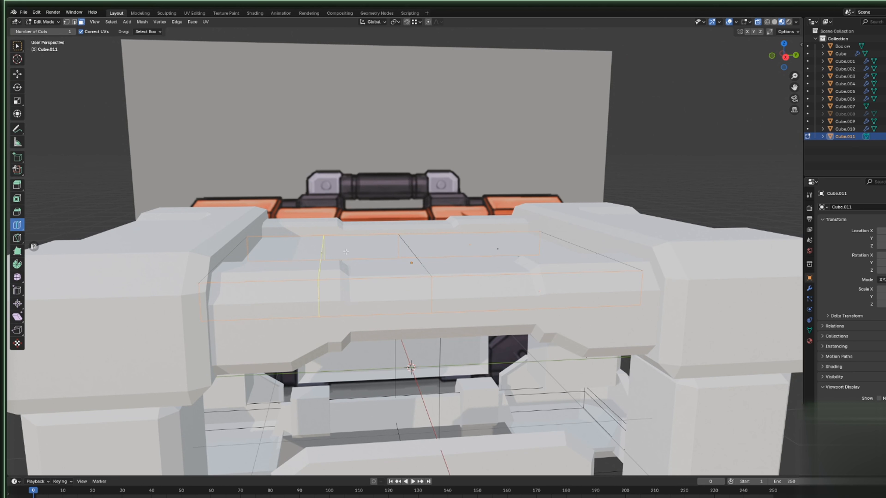
pyautogui.click(17, 74)
pyautogui.moveTo(481, 209); pyautogui.dragTo(484, 232, button='middle')
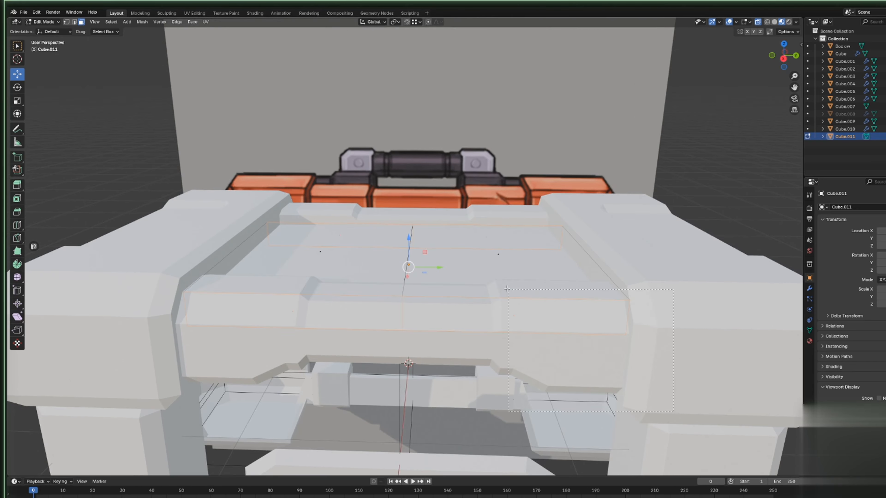
pyautogui.moveTo(507, 289); pyautogui.dragTo(481, 244)
pyautogui.press('x')
pyautogui.click(417, 197)
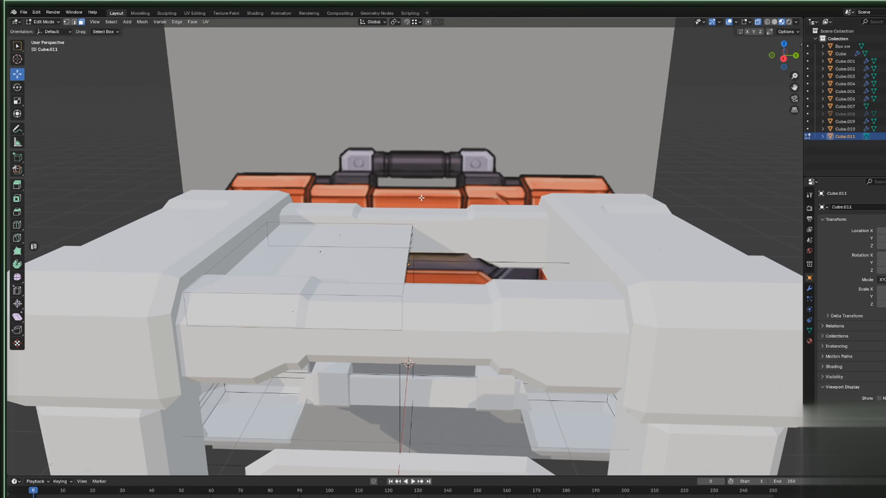
# Add a single centred loop cut with factor 0 that divides the remaining half panel into front and rear parts.
pyautogui.moveTo(421, 198); pyautogui.dragTo(317, 215, button='middle')
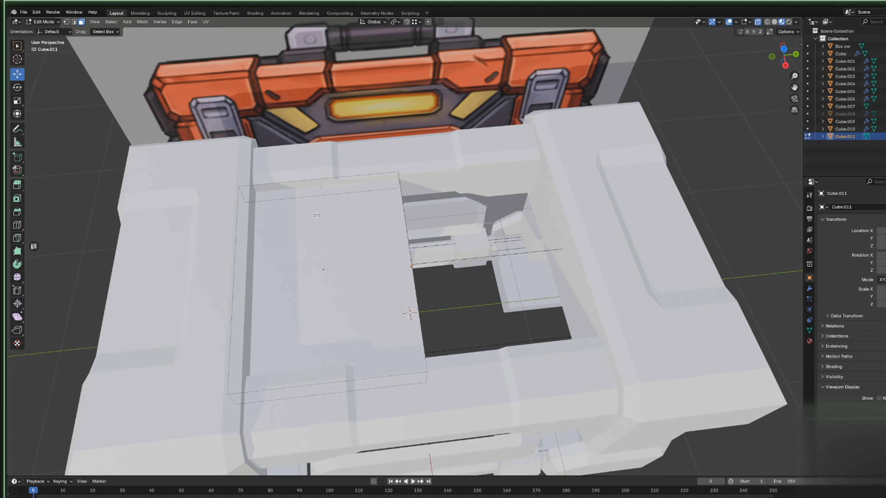
pyautogui.click(17, 224)
pyautogui.click(258, 260)
# Select and delete the rear faces of the half panel, leaving only the front quarter.
pyautogui.click(17, 74)
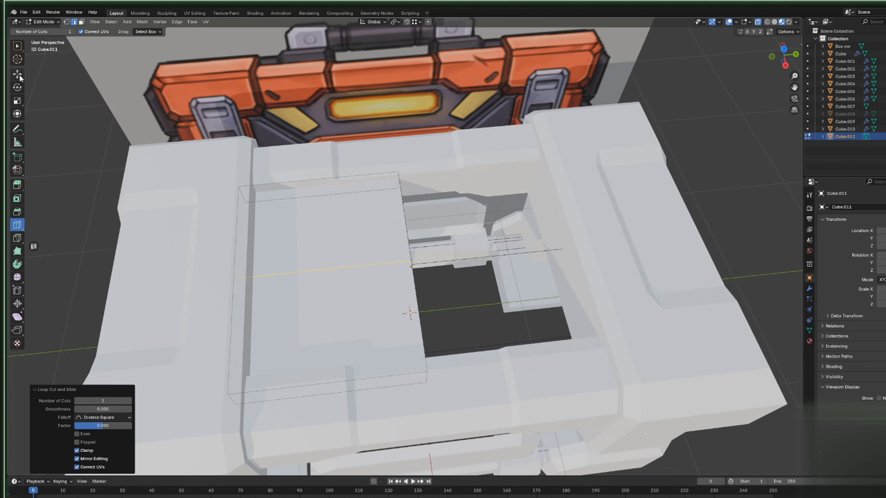
pyautogui.moveTo(196, 124); pyautogui.dragTo(444, 267)
pyautogui.moveTo(444, 268); pyautogui.dragTo(401, 244, button='middle')
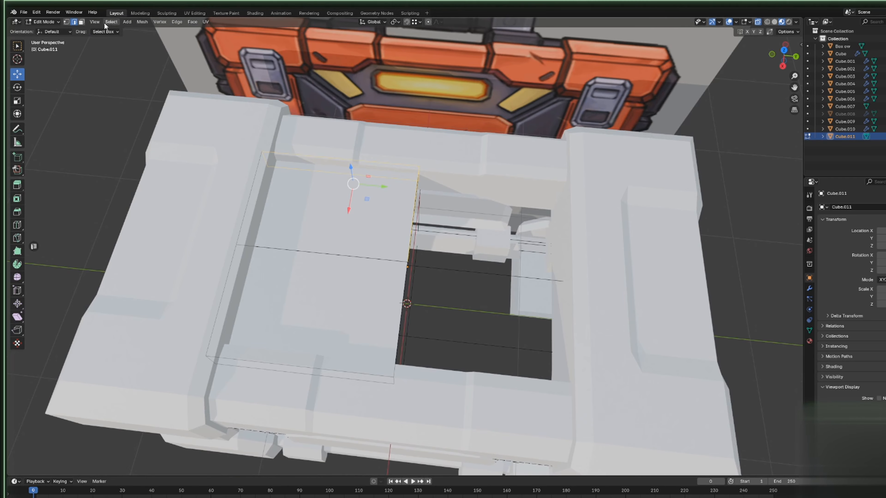
pyautogui.press('3')
pyautogui.moveTo(244, 174); pyautogui.dragTo(167, 132, button='middle')
pyautogui.moveTo(168, 132); pyautogui.dragTo(485, 234)
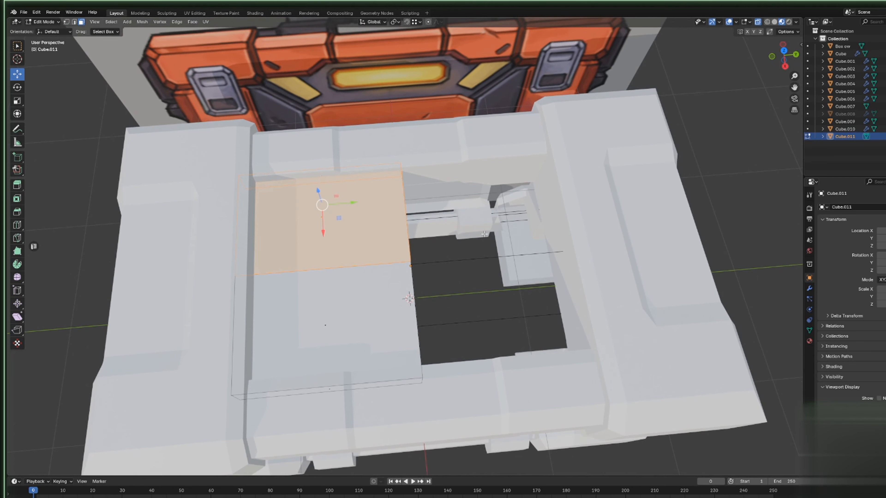
pyautogui.rightClick(480, 222)
pyautogui.click(480, 222)
# Set the quarter panel's origin to the 3D cursor and add a Mirror modifier that completes the panel along X and Y.
pyautogui.press('Tab')
pyautogui.moveTo(480, 222); pyautogui.dragTo(446, 208, button='middle')
pyautogui.press('Tab')
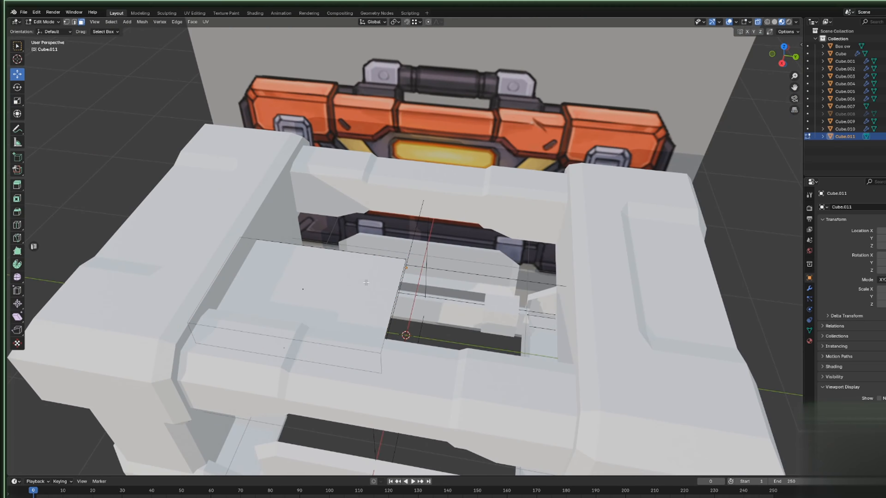
pyautogui.press('Tab')
pyautogui.hotkey('ctrl', 'alt', 'shift', 'c')
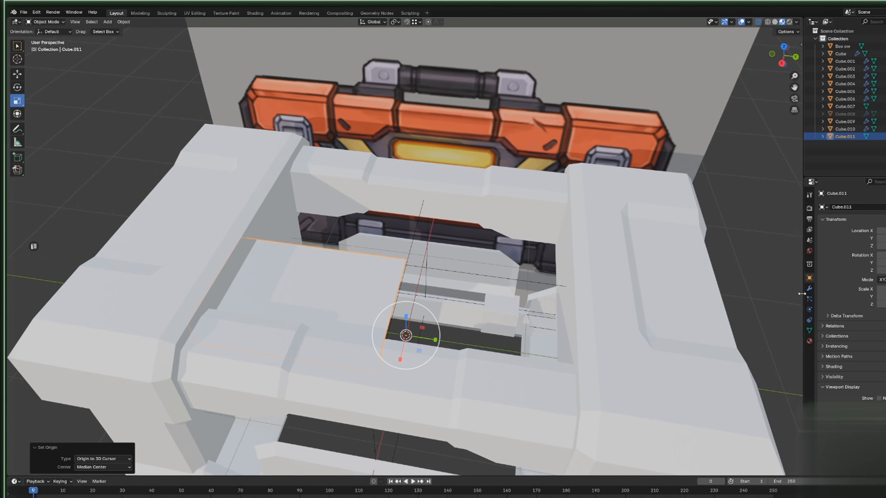
pyautogui.click(808, 288)
pyautogui.click(844, 208)
pyautogui.moveTo(844, 210)
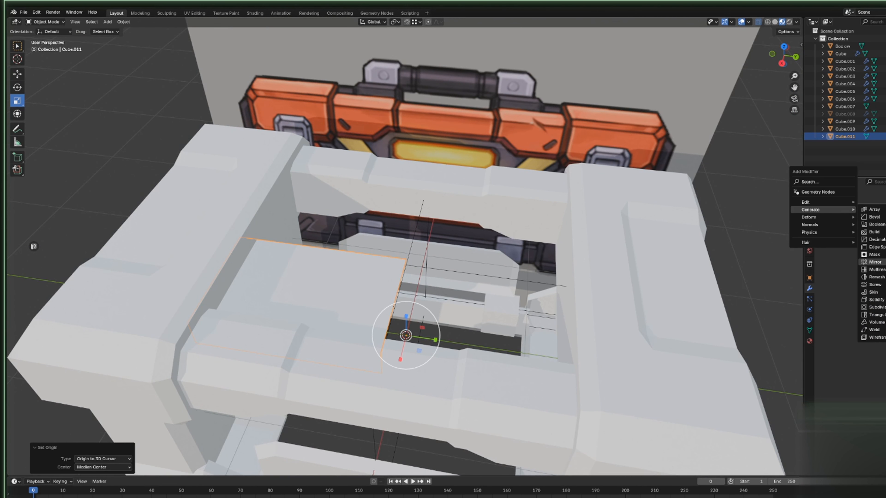
pyautogui.click(874, 261)
pyautogui.moveTo(488, 245); pyautogui.dragTo(488, 286, button='middle')
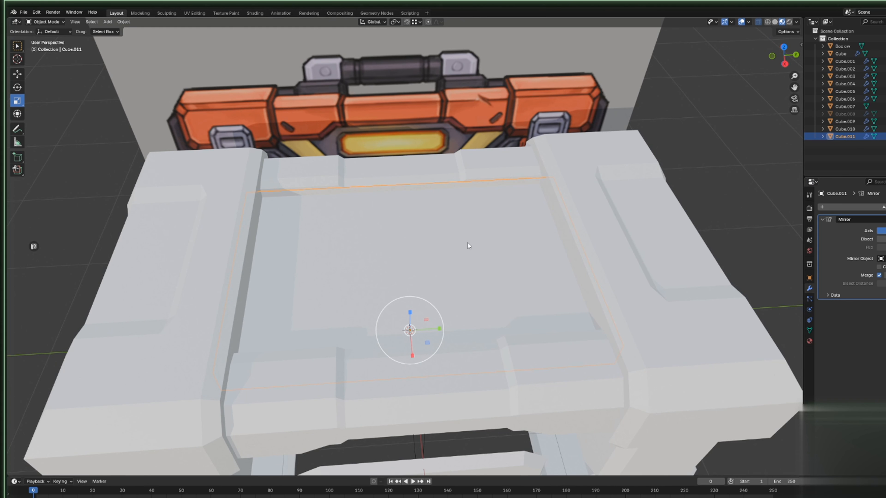
# Add a front-to-back loop cut to the quarter panel, slid from its middle toward the case's centre line.
pyautogui.press('Tab')
pyautogui.moveTo(467, 243); pyautogui.dragTo(411, 189, button='middle')
pyautogui.scroll(-5, 470, 209)
pyautogui.scroll(5, 453, 210)
pyautogui.scroll(2, 394, 182)
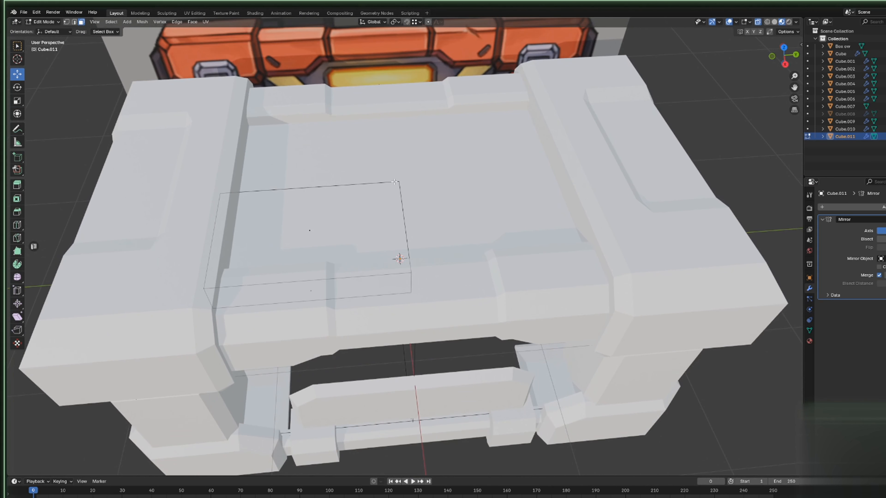
pyautogui.click(20, 226)
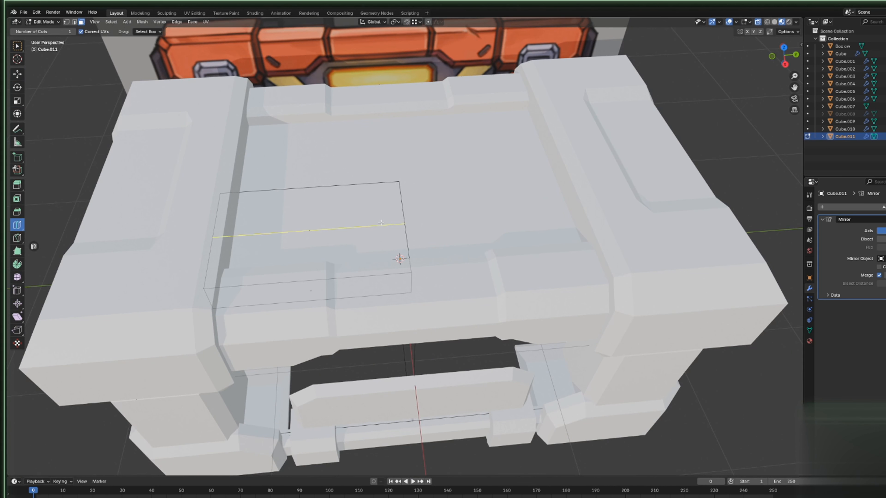
pyautogui.moveTo(374, 197); pyautogui.dragTo(320, 183)
pyautogui.hotkey('ctrl', 'z')
pyautogui.click(362, 190)
pyautogui.hotkey('ctrl', 'z')
pyautogui.hotkey('ctrl', 'z')
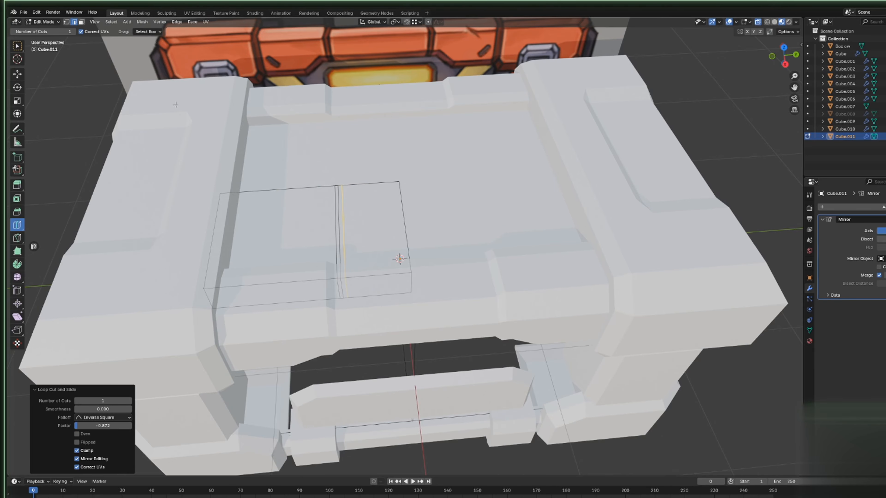
pyautogui.hotkey('ctrl', 'z')
pyautogui.hotkey('ctrl', 'z')
pyautogui.scroll(3, 369, 130)
pyautogui.moveTo(369, 131); pyautogui.dragTo(428, 129, button='middle')
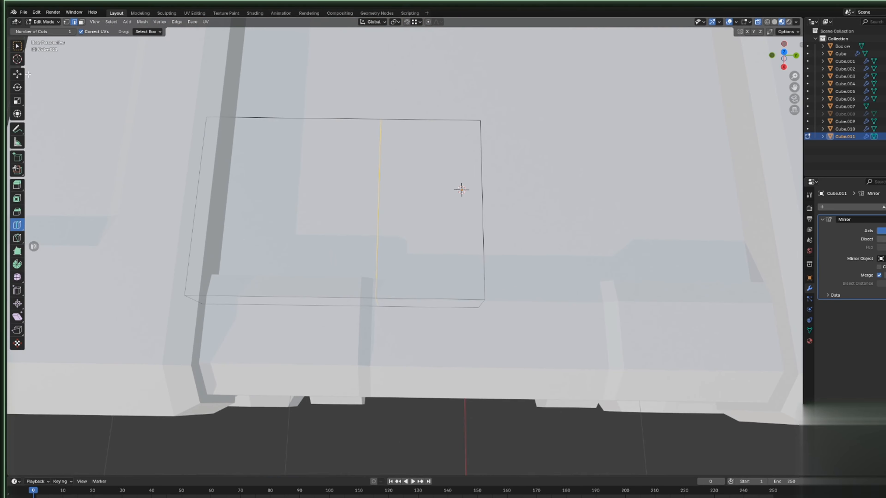
pyautogui.moveTo(415, 119); pyautogui.dragTo(350, 117)
pyautogui.rightClick(350, 117)
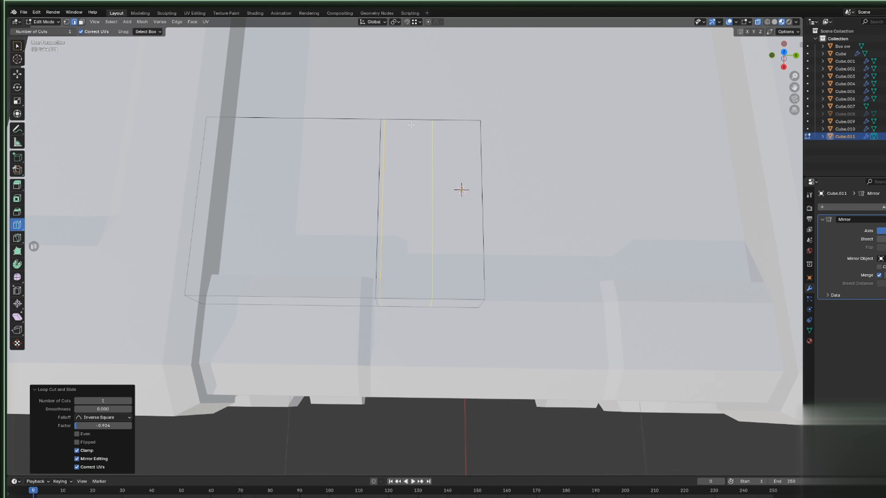
pyautogui.hotkey('ctrl', 'z')
# Bevel the new edge loop on the top panel with 2 segments and an offset of about 0.023 m.
pyautogui.click(18, 74)
pyautogui.moveTo(169, 114); pyautogui.dragTo(421, 188, button='middle')
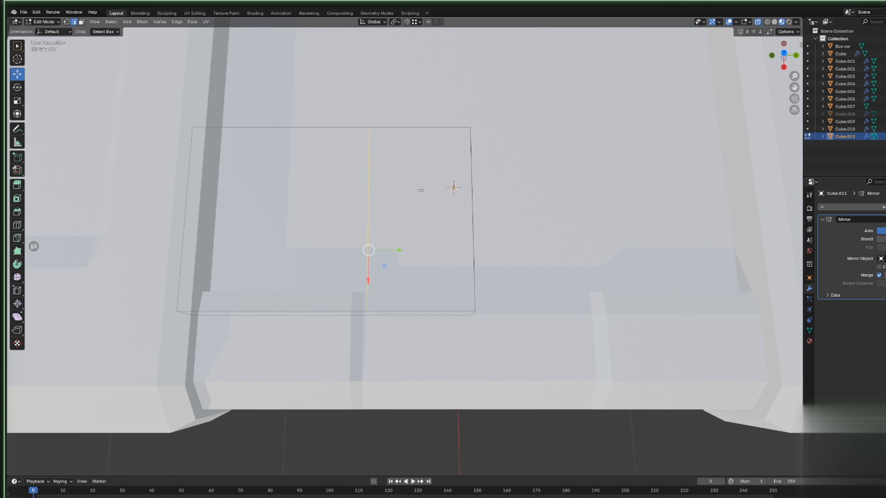
pyautogui.hotkey('ctrl', 'e')
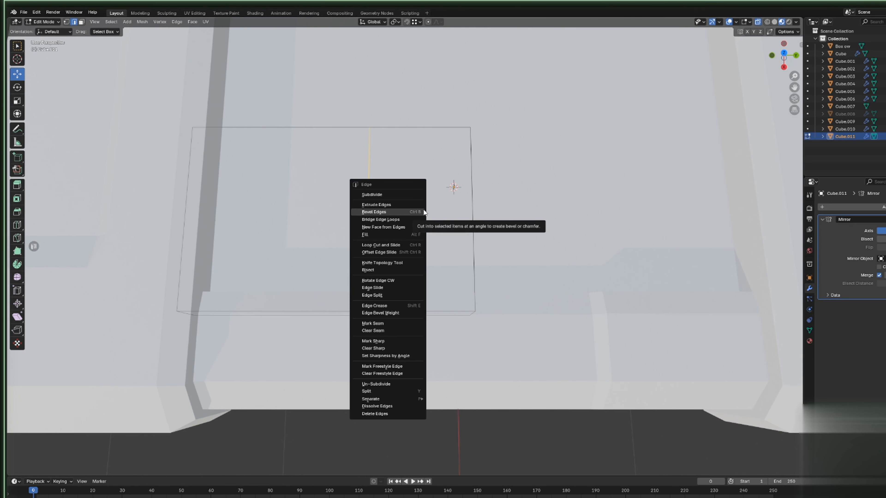
pyautogui.click(423, 212)
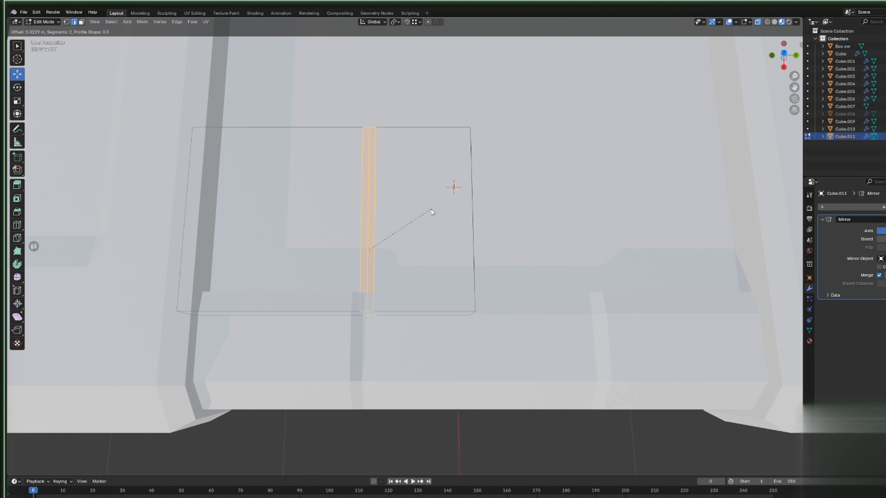
pyautogui.click(431, 212)
# Lower the bevel's middle edge slightly along Z to form a groove, and widen the groove slightly along Y.
pyautogui.moveTo(390, 216); pyautogui.dragTo(382, 173, button='middle')
pyautogui.click(369, 183)
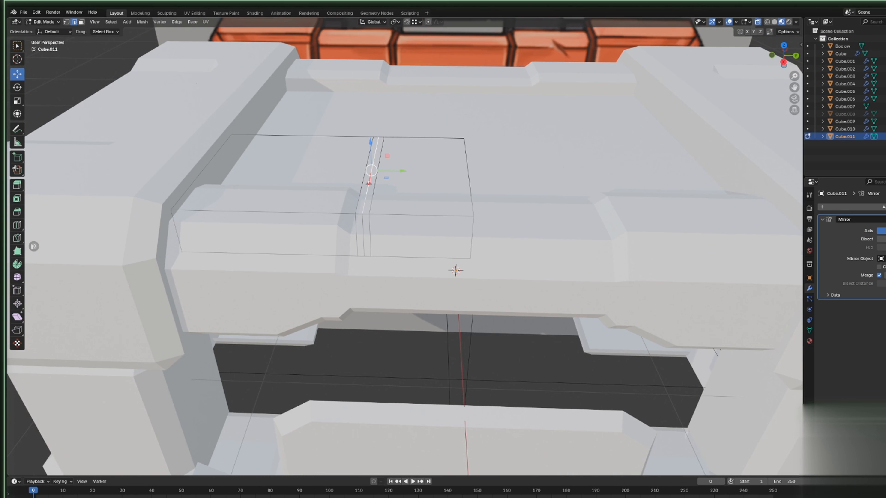
pyautogui.moveTo(370, 150); pyautogui.dragTo(372, 156)
pyautogui.moveTo(382, 138); pyautogui.dragTo(347, 137, button='middle')
pyautogui.moveTo(399, 132); pyautogui.dragTo(325, 224)
pyautogui.click(17, 102)
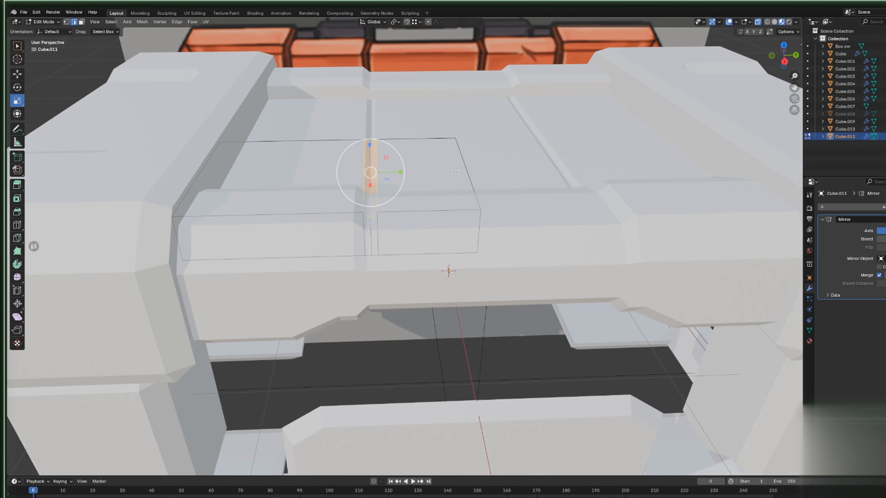
pyautogui.moveTo(400, 171); pyautogui.dragTo(406, 171)
# Inspect the grooved top panel and the whole case in Object Mode from several angles and distances.
pyautogui.press('Tab')
pyautogui.scroll(-5, 416, 143)
pyautogui.moveTo(416, 141); pyautogui.dragTo(521, 126, button='middle')
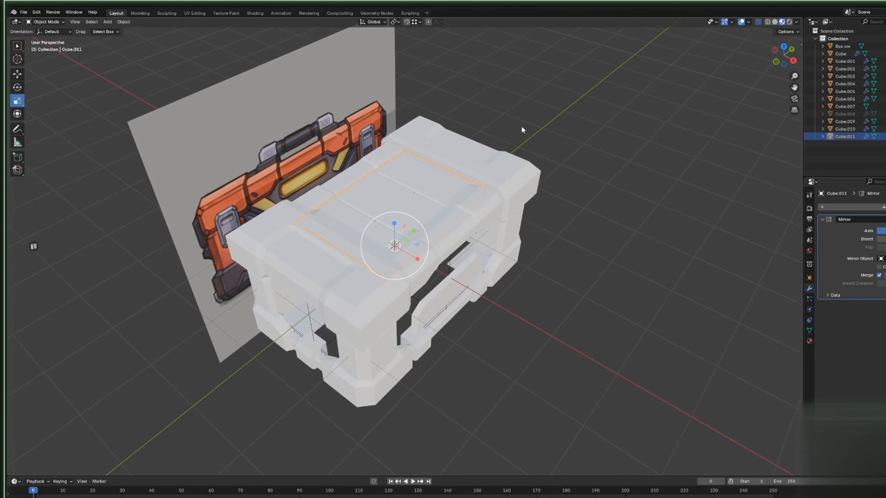
pyautogui.click(522, 126)
pyautogui.scroll(-2, 566, 122)
pyautogui.scroll(7, 462, 169)
pyautogui.scroll(-5, 448, 177)
pyautogui.press('Tab')
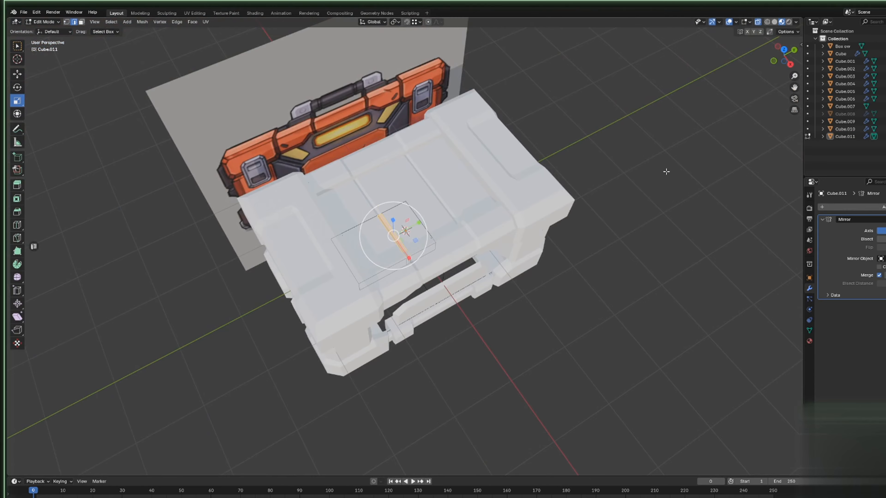
# Inspect the grooved top and corner pieces from several angles, and compare the case with the reference in Right Orthographic view.
pyautogui.moveTo(665, 171); pyautogui.dragTo(643, 136, button='middle')
pyautogui.scroll(-2, 643, 136)
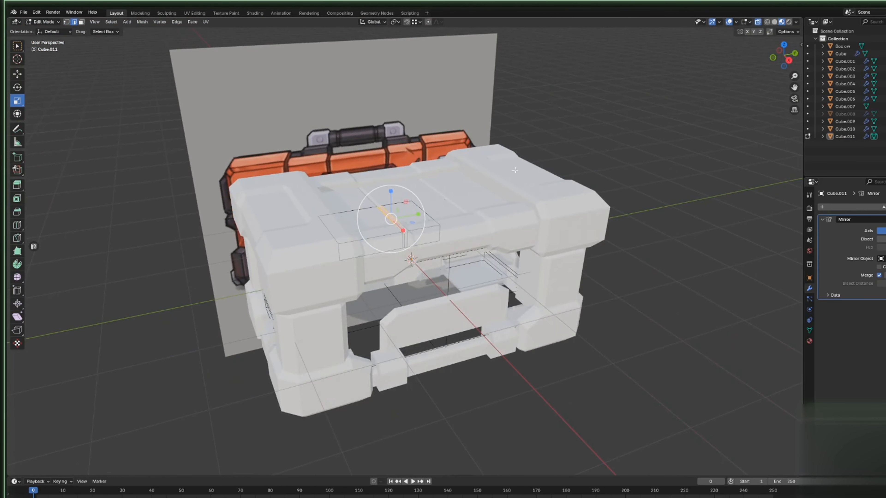
pyautogui.press('Tab')
pyautogui.click(495, 168)
pyautogui.scroll(3, 494, 166)
pyautogui.press('Tab')
pyautogui.moveTo(409, 169); pyautogui.dragTo(387, 170, button='middle')
pyautogui.scroll(-4, 387, 170)
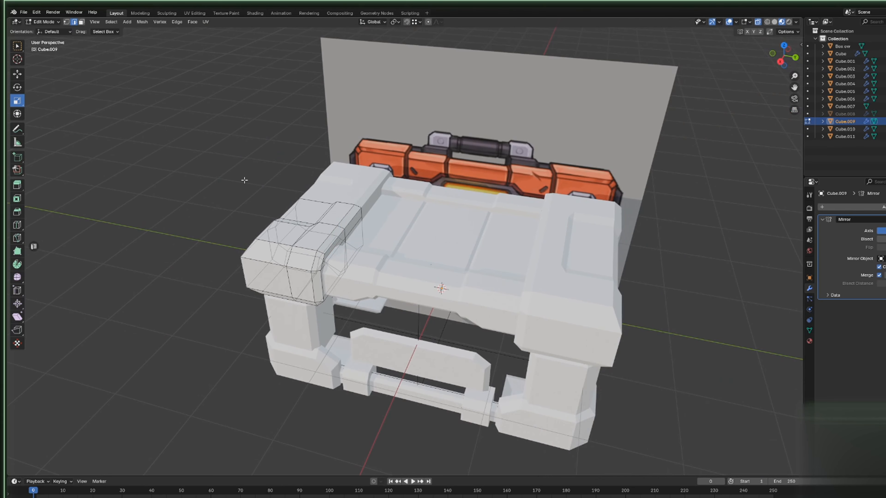
pyautogui.click(781, 63)
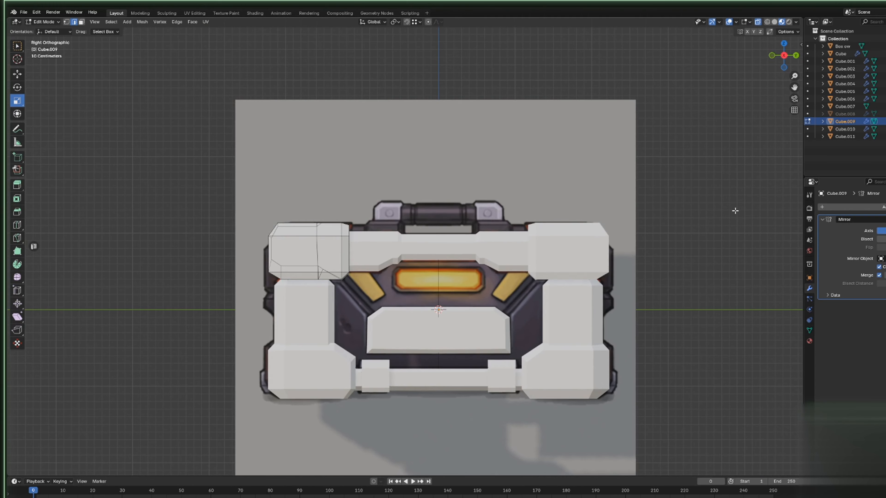
pyautogui.press('Tab')
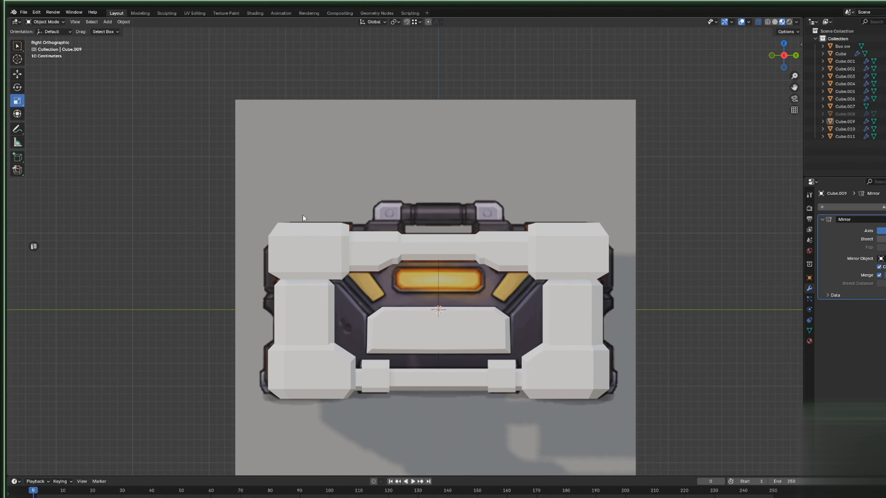
pyautogui.moveTo(302, 218); pyautogui.dragTo(316, 224)
pyautogui.scroll(3, 296, 194)
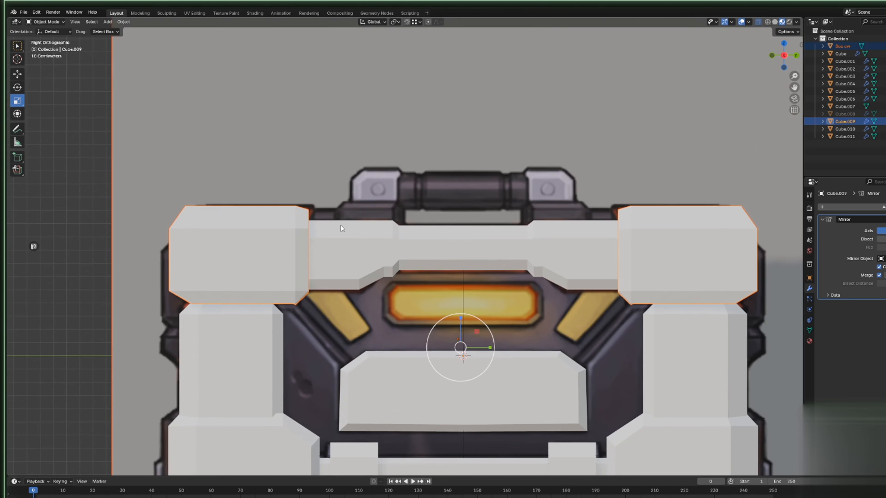
# Add a new cube at the case's centre and scale it by 0.258.
pyautogui.click(90, 132)
pyautogui.click(107, 21)
pyautogui.moveTo(118, 30)
pyautogui.click(177, 38)
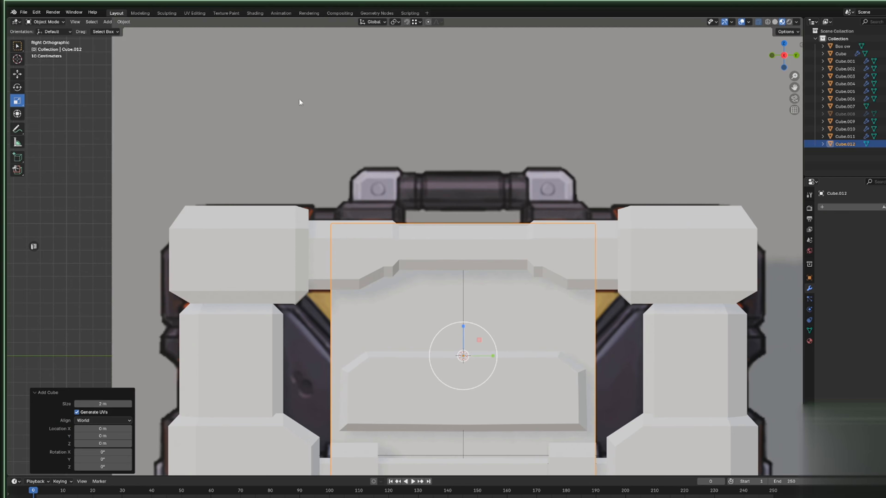
pyautogui.scroll(-4, 589, 263)
pyautogui.press('a')
pyautogui.hotkey('ctrl', 'z')
pyautogui.press('s')
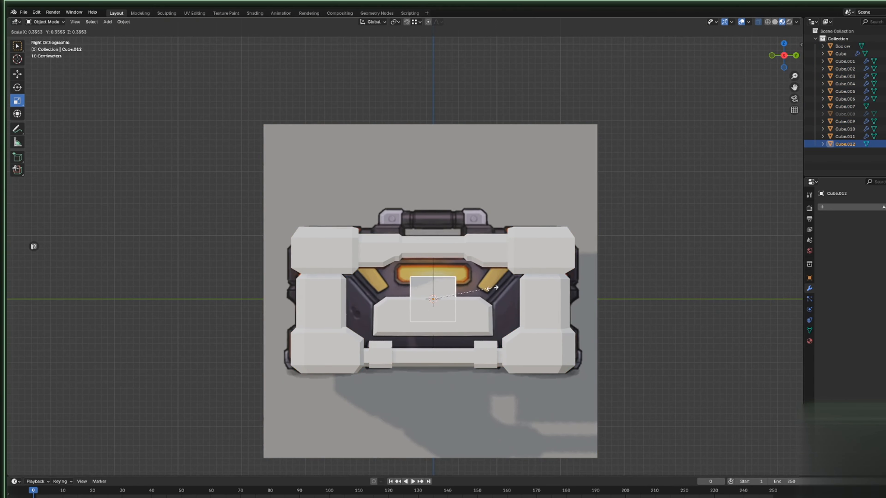
pyautogui.click(467, 281)
# Raise the small cube along Z to the case's upper bar and scale it by 0.689.
pyautogui.click(18, 75)
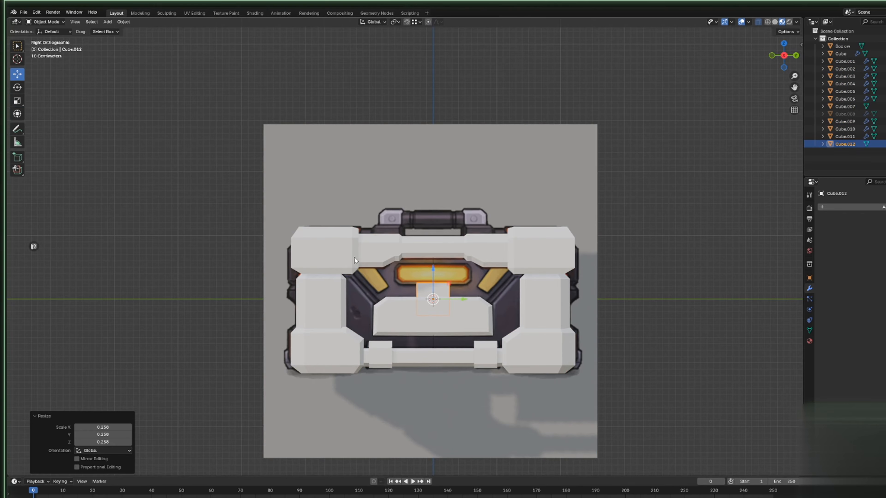
pyautogui.moveTo(433, 270); pyautogui.dragTo(435, 210)
pyautogui.press('s')
pyautogui.click(498, 228)
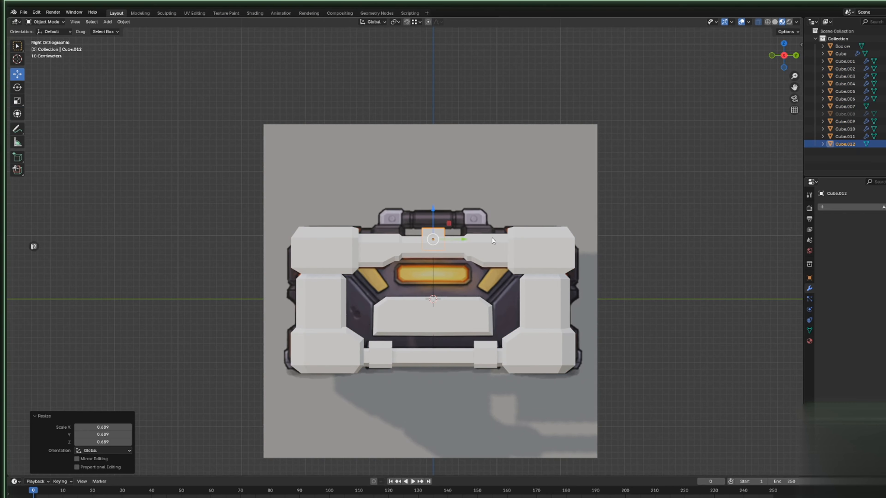
# Move the cube about -1.04 m along Y to the corner piece, shrink it, and nudge it about -0.018 m along Y.
pyautogui.press('g')
pyautogui.press('y')
pyautogui.click(456, 232)
pyautogui.press('s')
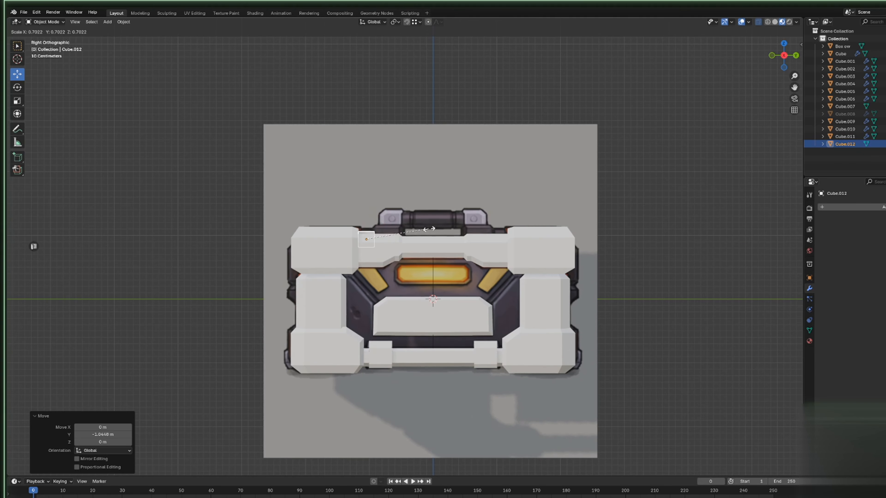
pyautogui.click(437, 234)
pyautogui.moveTo(387, 235); pyautogui.dragTo(385, 235)
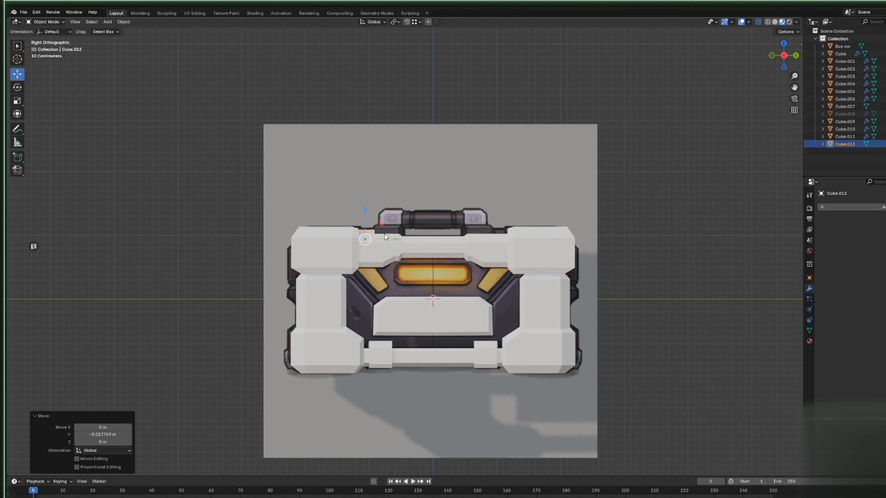
# Stretch the small block along X and add one centred loop cut that splits it into two halves along X.
pyautogui.moveTo(385, 235)
pyautogui.mouseDown(button='middle')
pyautogui.moveTo(383, 251)
pyautogui.moveTo(385, 227)
pyautogui.mouseUp(button='middle')
pyautogui.scroll(4, 385, 227)
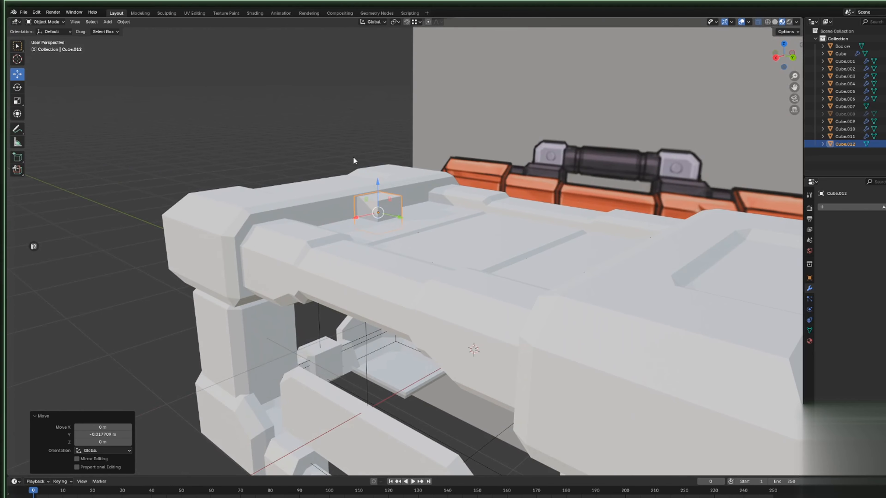
pyautogui.click(18, 101)
pyautogui.moveTo(455, 126); pyautogui.dragTo(429, 162, button='middle')
pyautogui.moveTo(395, 170); pyautogui.dragTo(385, 172)
pyautogui.press('Tab')
pyautogui.moveTo(455, 175); pyautogui.dragTo(419, 210, button='middle')
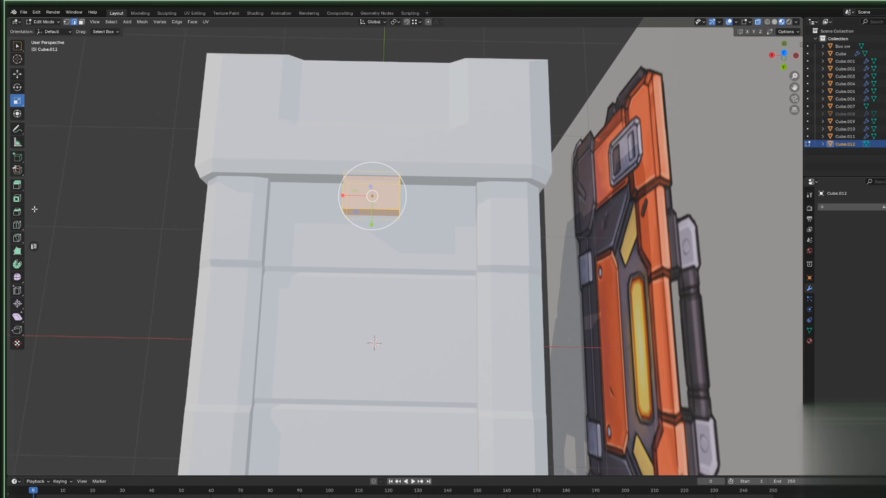
pyautogui.click(17, 225)
pyautogui.click(384, 174)
# Delete the faces of the small block's negative-X half and the bottom face of the remaining half.
pyautogui.click(17, 74)
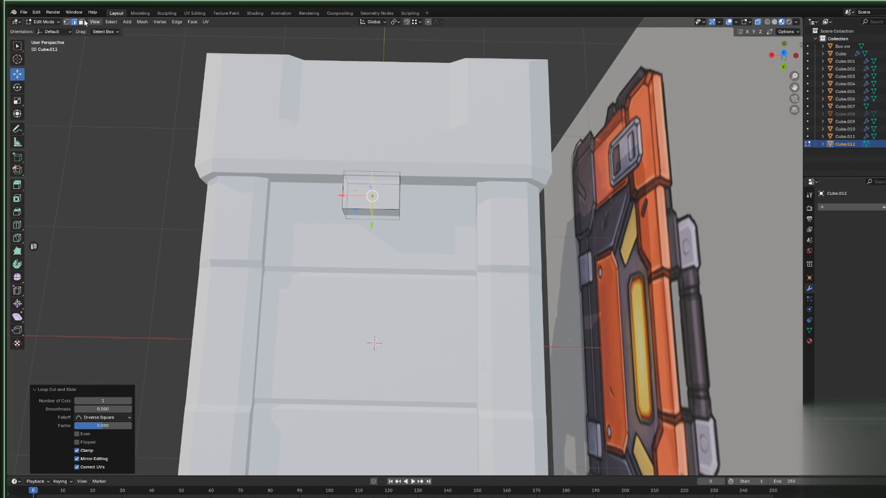
pyautogui.click(81, 21)
pyautogui.moveTo(429, 233); pyautogui.dragTo(373, 150)
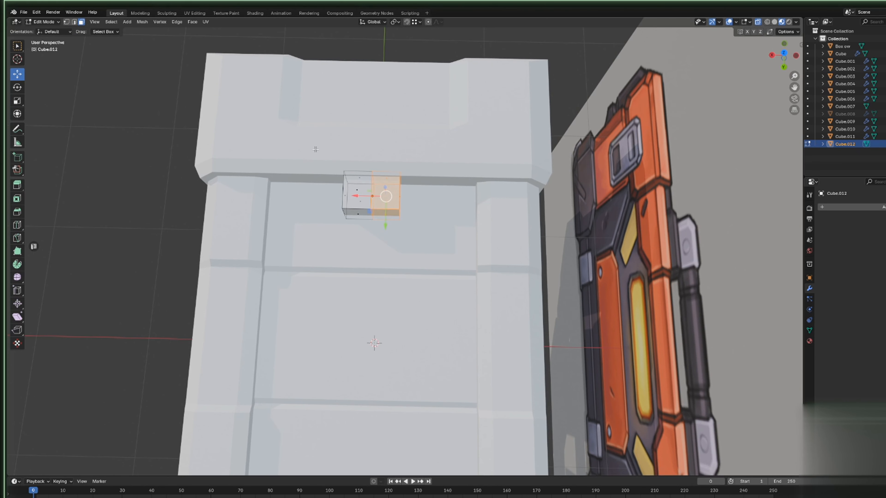
pyautogui.keyDown('shift'); pyautogui.moveTo(314, 150); pyautogui.dragTo(450, 180); pyautogui.keyUp('shift')
pyautogui.press('x')
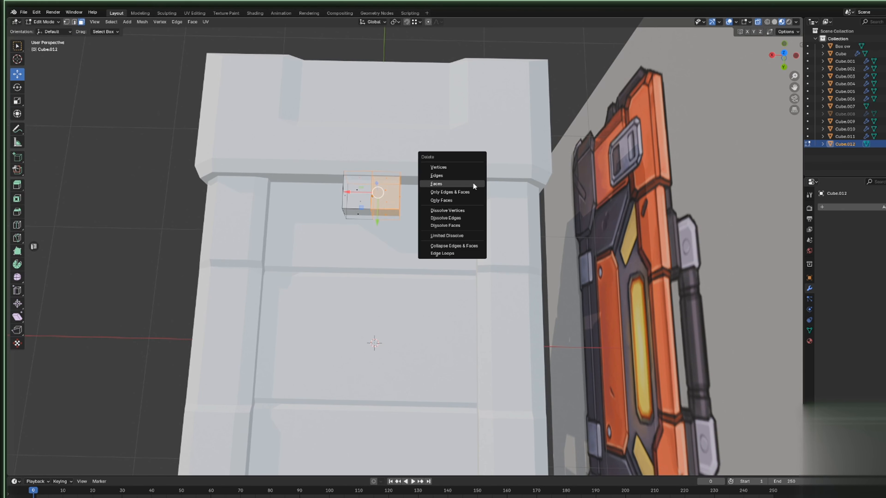
pyautogui.click(473, 183)
pyautogui.moveTo(399, 212); pyautogui.dragTo(432, 215, button='middle')
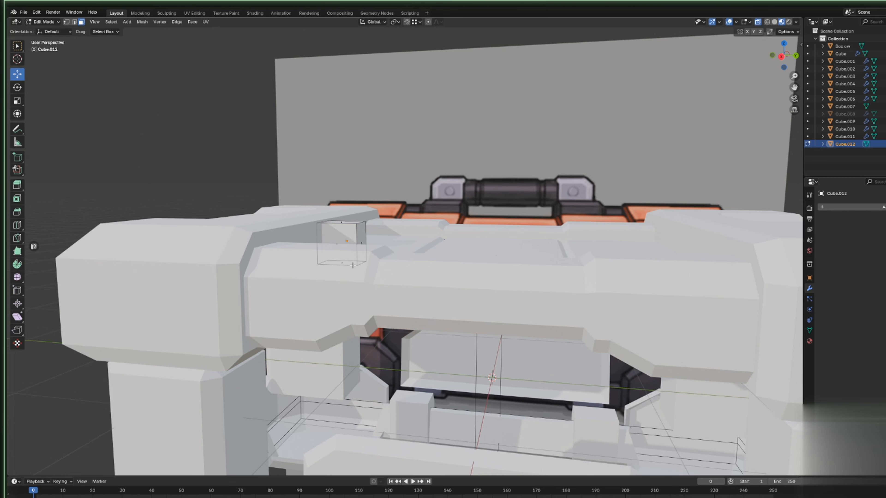
pyautogui.press('x')
pyautogui.click(362, 251)
# Add a Mirror modifier to the remaining half of the small block on the top panel.
pyautogui.moveTo(361, 250); pyautogui.dragTo(453, 265, button='middle')
pyautogui.press('Tab')
pyautogui.click(851, 206)
pyautogui.moveTo(862, 208)
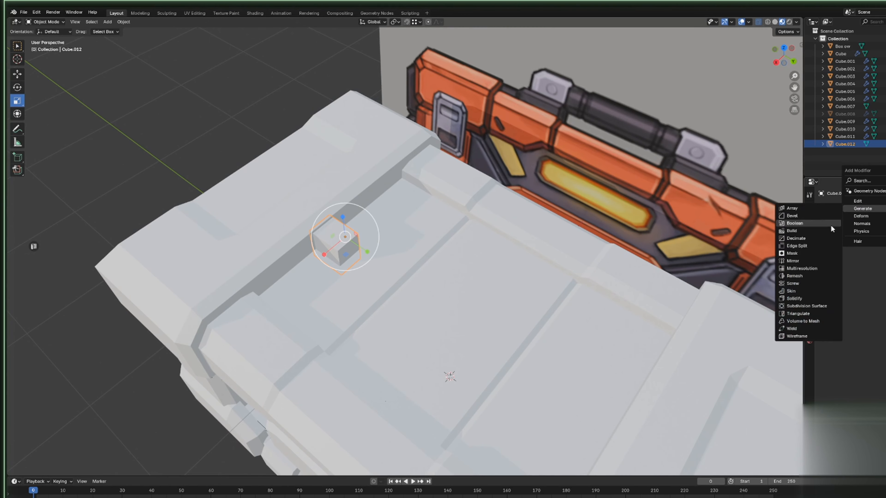
pyautogui.click(824, 261)
pyautogui.moveTo(791, 265); pyautogui.dragTo(435, 195, button='middle')
# Try pasting a copy of the small block and shifting it along Y toward the case's centre, and undo it.
pyautogui.press('Tab')
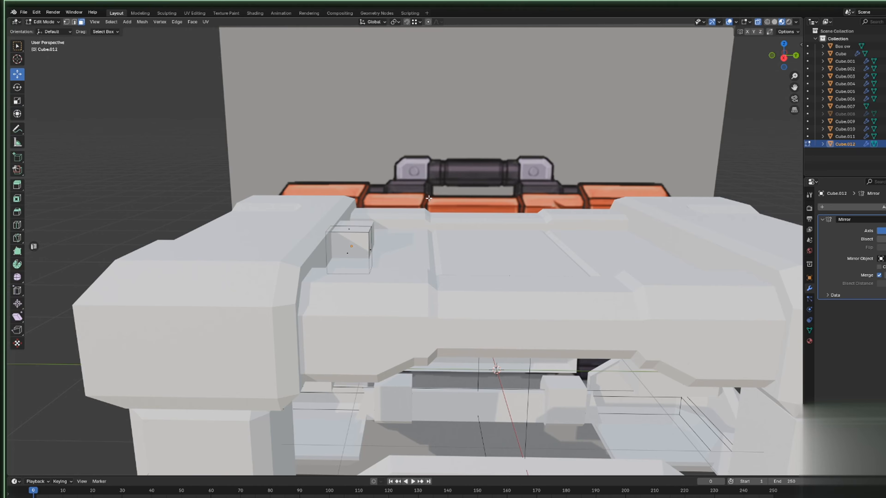
pyautogui.press('Tab')
pyautogui.hotkey('ctrl', 'v')
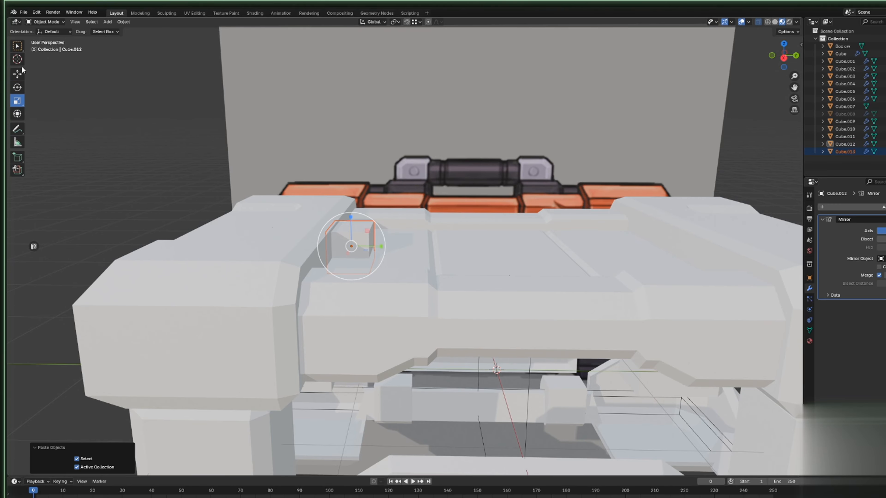
pyautogui.click(17, 74)
pyautogui.moveTo(381, 247); pyautogui.dragTo(427, 247)
pyautogui.moveTo(427, 247); pyautogui.dragTo(361, 235, button='middle')
pyautogui.hotkey('ctrl', 'z')
pyautogui.hotkey('ctrl', 'z')
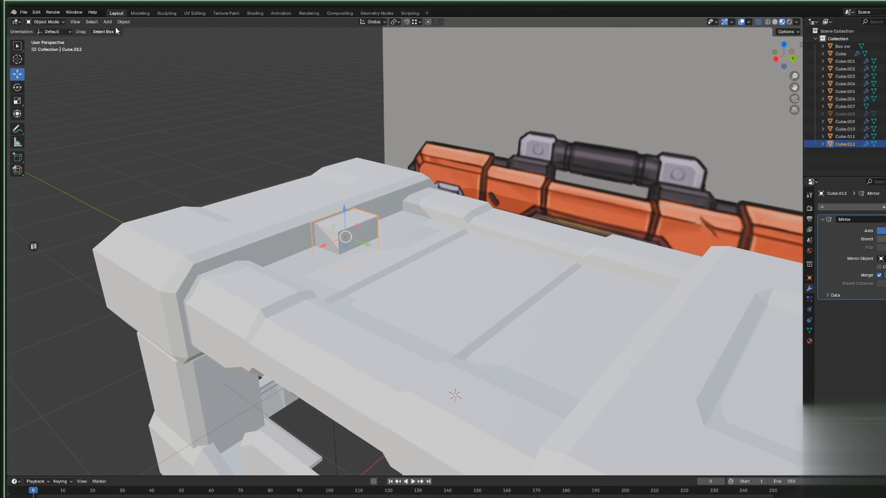
# Add another cube, raise it about 0.77 m along Z above the top panel, and scale it to about 0.3.
pyautogui.click(107, 22)
pyautogui.moveTo(146, 28)
pyautogui.click(212, 39)
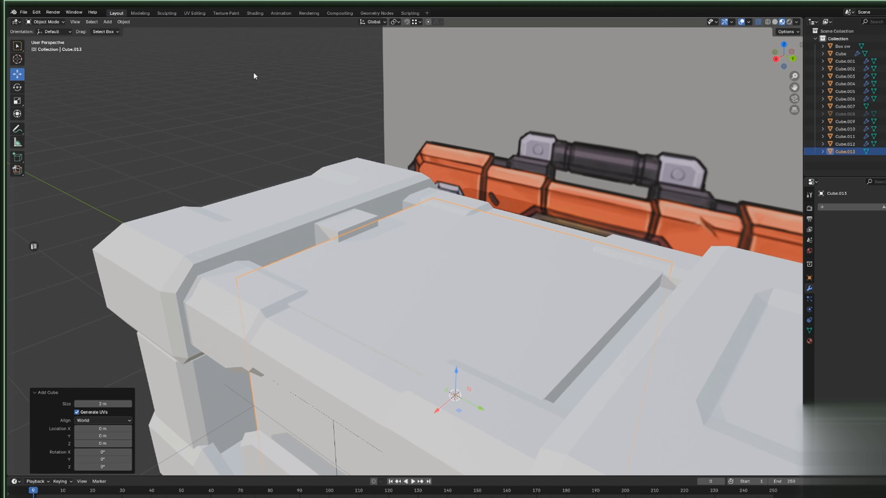
pyautogui.moveTo(254, 75); pyautogui.dragTo(708, 276, button='middle')
pyautogui.press('s')
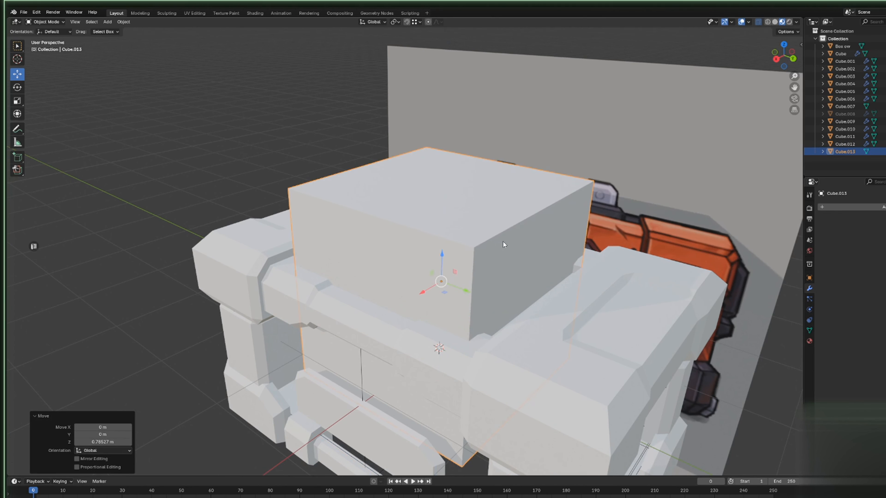
pyautogui.click(448, 296)
# Move the new cube along Y beside the small block, raise it about 0.13 m along Z, and scale it by 0.644.
pyautogui.press('g')
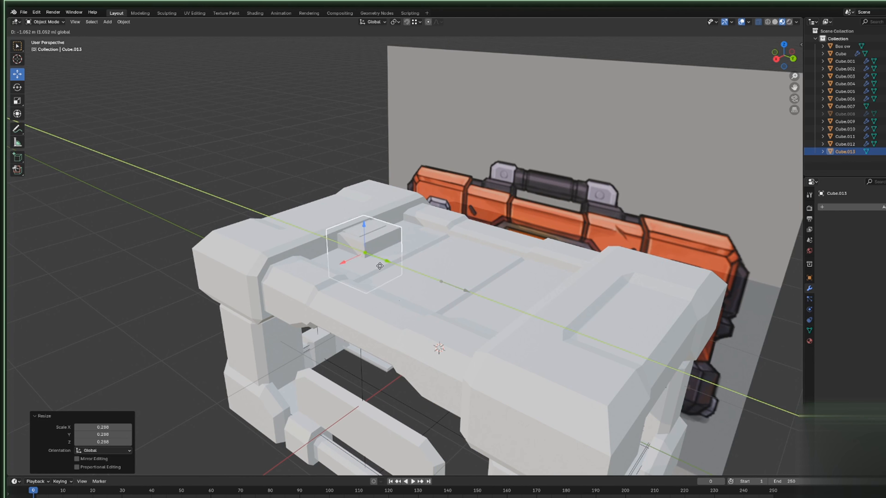
pyautogui.click(398, 241)
pyautogui.press('g')
pyautogui.press('z')
pyautogui.click(471, 235)
pyautogui.press('s')
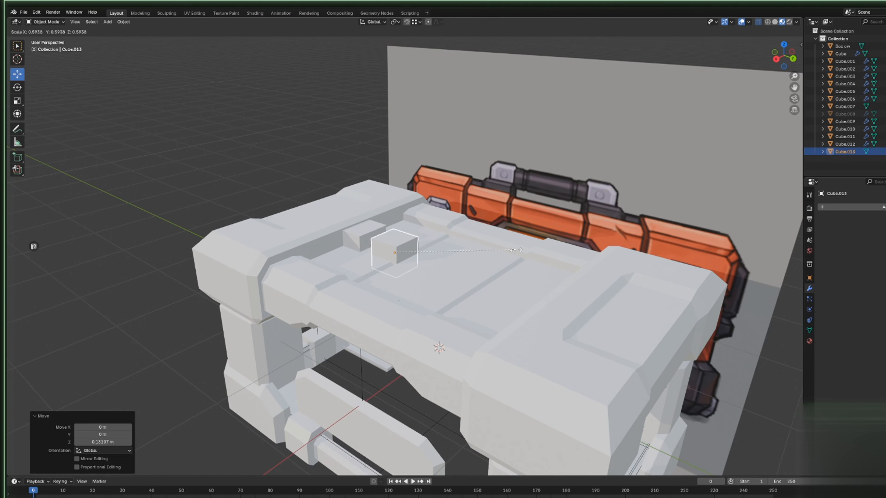
pyautogui.click(444, 240)
# In Right Orthographic view, raise the cube about 0.08 m along Z and shift it about -0.14 m along Y under the handle mount.
pyautogui.press('KP_3')
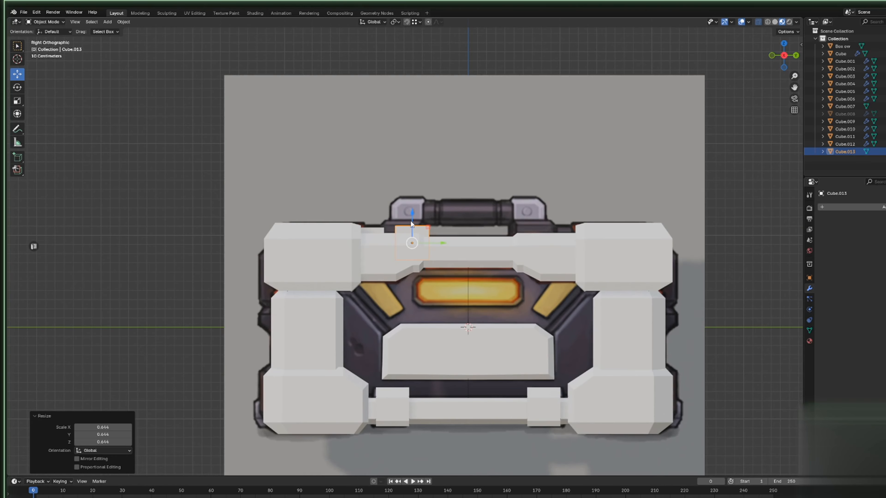
pyautogui.press('g')
pyautogui.press('z')
pyautogui.click(442, 232)
pyautogui.press('g')
pyautogui.press('y')
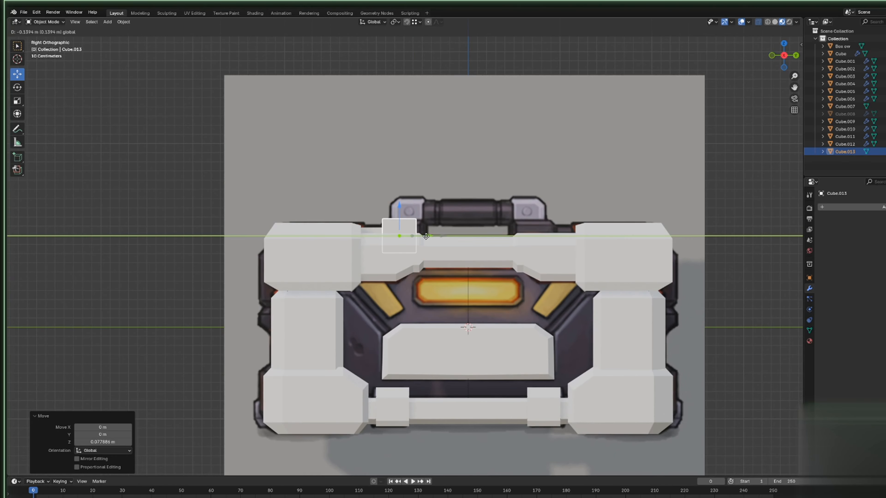
pyautogui.click(425, 236)
# Extend the cube's inner side face about 0.12 m along Y to match the handle base in the reference.
pyautogui.press('Tab')
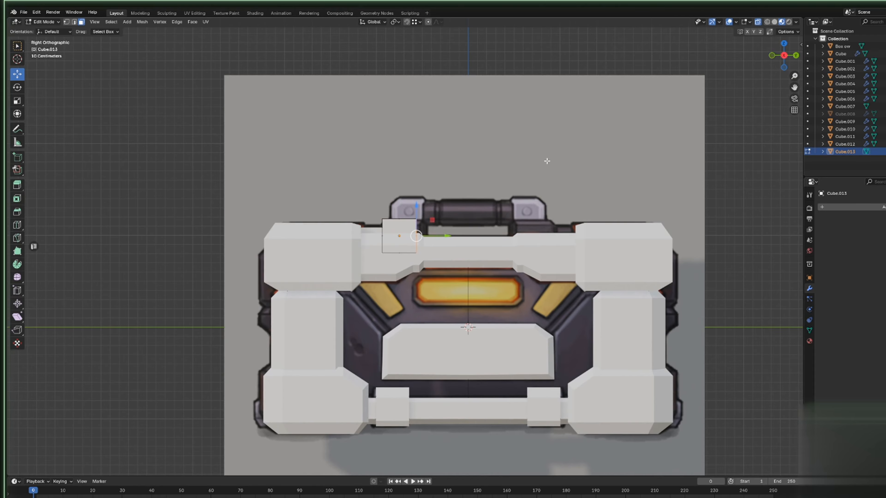
pyautogui.press('g')
pyautogui.press('y')
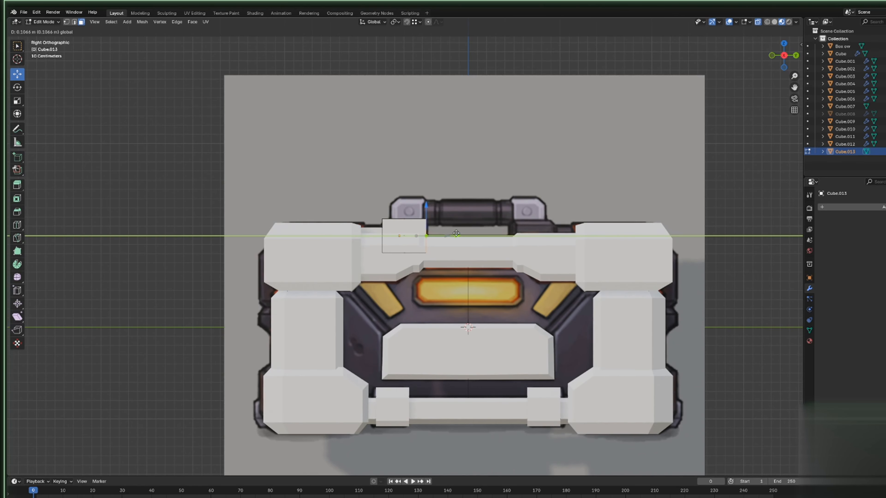
pyautogui.click(458, 231)
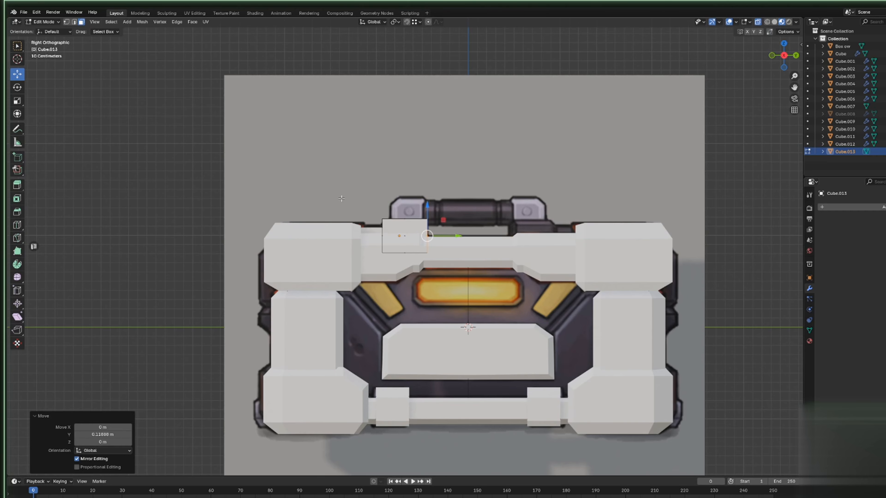
# Add one vertical loop cut to the handle base block, slid toward its outer end with a factor of about -0.63.
pyautogui.click(17, 225)
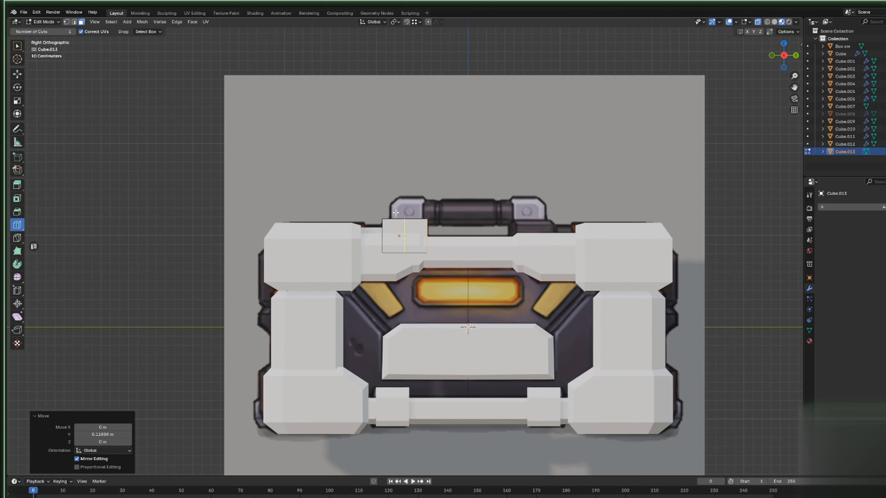
pyautogui.moveTo(395, 213); pyautogui.dragTo(381, 210)
pyautogui.moveTo(363, 169); pyautogui.dragTo(392, 197, button='middle')
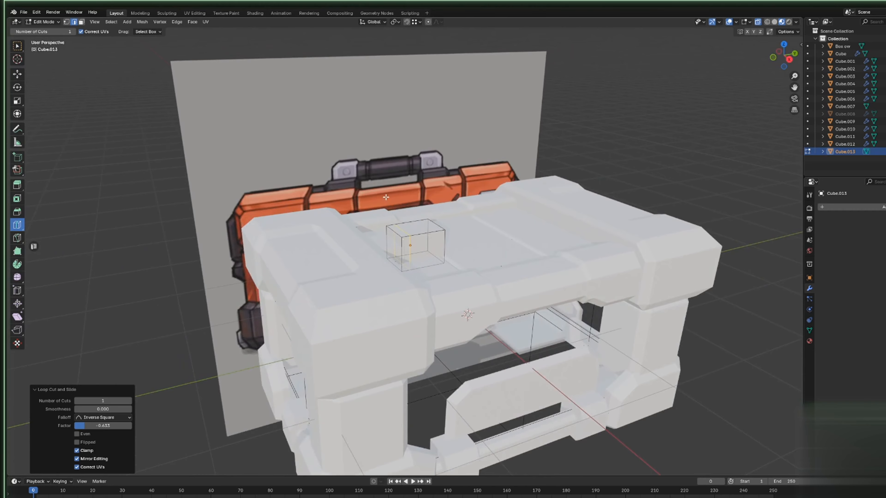
pyautogui.scroll(3, 392, 198)
# Lower the block's outer top edge slightly along Z to form a sloped end.
pyautogui.click(17, 74)
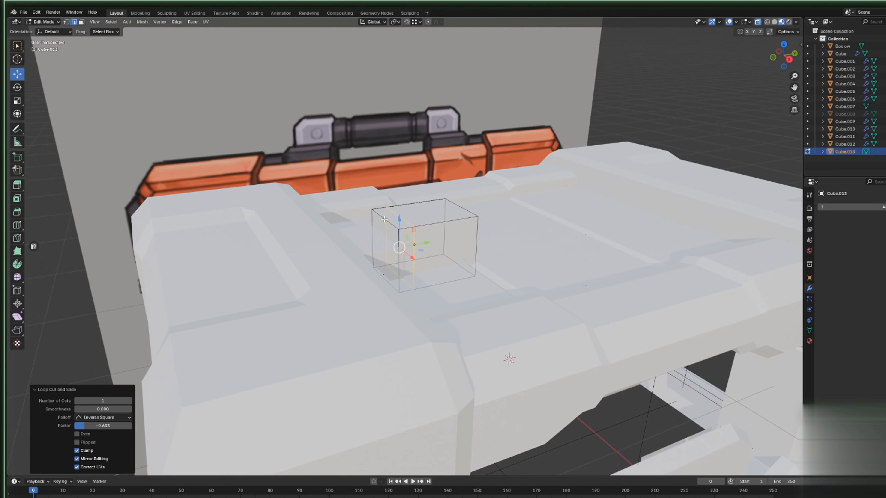
pyautogui.moveTo(399, 232); pyautogui.dragTo(398, 250)
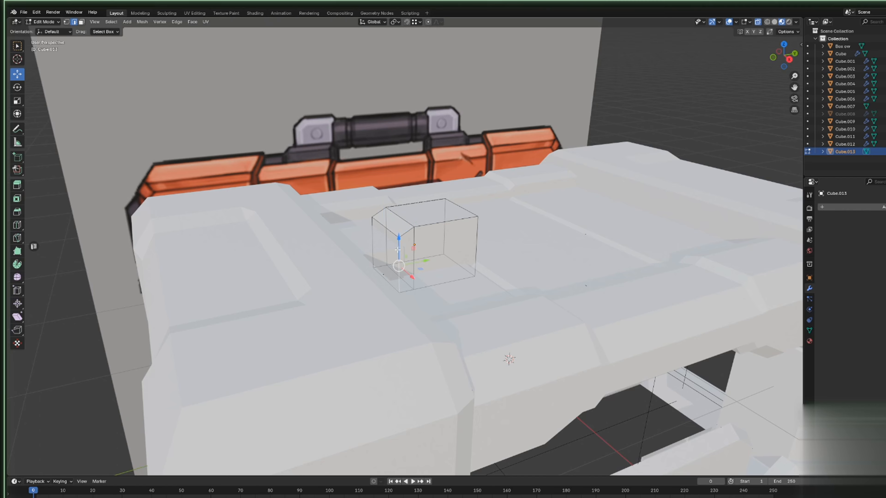
pyautogui.keyDown('alt'); pyautogui.click(413, 264); pyautogui.keyUp('alt')
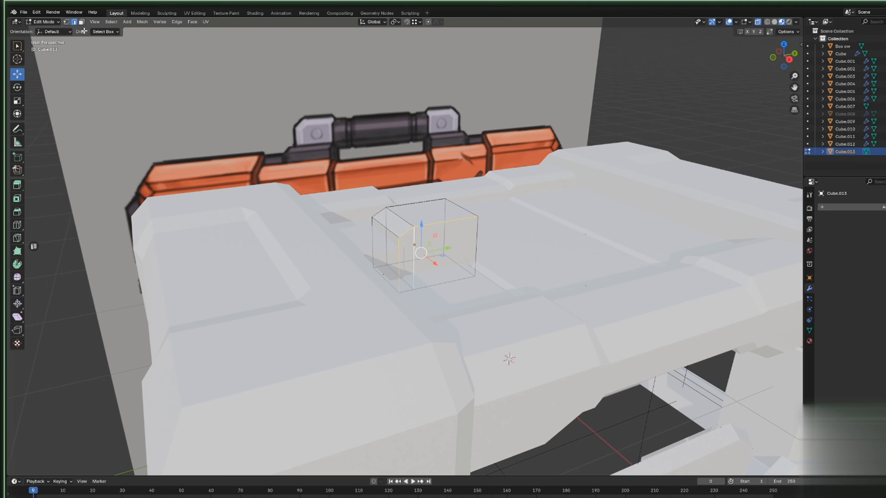
# Extrude the handle base block's front faces about 0.079 m along X.
pyautogui.click(82, 21)
pyautogui.keyDown('alt'); pyautogui.click(403, 257); pyautogui.keyUp('alt')
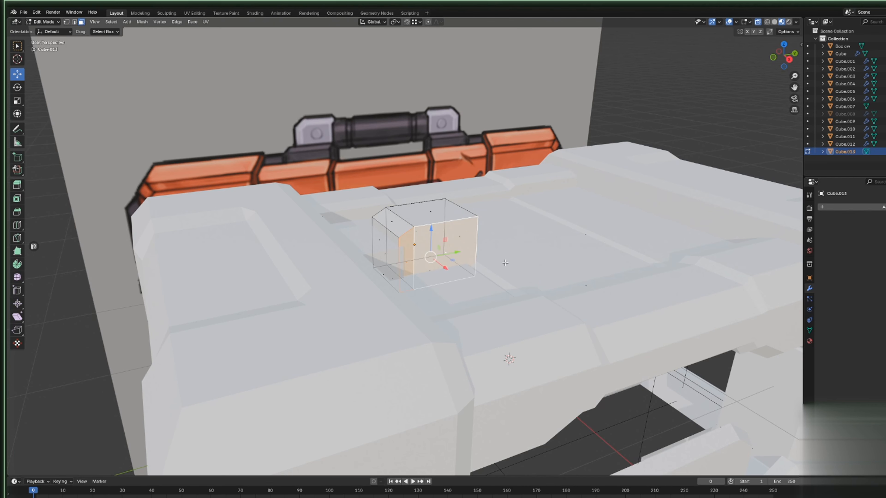
pyautogui.moveTo(505, 262); pyautogui.dragTo(464, 289, button='middle')
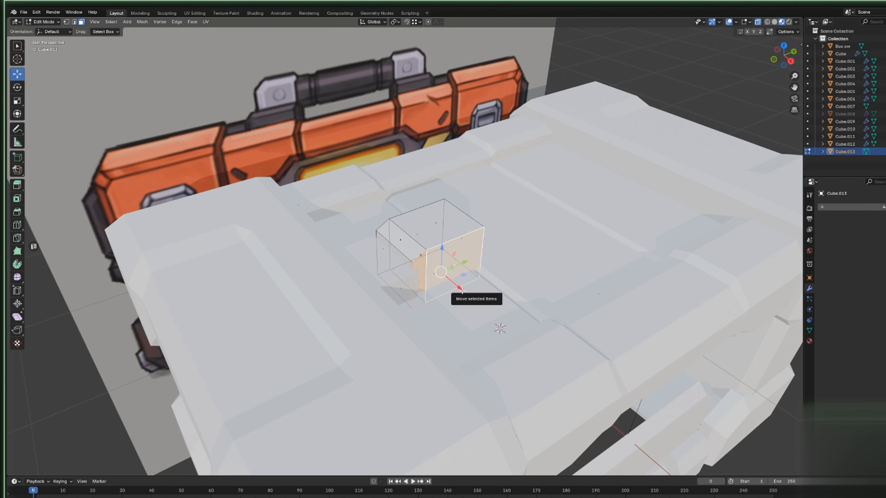
pyautogui.press('e')
pyautogui.press('x')
pyautogui.click(561, 279)
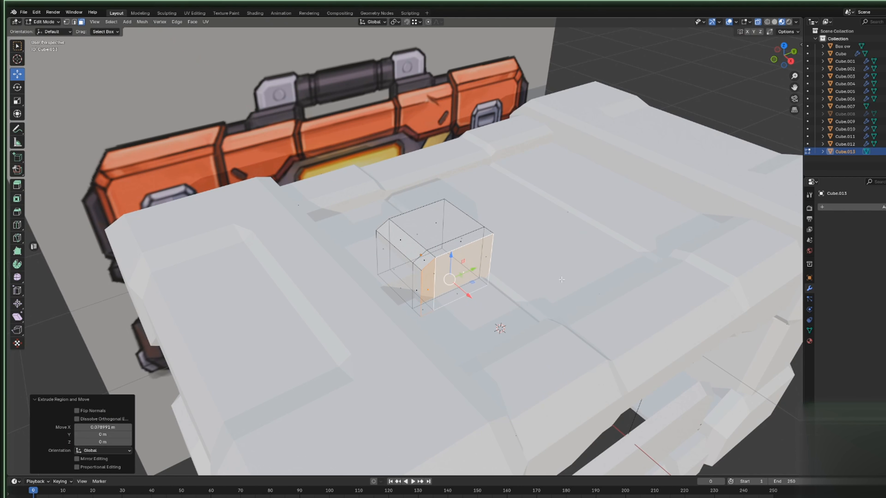
# Scale the extruded front faces to about 0.816 and lower them about 0.027 m along Z to form a chamfered front.
pyautogui.press('s')
pyautogui.click(544, 276)
pyautogui.moveTo(544, 276); pyautogui.dragTo(499, 252, button='middle')
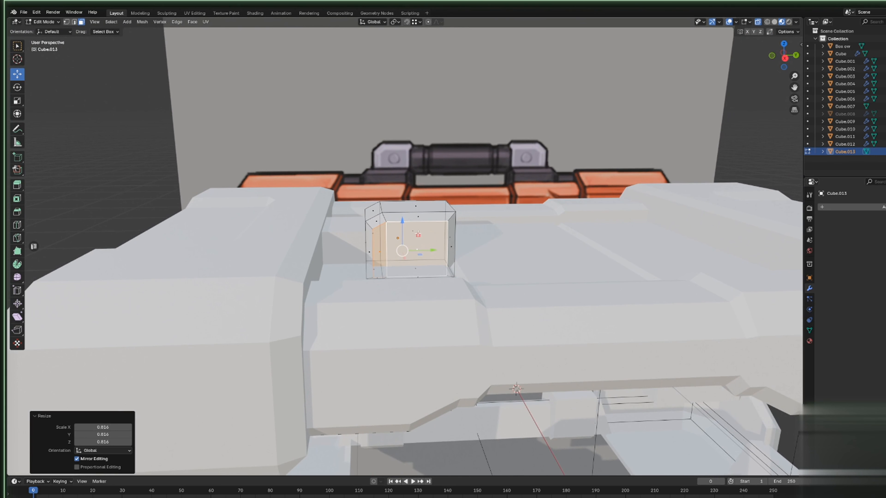
pyautogui.moveTo(403, 223); pyautogui.dragTo(403, 228)
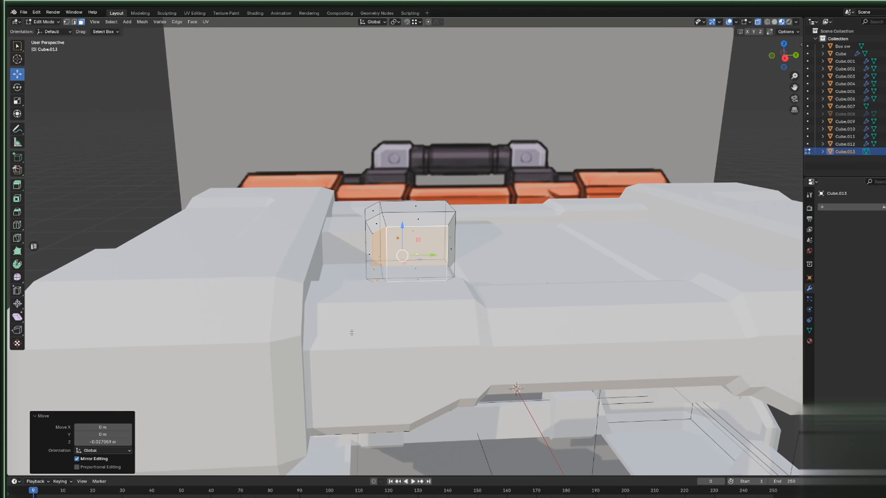
# Delete the faces on the underside of the handle base block.
pyautogui.moveTo(403, 228); pyautogui.dragTo(373, 301, button='middle')
pyautogui.moveTo(512, 236); pyautogui.dragTo(512, 236)
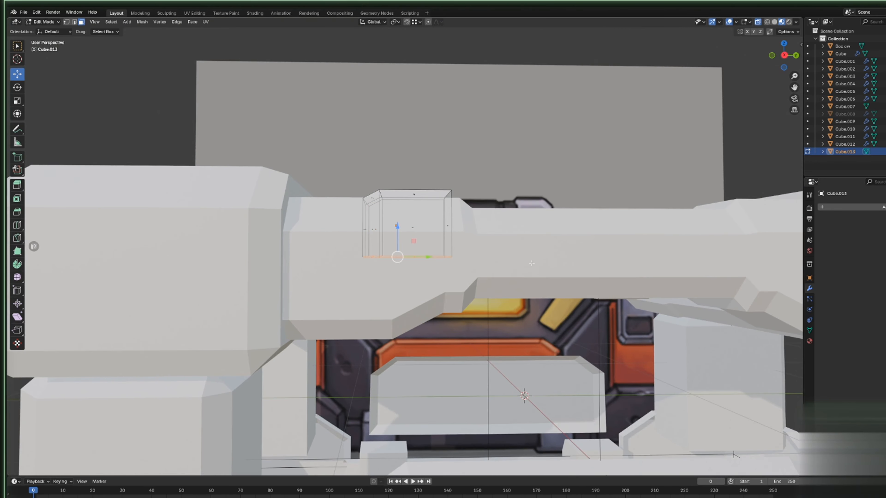
pyautogui.press('x')
pyautogui.click(507, 254)
# Flatten all of the block's bottom vertices onto one level by scaling them to 0 along Z.
pyautogui.click(66, 22)
pyautogui.moveTo(352, 247); pyautogui.dragTo(457, 264)
pyautogui.press('s')
pyautogui.press('z')
pyautogui.press('0')
pyautogui.press('Return')
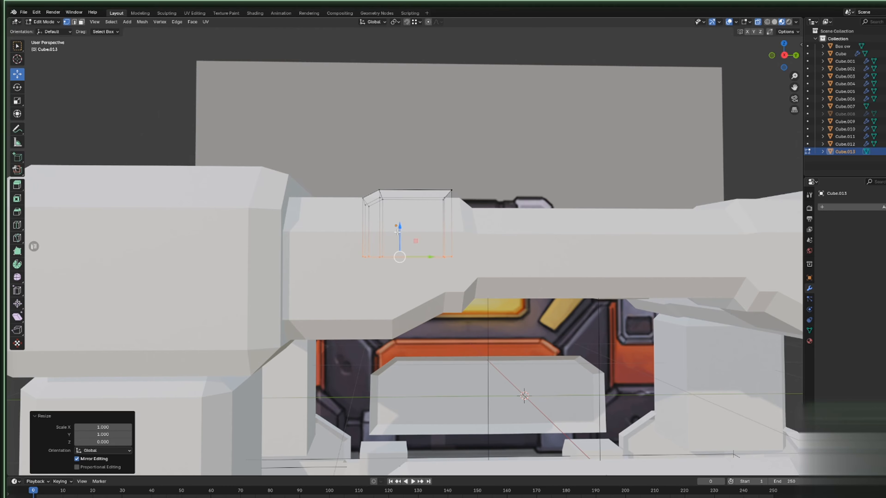
# Raise the block's bottom vertices about 0.069 m along Z, and raise them slightly more in Right Orthographic view.
pyautogui.moveTo(397, 232); pyautogui.dragTo(398, 220)
pyautogui.click(777, 58)
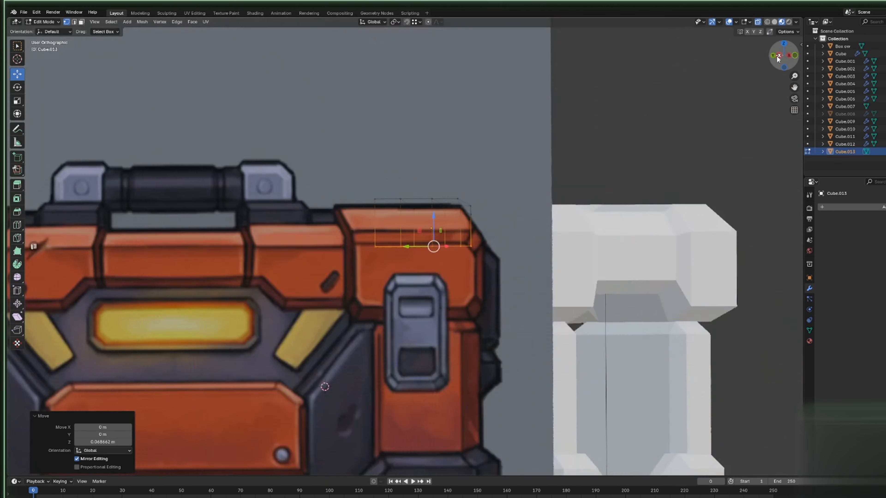
pyautogui.click(784, 57)
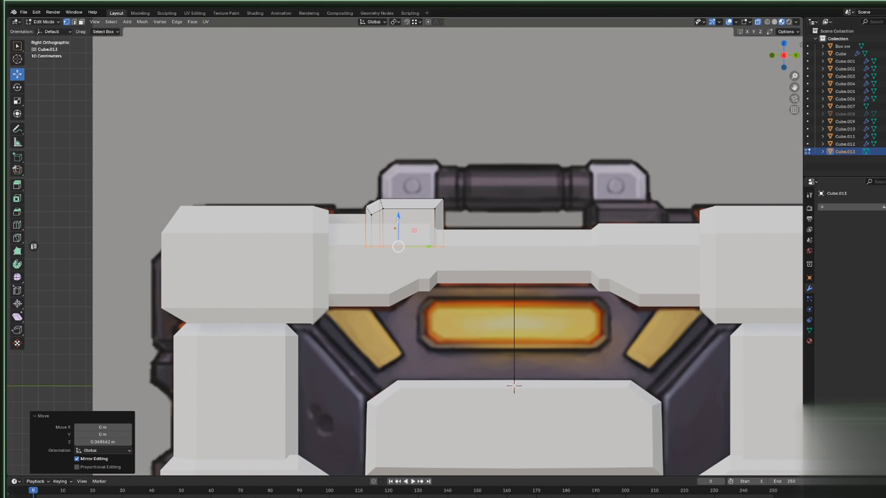
pyautogui.moveTo(398, 219); pyautogui.dragTo(398, 209)
# Switch editing to the smaller block beside the handle base and bevel its top front edge about 0.469 m wide with one segment.
pyautogui.hotkey('alt', 'q')
pyautogui.moveTo(323, 205); pyautogui.dragTo(354, 220, button='middle')
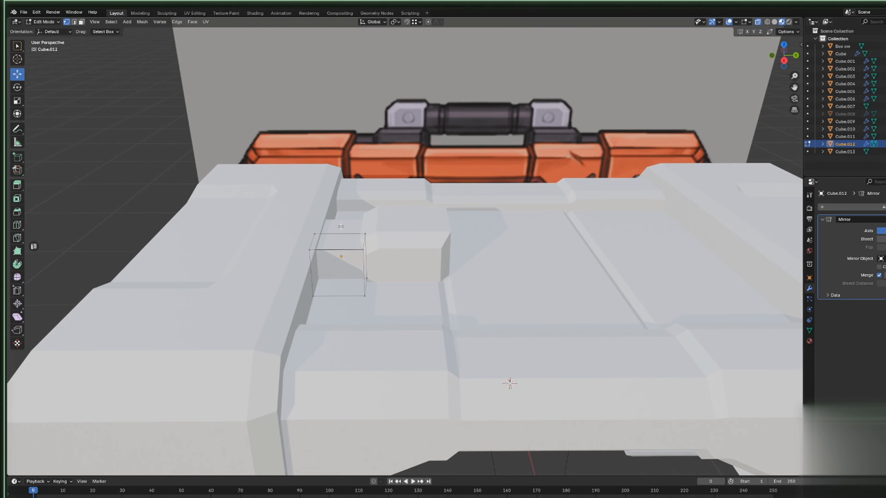
pyautogui.click(74, 21)
pyautogui.click(336, 249)
pyautogui.rightClick(331, 247)
pyautogui.click(330, 264)
pyautogui.click(347, 273)
pyautogui.scroll(2, 376, 250)
pyautogui.moveTo(377, 250); pyautogui.dragTo(341, 257, button='middle')
pyautogui.rightClick(340, 257)
pyautogui.click(341, 257)
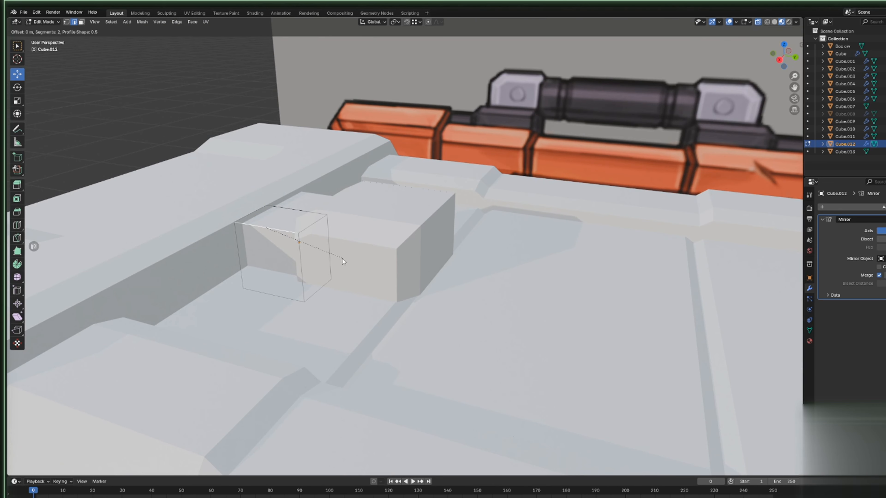
pyautogui.click(358, 273)
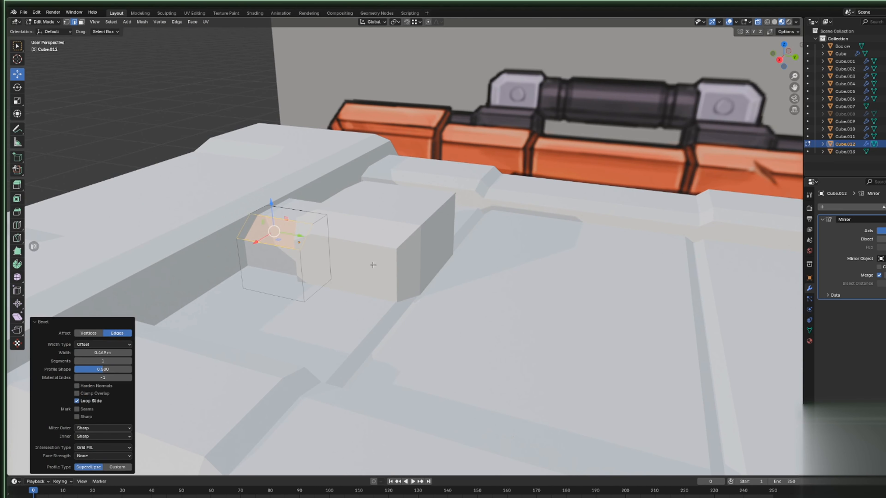
pyautogui.press('Tab')
pyautogui.scroll(-3, 371, 254)
pyautogui.click(165, 130)
# Add a Mirror modifier to the larger handle base block.
pyautogui.scroll(-4, 165, 129)
pyautogui.moveTo(165, 130); pyautogui.dragTo(286, 166, button='middle')
pyautogui.click(403, 243)
pyautogui.click(839, 205)
pyautogui.moveTo(838, 205)
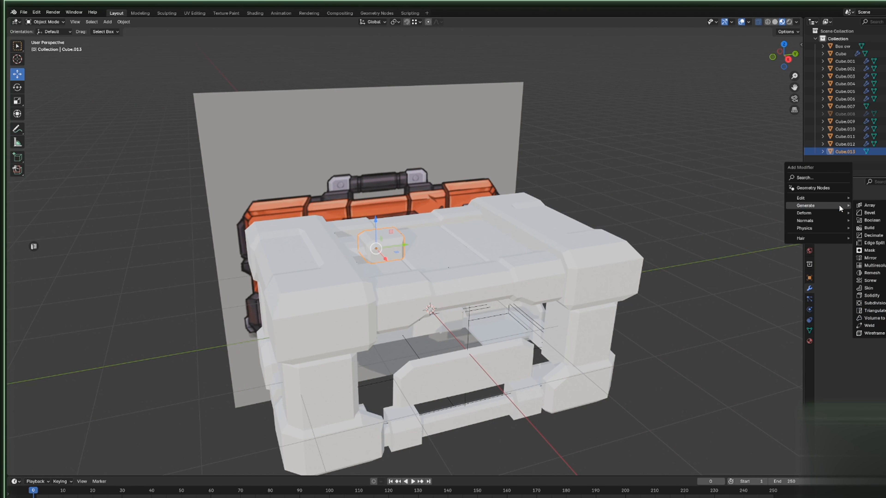
pyautogui.click(878, 258)
# Set the block's origin to the 3D cursor and mirror it across the Y axis instead of X.
pyautogui.moveTo(637, 228); pyautogui.dragTo(636, 239, button='middle')
pyautogui.press('q')
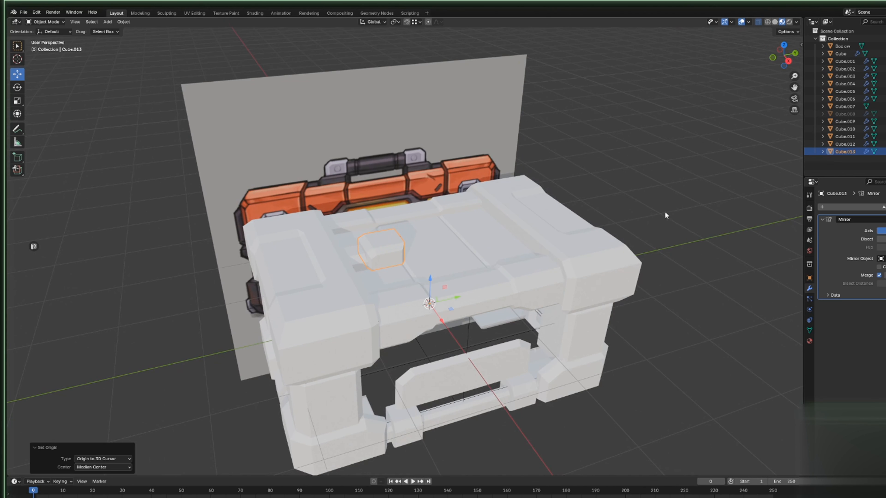
pyautogui.click(885, 230)
pyautogui.click(883, 231)
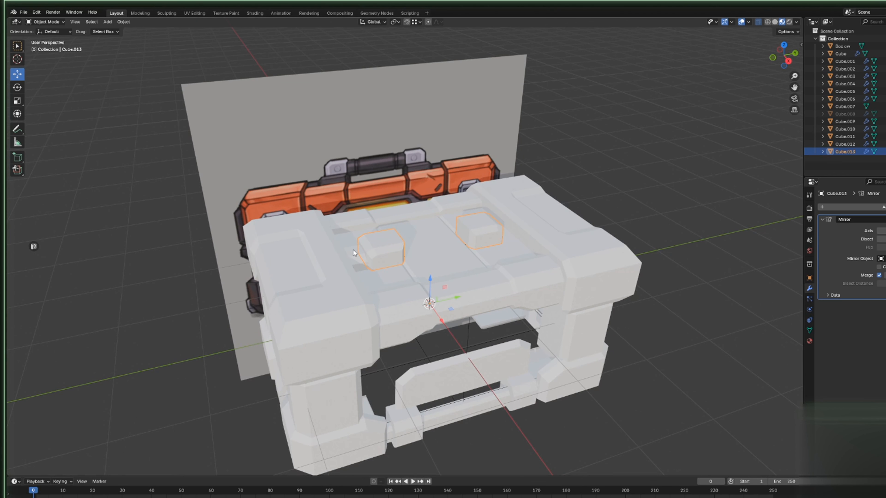